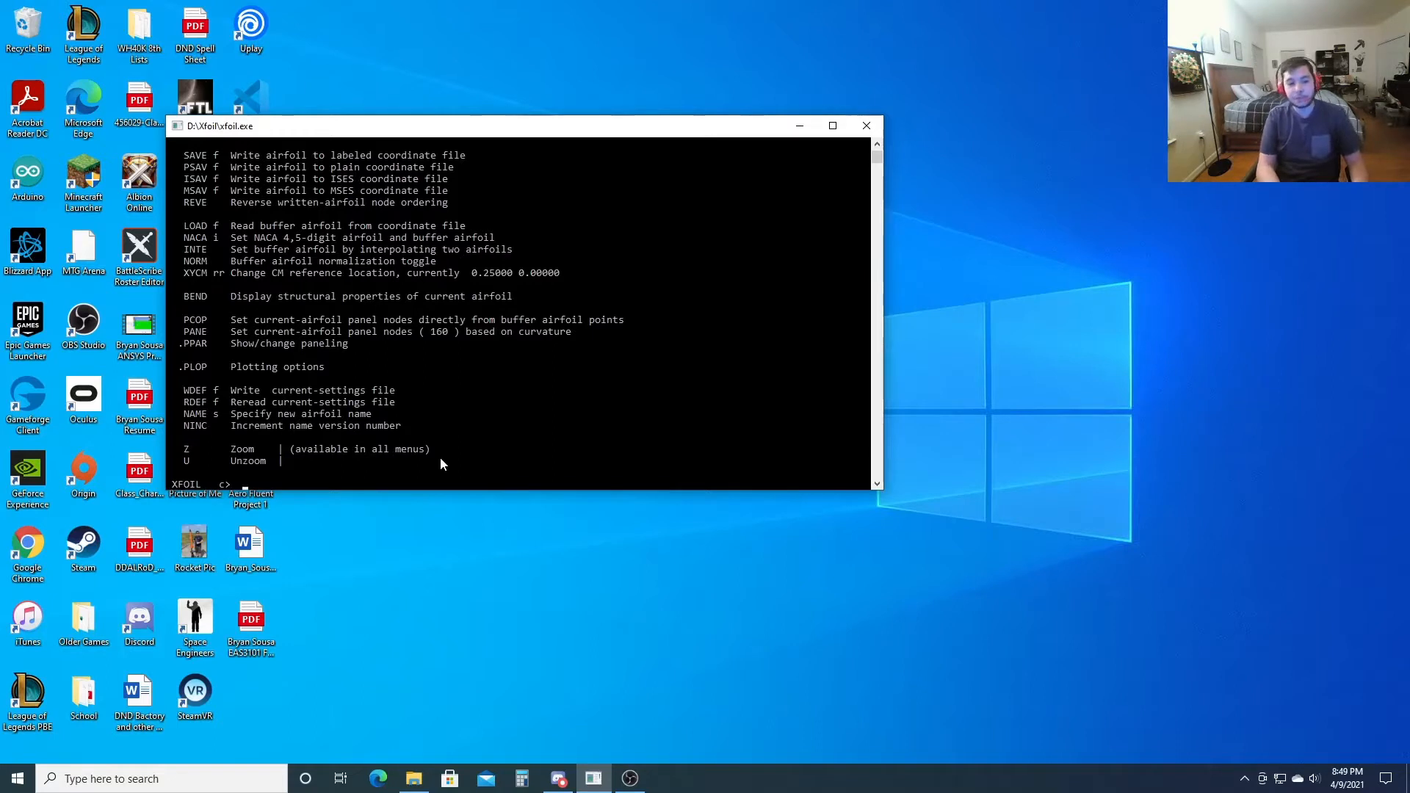
- Create the NACA 0015 airfoil and generate its curvature-based panel nodes with PANE
type("naca")
key("Return")
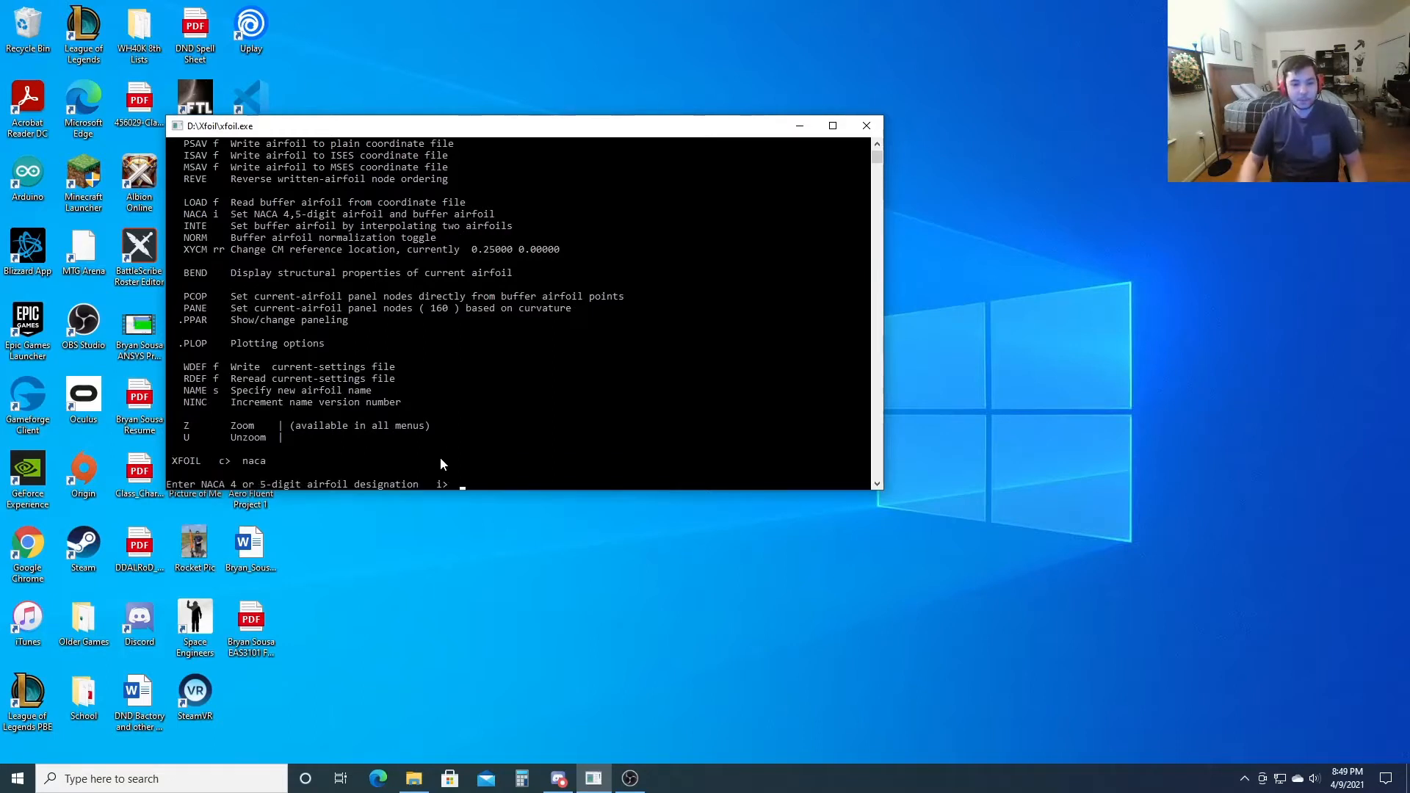
type("0015")
key("Return")
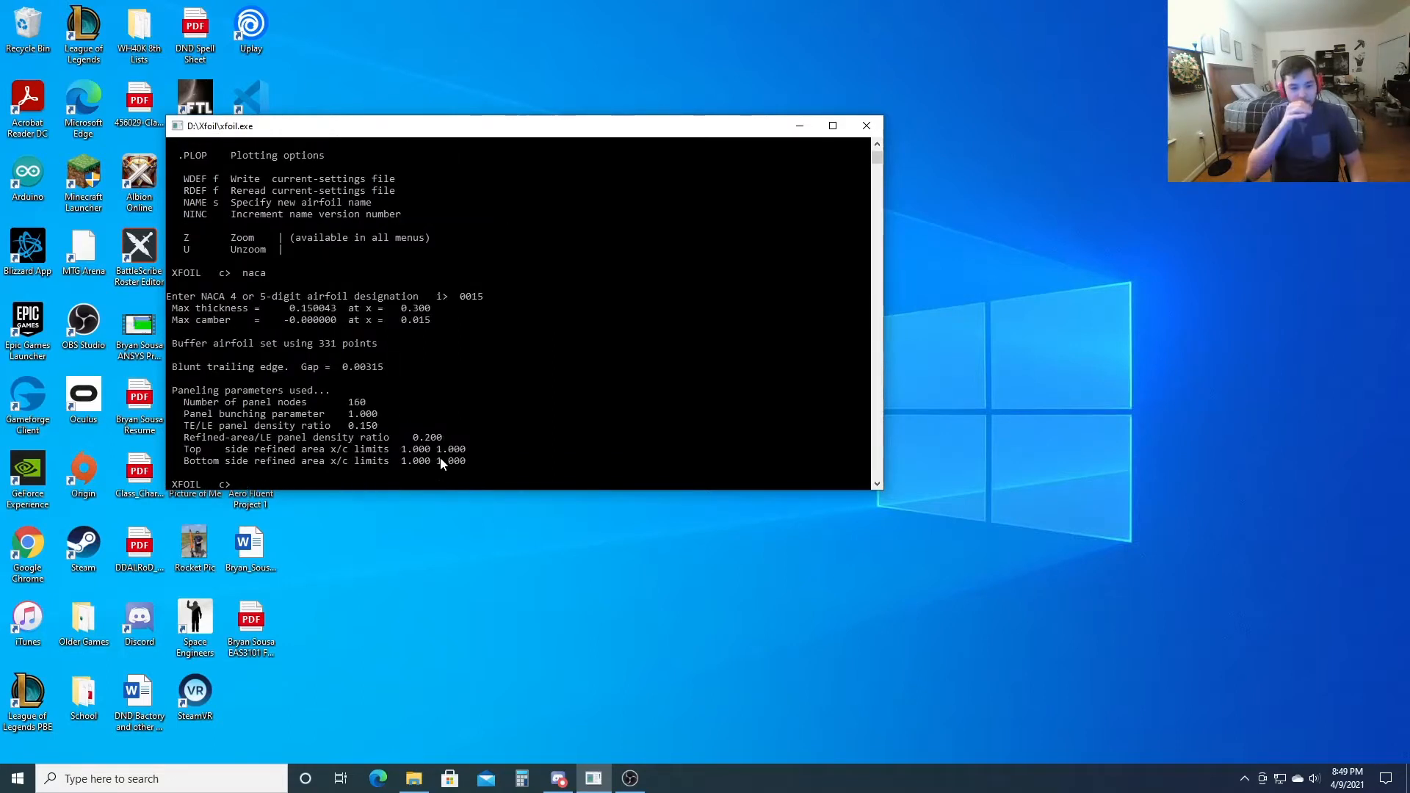
type("p")
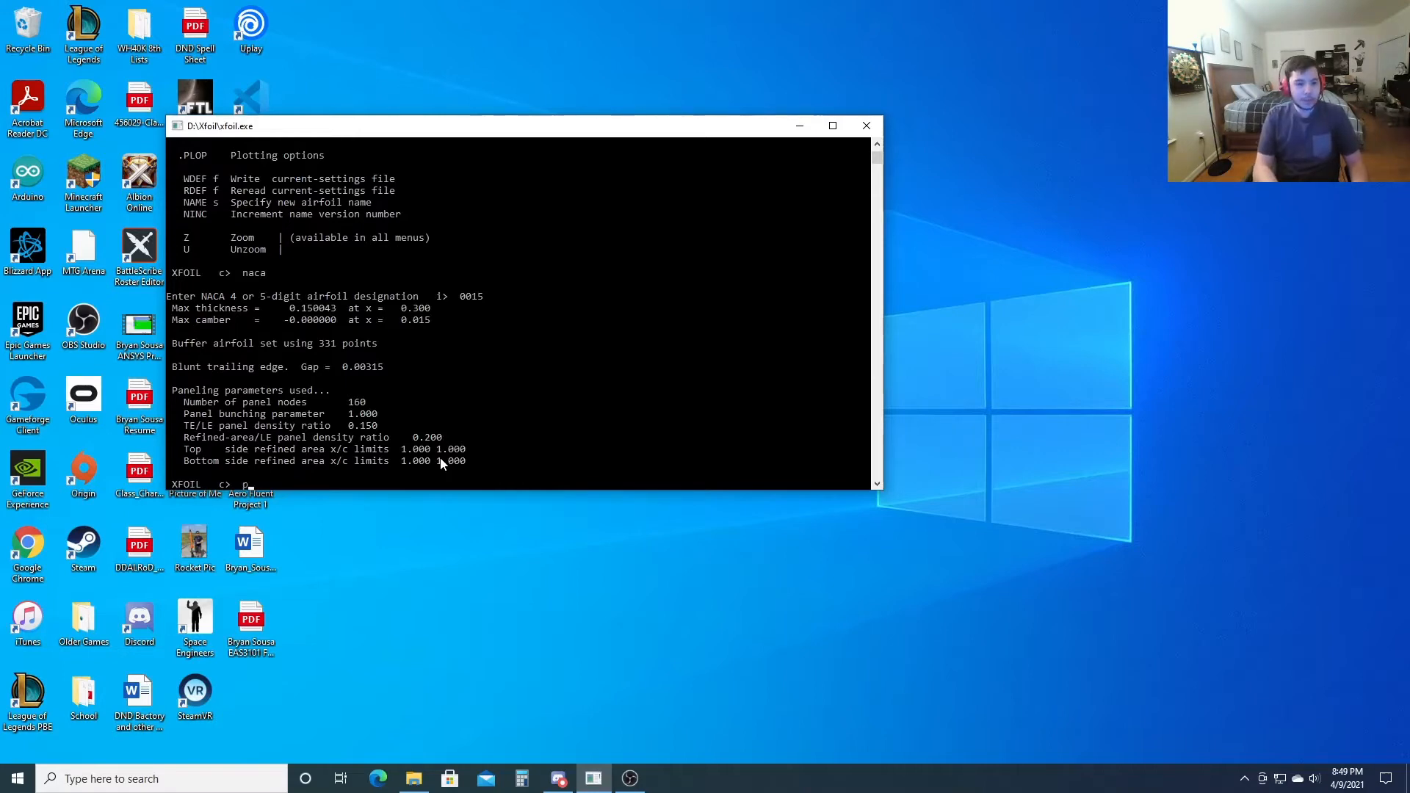
type("ane")
key("Return")
- Set the airfoil's paneling parameters to 250 panel nodes and a TE/LE panel density ratio of 1
type("ppar")
key("Return")
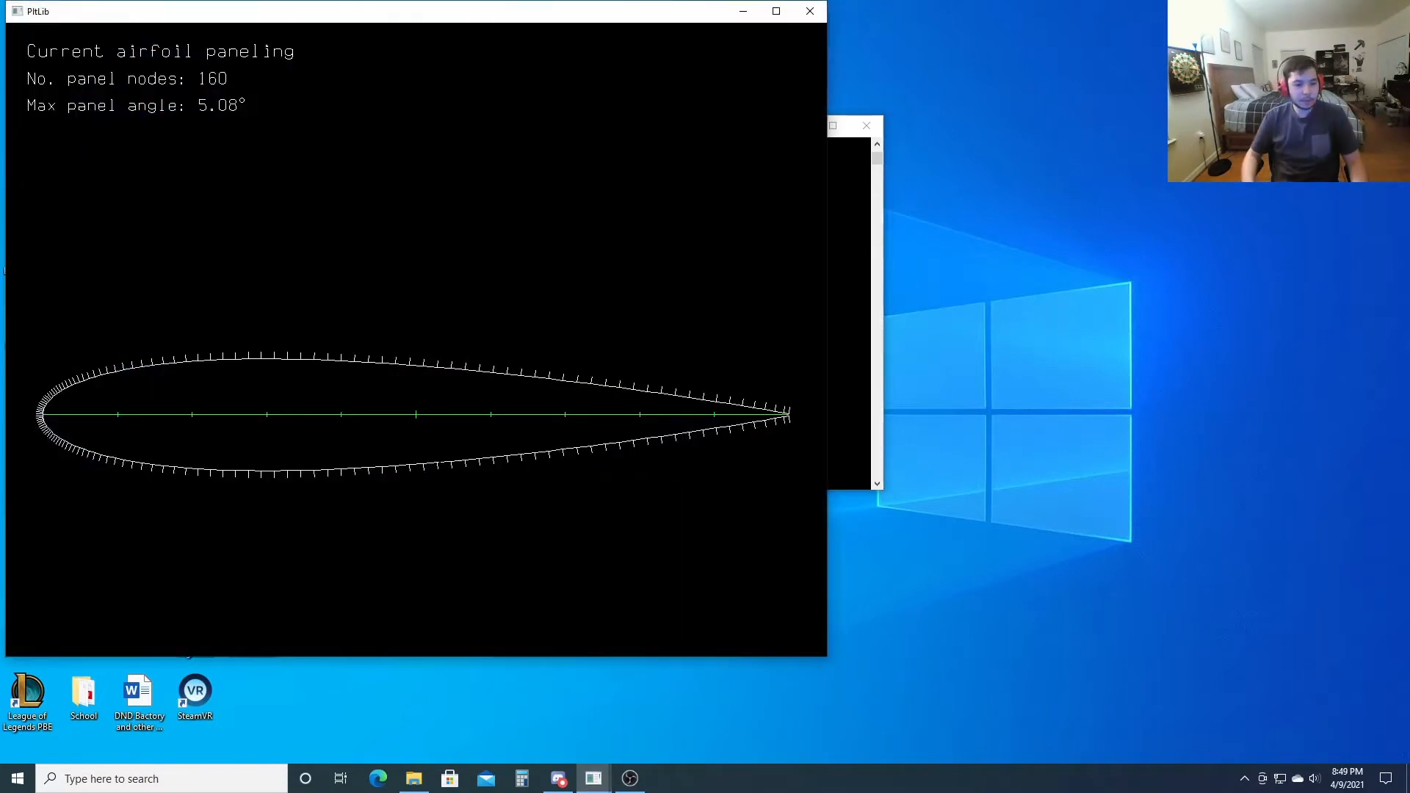
left_click_drag(354, 27, 1008, 26)
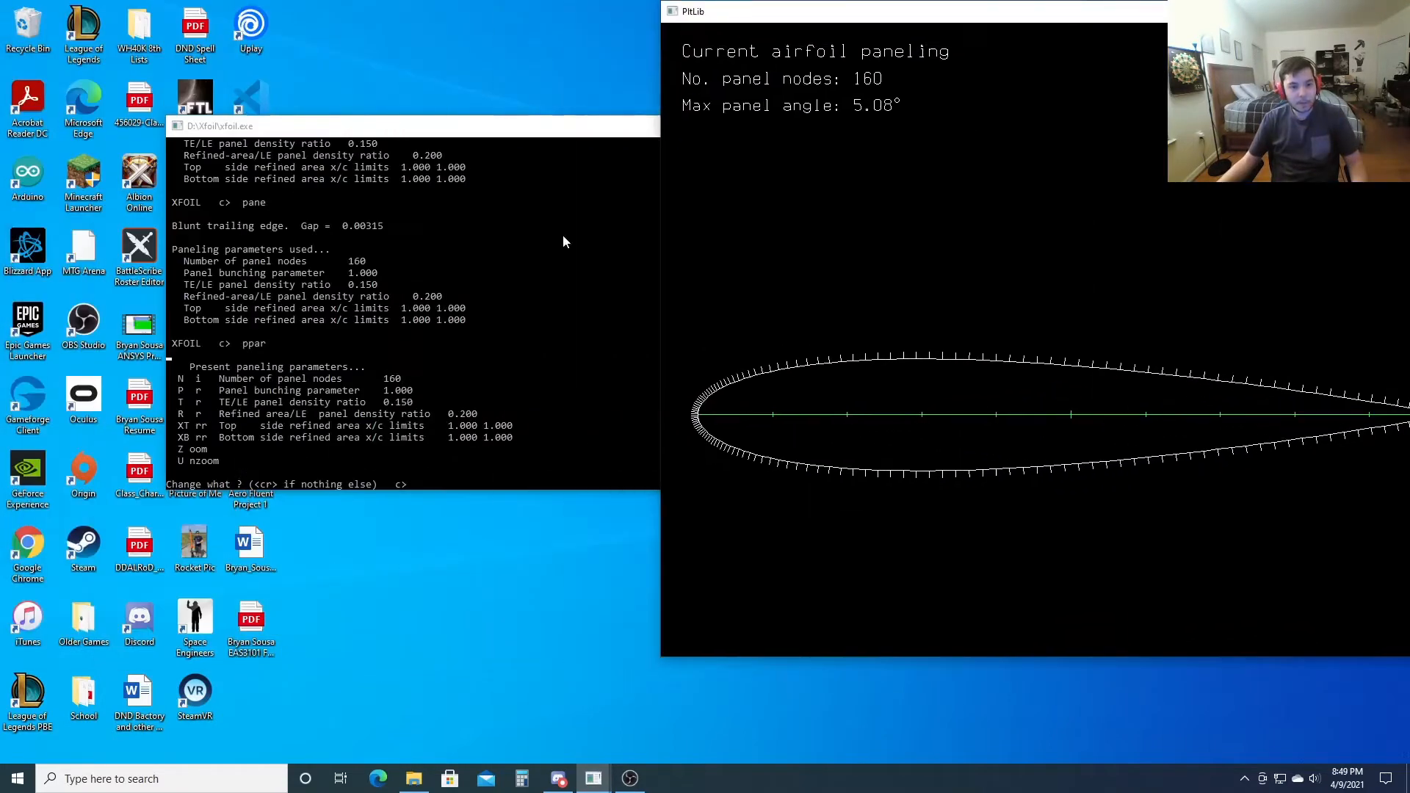
left_click(560, 452)
type("n 250")
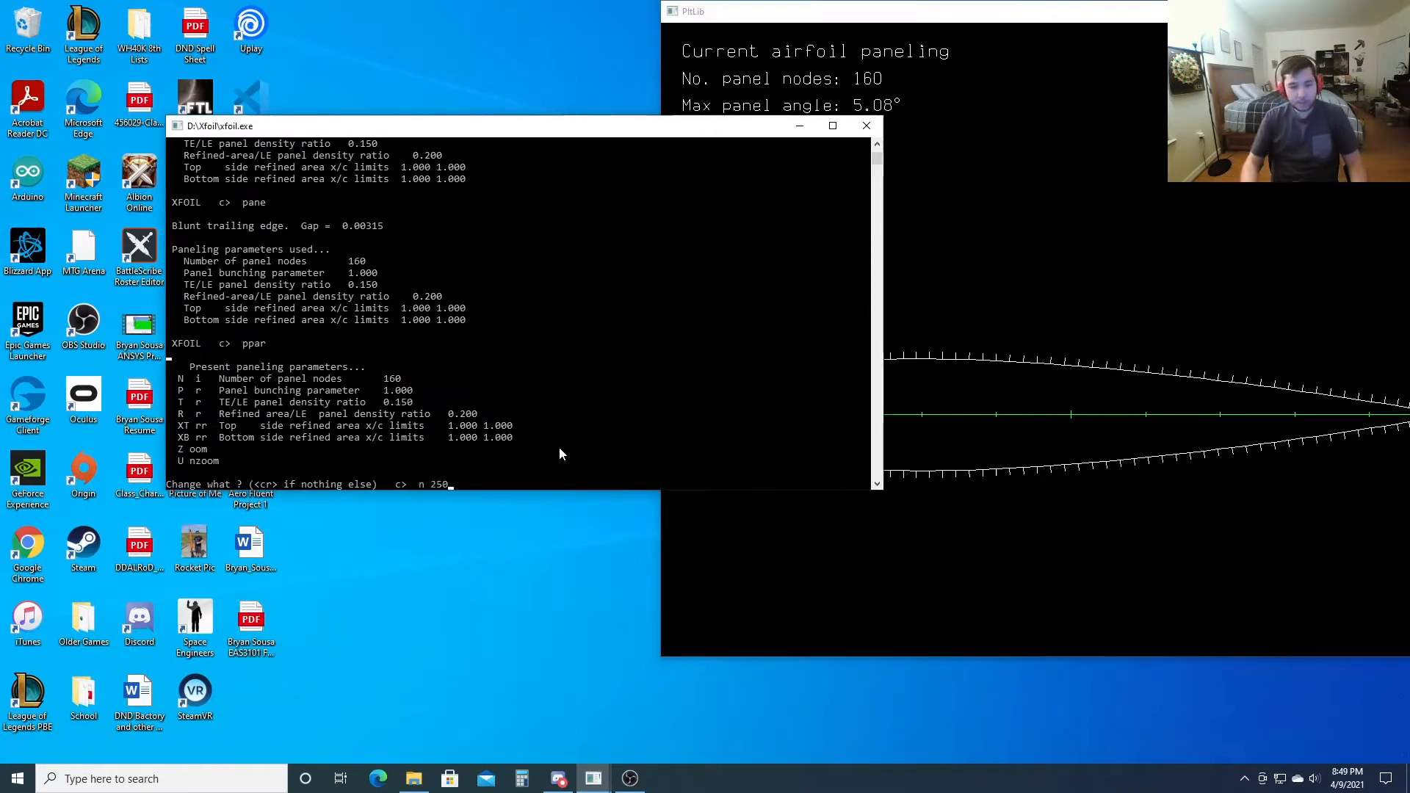
key("Return")
type("t 1")
key("Return")
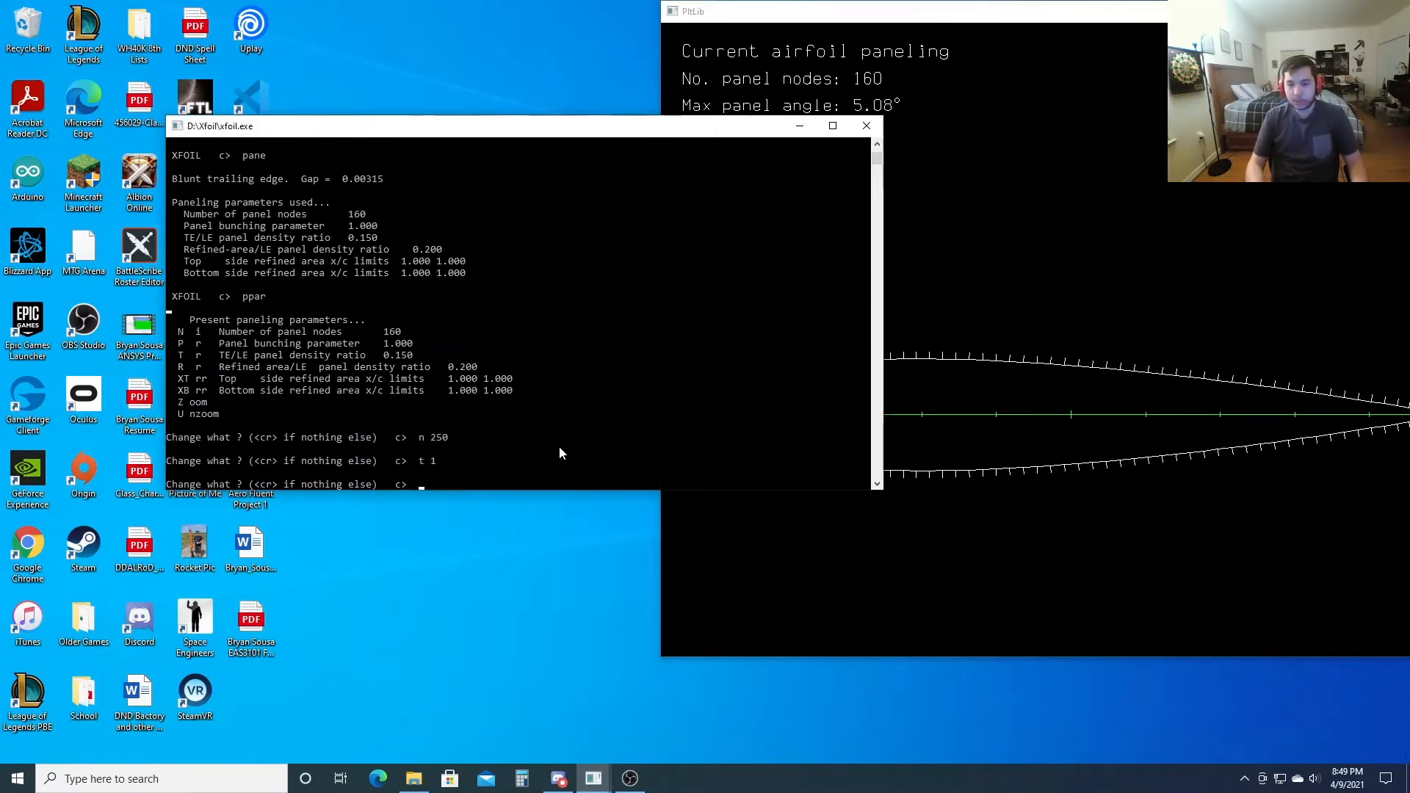
key("Return")
mouse_move(932, 14)
left_mouse_down()
mouse_move(749, 49)
mouse_move(947, 36)
left_mouse_up()
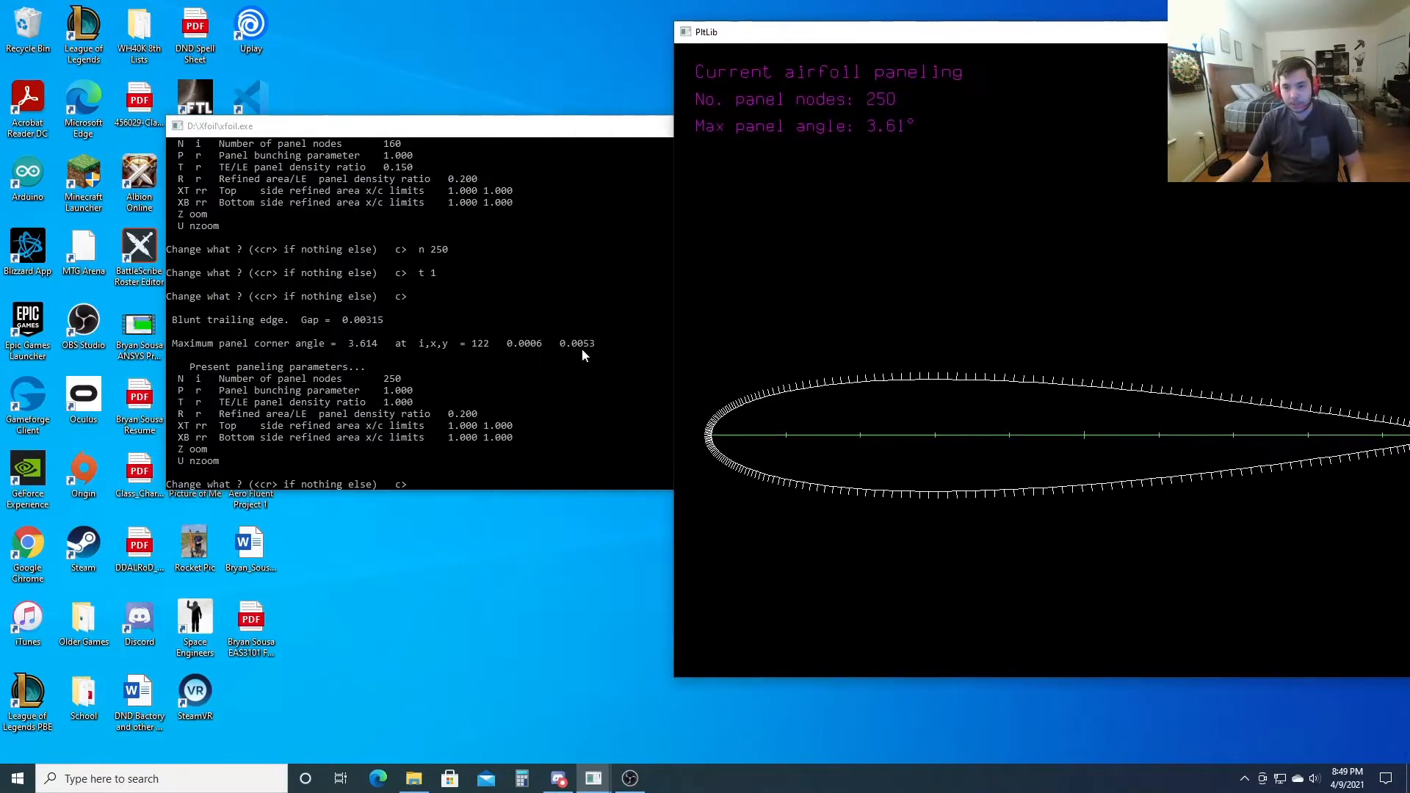
left_click(589, 455)
key("Return")
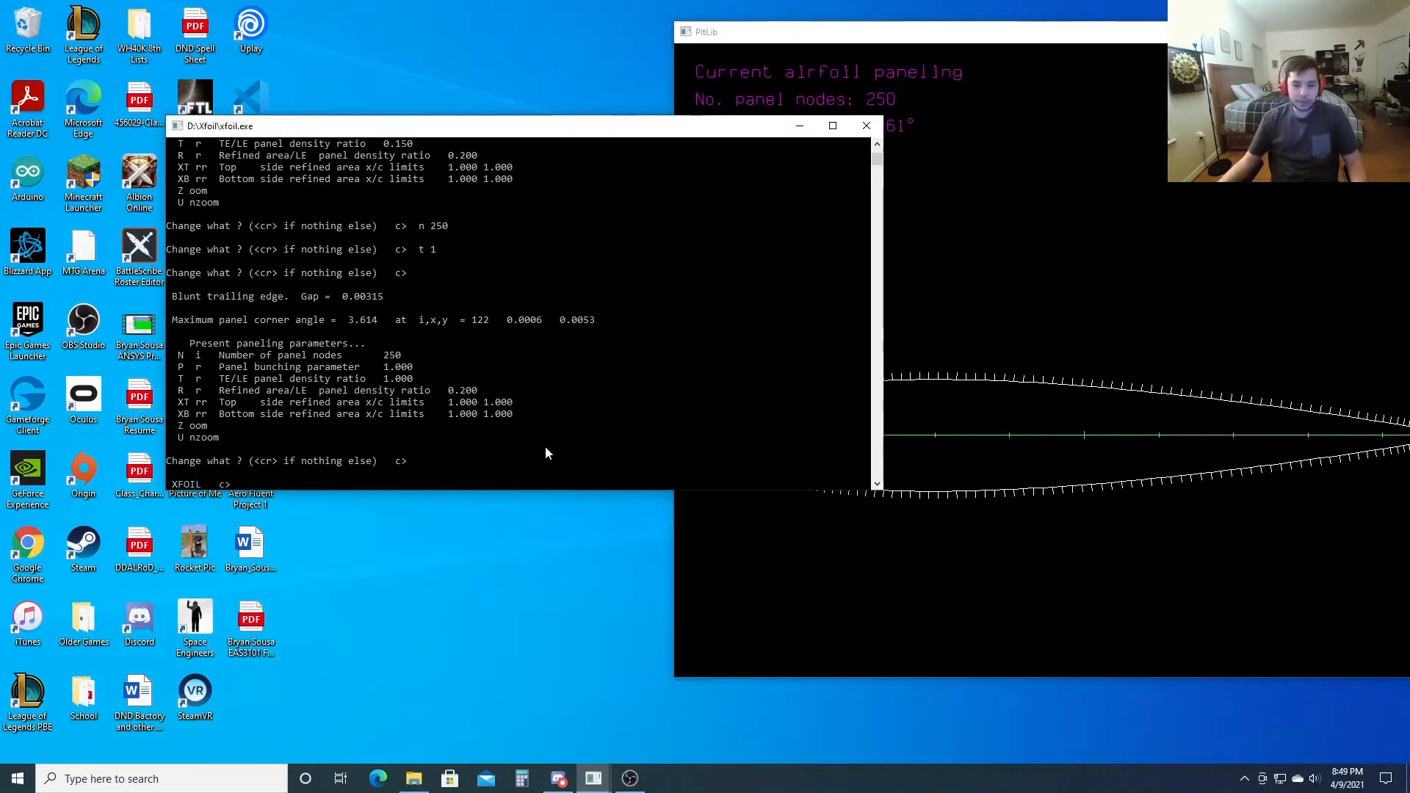
- Enter the OPER analysis mode and enable viscous analysis with a Reynolds number of 1000000
type("op")
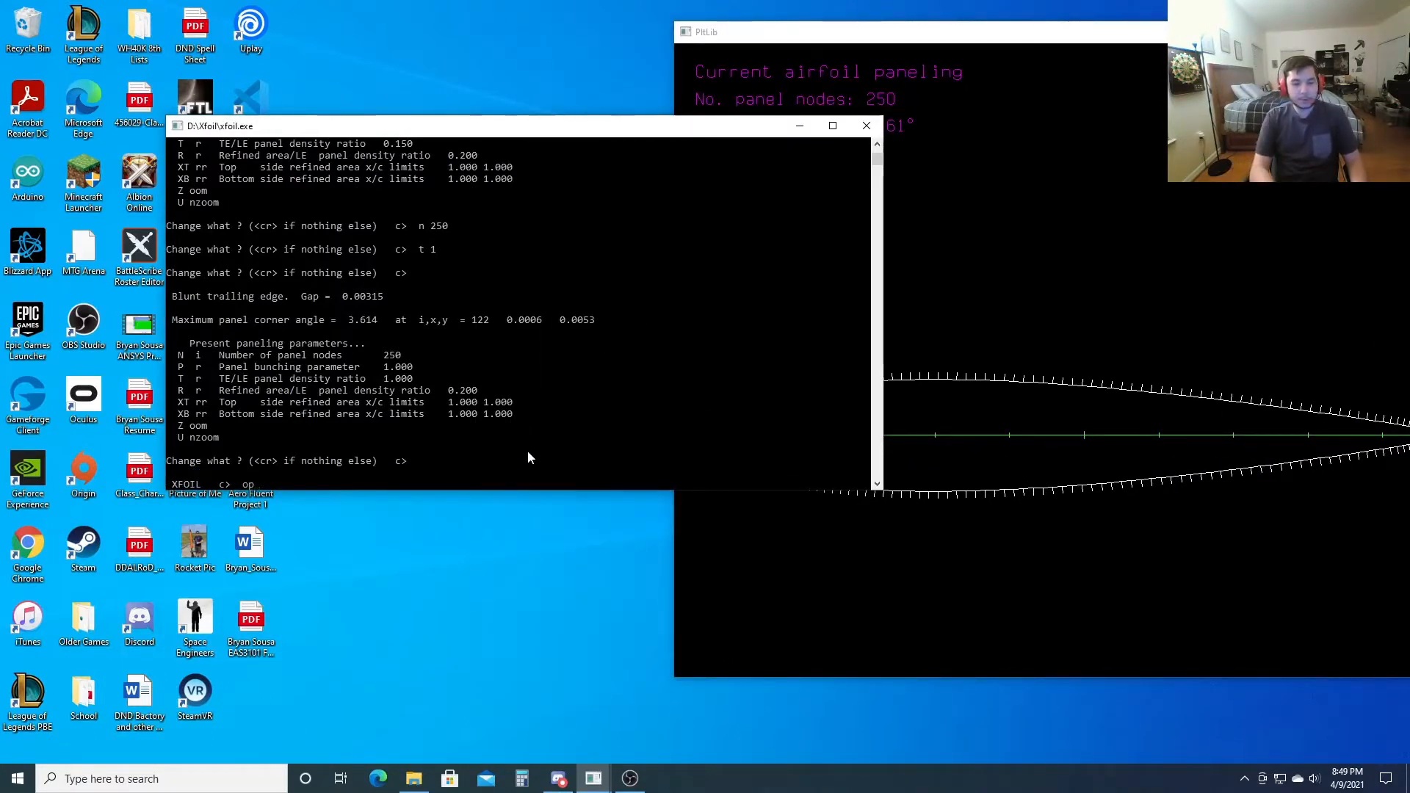
type("er")
key("Return")
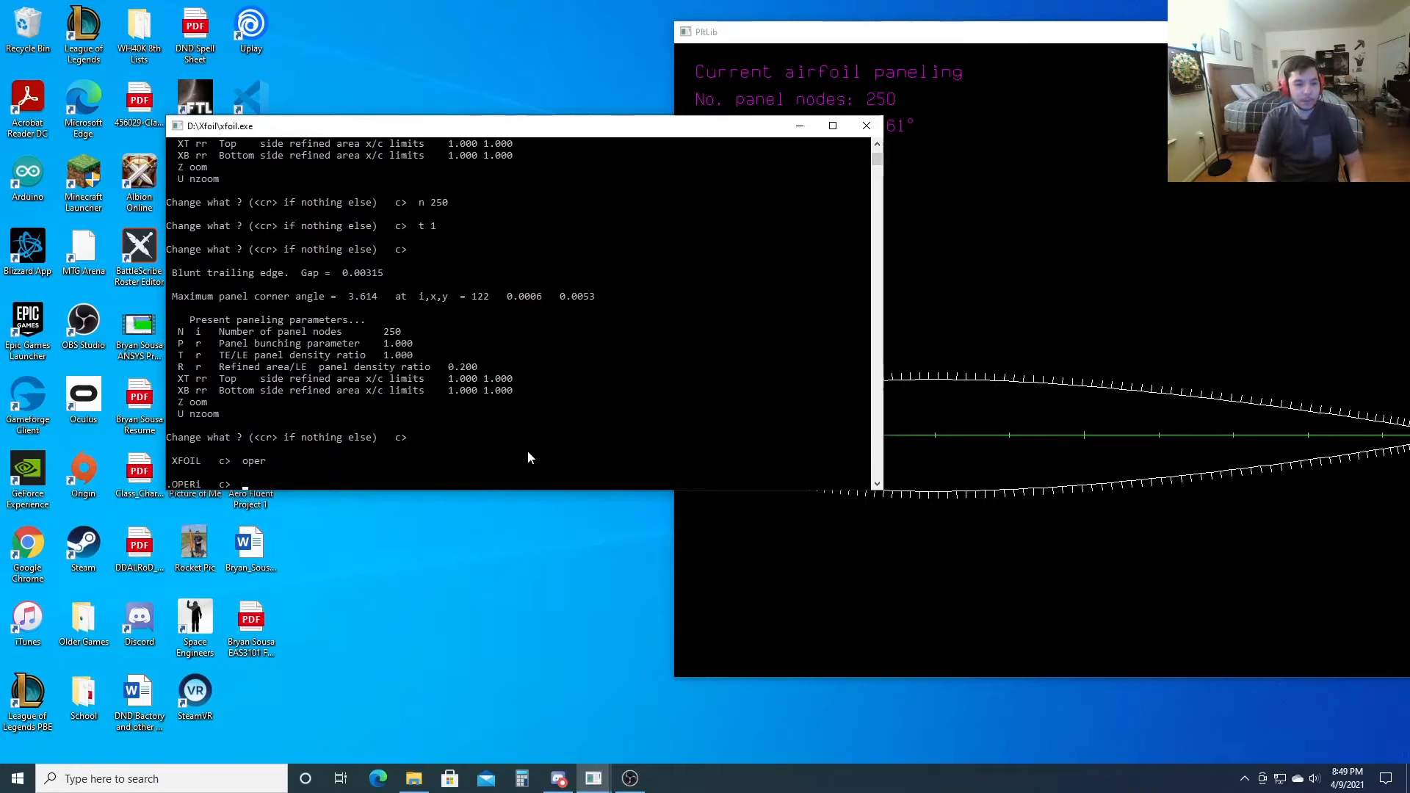
type("visc")
key("Return")
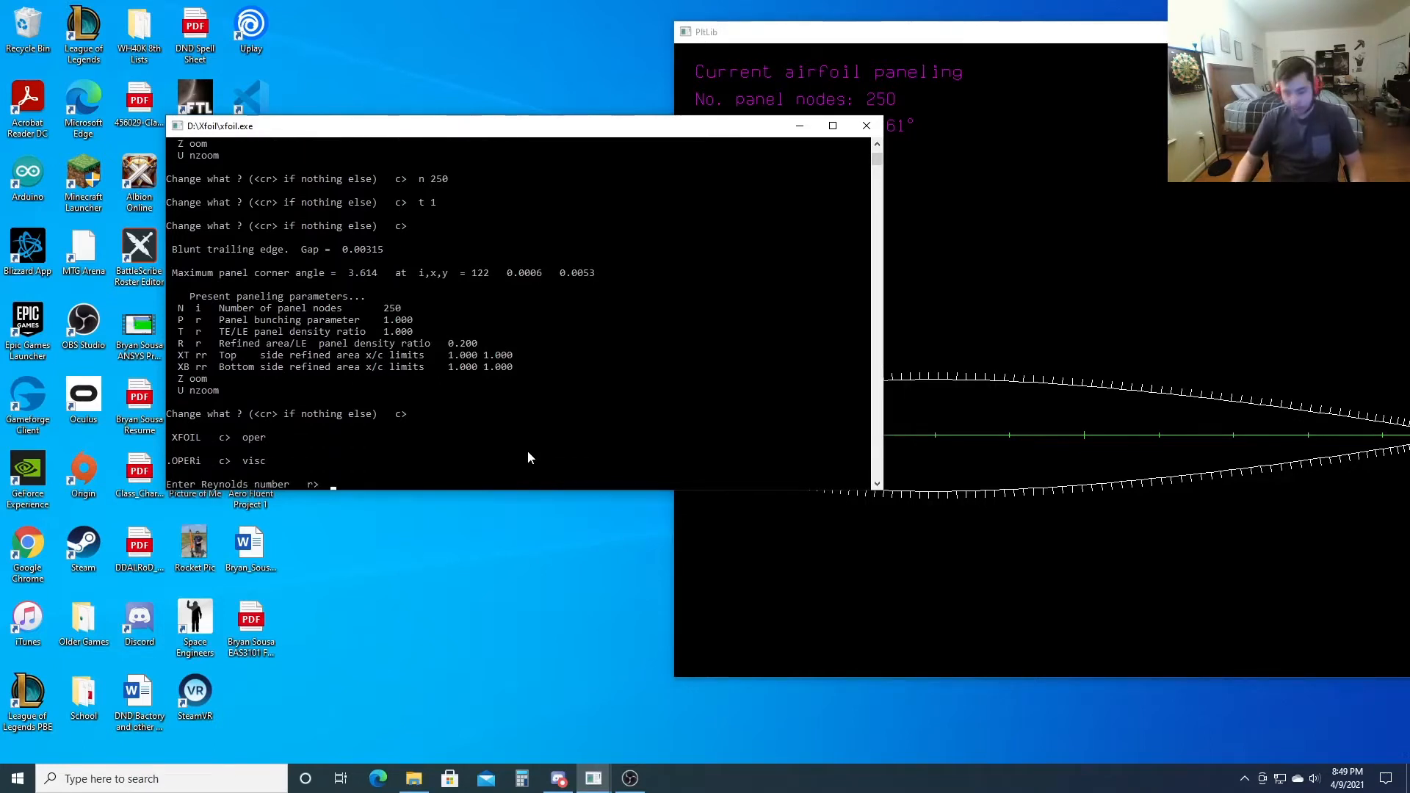
type("1")
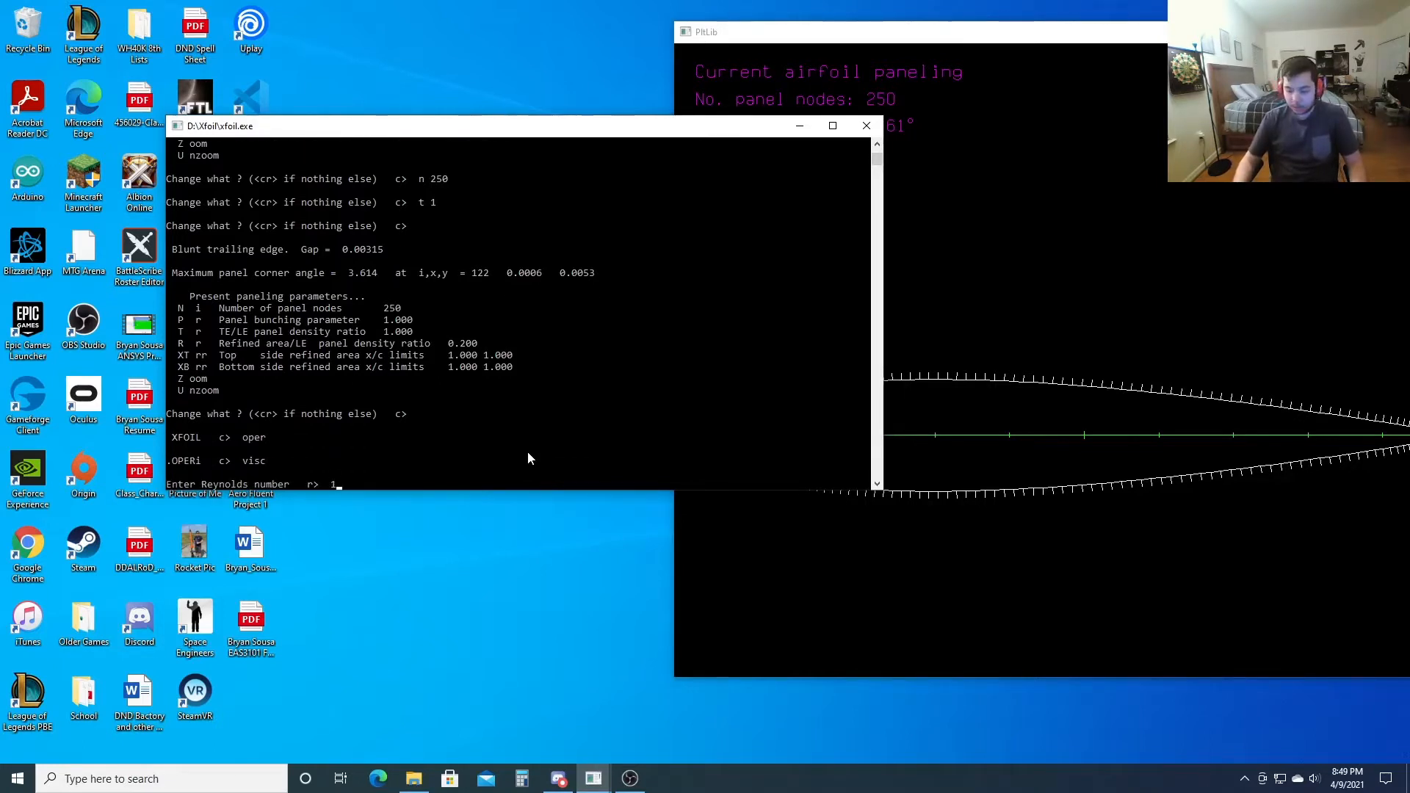
type("000000")
key("Return")
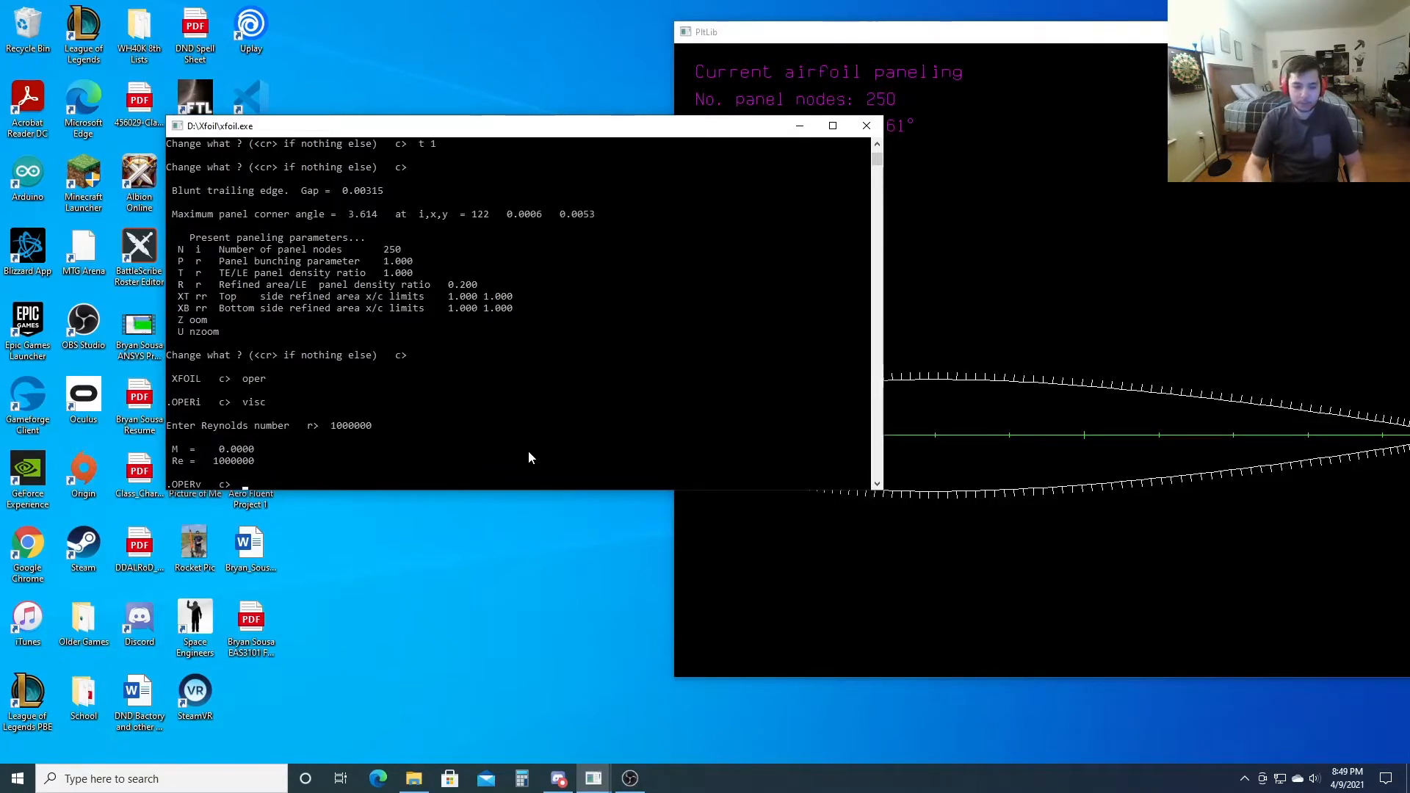
- Set the viscous solver's iteration limit to 100
type("iter")
key("Return")
type("100")
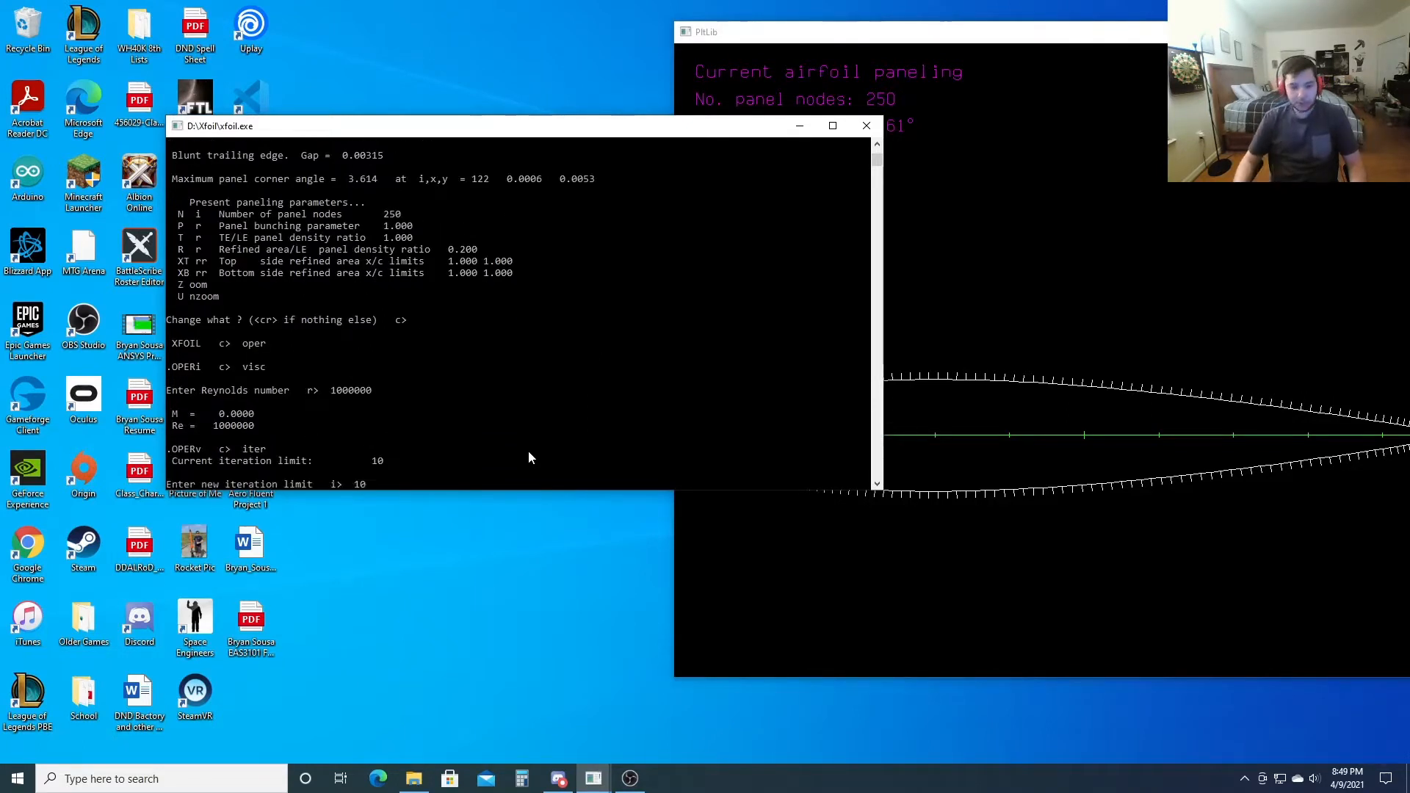
key("Return")
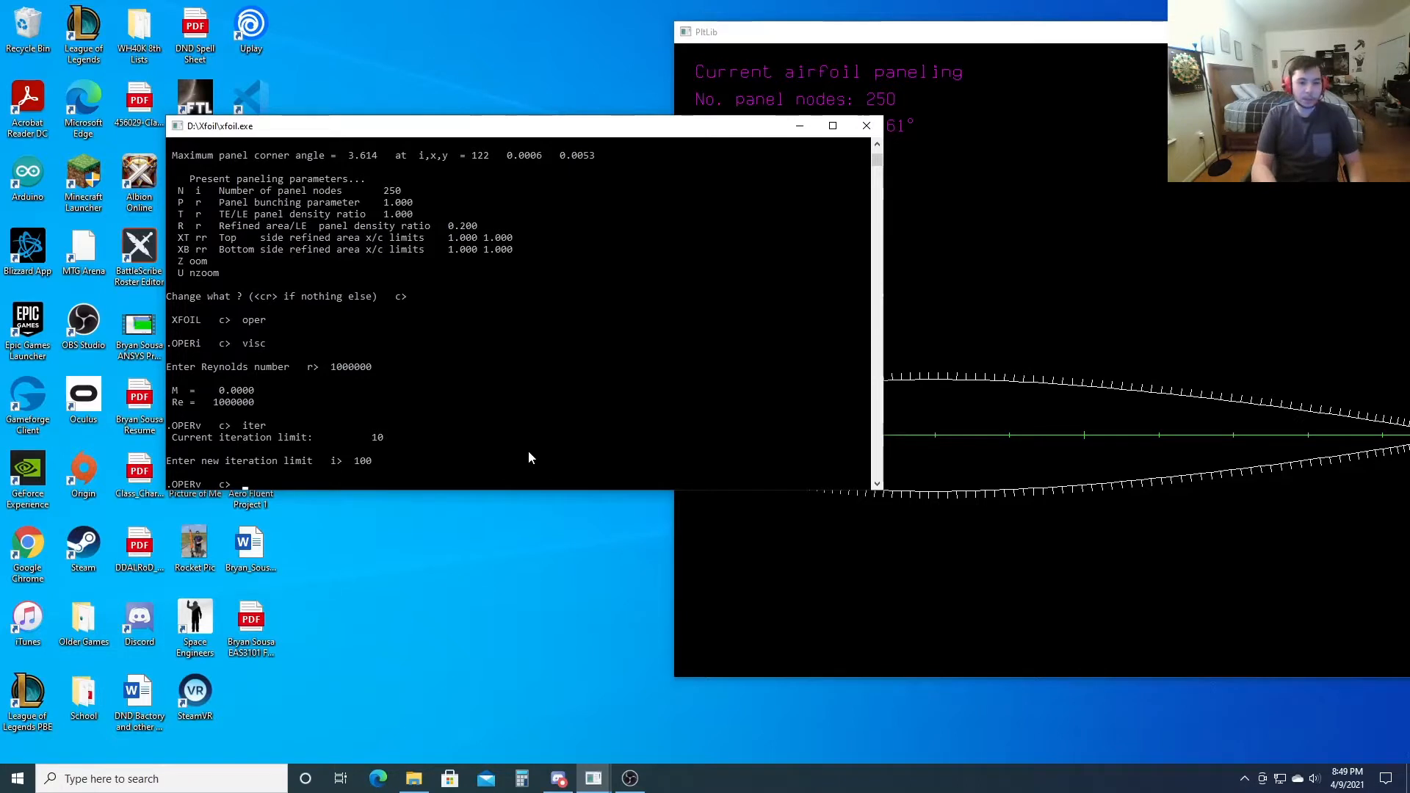
- Enable polar accumulation with the save file naca0015 and no dump file
type("pacc")
key("Return")
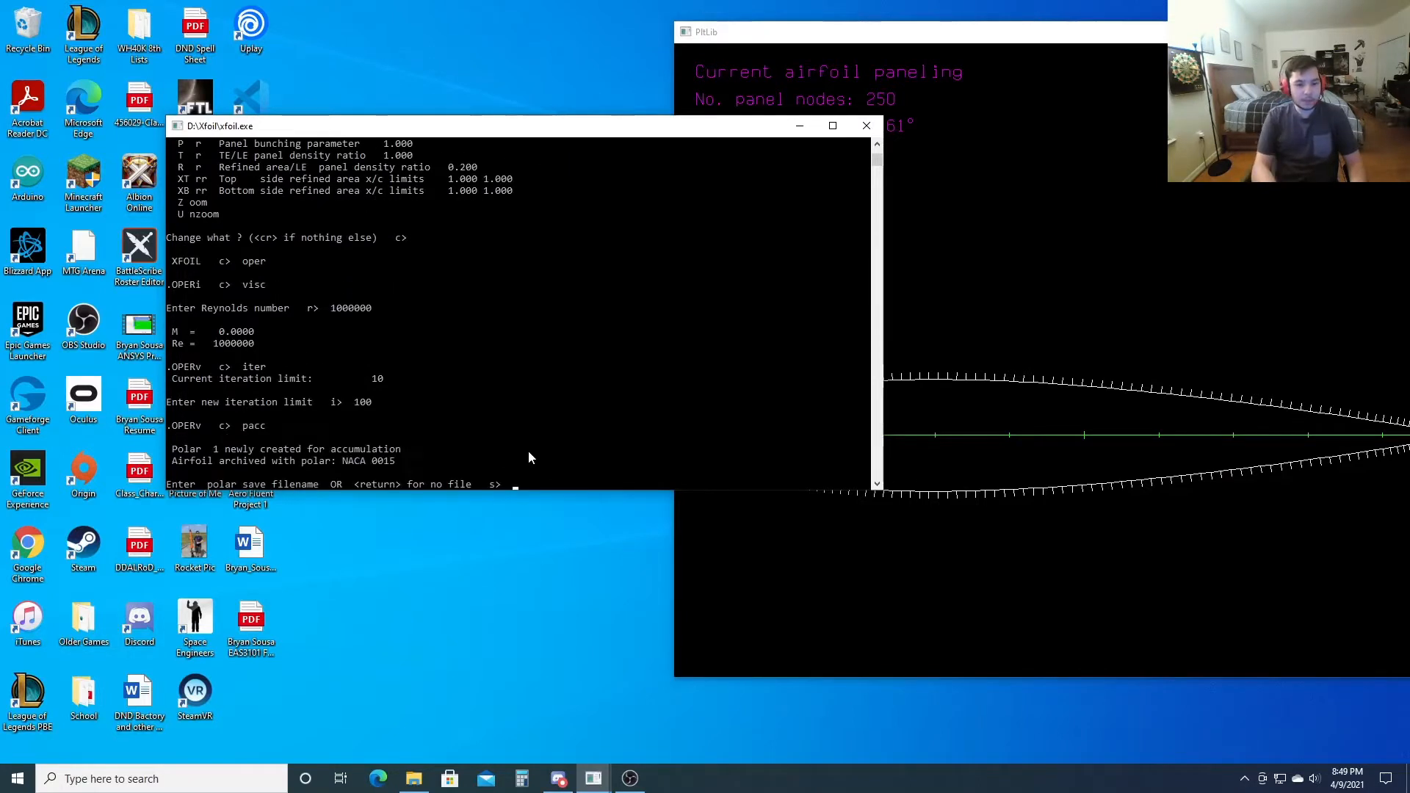
type("naca")
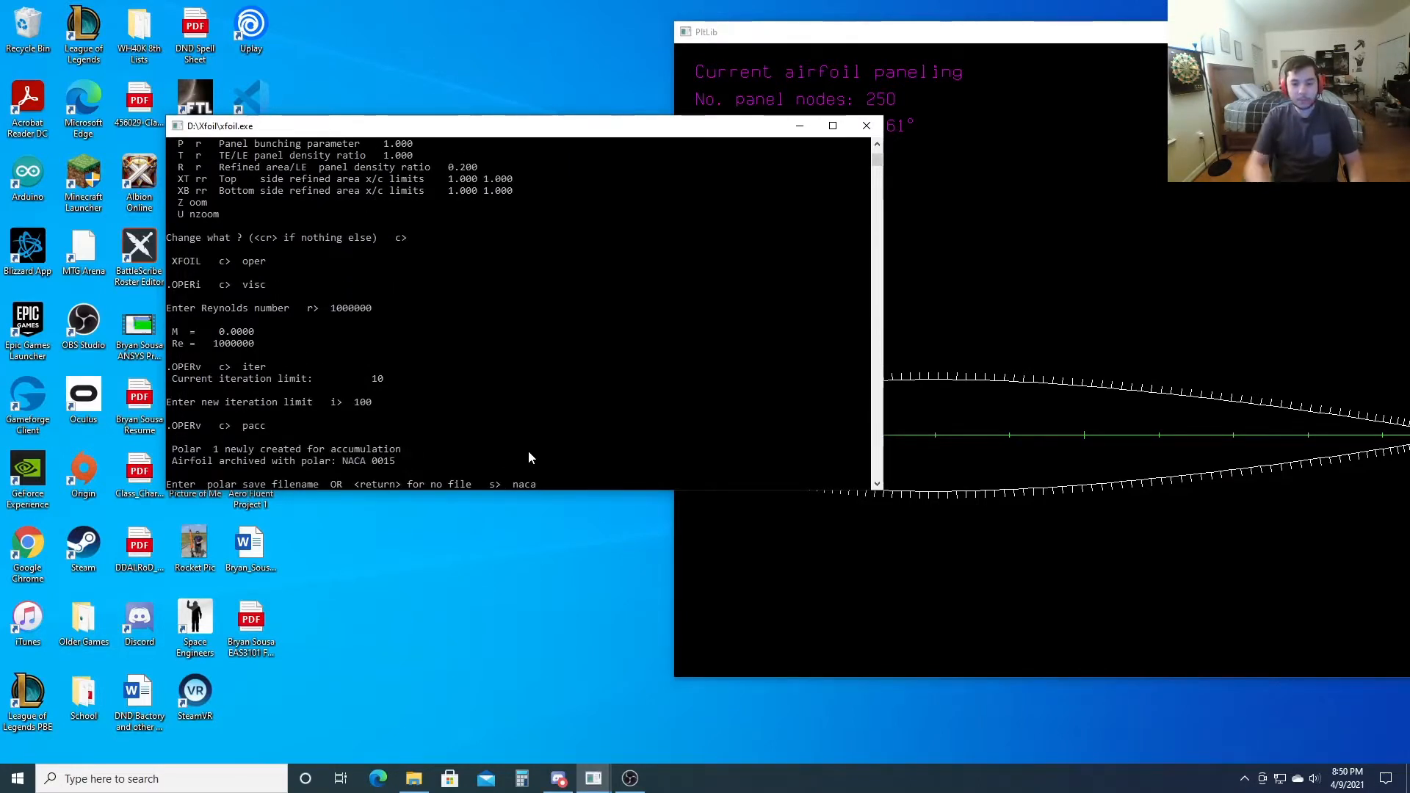
type("0015")
key("Return")
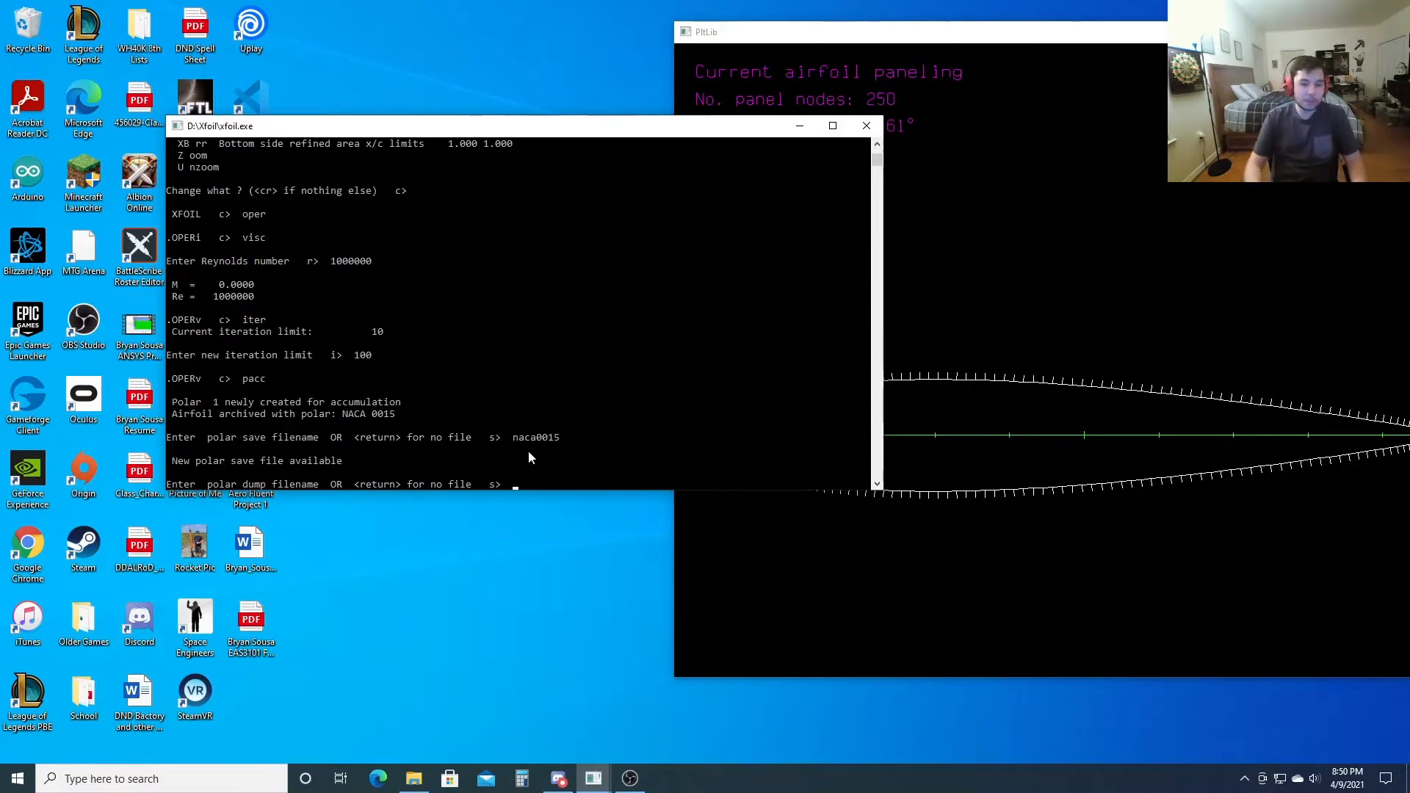
key("Return")
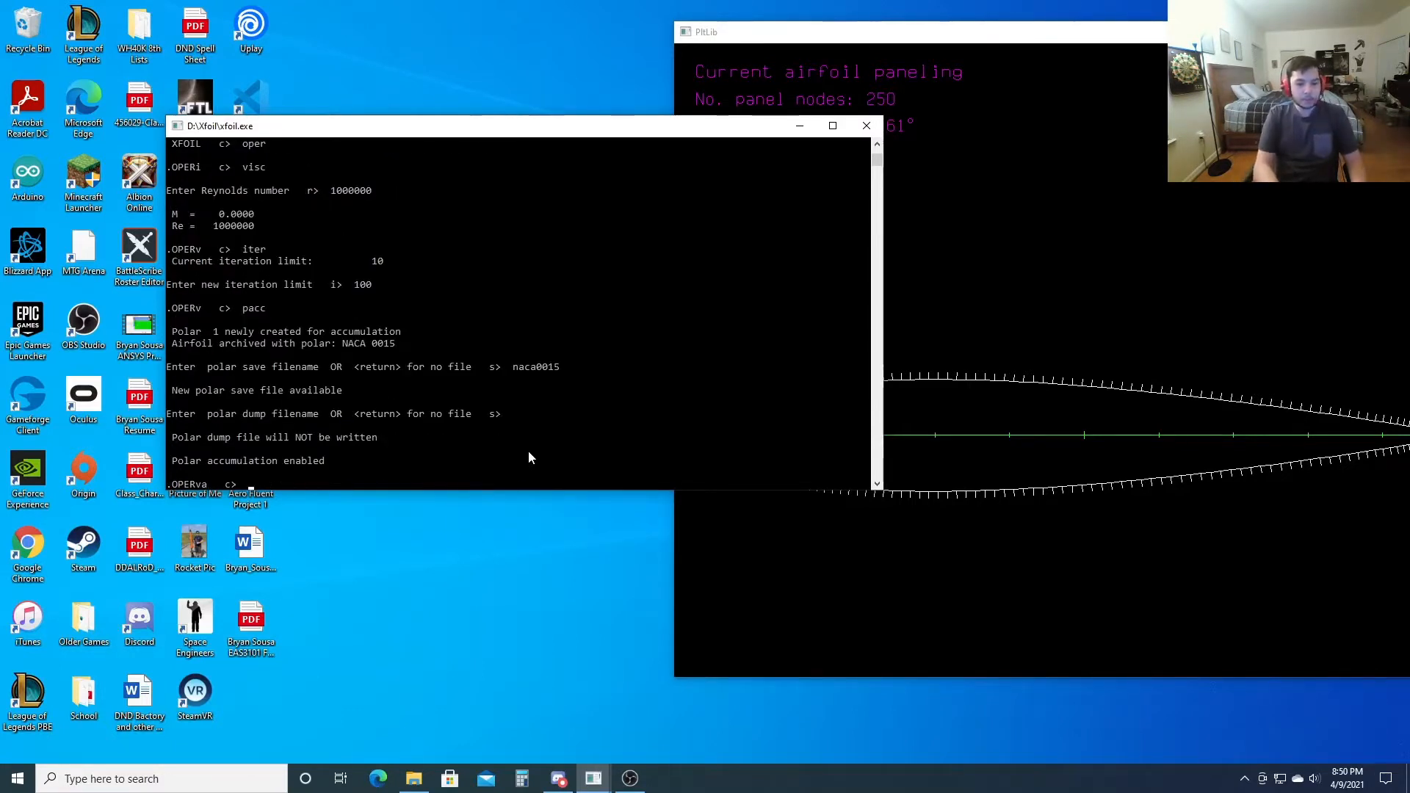
- Enable polar plotting during sequences and run an angle-of-attack sweep from -5 to 15 degrees in 1-degree increments
type("seqp")
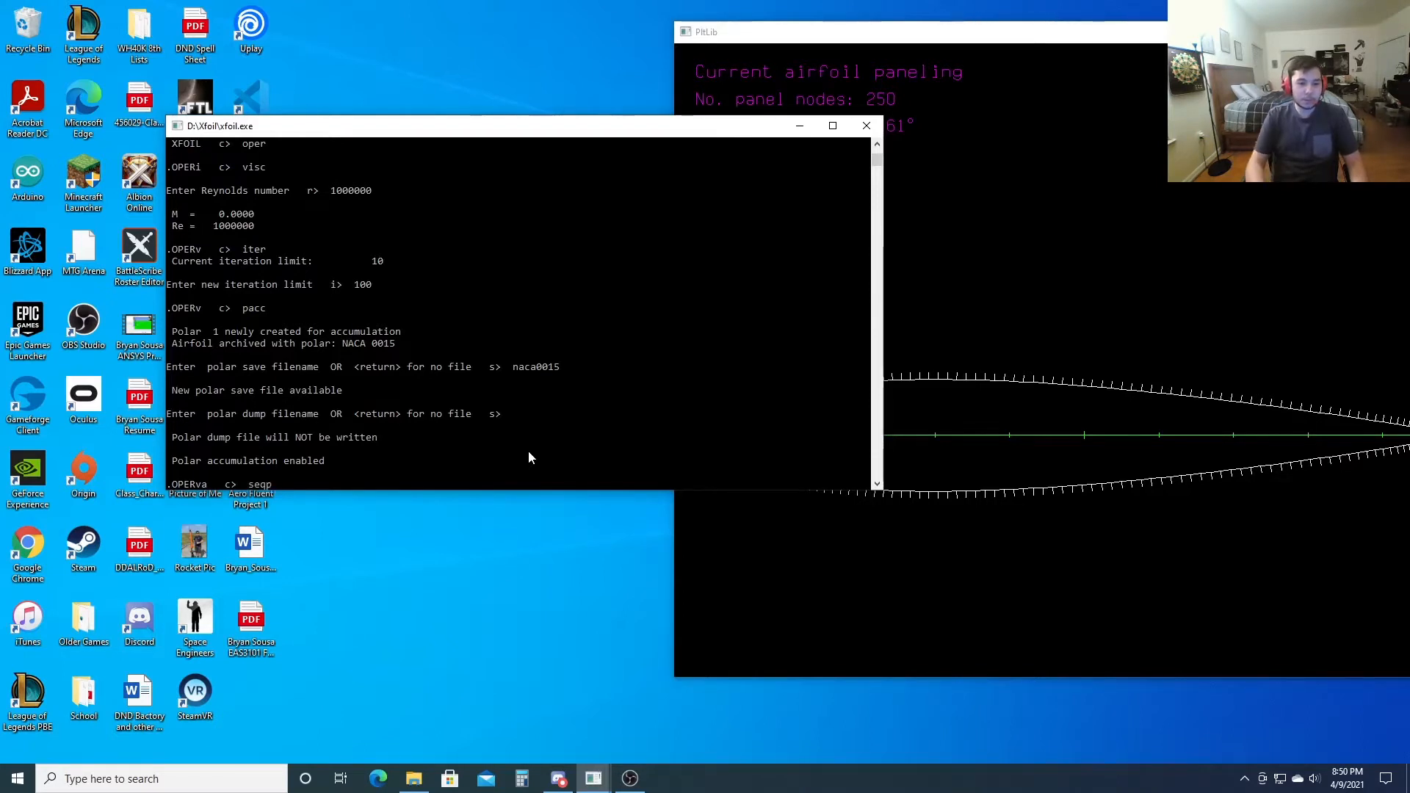
key("Return")
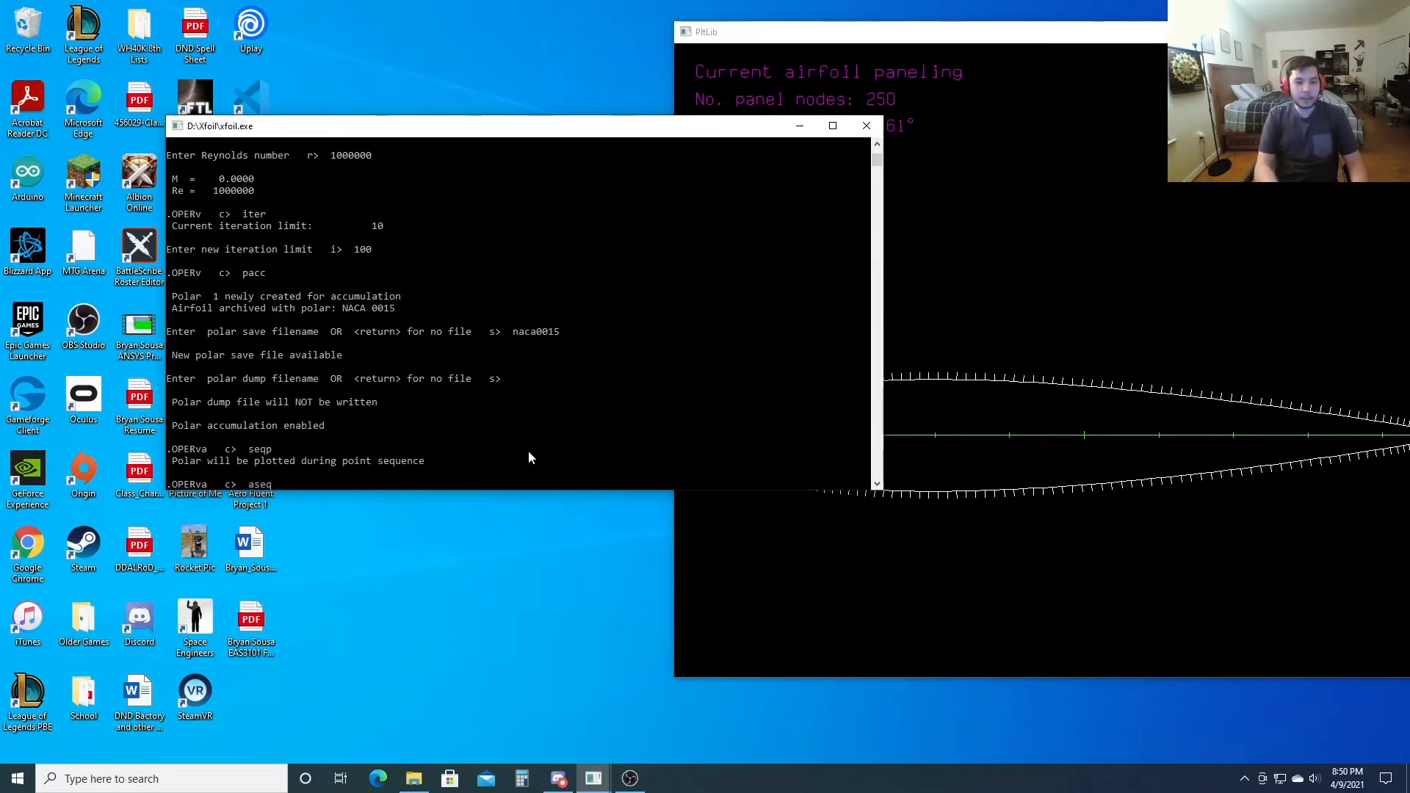
type("aseq -5")
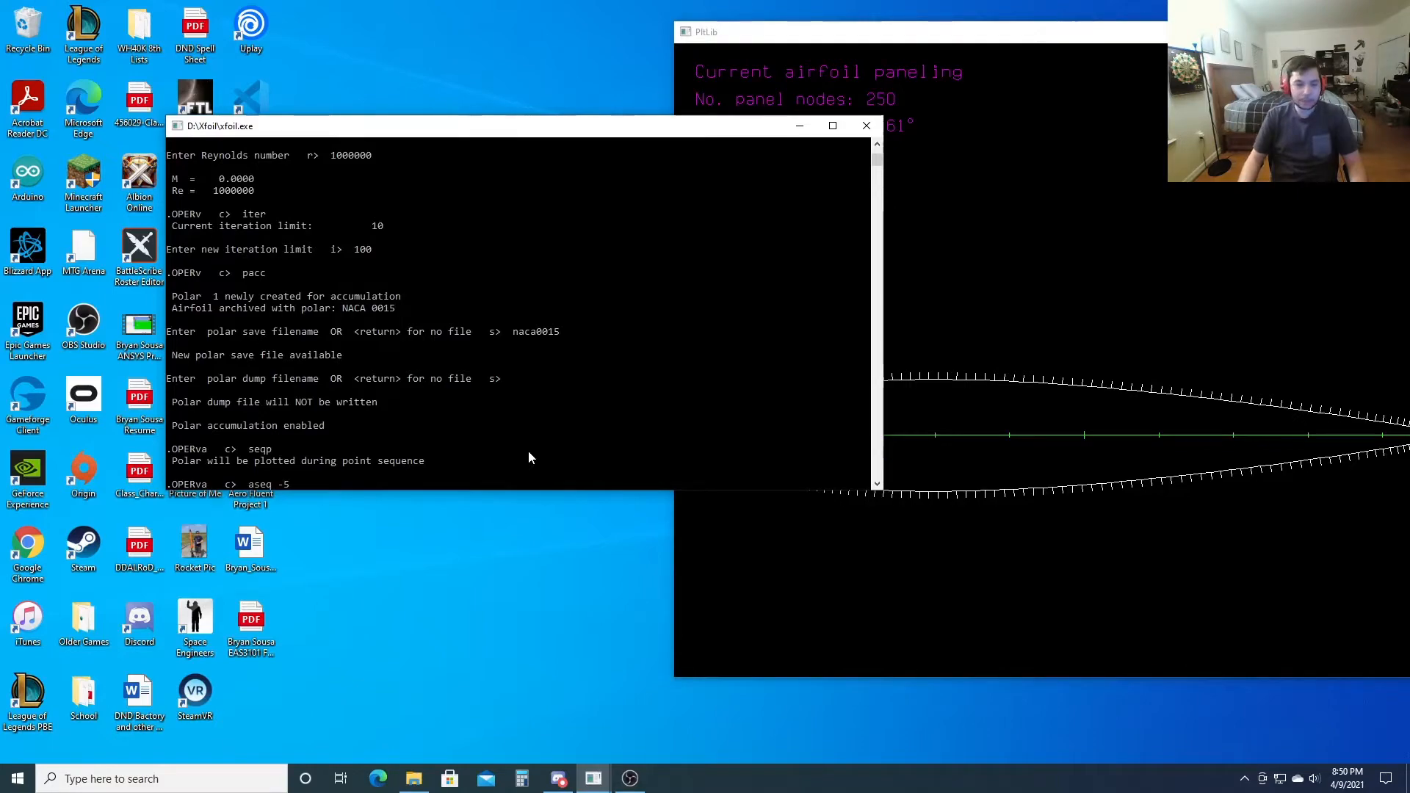
type(" 15 1")
key("Return")
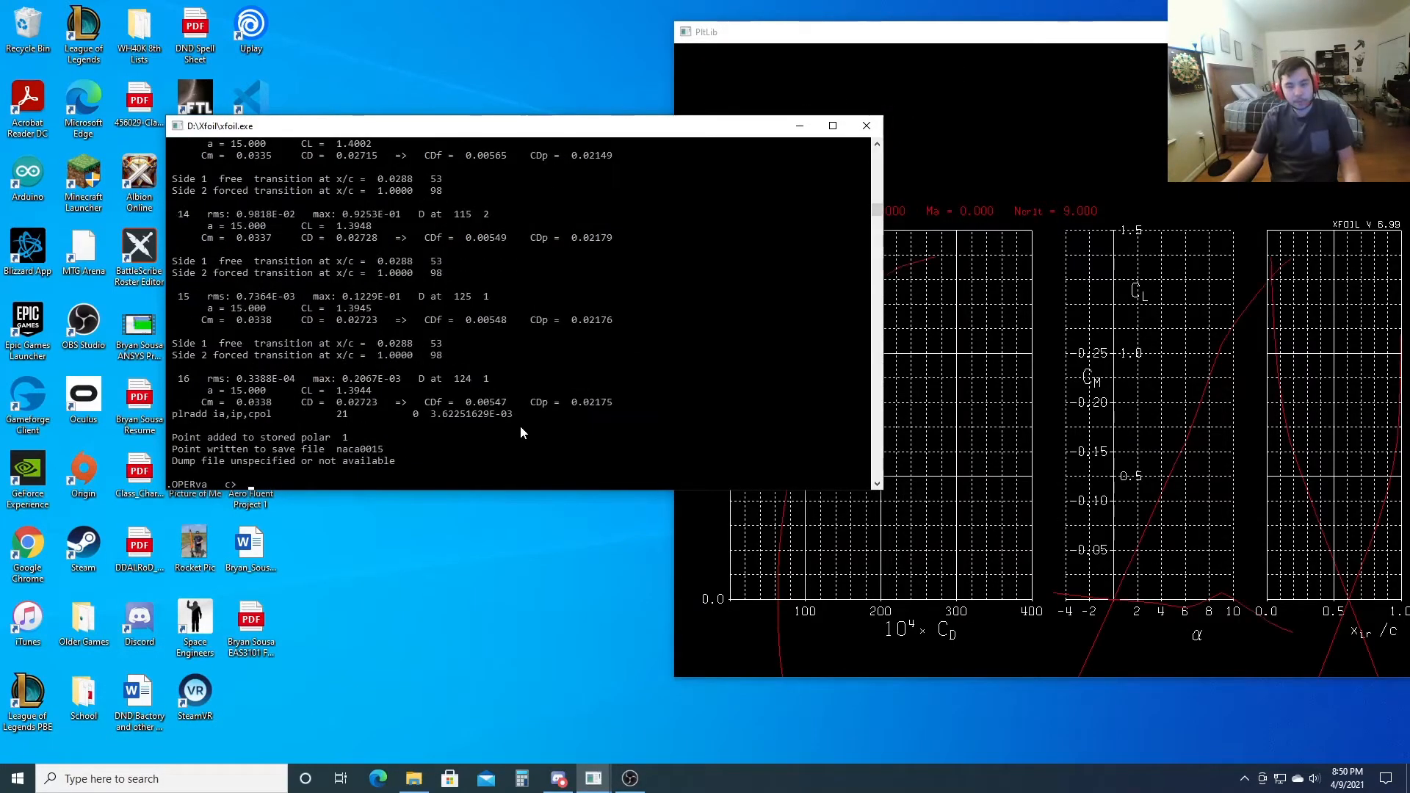
- Switch to File Explorer, open the naca0015 polar file in the Xfoil folder, examine its coefficient table, and close it
left_click(414, 778)
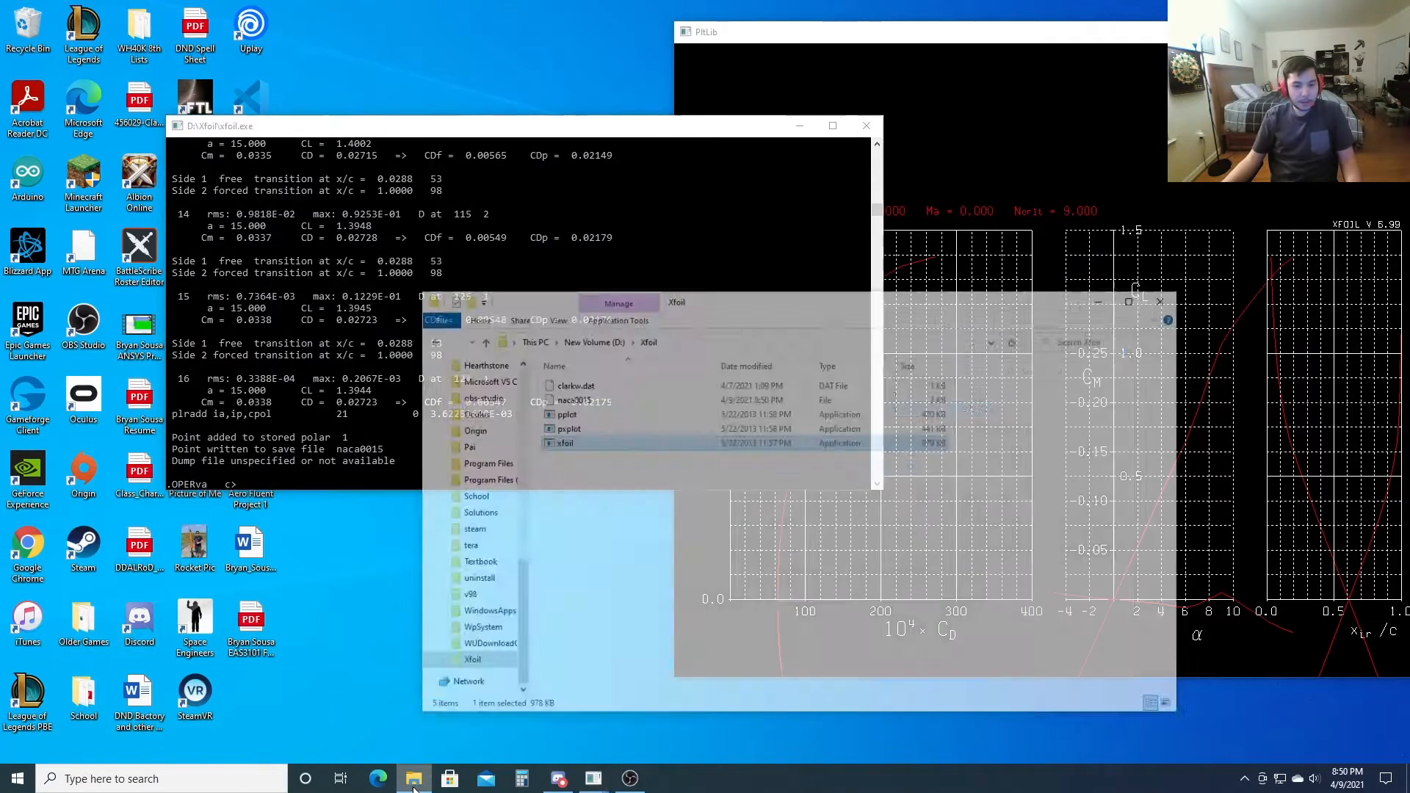
double_click(606, 364)
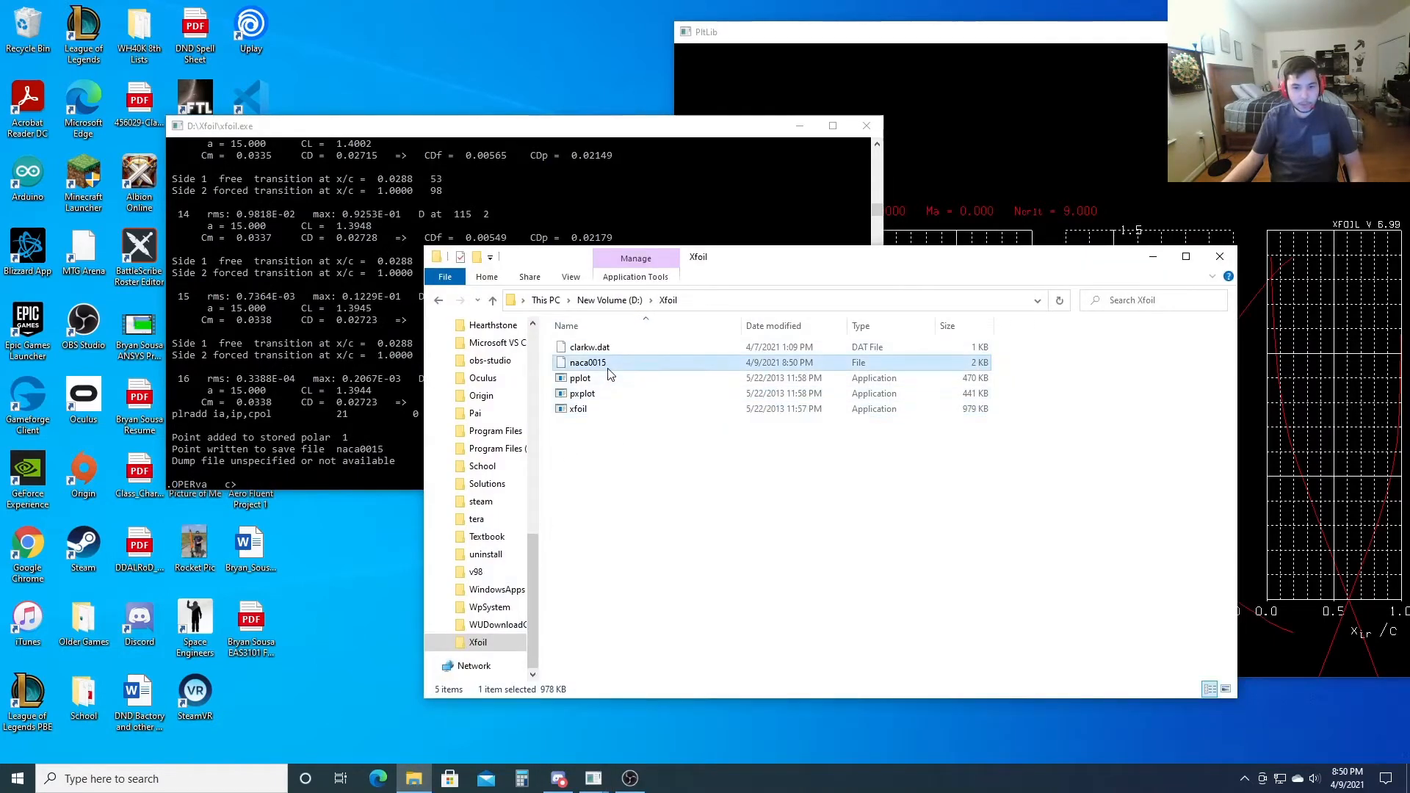
double_click(633, 397)
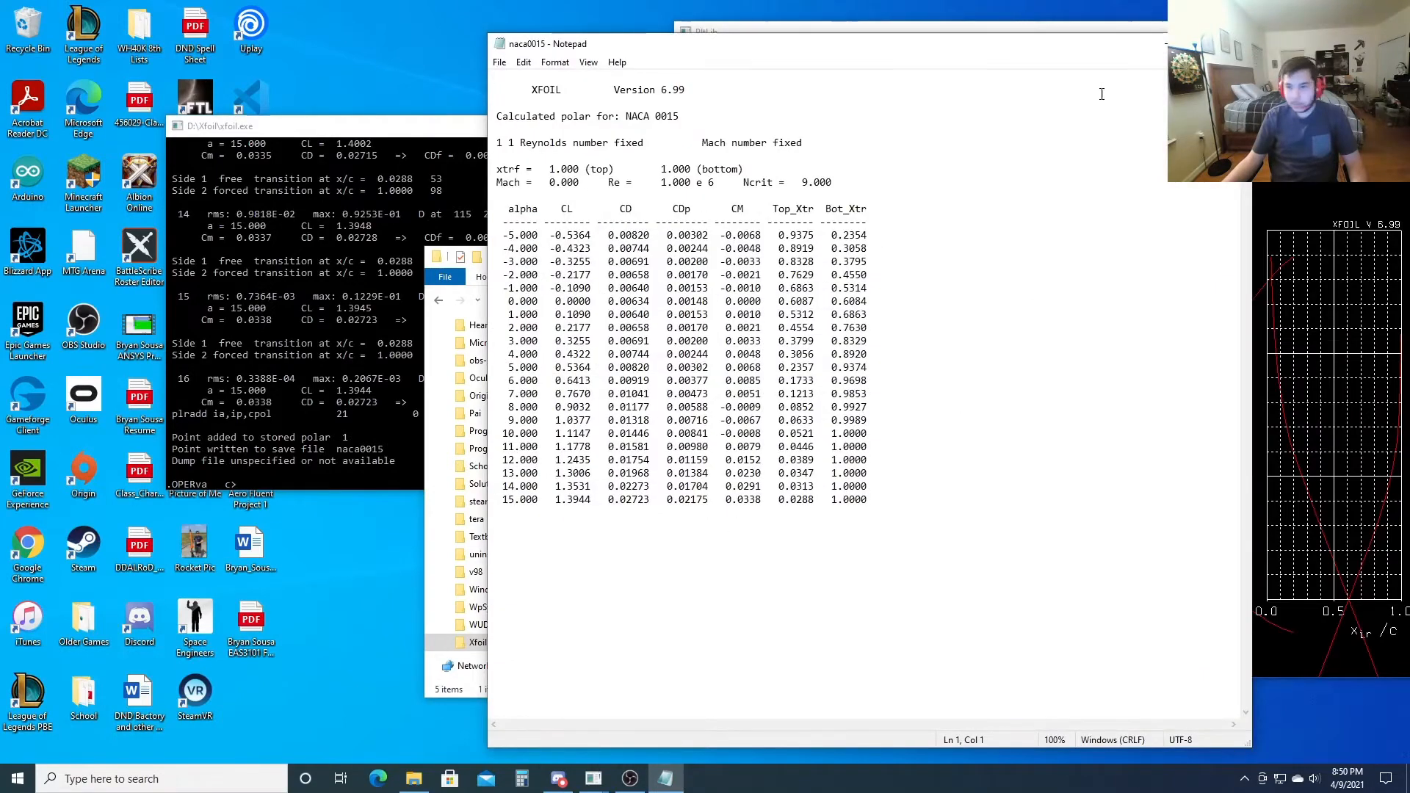
left_click(1235, 44)
- Close the finished XFOIL session and launch a fresh one from the Xfoil folder
left_click(778, 174)
left_click(868, 126)
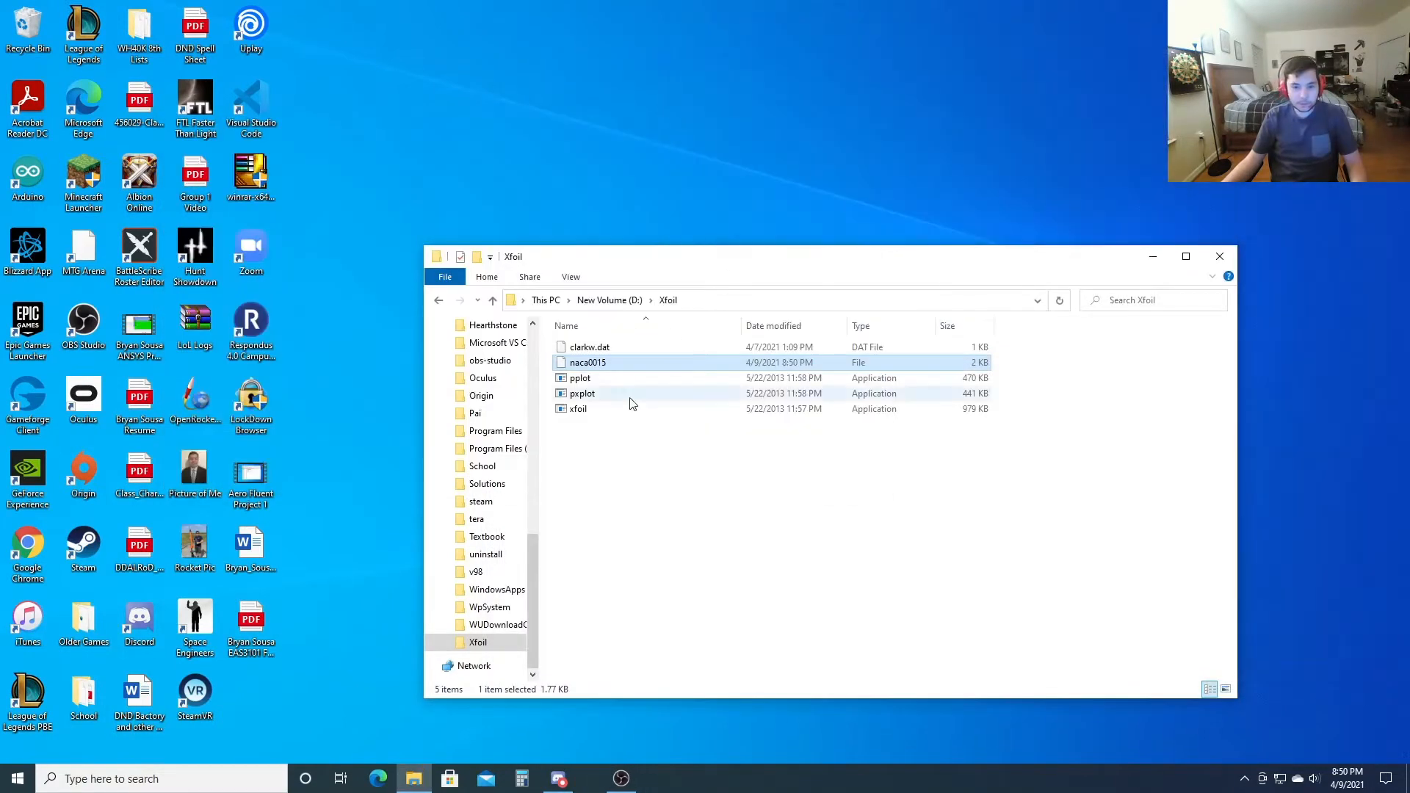
double_click(597, 411)
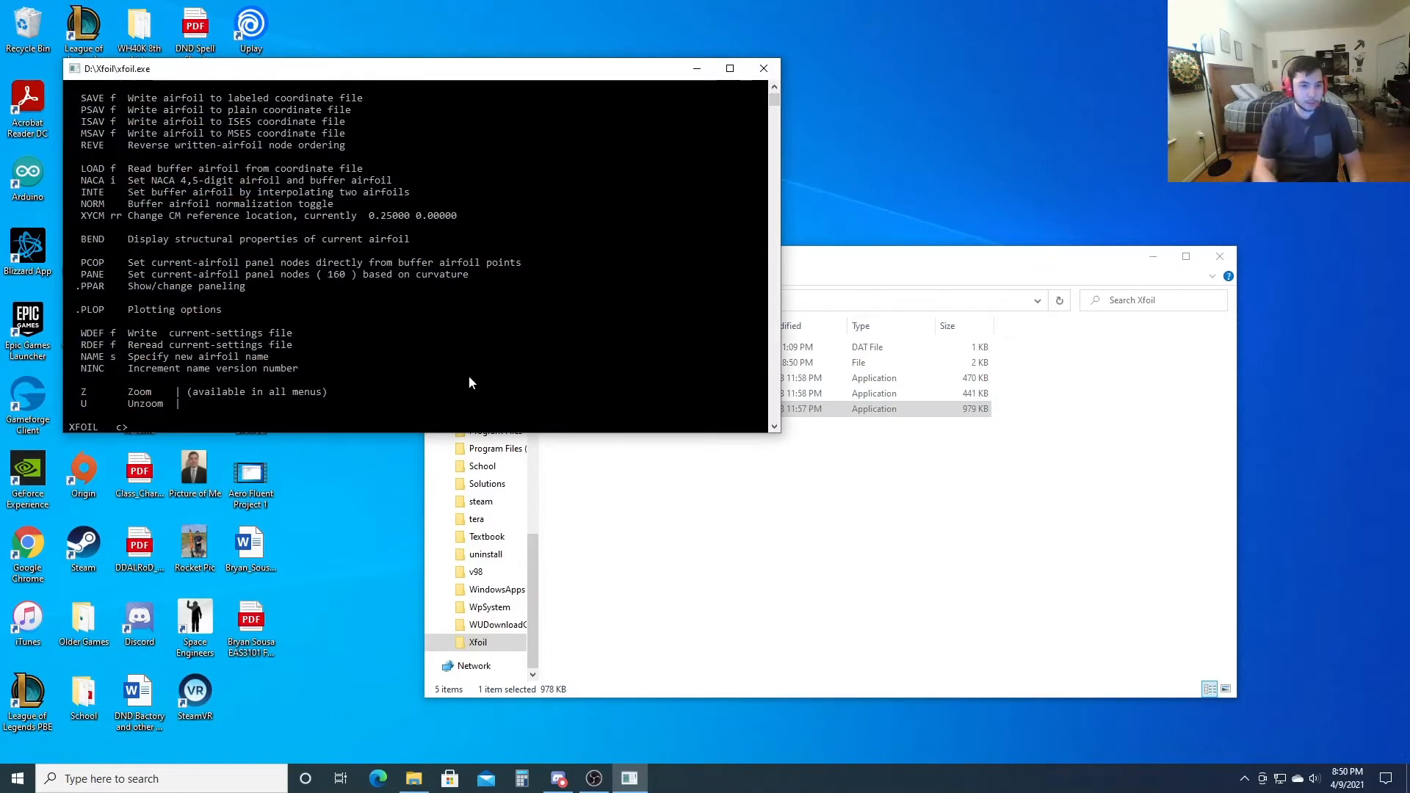
- Create the NACA 2415 airfoil and generate its curvature-based panel nodes with PANE
type("naca")
key("Return")
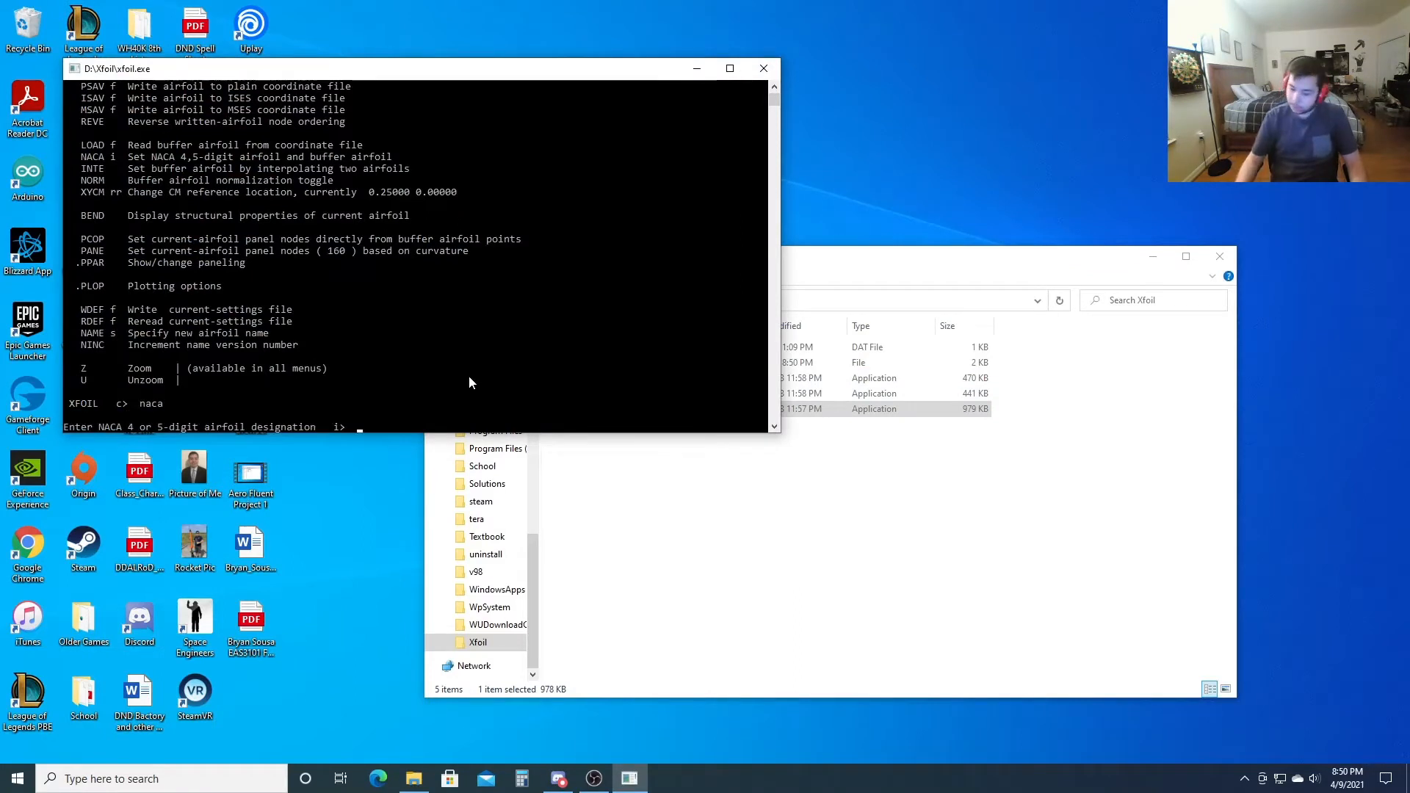
type("2415")
key("Return")
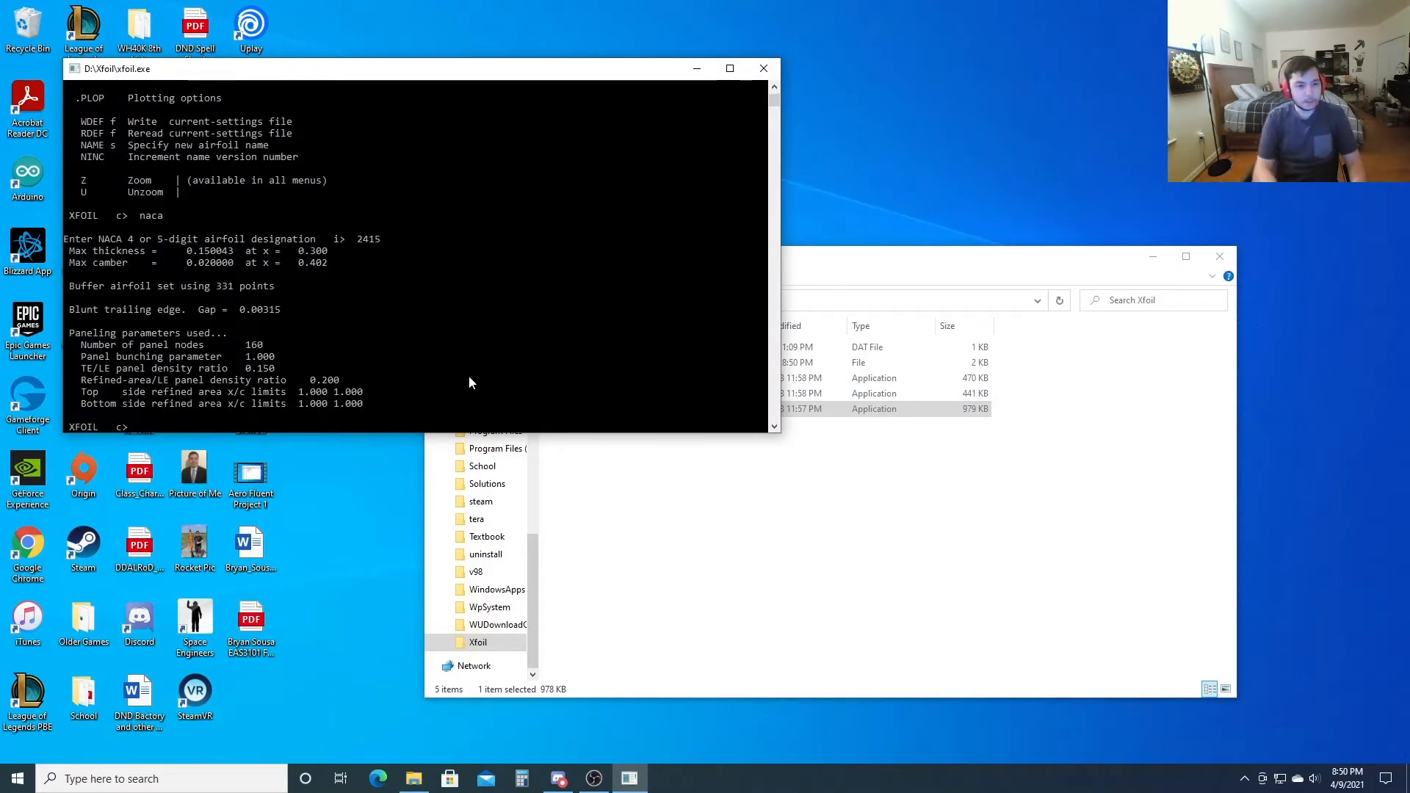
type("pane")
key("Return")
- Repanel the NACA 2415 airfoil through PPAR with 250 panel nodes and a TE/LE panel density ratio of 1
type("ppar")
key("Return")
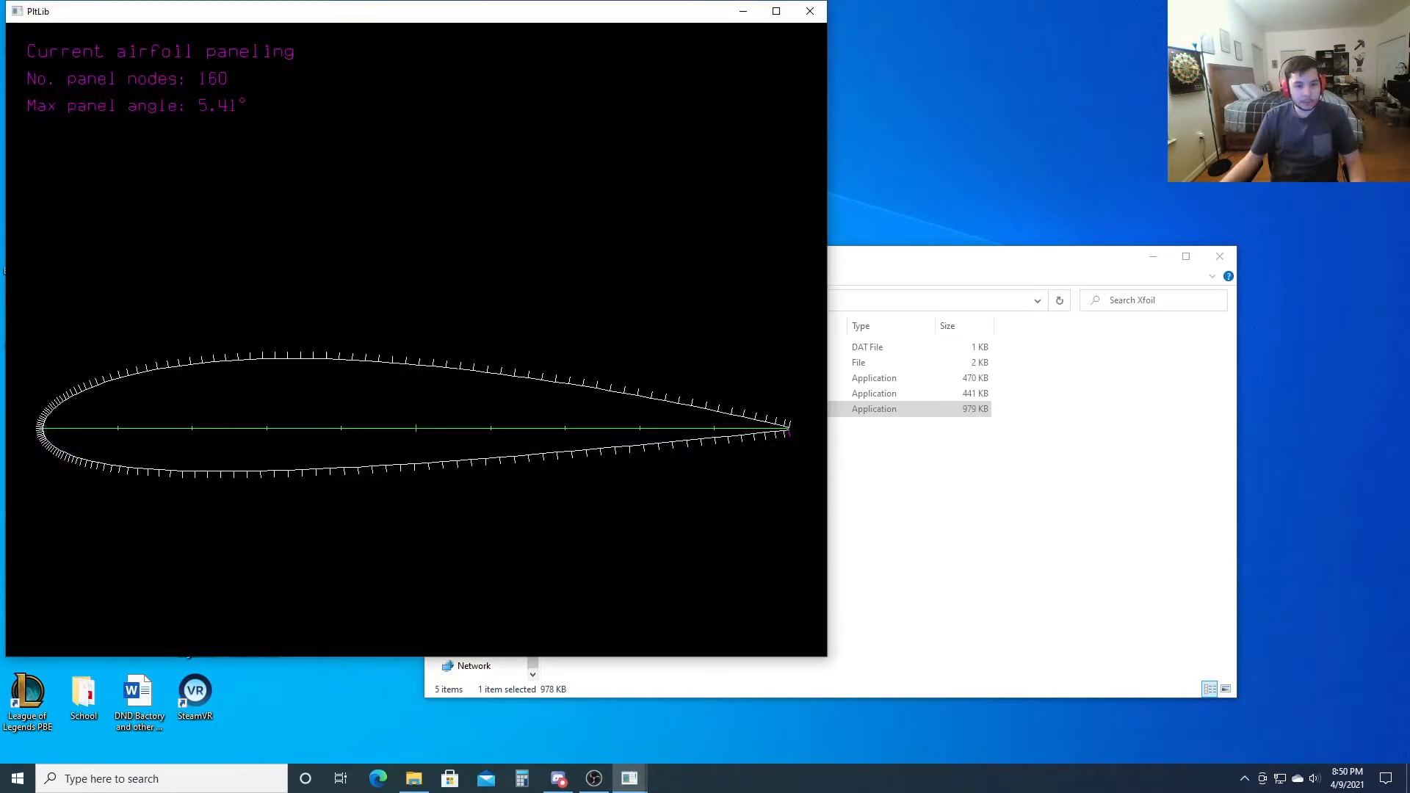
left_click_drag(351, 22, 995, 50)
left_click(528, 342)
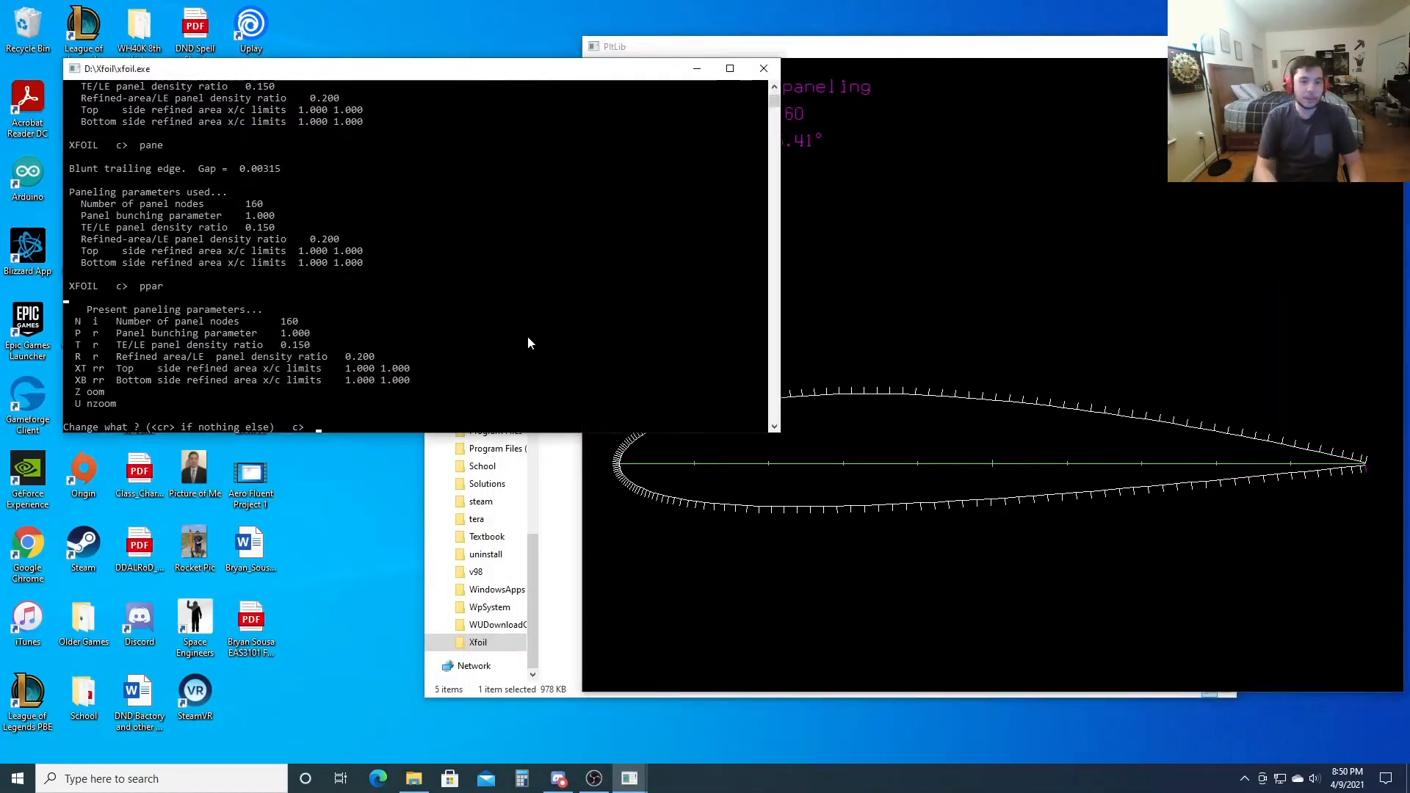
type("n 250")
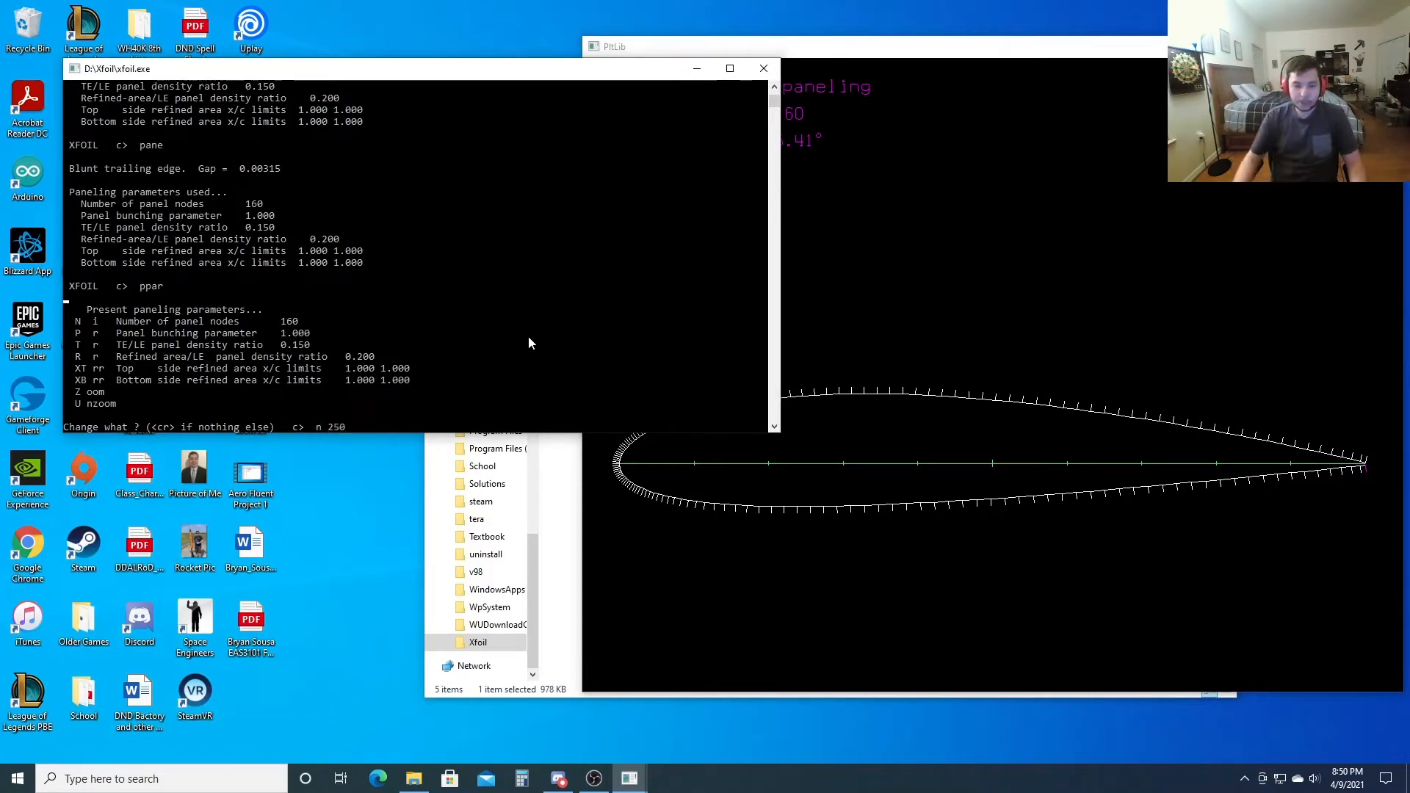
key("Return")
type("t 1")
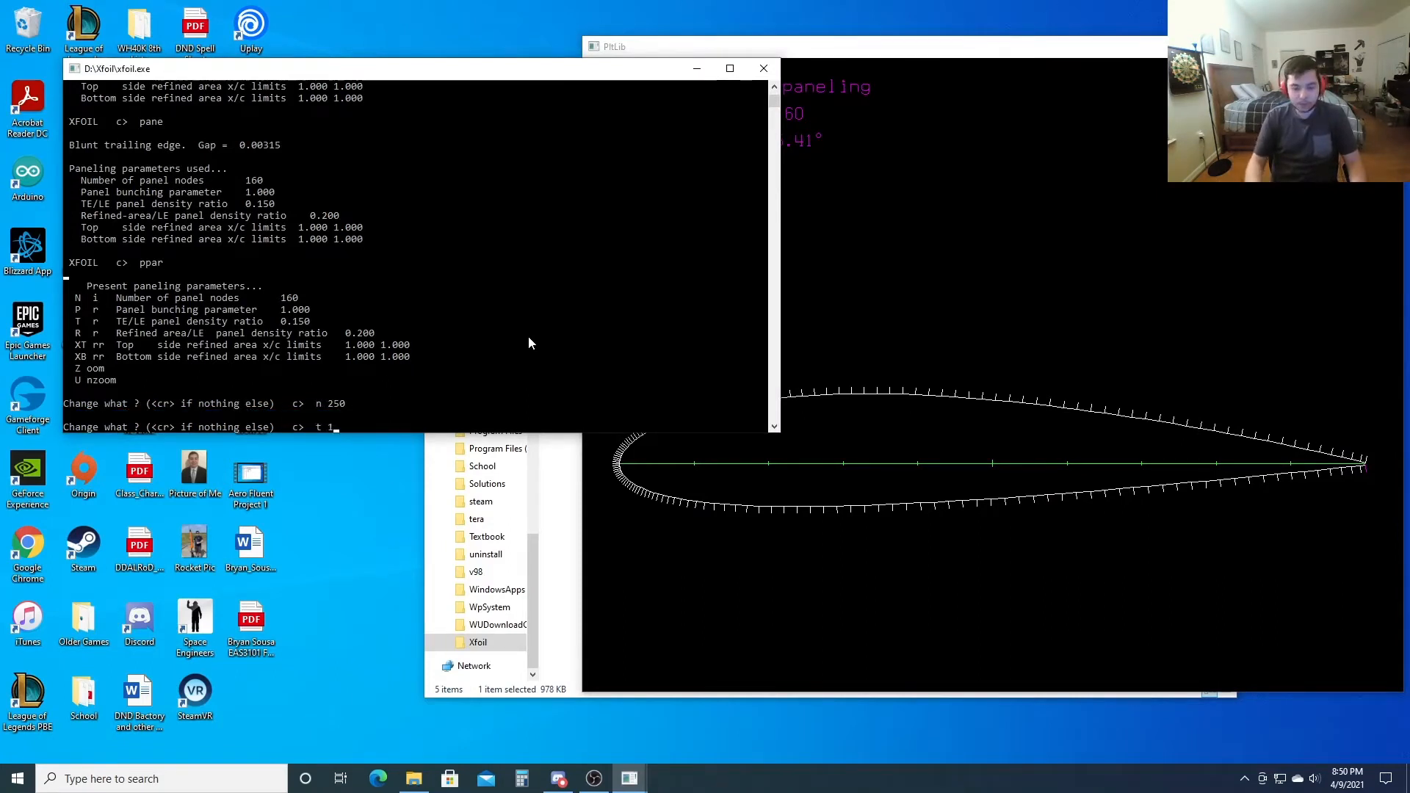
key("Return")
key("Return")
key("Return")
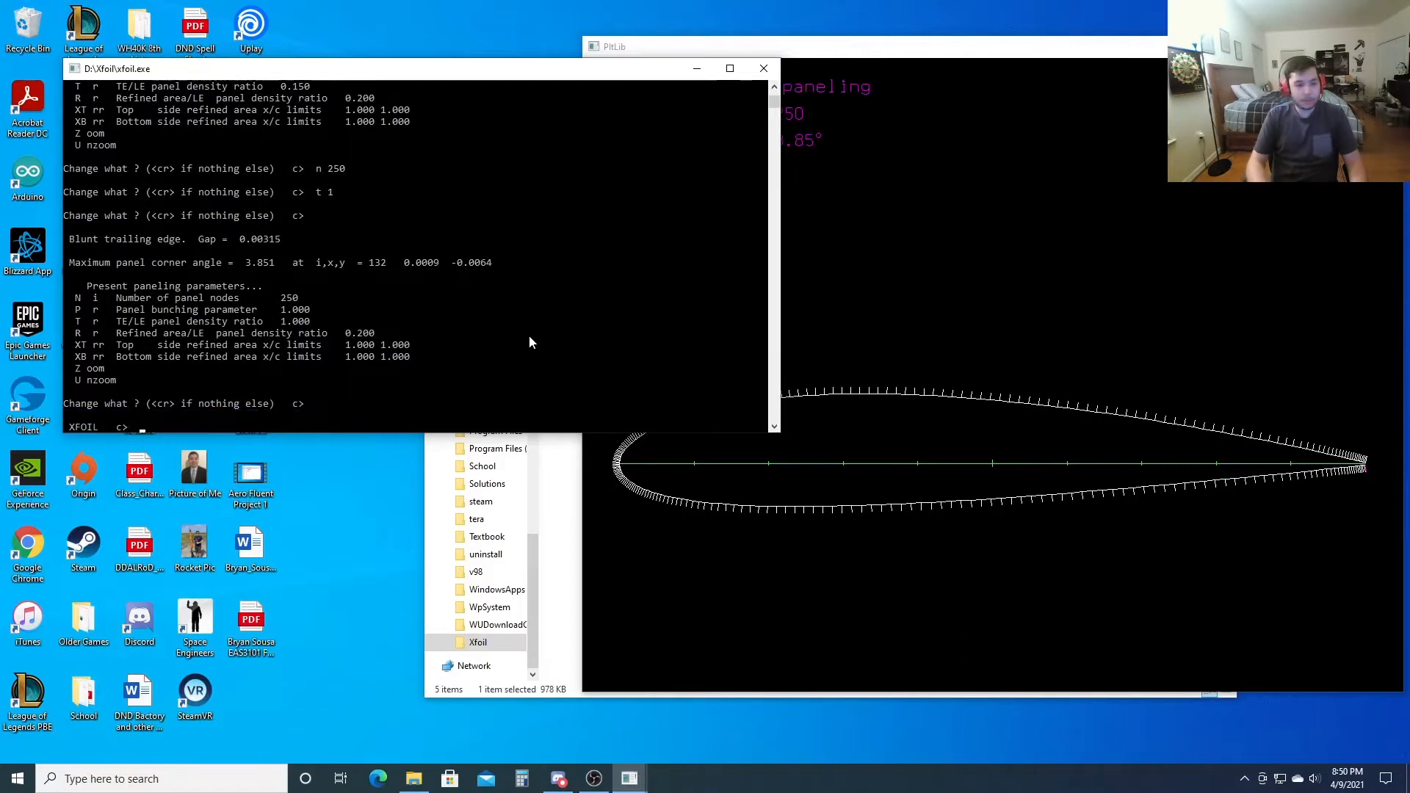
- Enter OPER, enable viscous analysis at Reynolds number 1000000, and set the iteration limit to 100
type("oper")
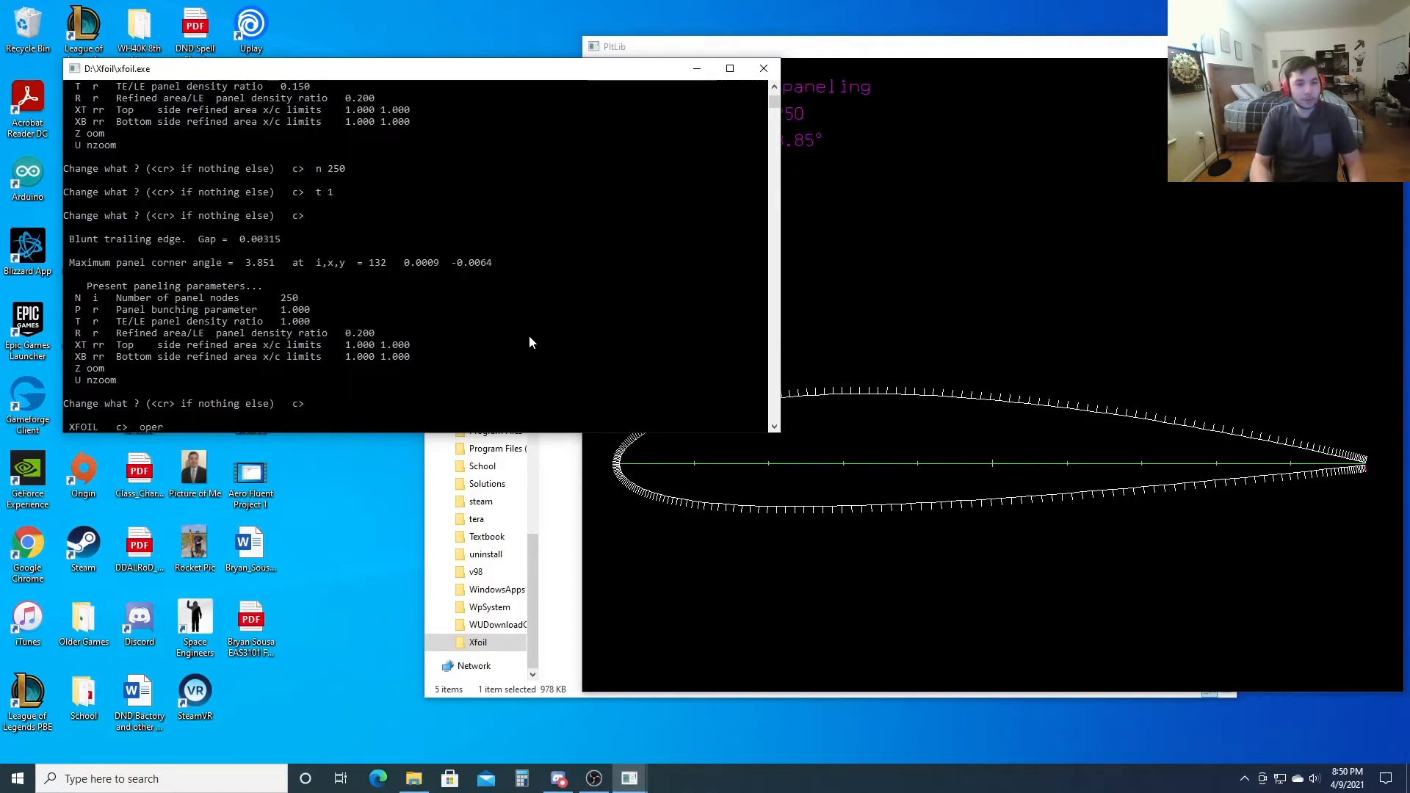
key("Return")
type("vij")
type("c>  visc")
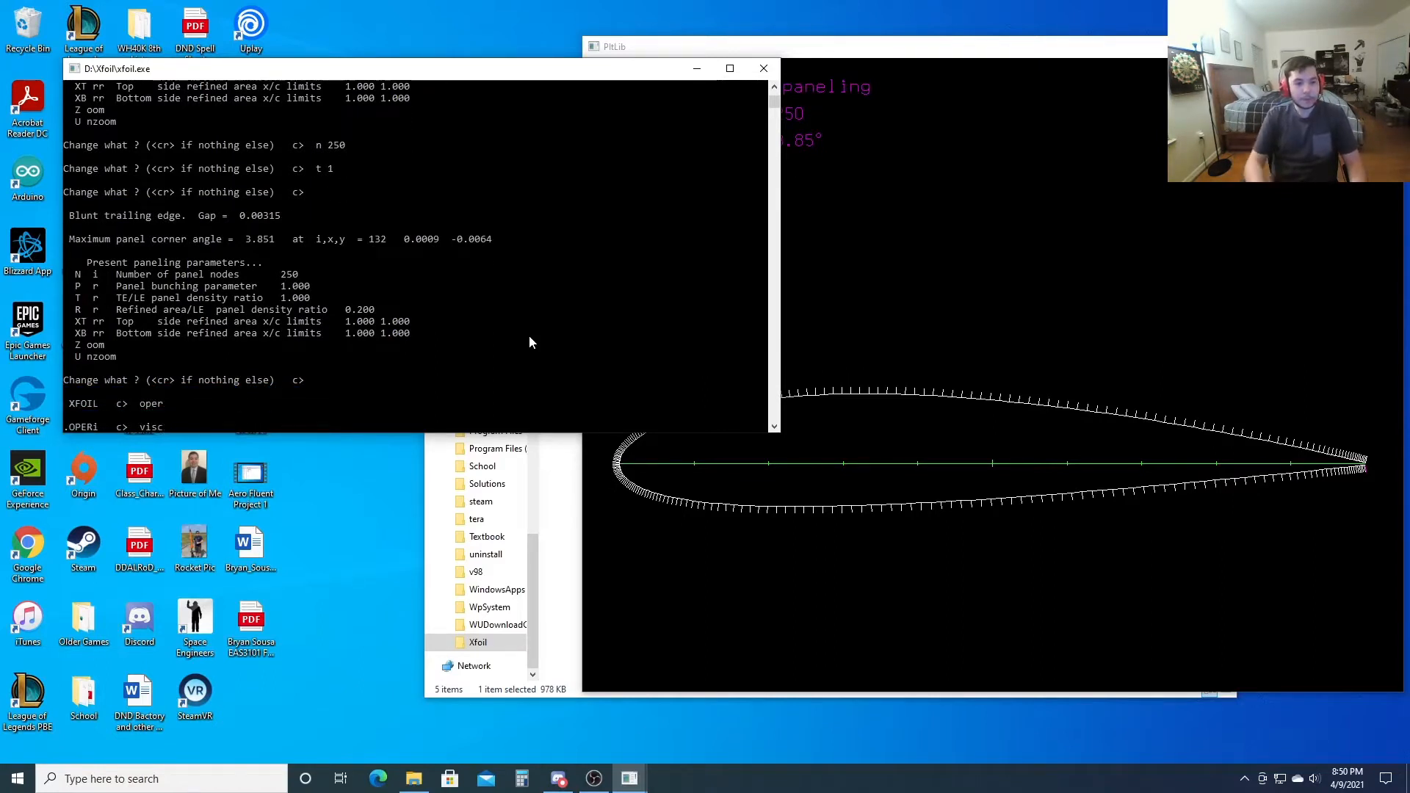
key("Return")
type("1000000")
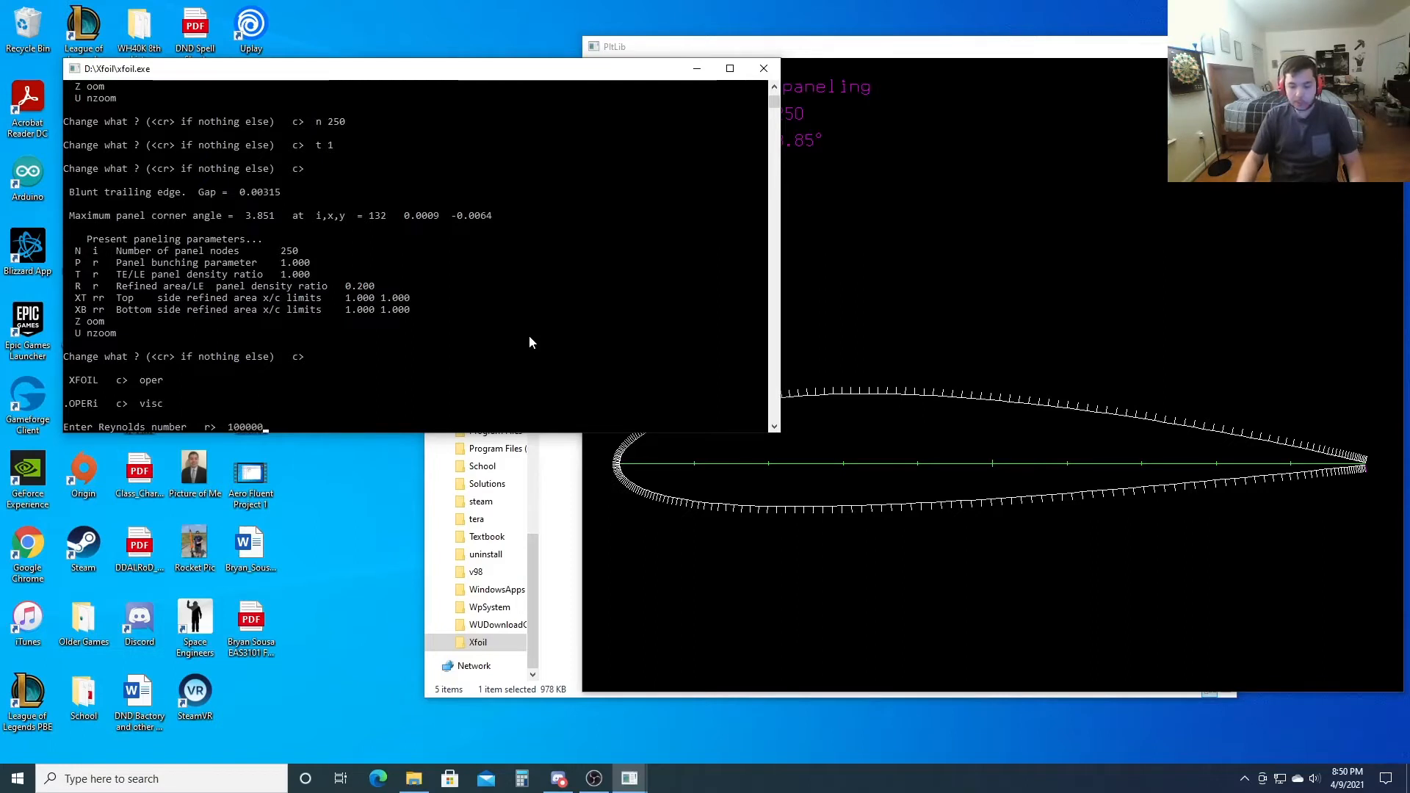
key("Return")
type("iter")
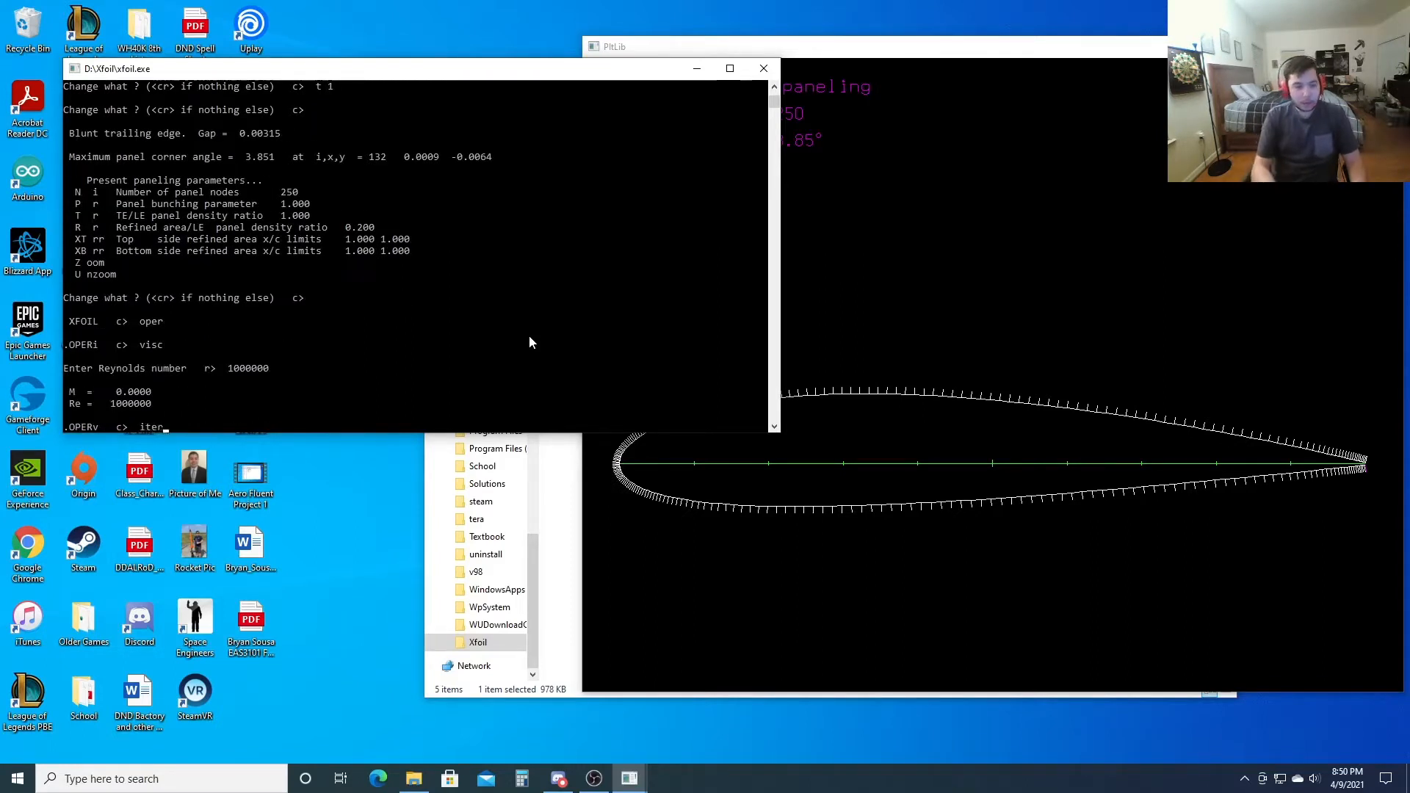
key("Return")
type("100")
key("Return")
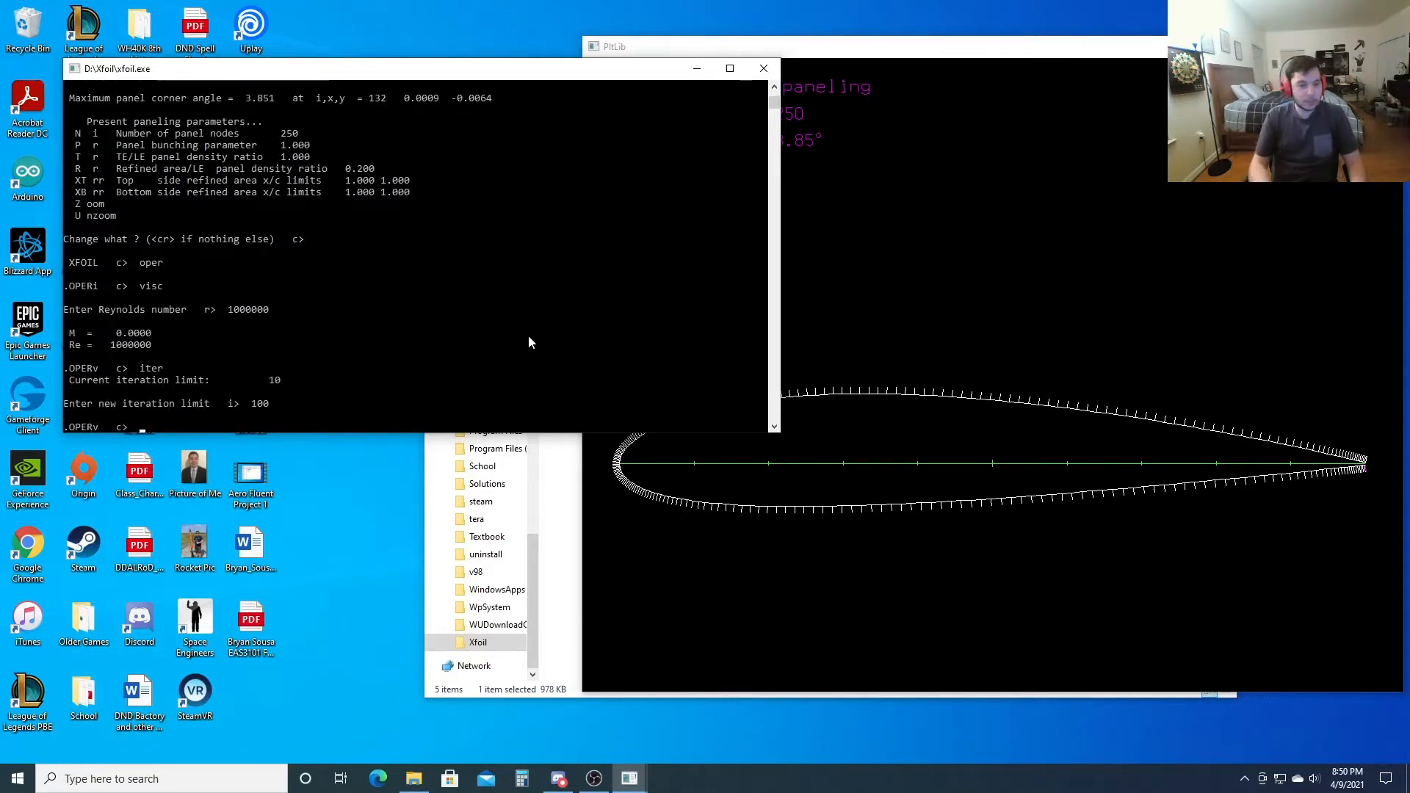
- Enable polar accumulation with PACC, saving to a file named naca2415 and writing no dump file
type("pacc")
key("Return")
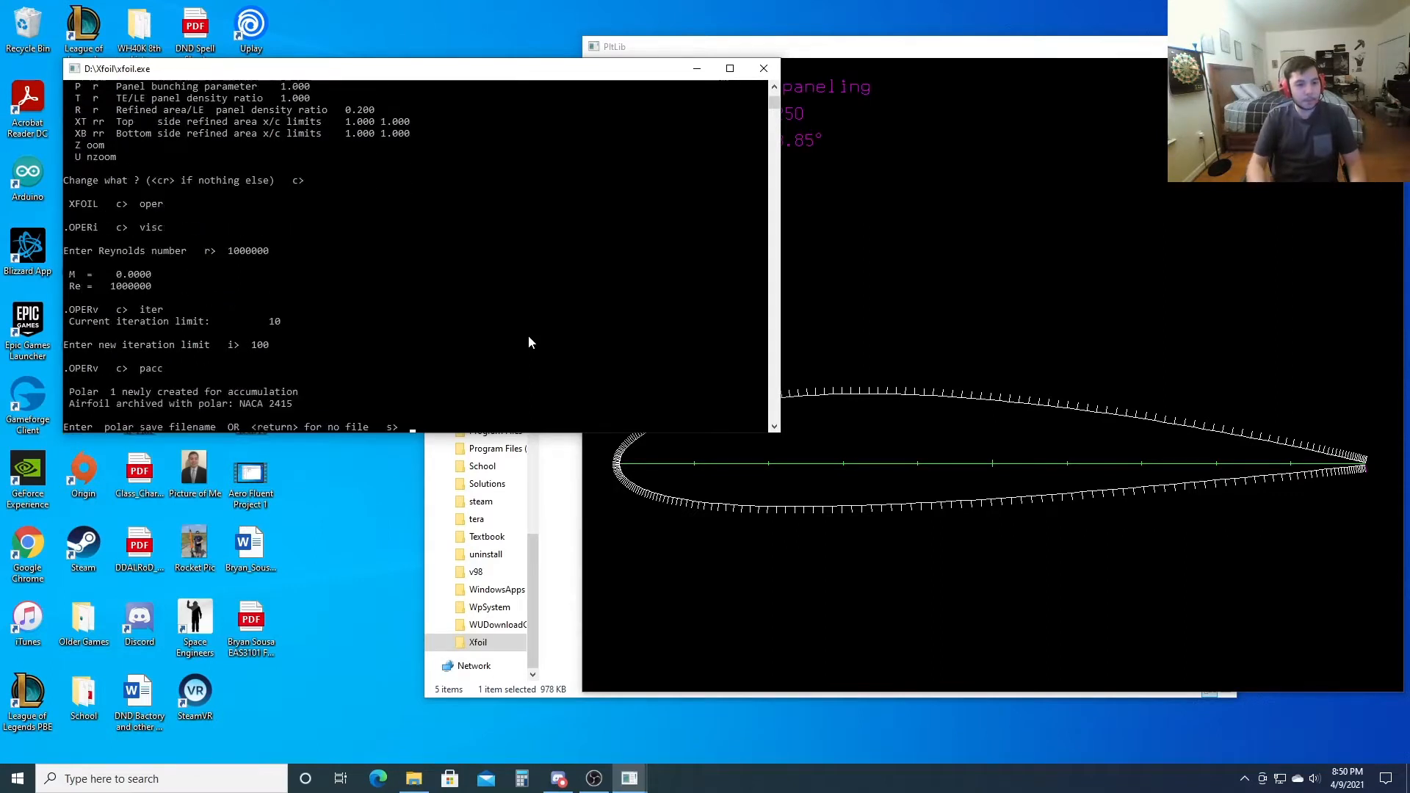
type("naca2415")
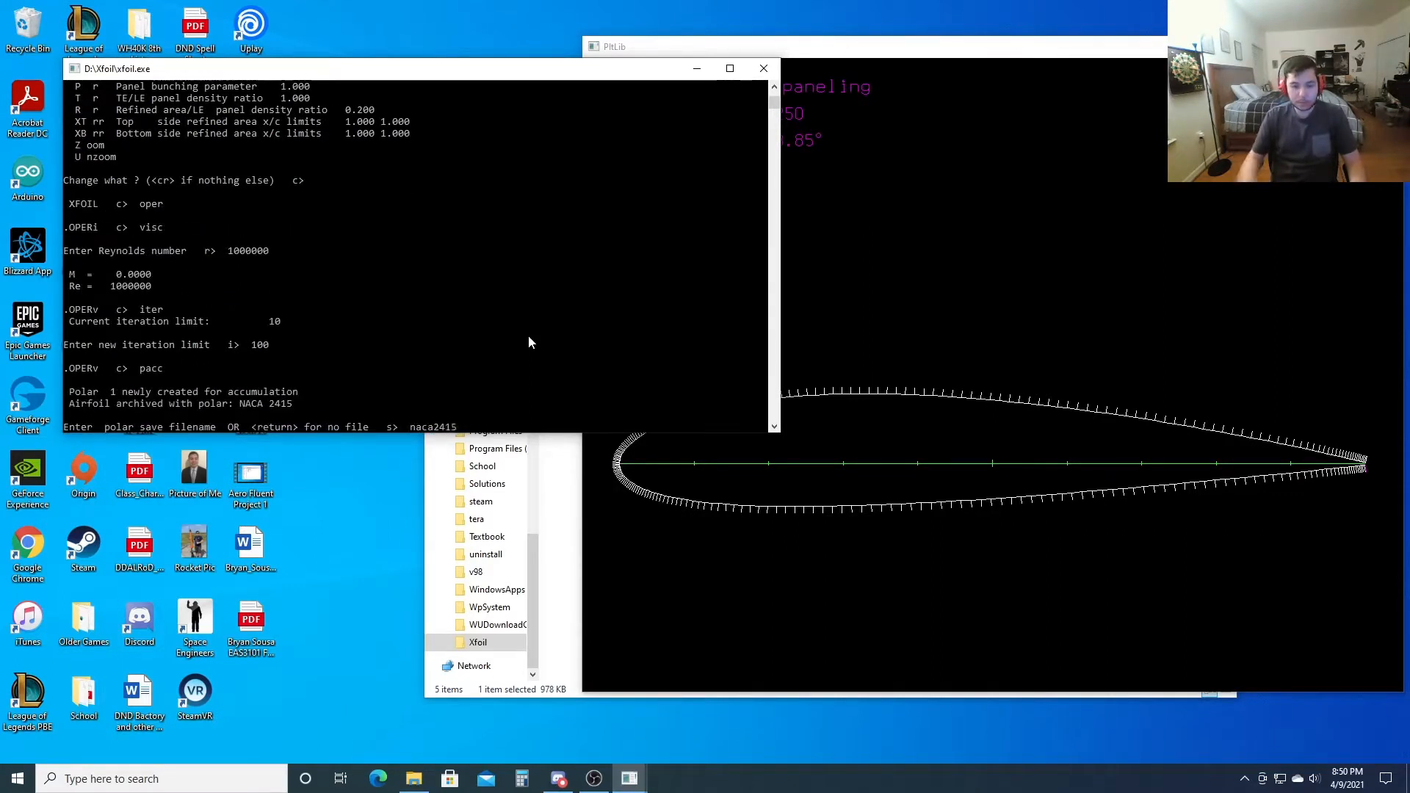
key("Return")
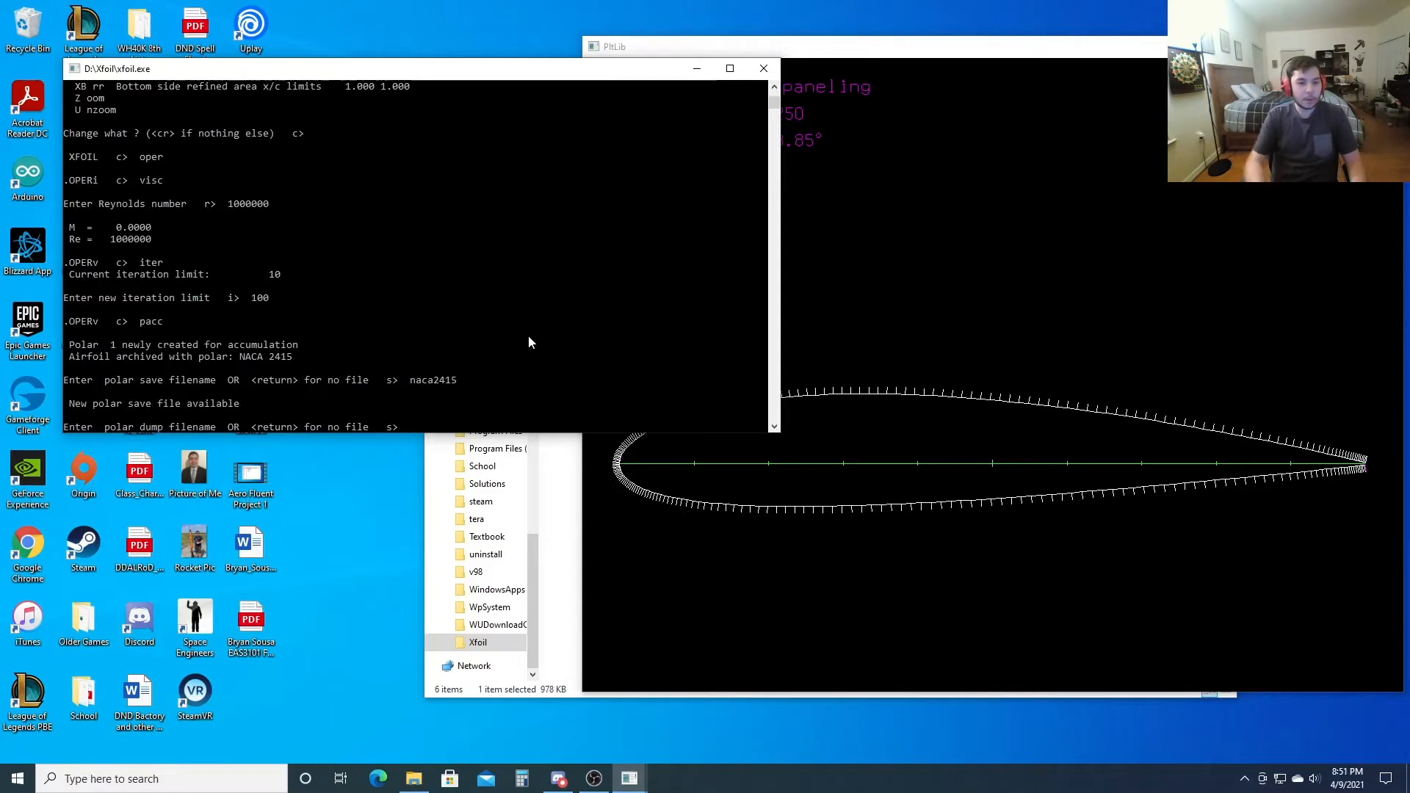
key("Return")
- Turn on polar plotting with SEQP and run an ASEQ sweep for NACA 2415 from -5 to 15 degrees in 1-degree increments
type("sep")
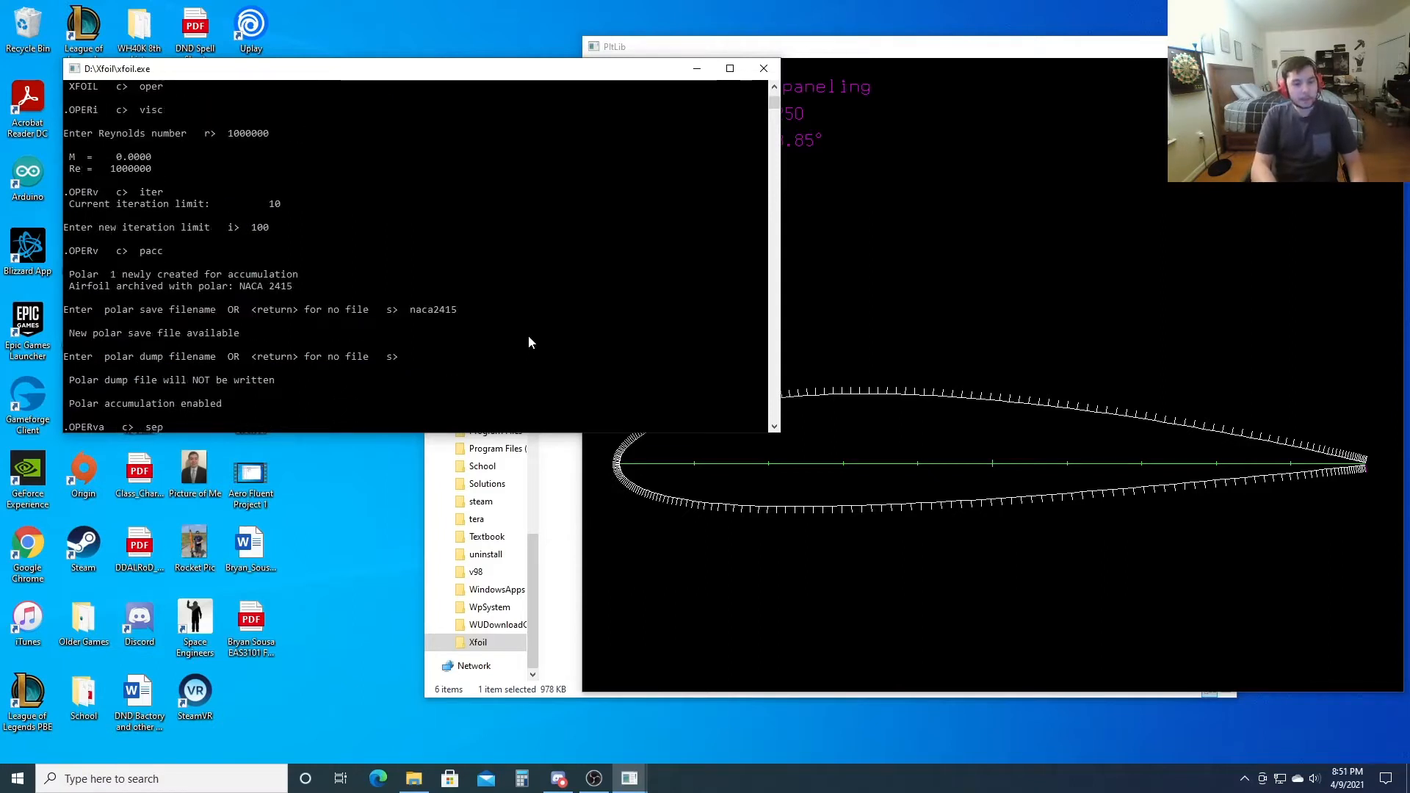
type("qp")
key("Return")
type("aseq")
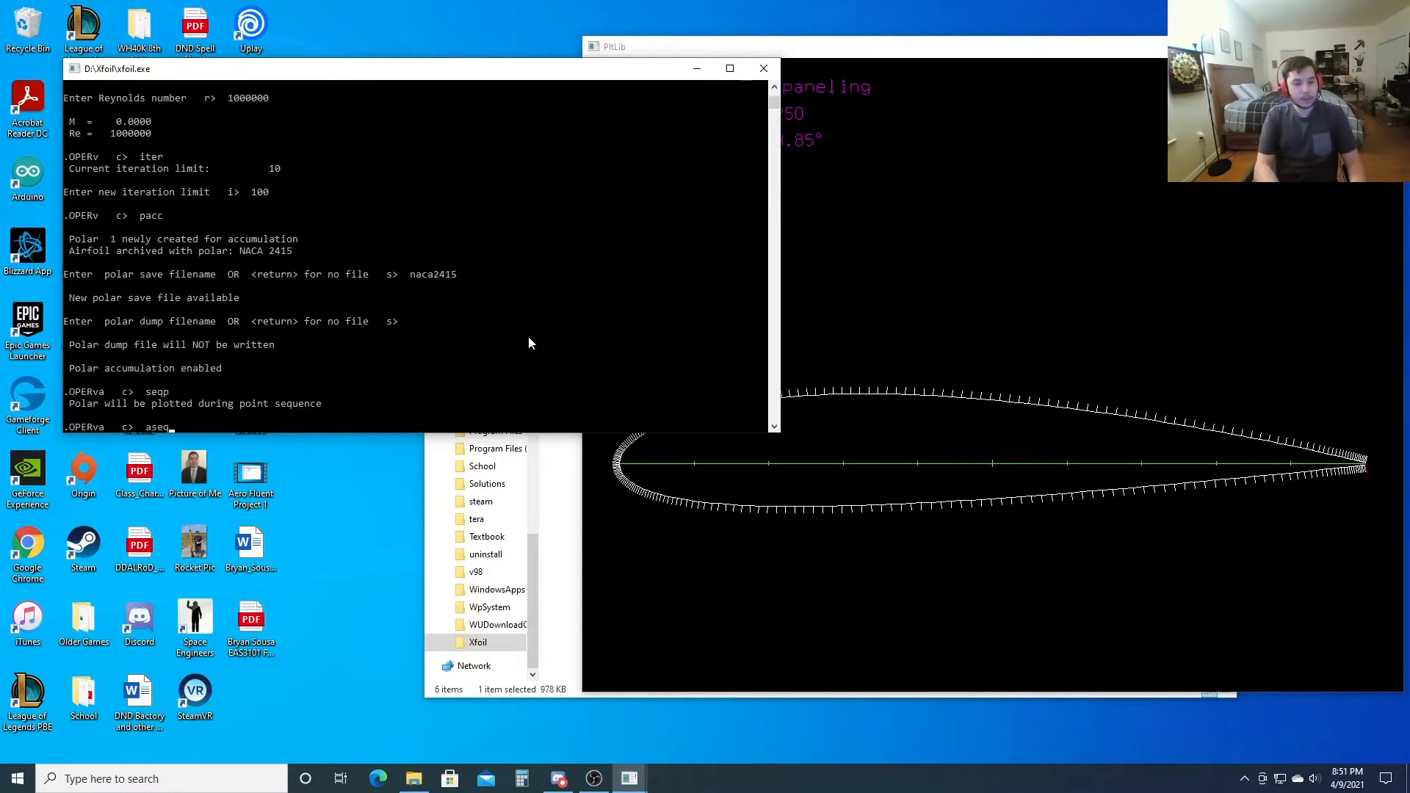
type(" -5 15 1")
key("Return")
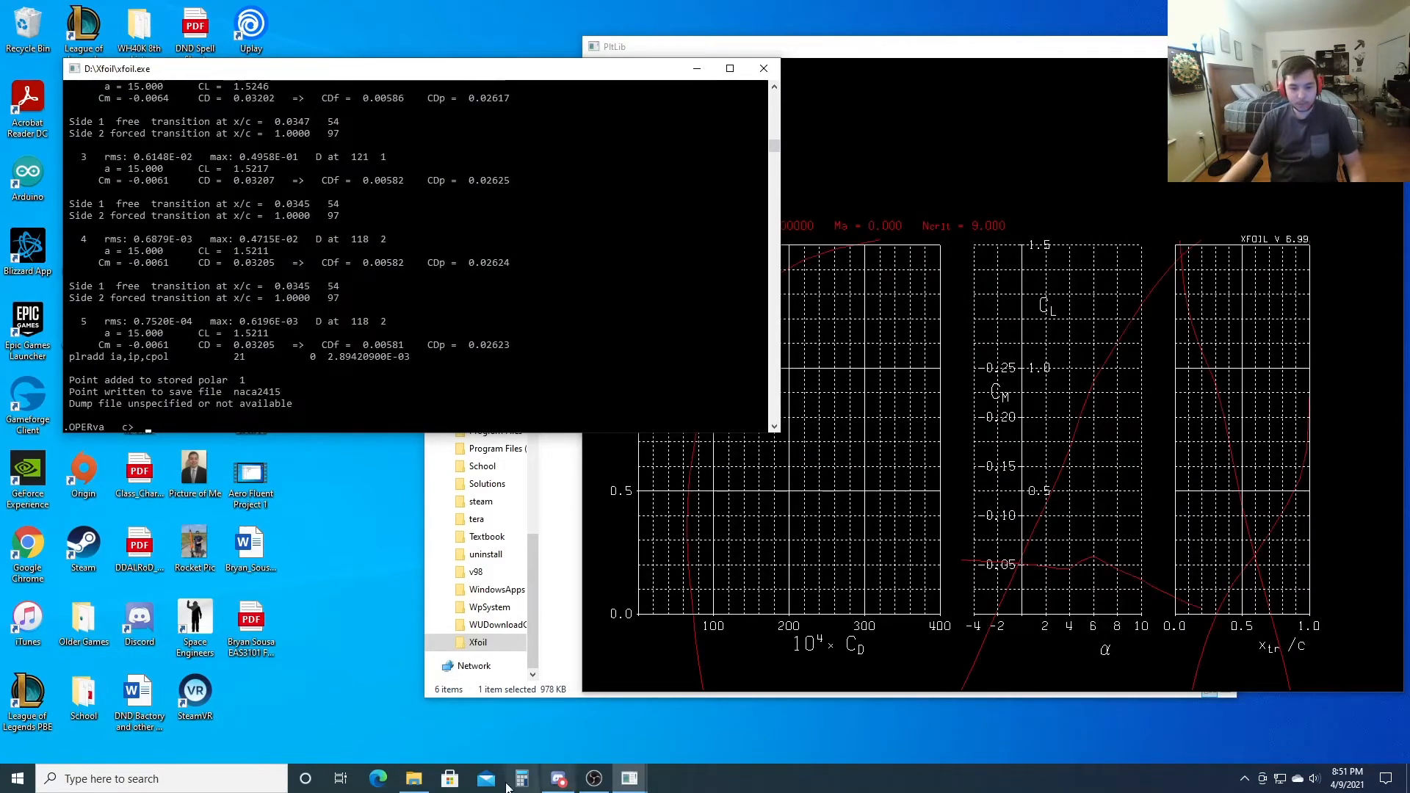
- Switch to File Explorer, open the naca2415 polar file in the Xfoil folder, examine its coefficient table, and close it
left_click(555, 652)
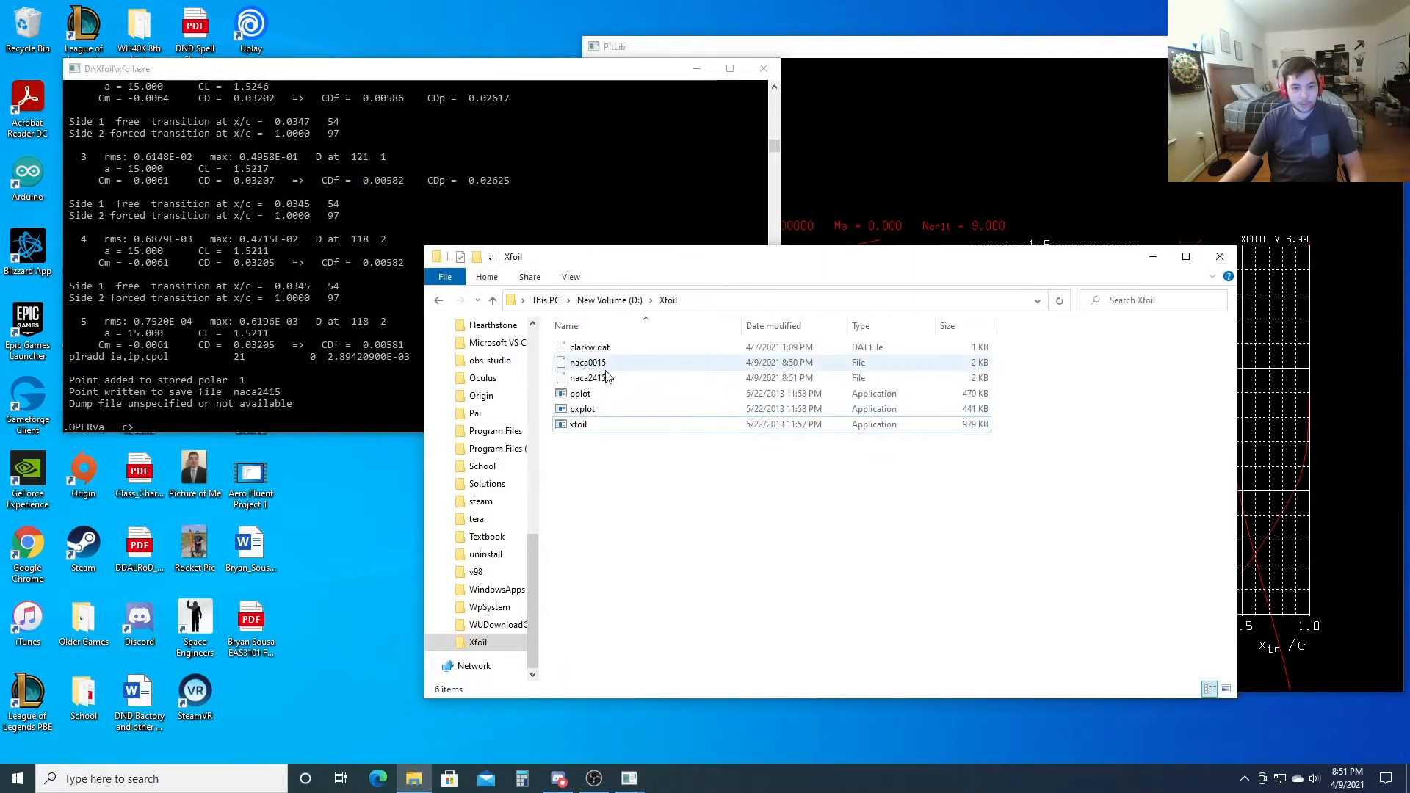
double_click(595, 378)
left_click(756, 555)
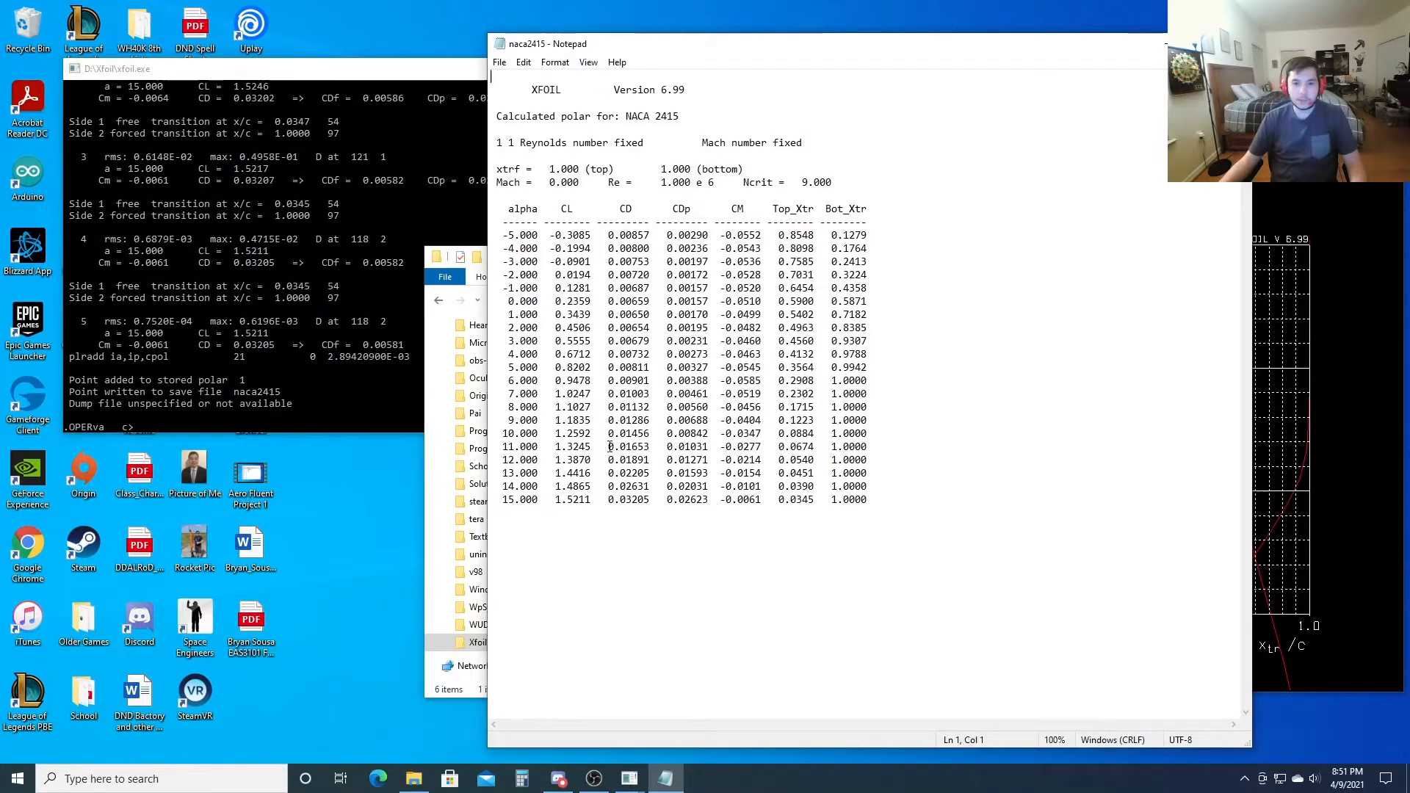
left_click(1234, 45)
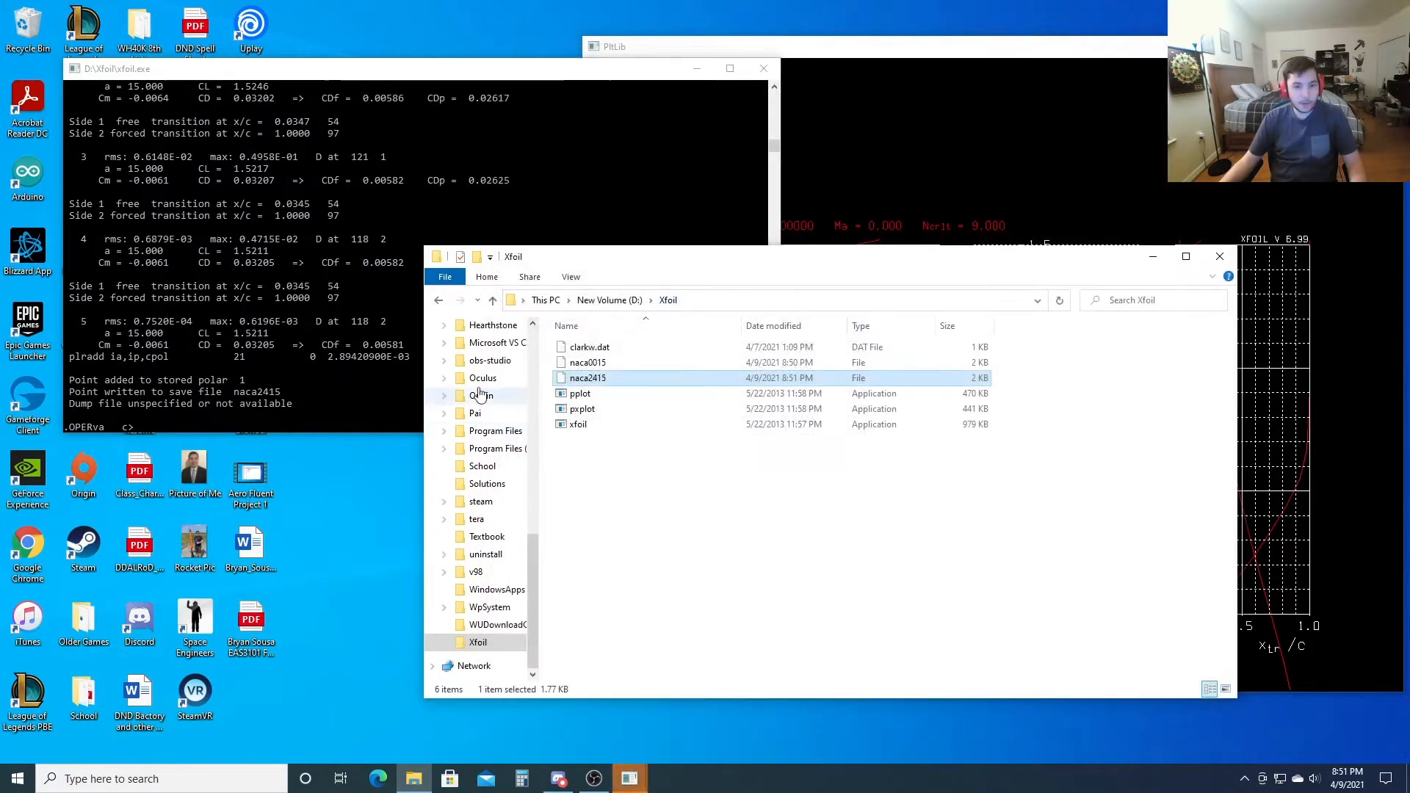
- Open clarkw.dat in Notepad without making it the default for .dat files, examine the airfoil coordinates, and close it
double_click(608, 348)
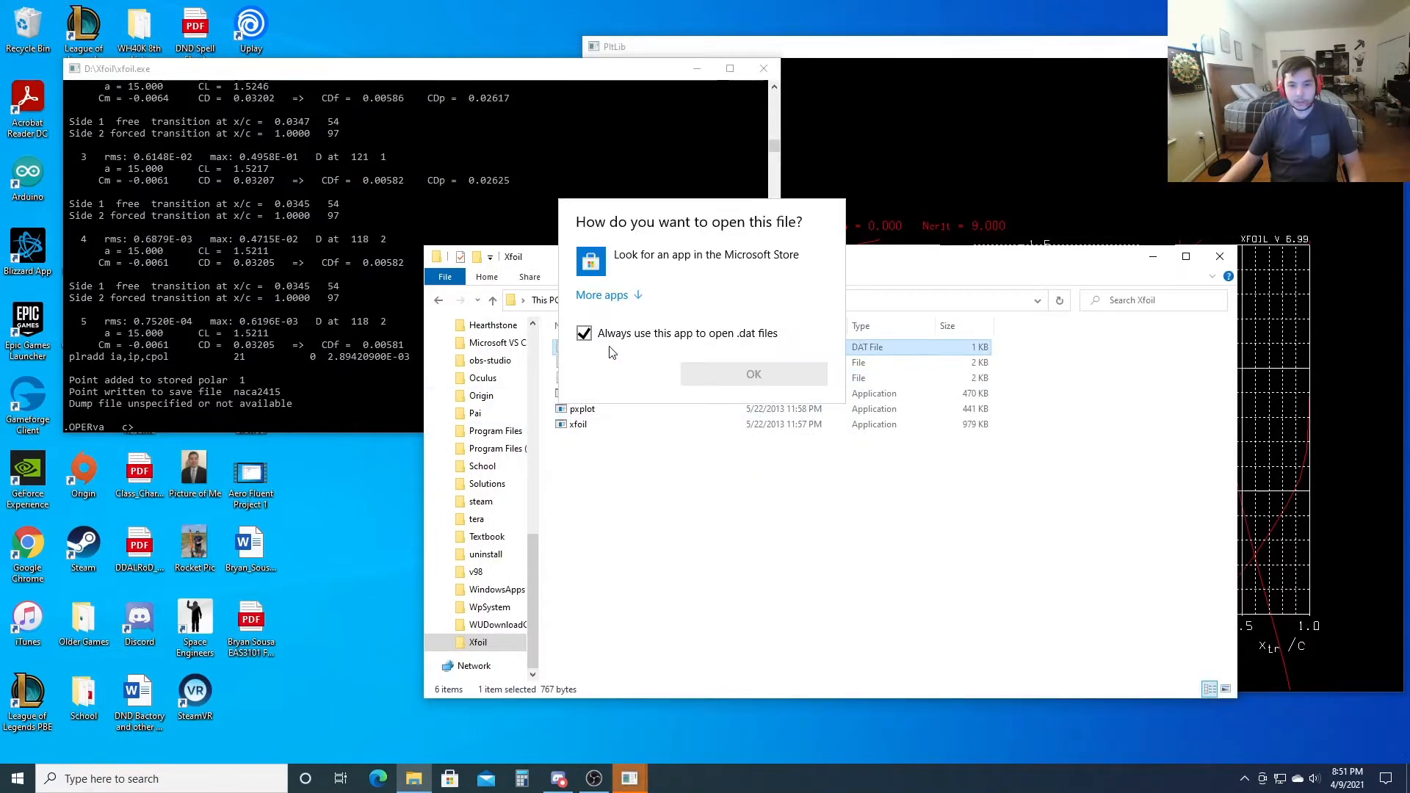
left_click(586, 331)
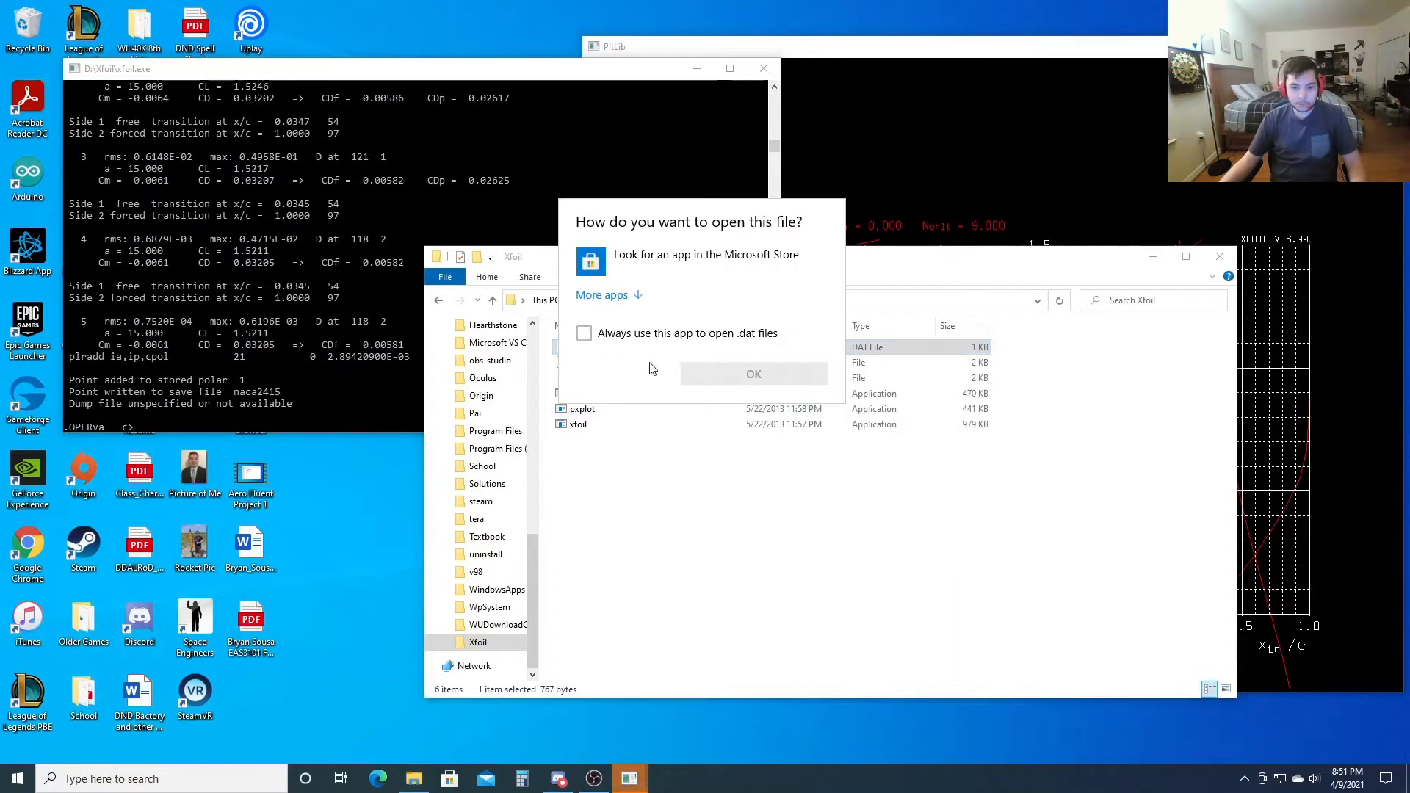
left_click(587, 333)
left_click(606, 295)
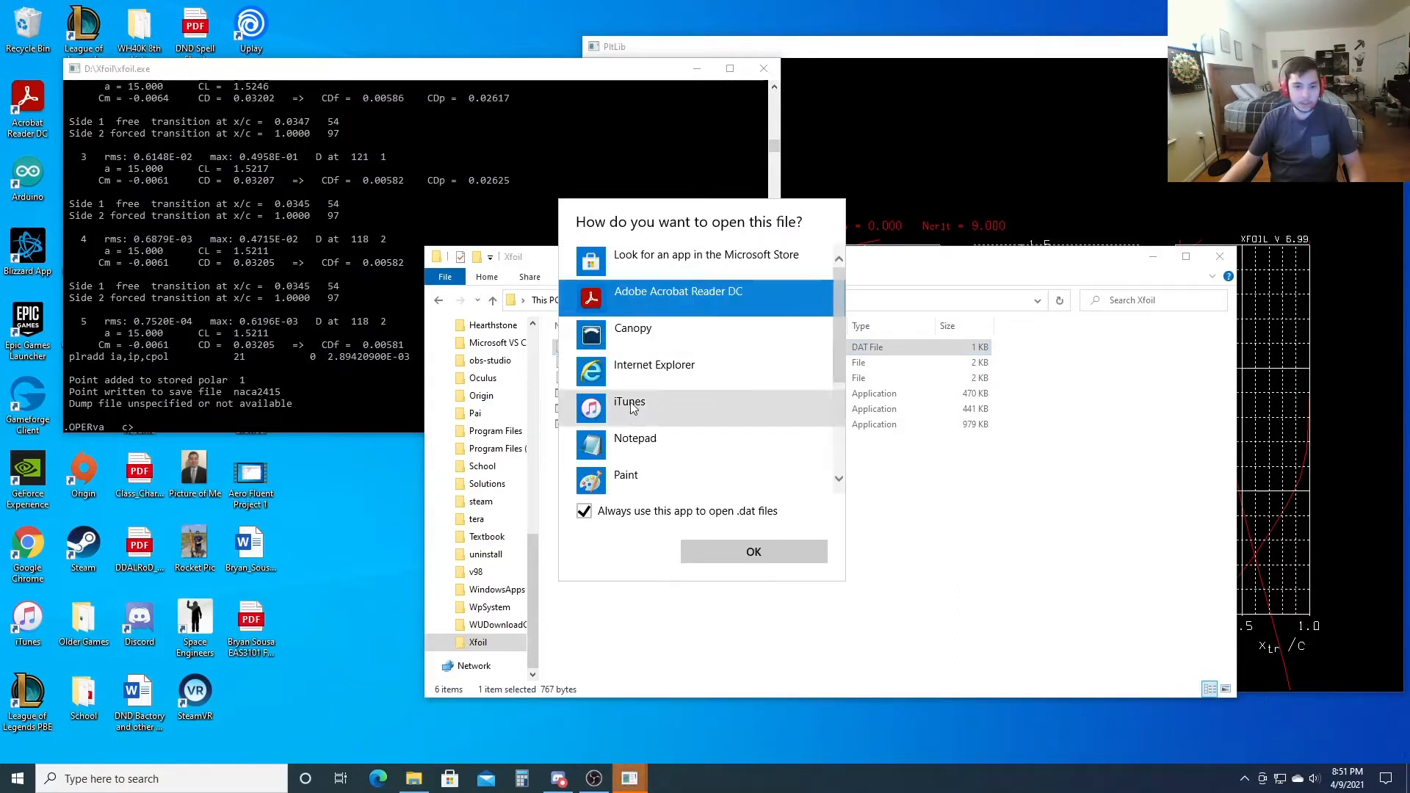
left_click(636, 441)
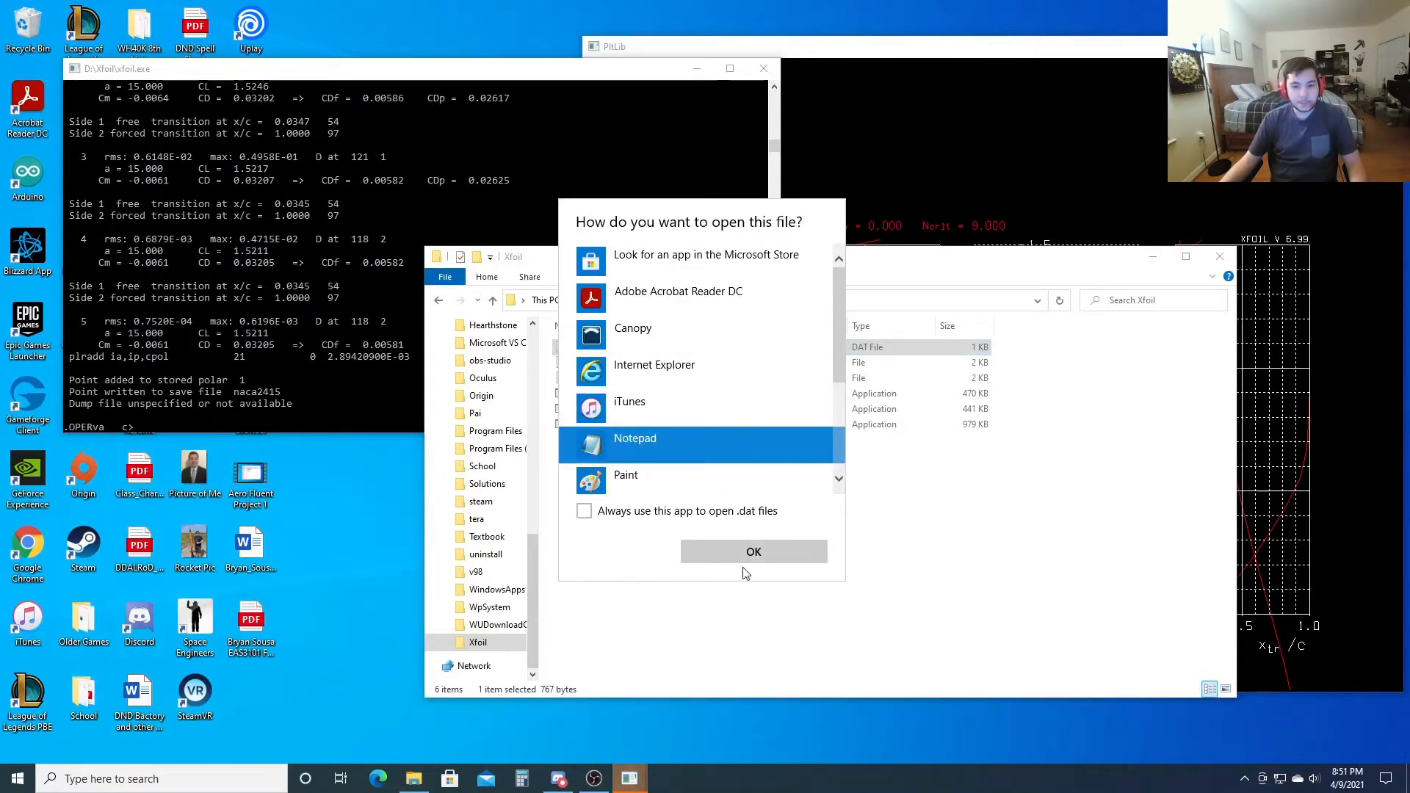
left_click(743, 558)
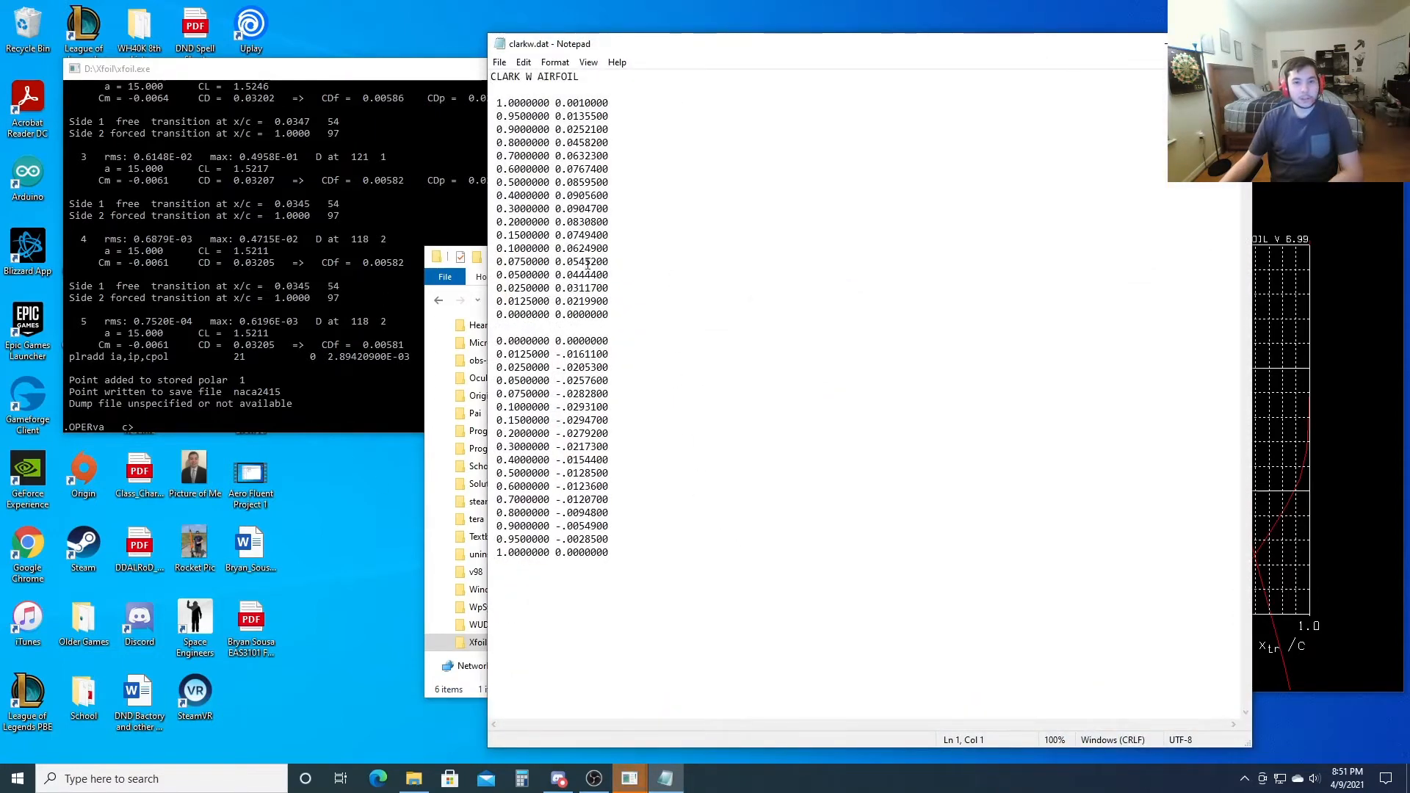
left_click(1235, 44)
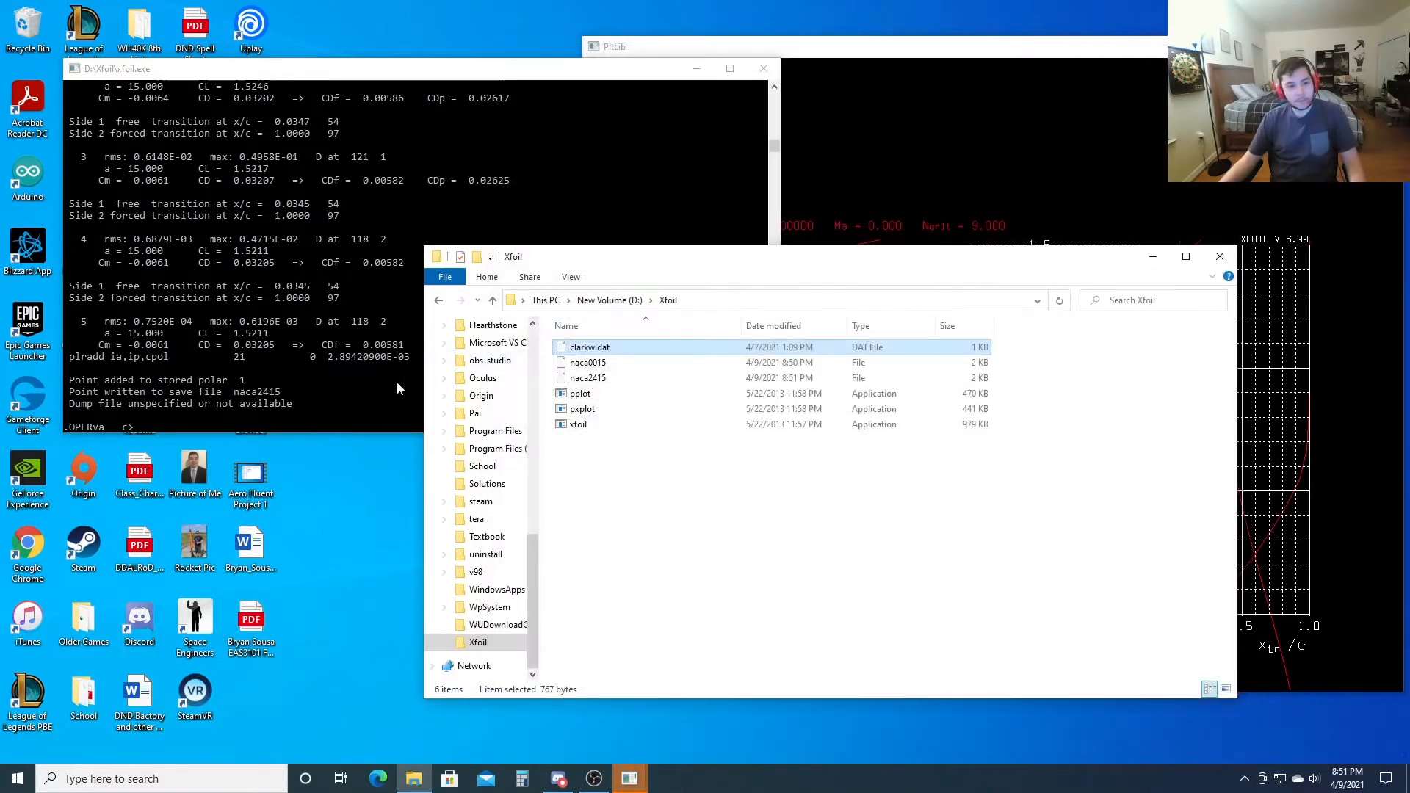
- Close the NACA 2415 XFOIL session and launch a fresh one from the Xfoil folder
left_click(397, 381)
left_click(770, 69)
double_click(584, 426)
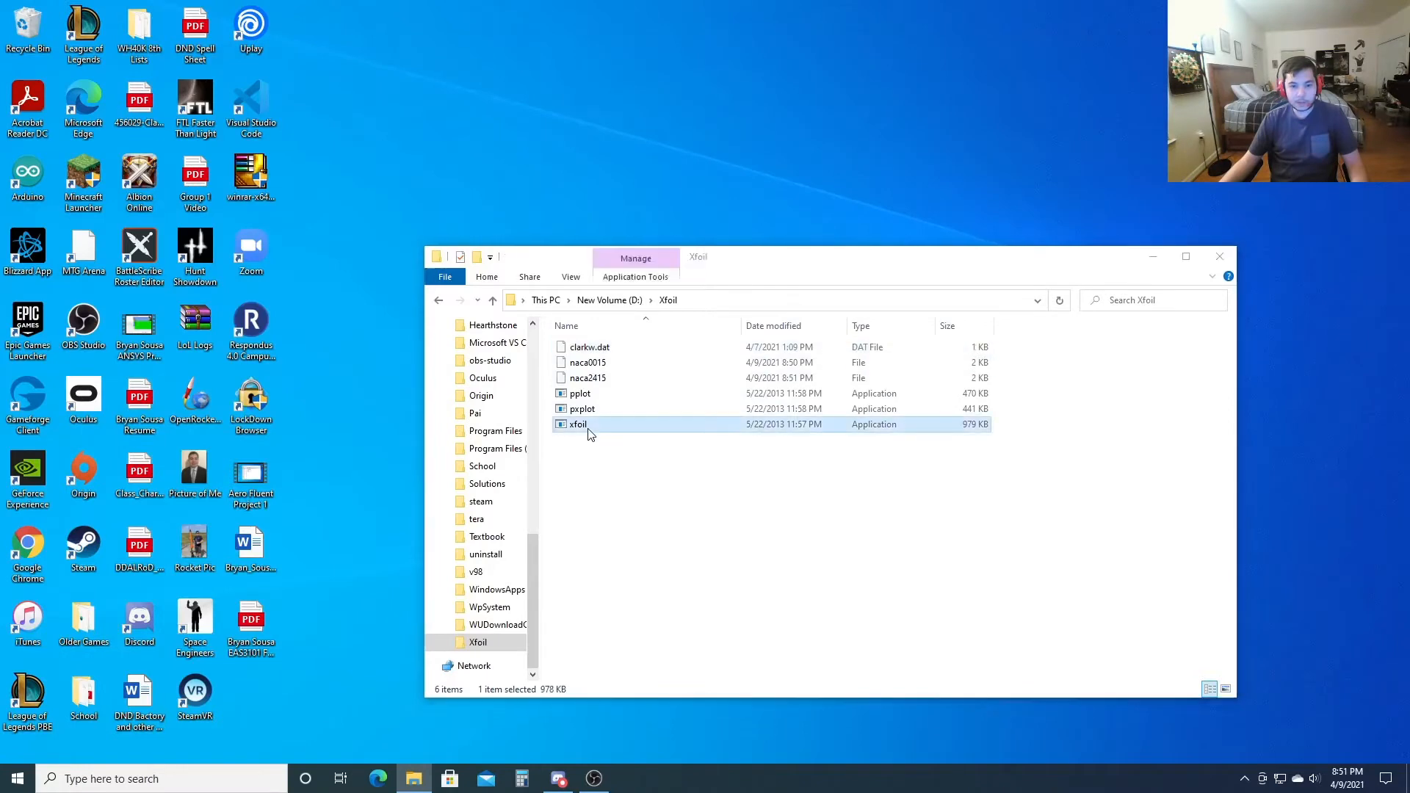
- Load the Clark W airfoil from clarkw.dat and generate its curvature-based panel nodes with PANE
type("load")
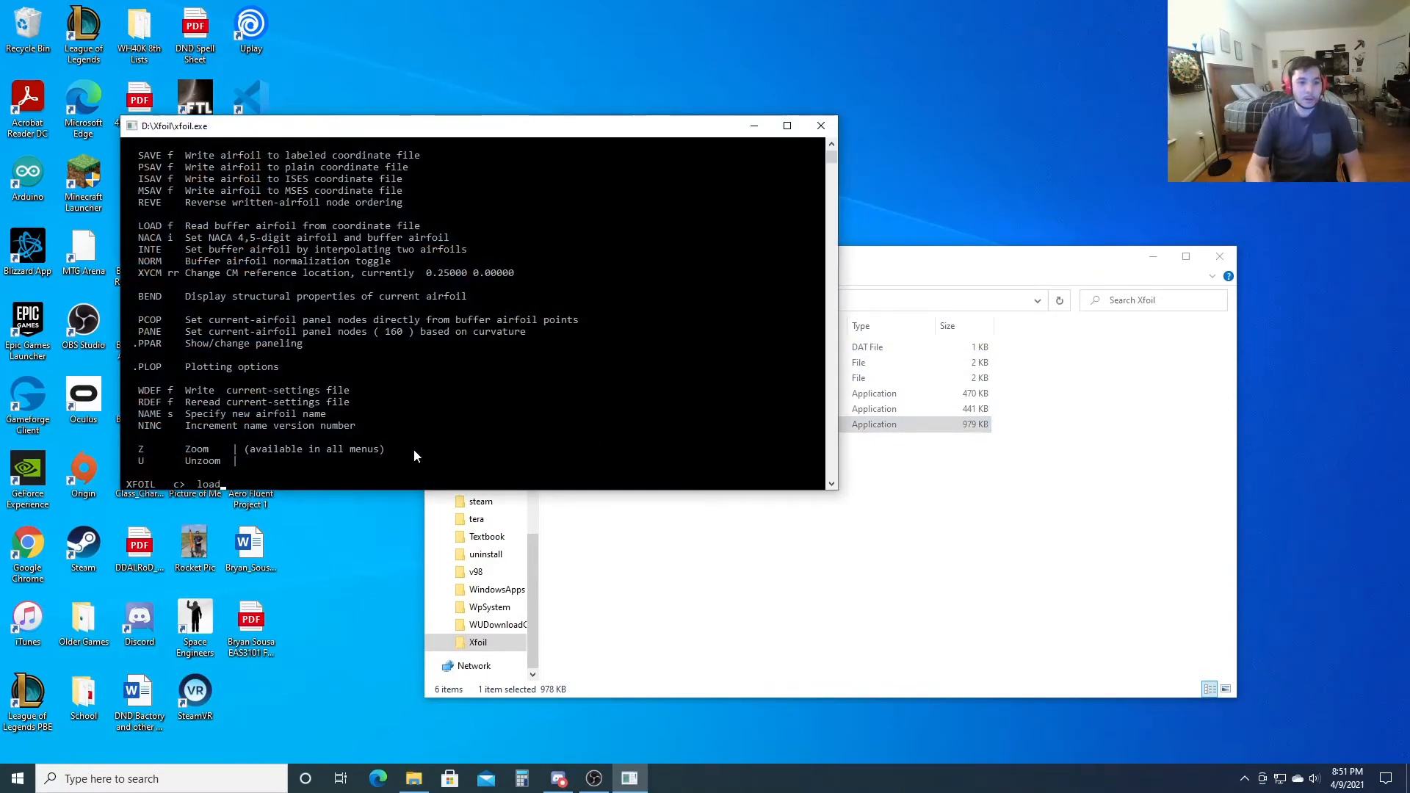
key("Return")
type("clarkw.dat")
key("Return")
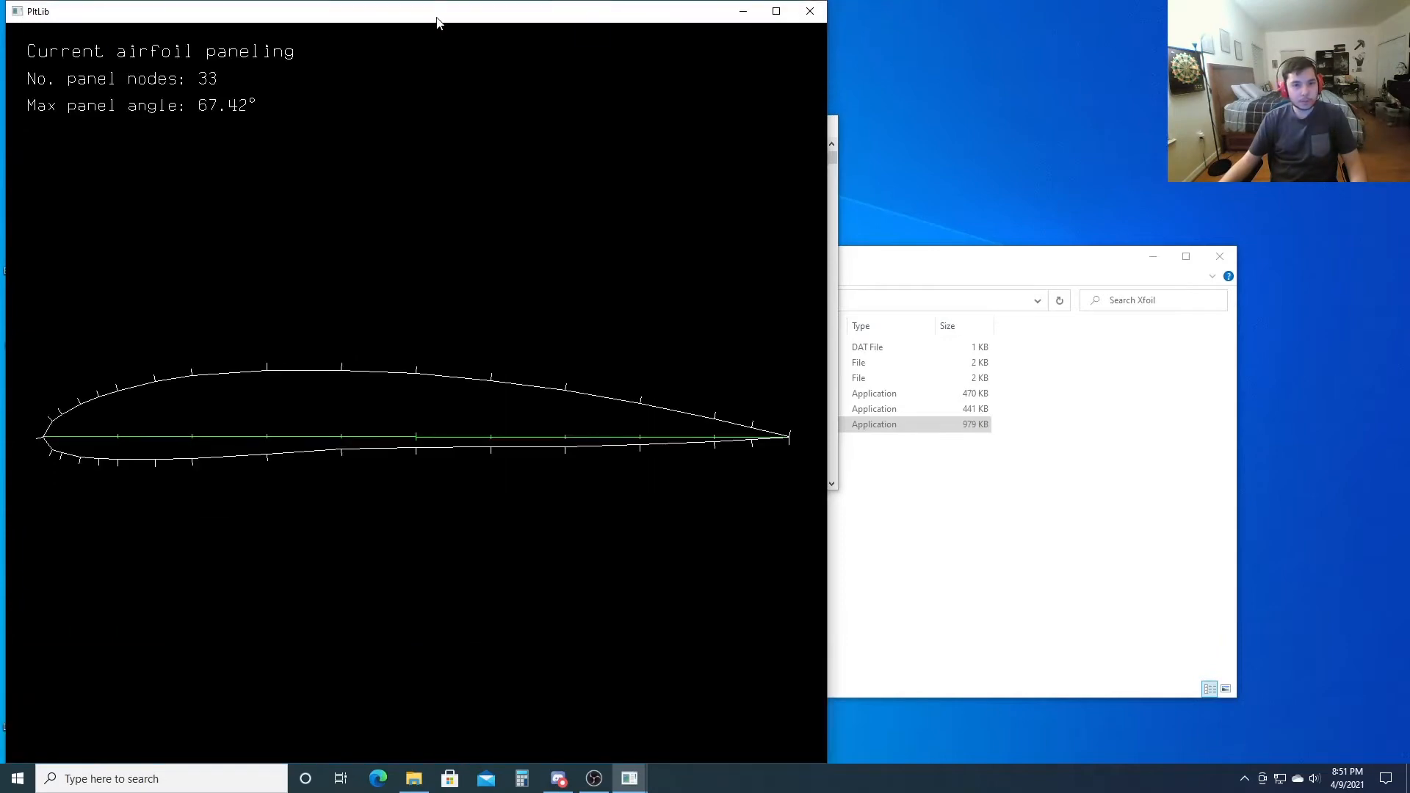
left_click_drag(441, 16, 1077, 65)
left_click(588, 360)
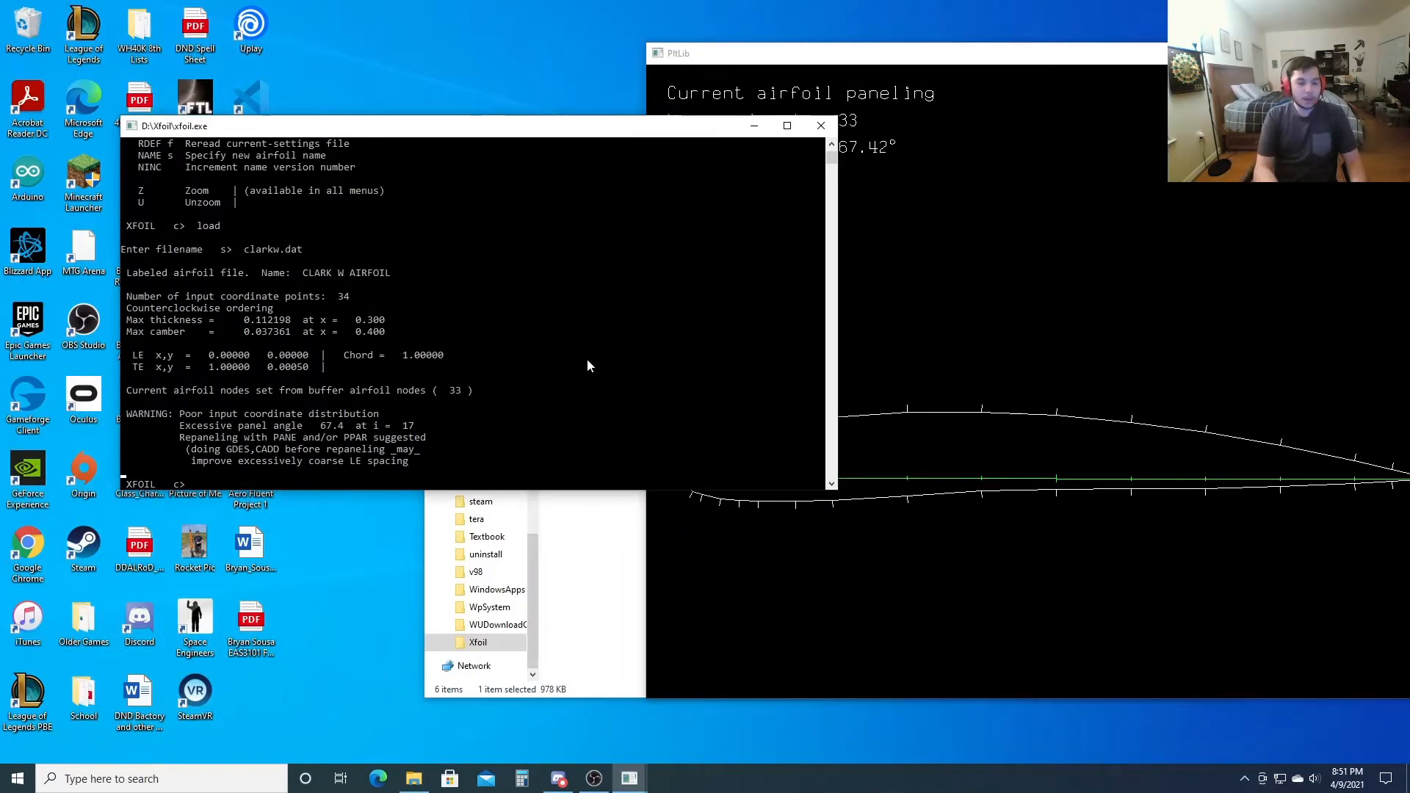
type("pane")
key("Return")
- Refine the Clark W paneling through PPAR to 250 panel nodes and a TE/LE panel density ratio of 1
type("ppa")
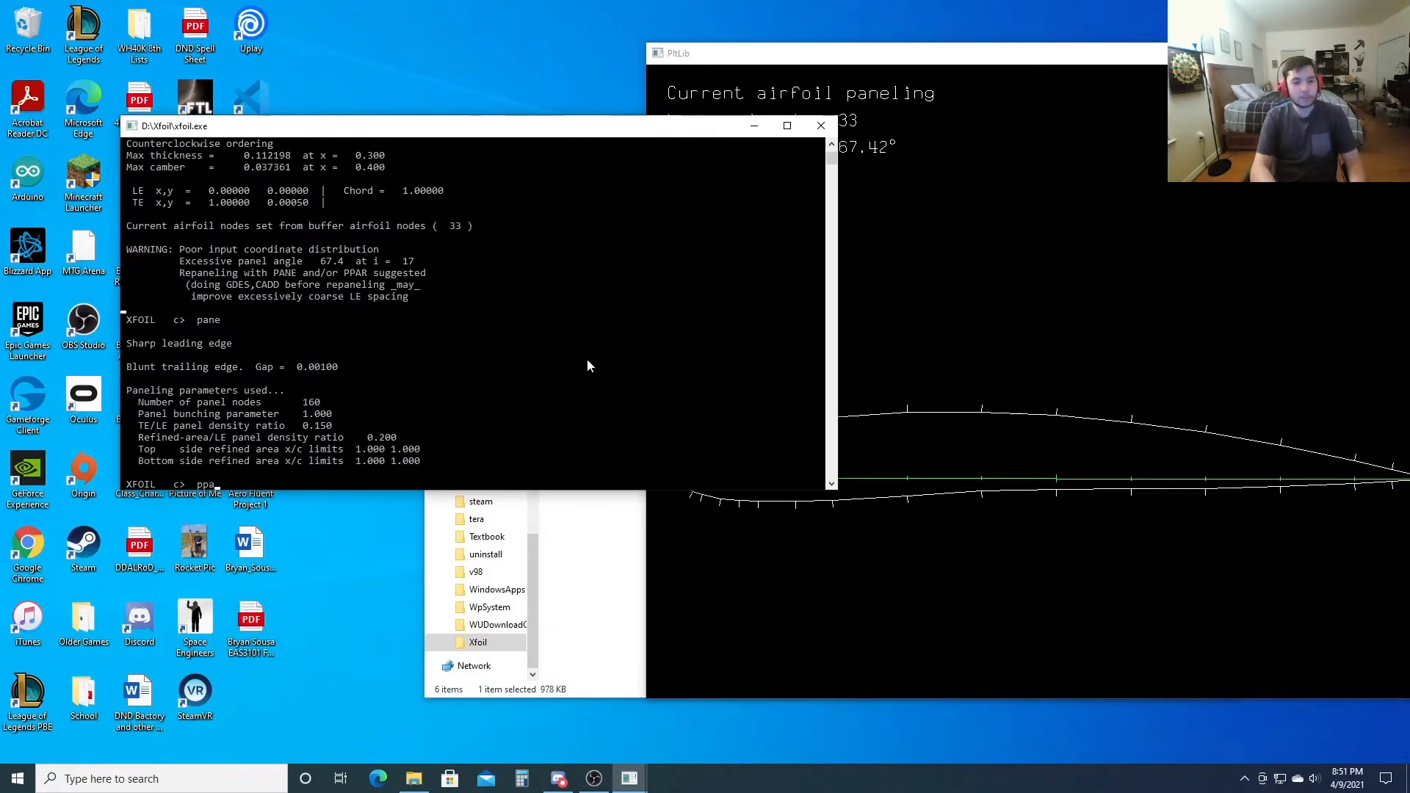
type("r")
key("Return")
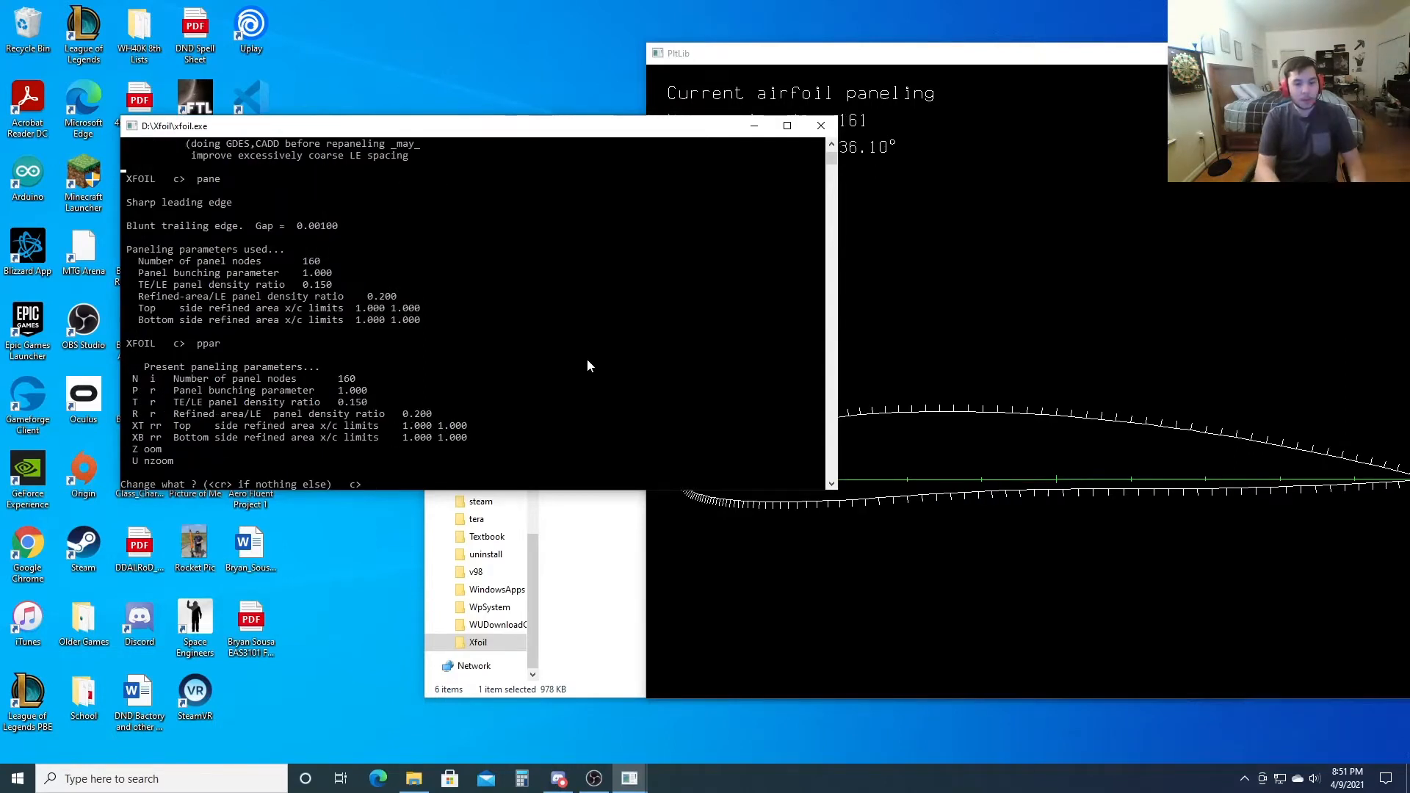
type("n 250")
key("Return")
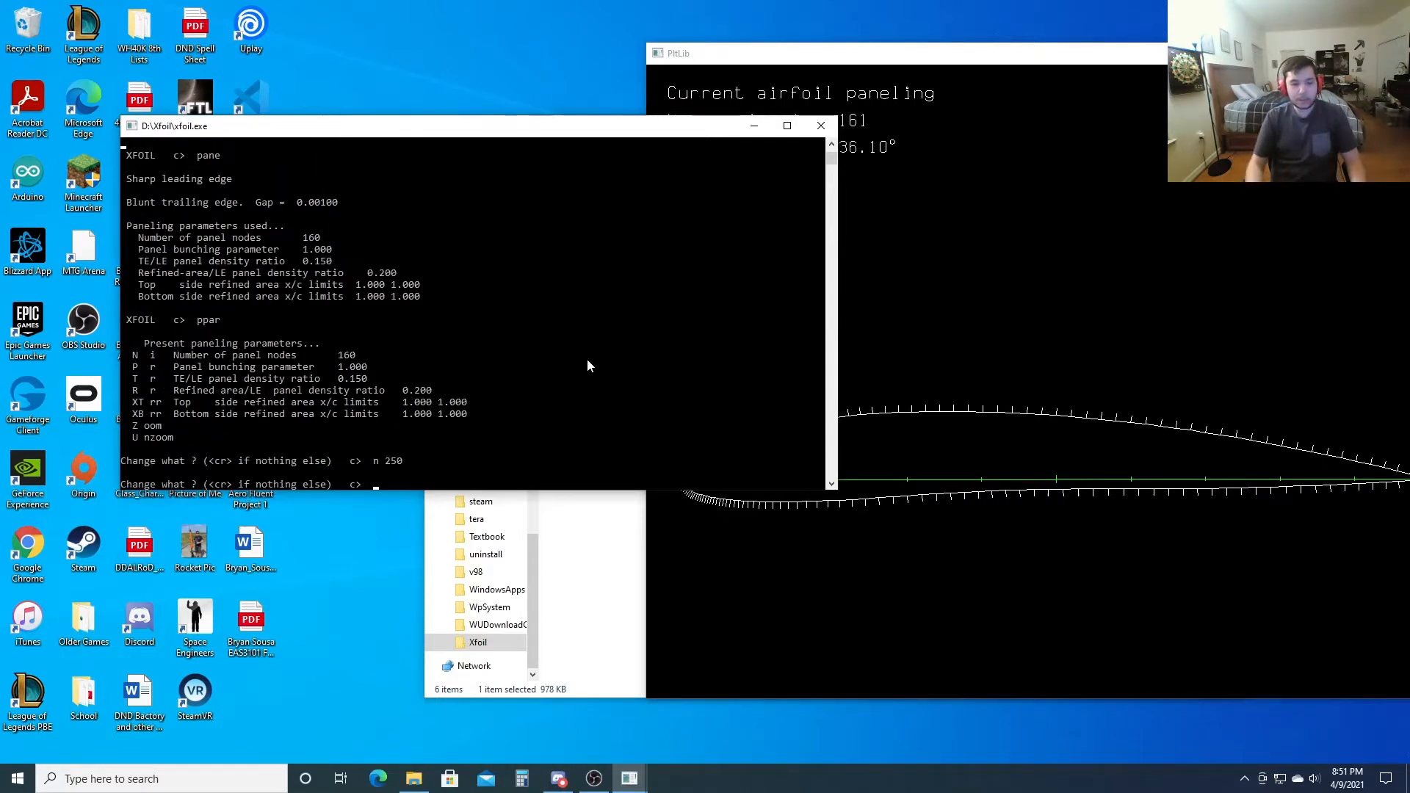
type("t 1")
key("Return")
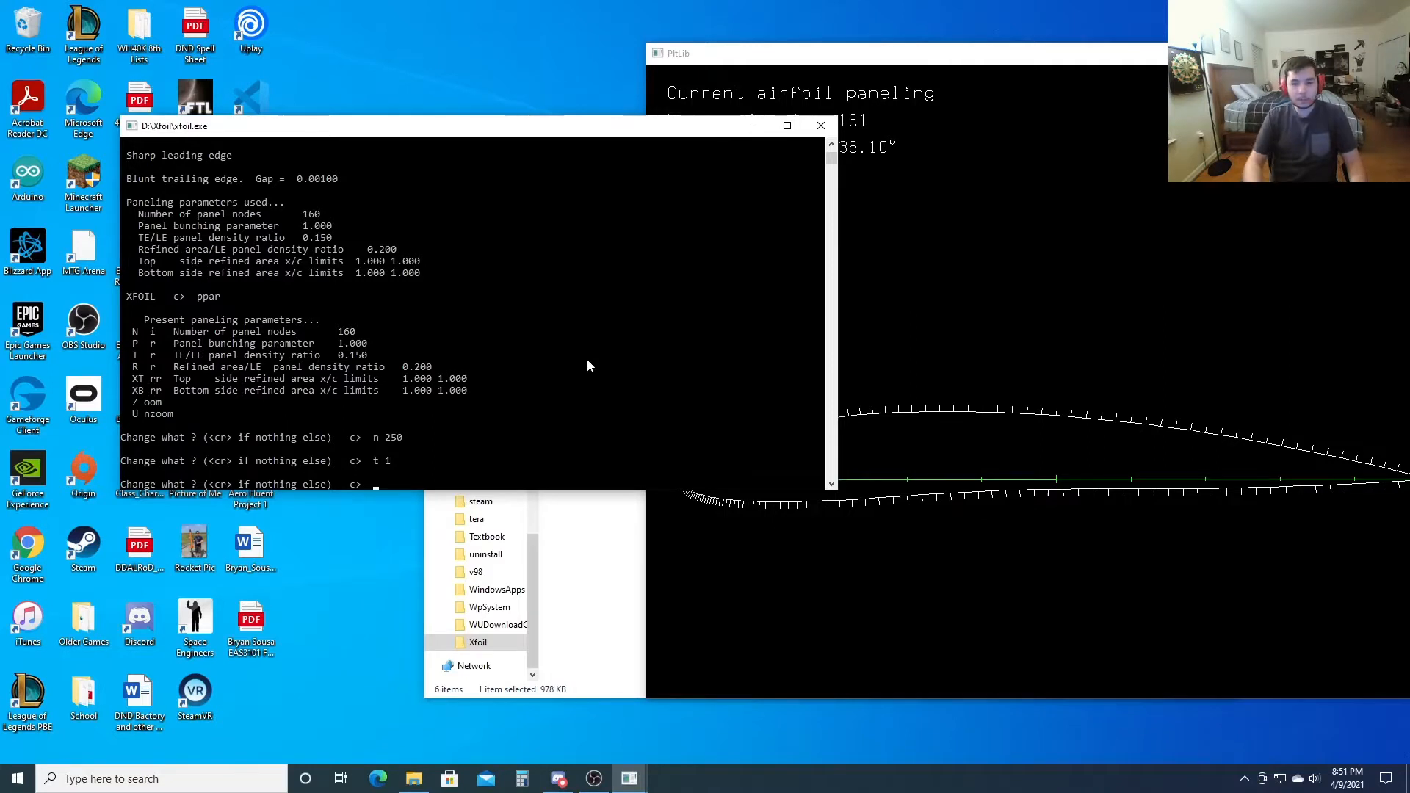
key("Return")
key("Return")
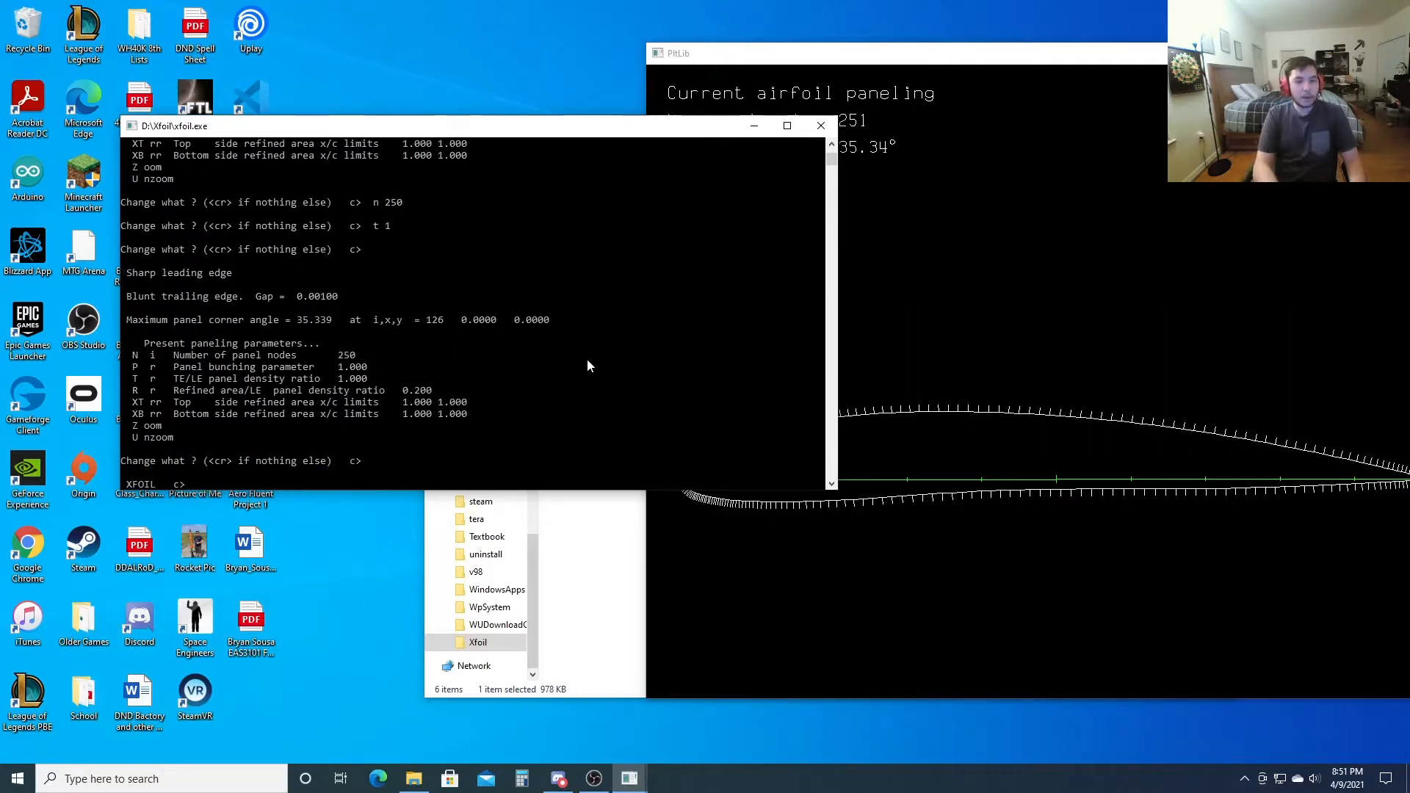
- Enter the OPER routine, enable viscous analysis at Reynolds number 1000000, and set the iteration limit to 100
type("oper")
key("Return")
type("visc")
key("Return")
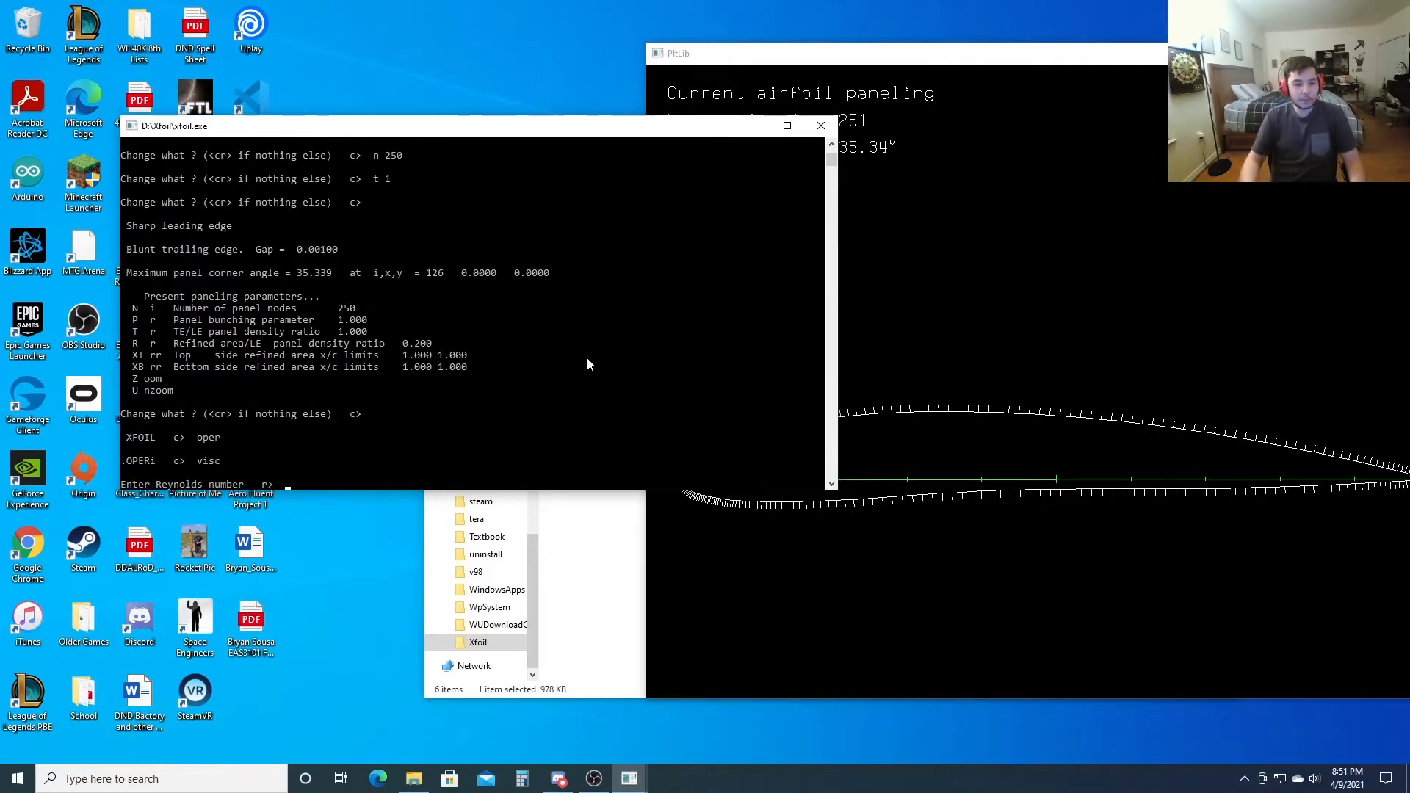
type("1000000")
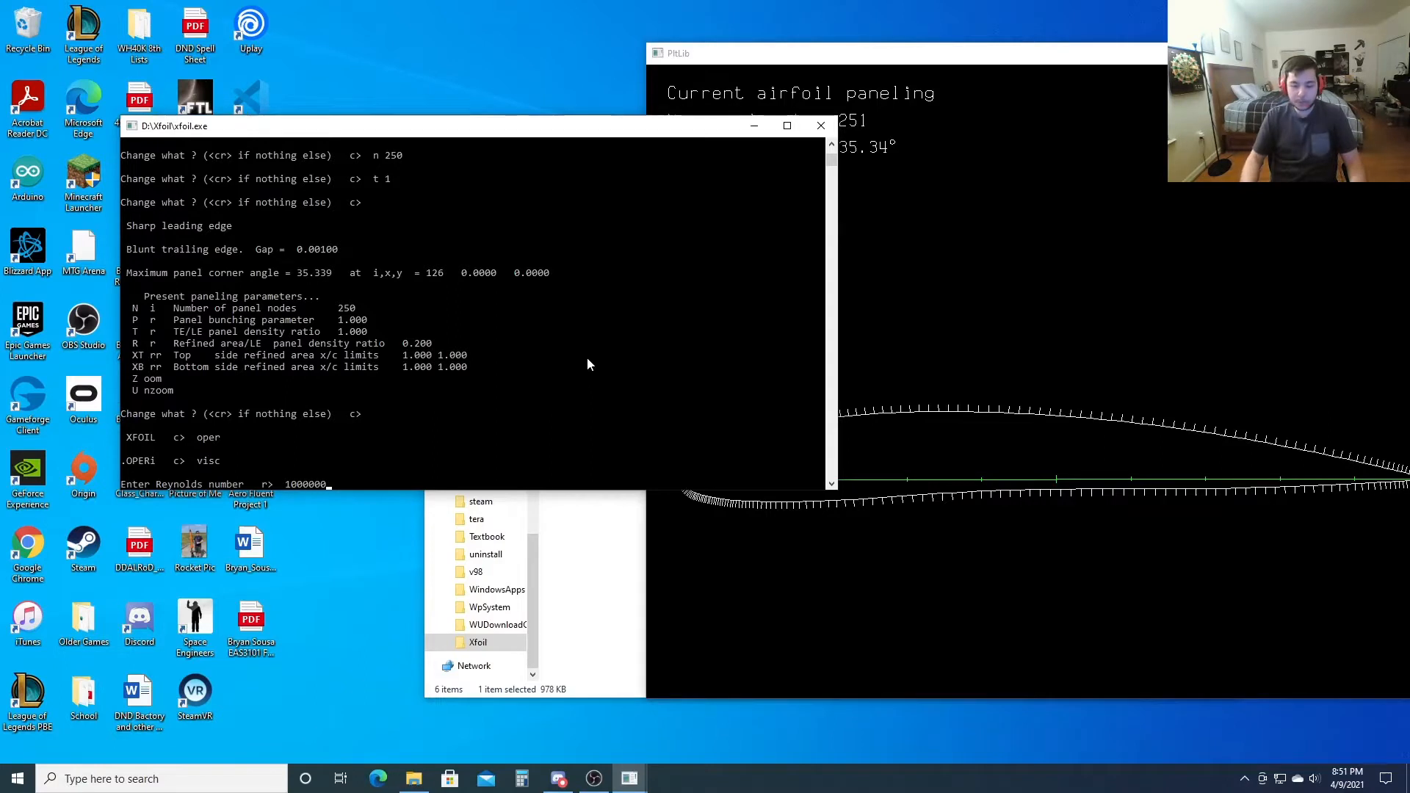
key("Return")
type("iter")
key("Return")
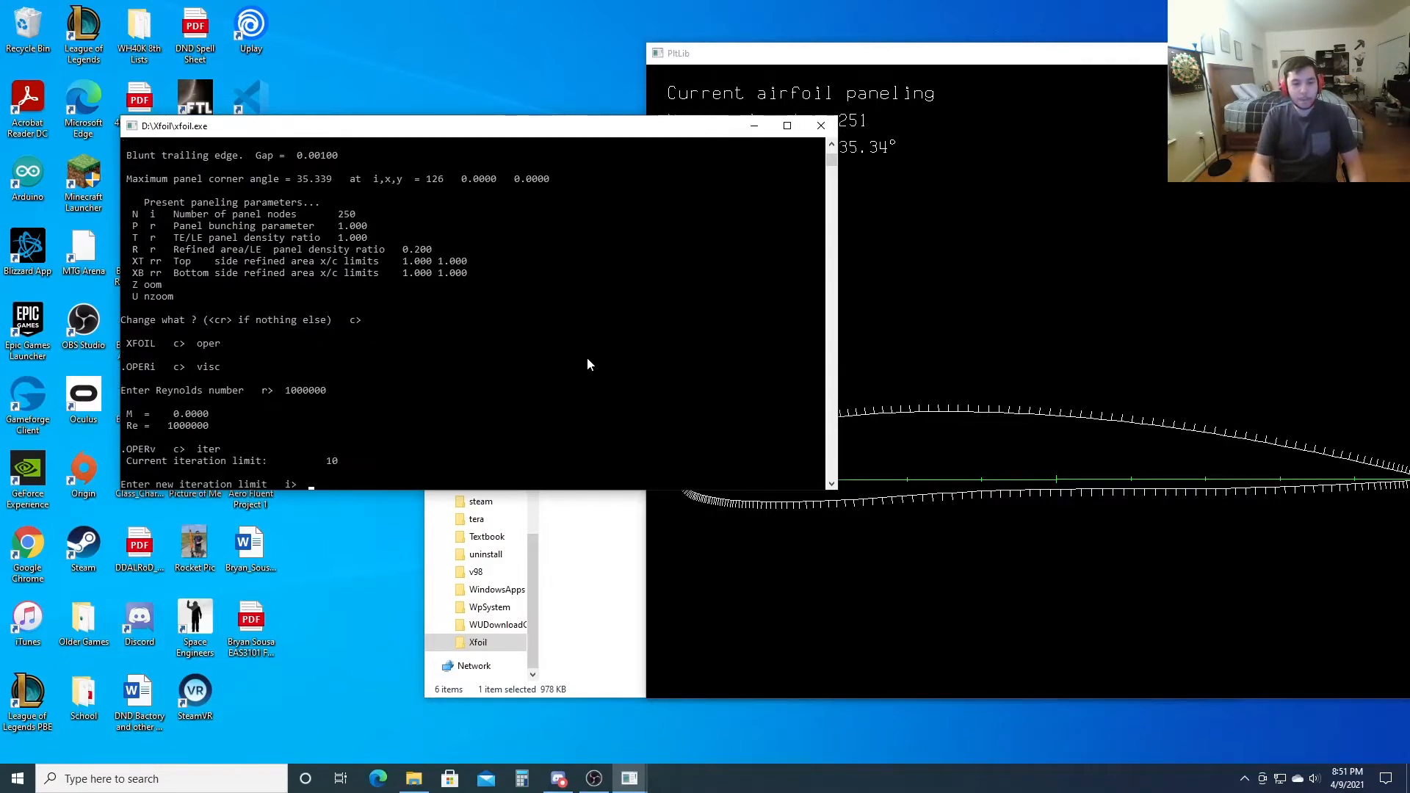
type("100")
key("Return")
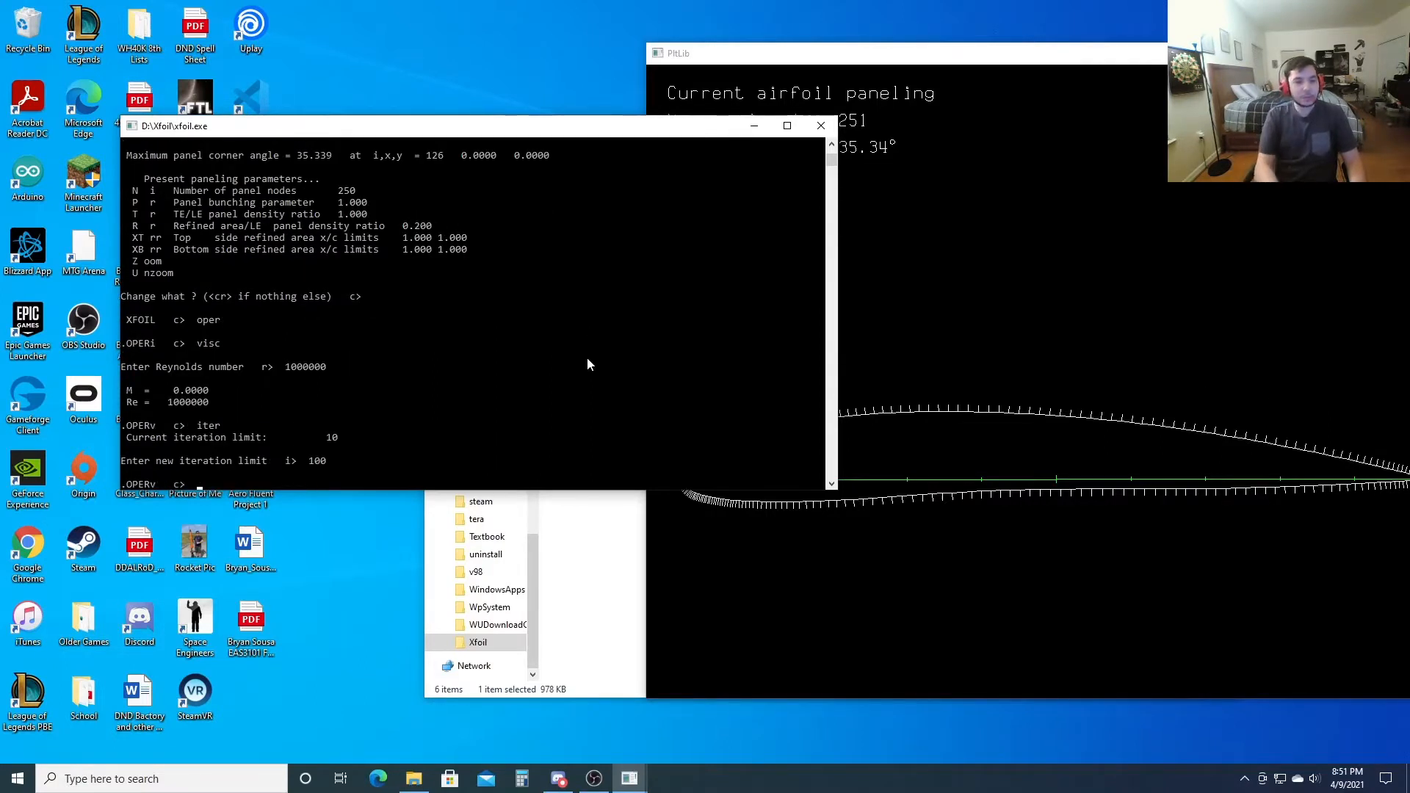
- Enable polar accumulation with PACC for the Clark W airfoil, saving to clarkwpart1 without a dump file
type("pacc")
key("Return")
type("clar")
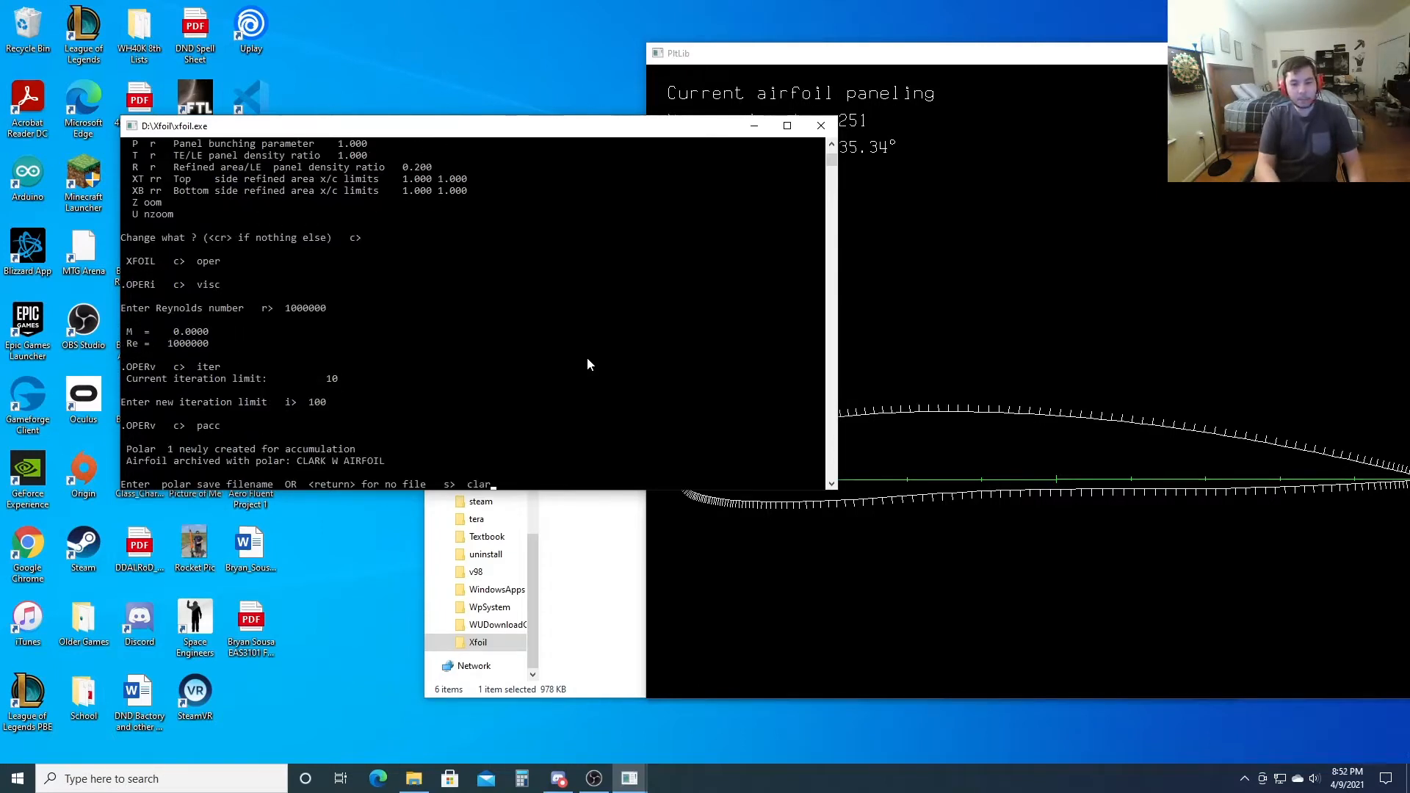
type("kwpar")
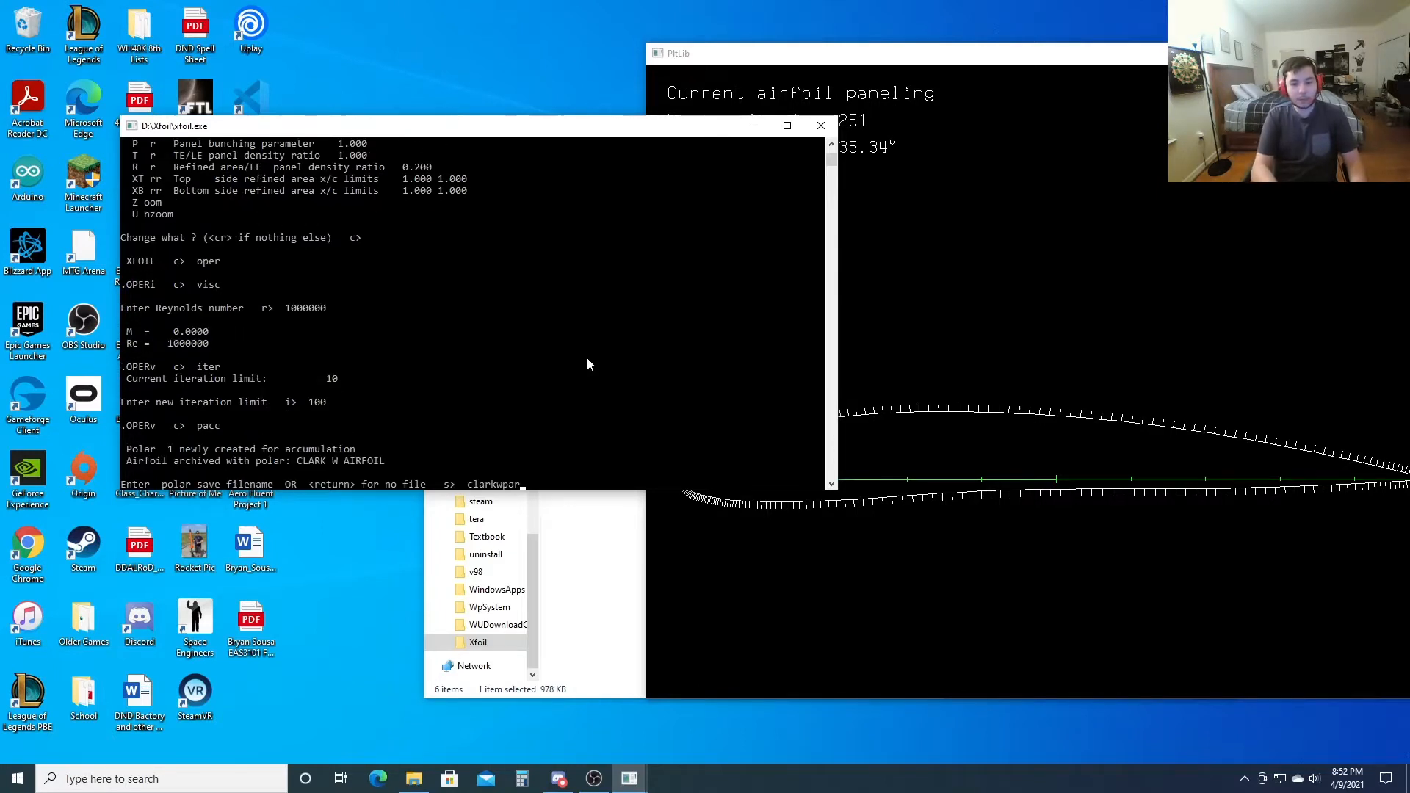
type("t1")
key("Return")
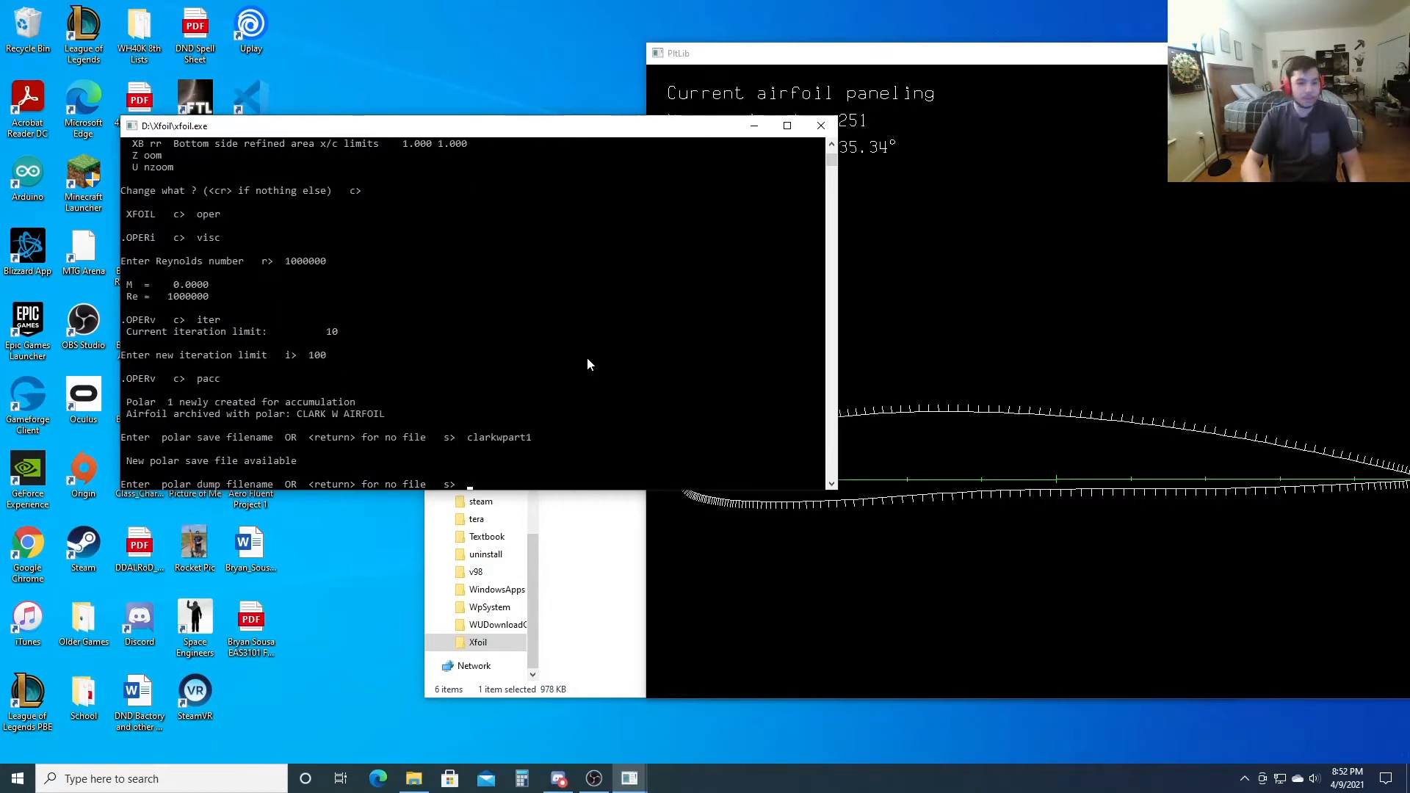
key("Return")
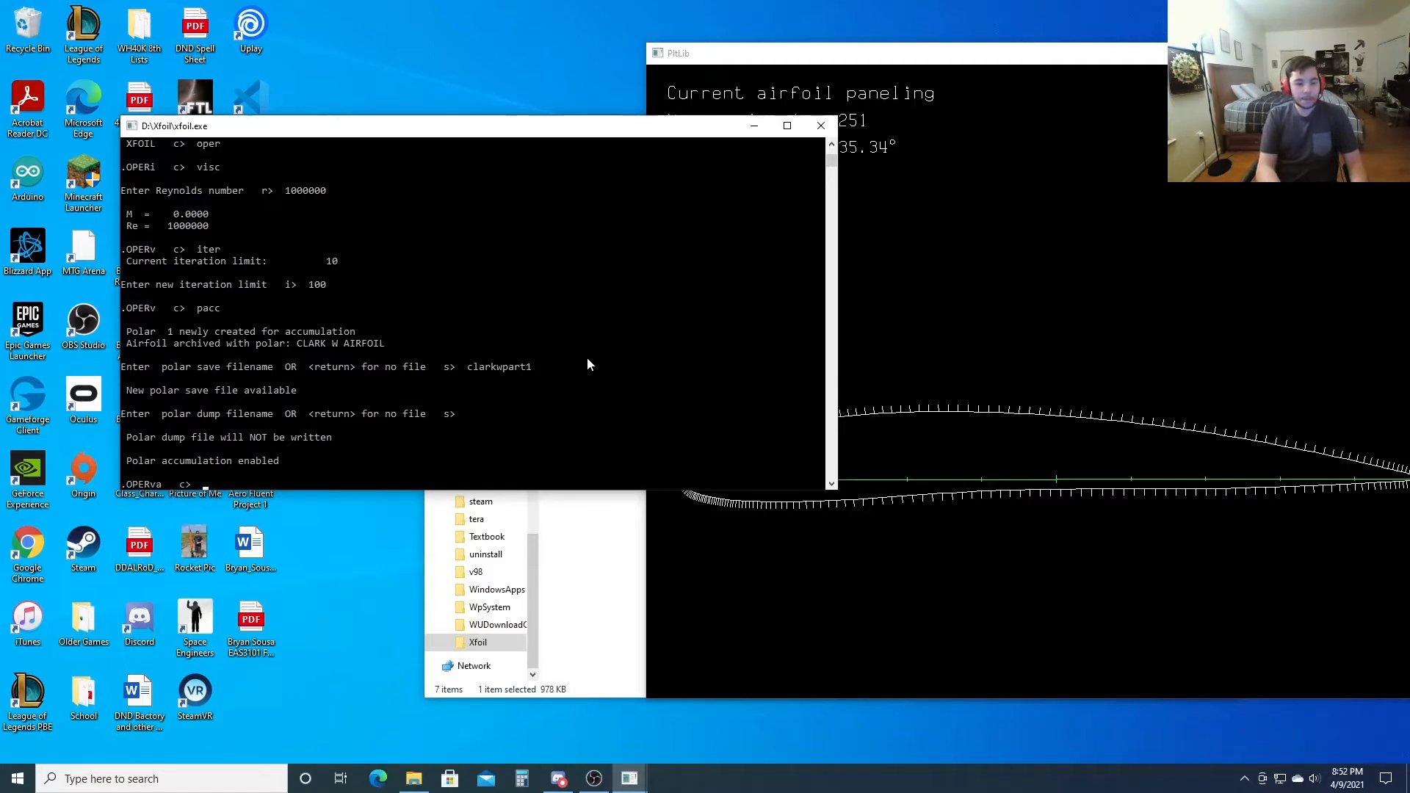
- Turn on polar plotting with SEQP and run the viscous angle-of-attack sweep from -5 to 15 degrees in 1-degree increments
type("seqp")
key("Return")
type("a")
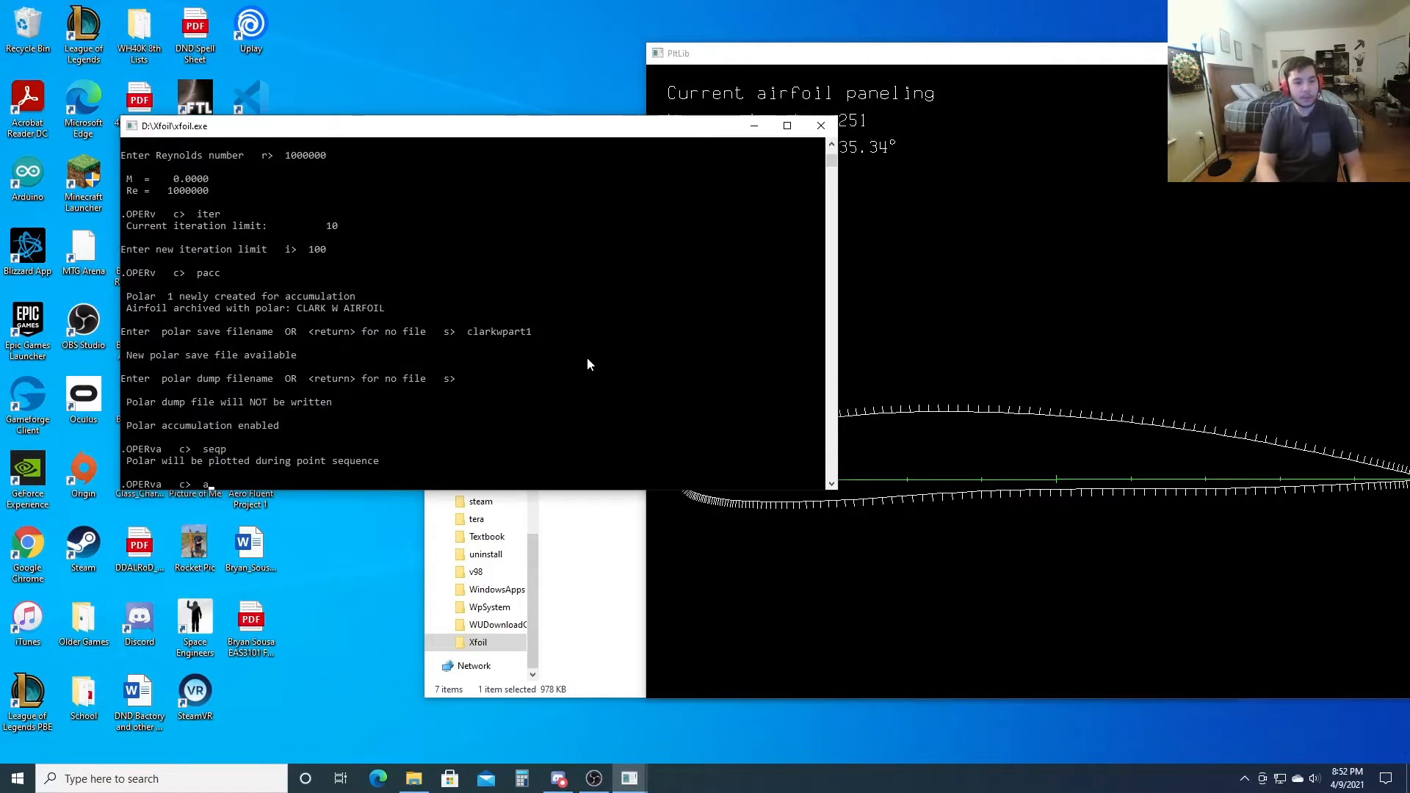
type("seq")
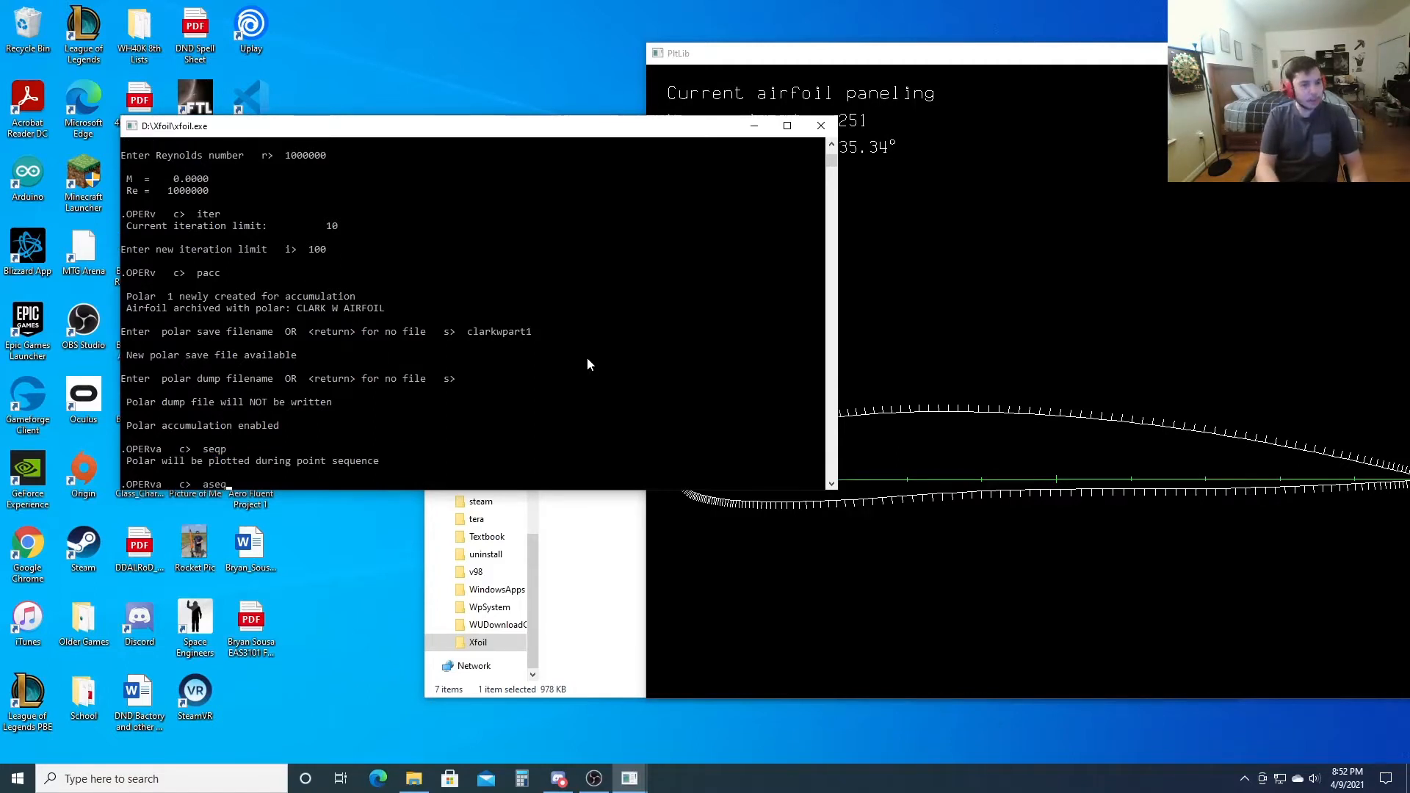
type(" -5 ")
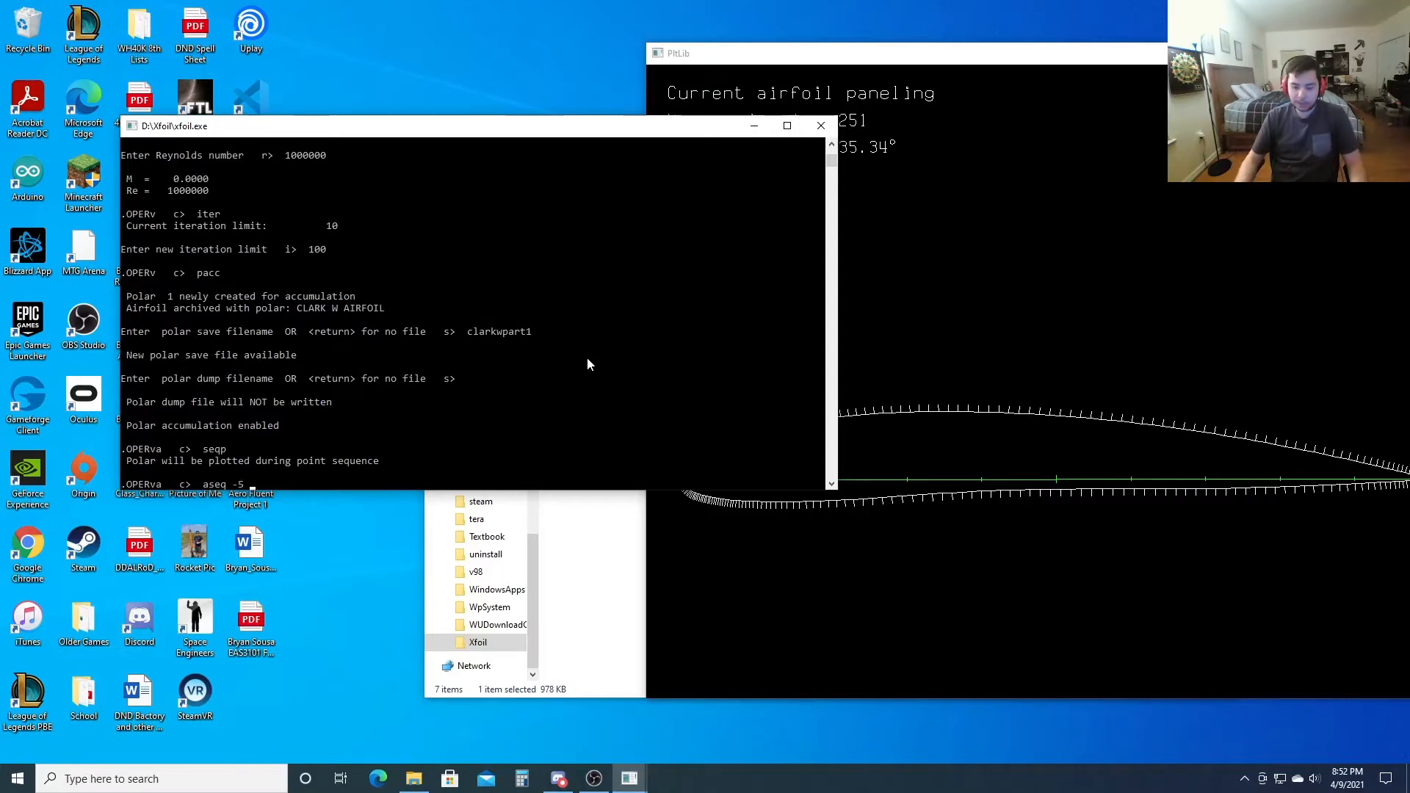
type("15 1")
key("Return")
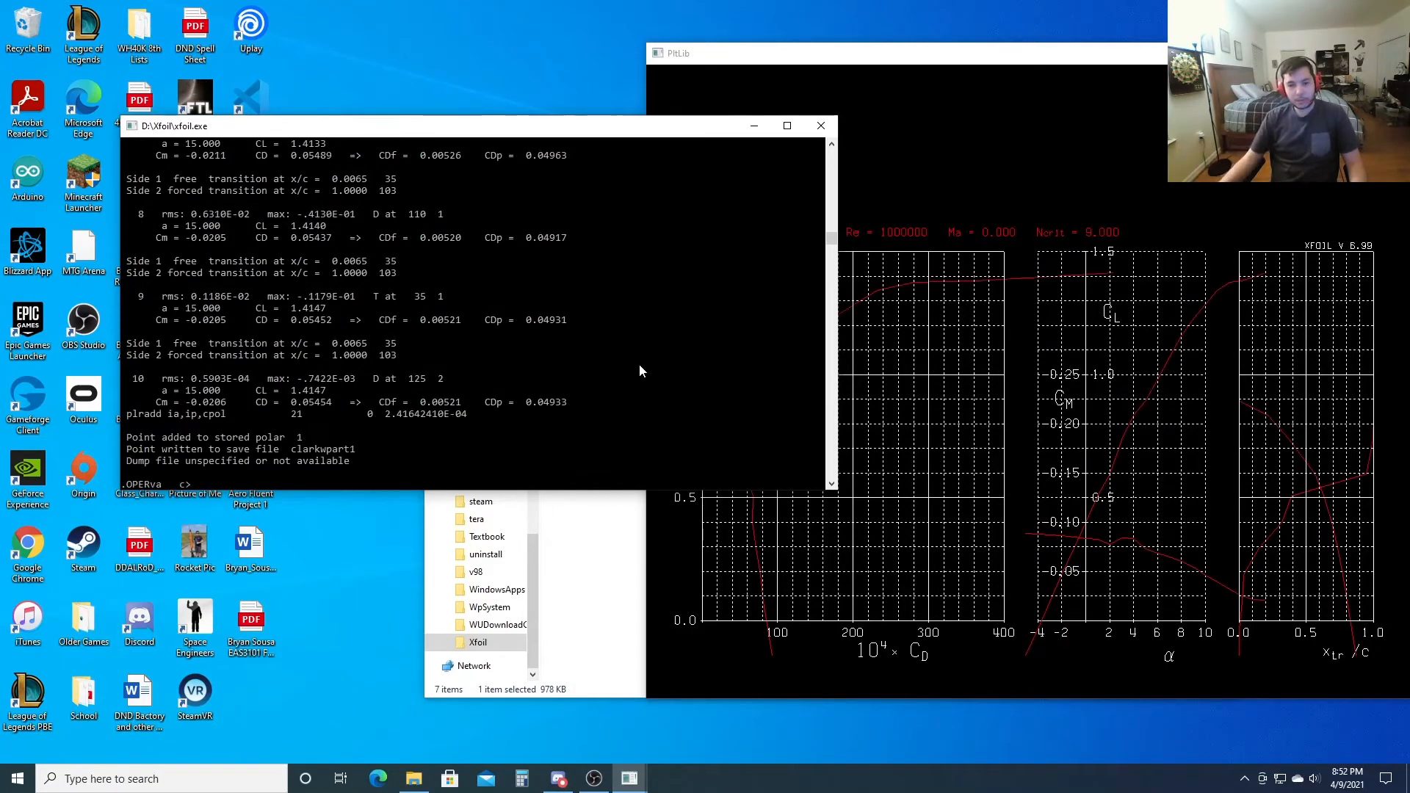
- Open the saved clarkwpart1 polar file in Notepad, examine the Clark W aerodynamic coefficients, and close it
left_click(608, 575)
left_click(610, 367)
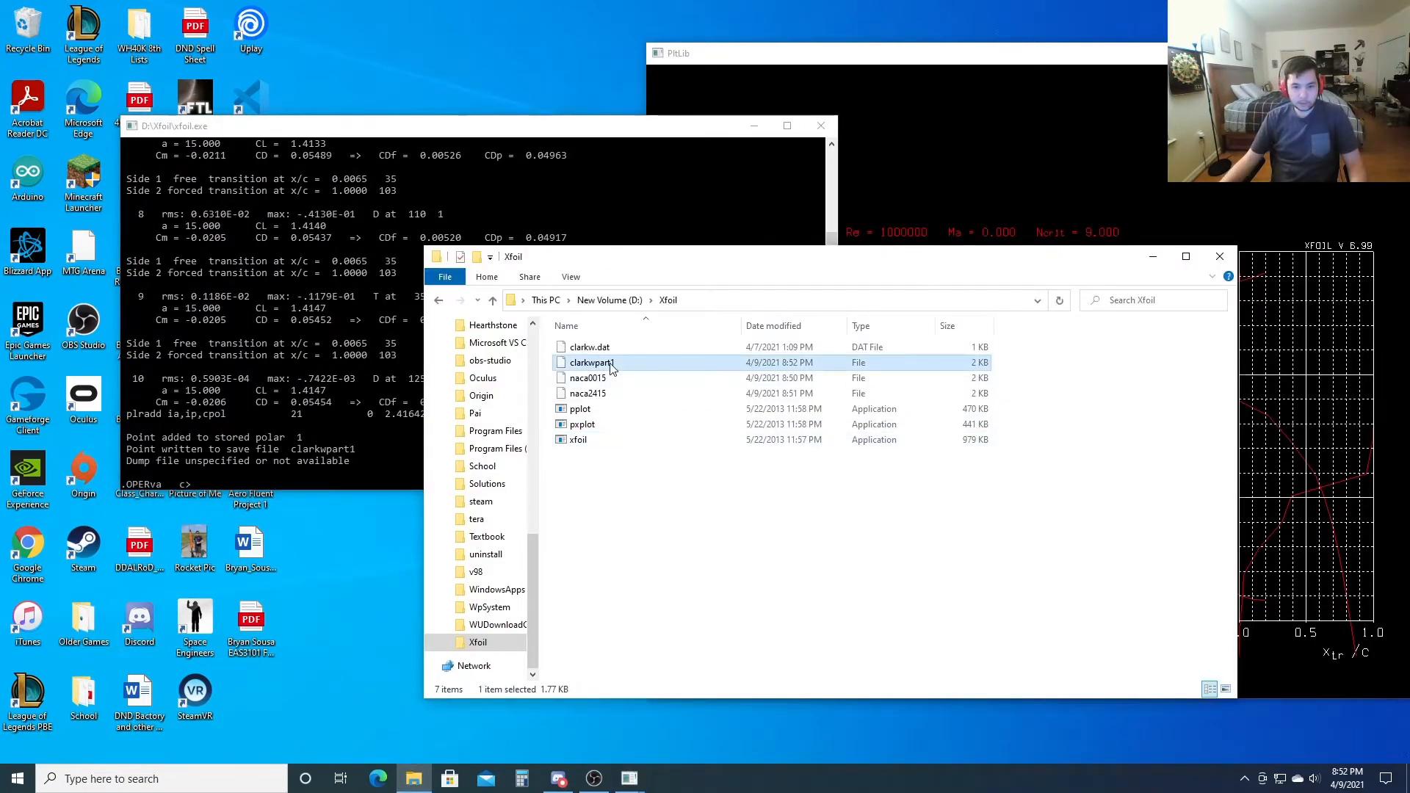
double_click(610, 363)
left_click(646, 408)
left_click(751, 551)
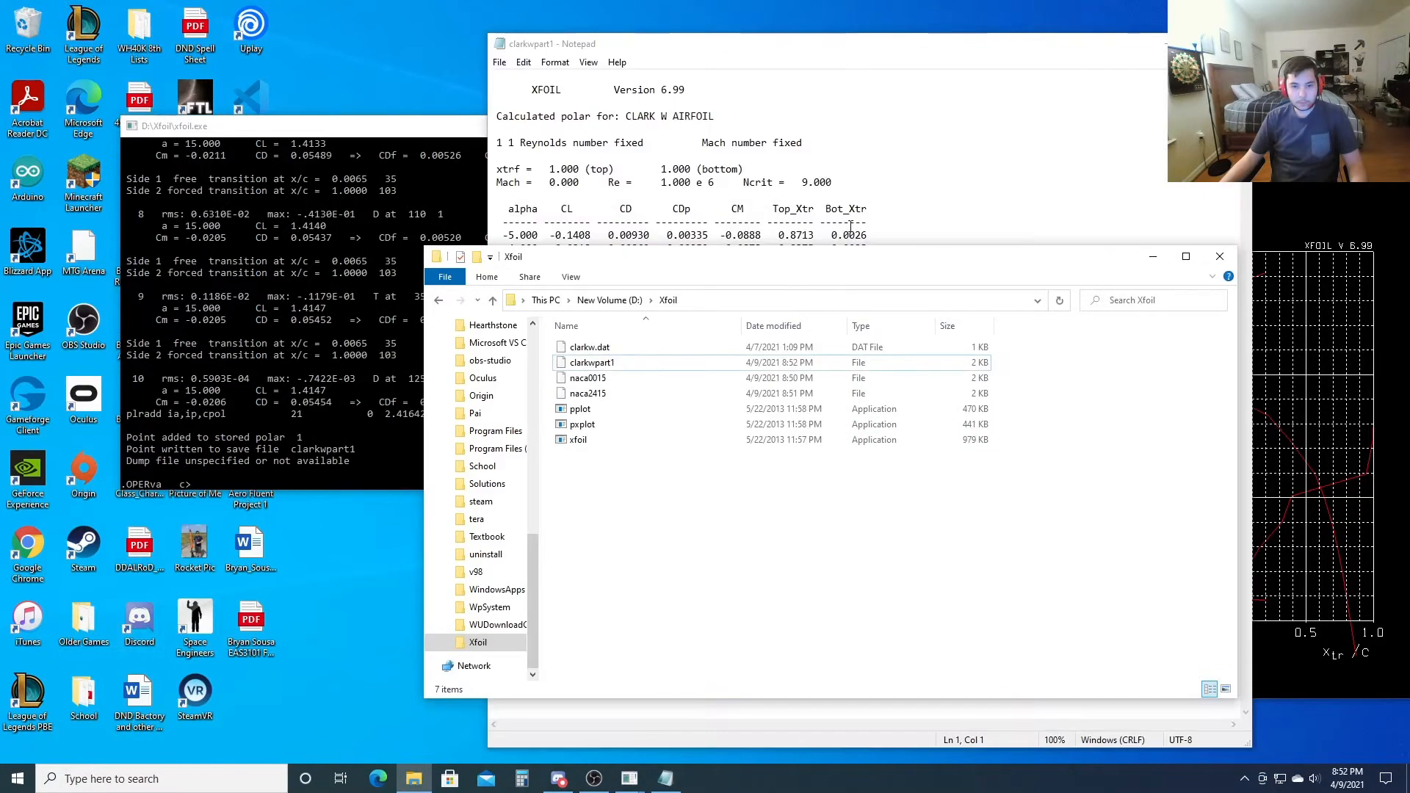
left_click(850, 228)
left_click(935, 463)
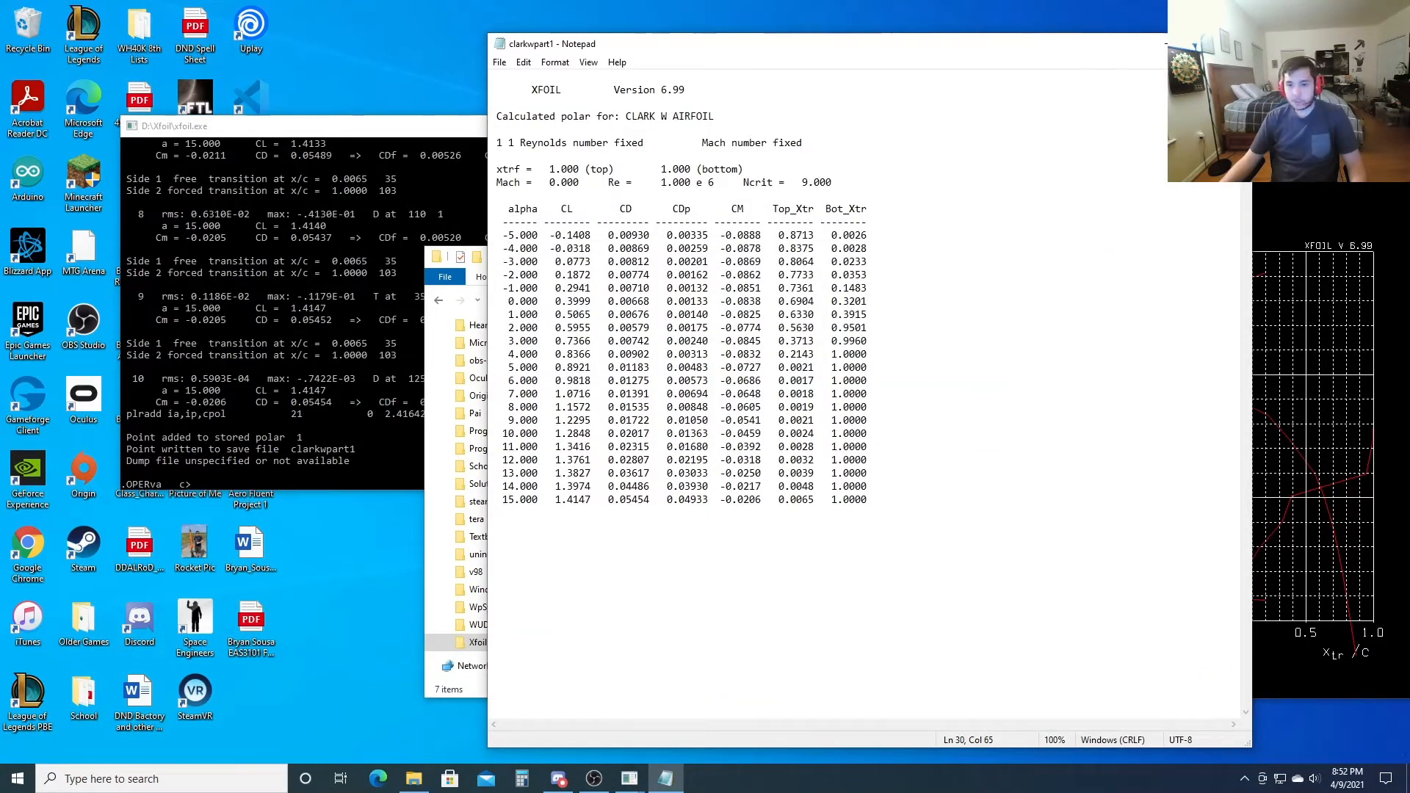
left_click(1234, 44)
- Close the viscous Clark W XFOIL session and launch a fresh one from the Xfoil folder
left_click(724, 208)
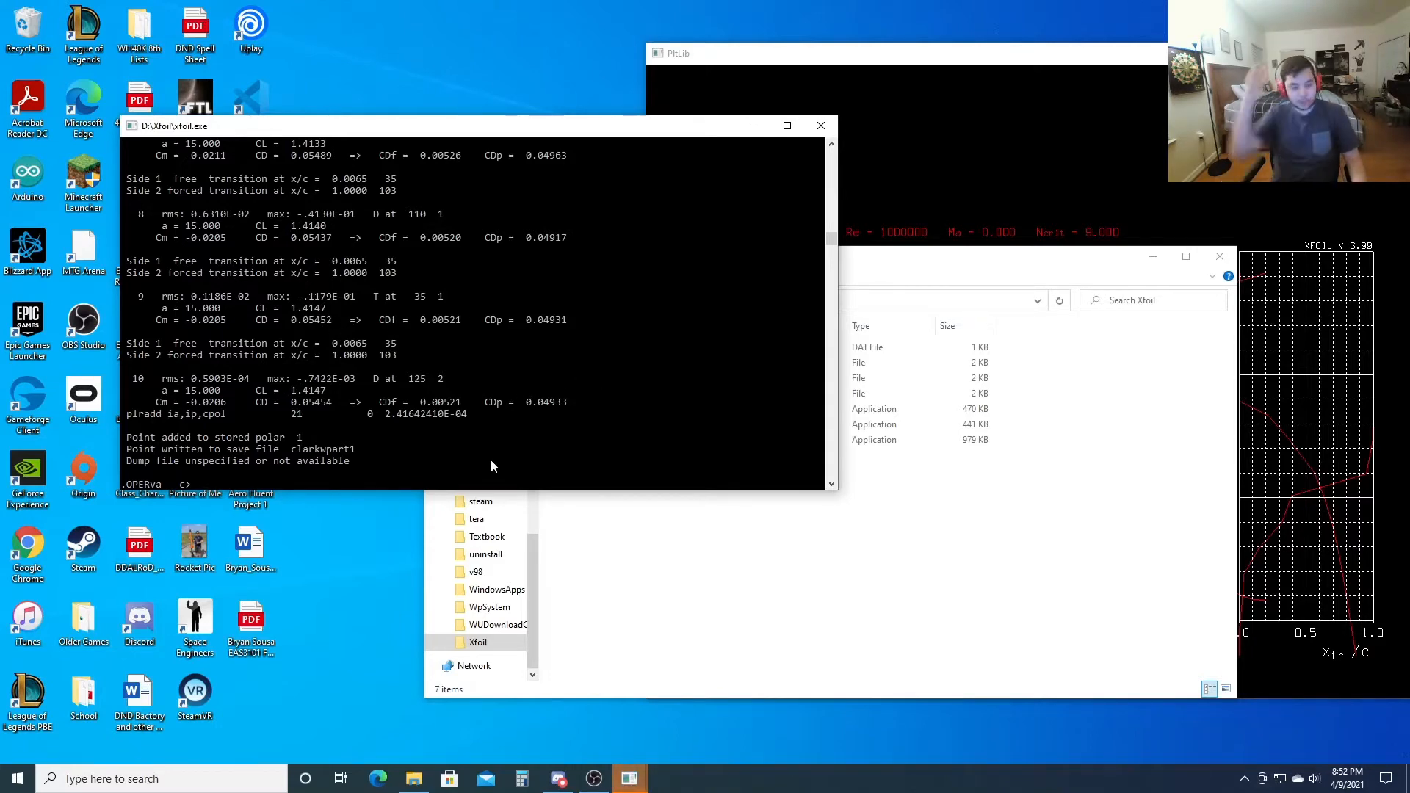
left_click(821, 126)
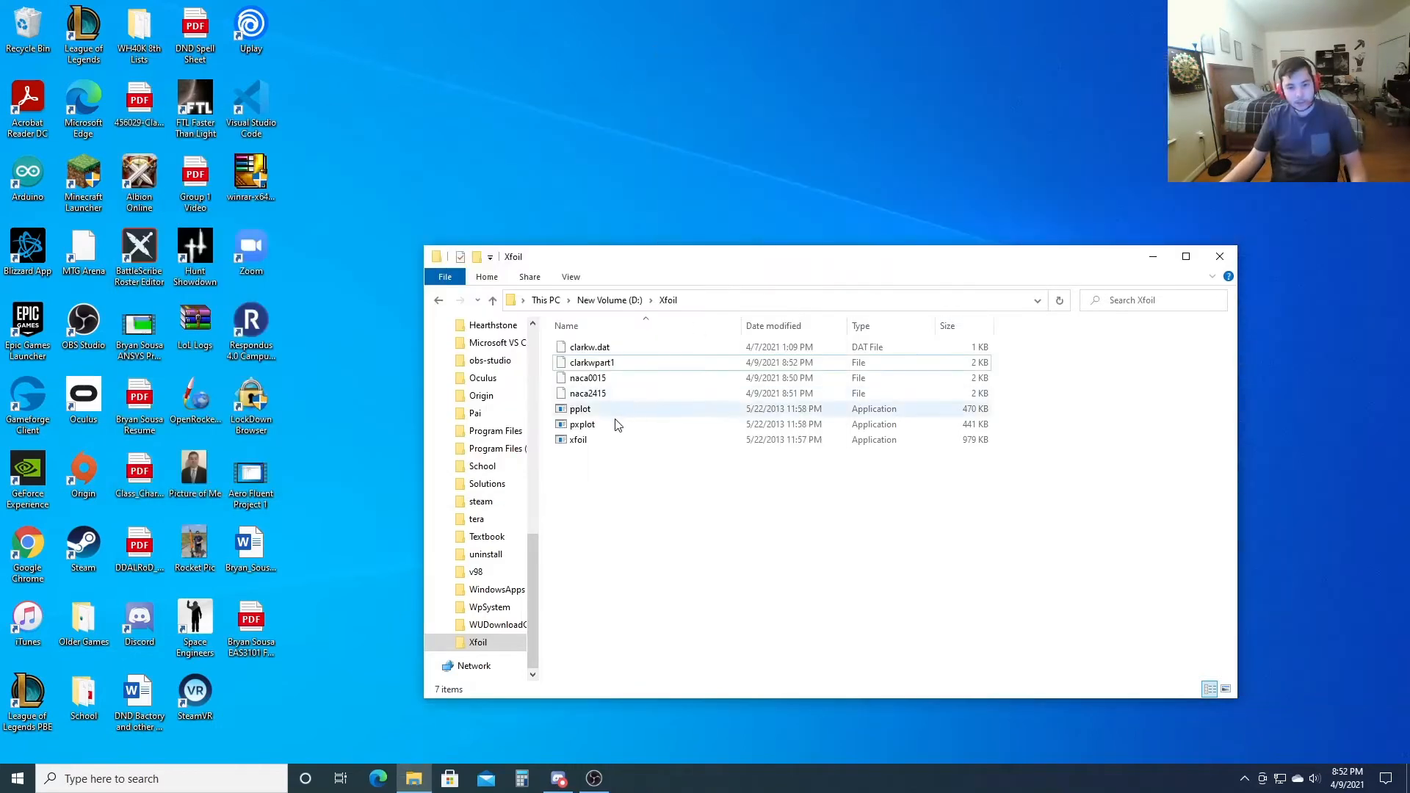
double_click(598, 440)
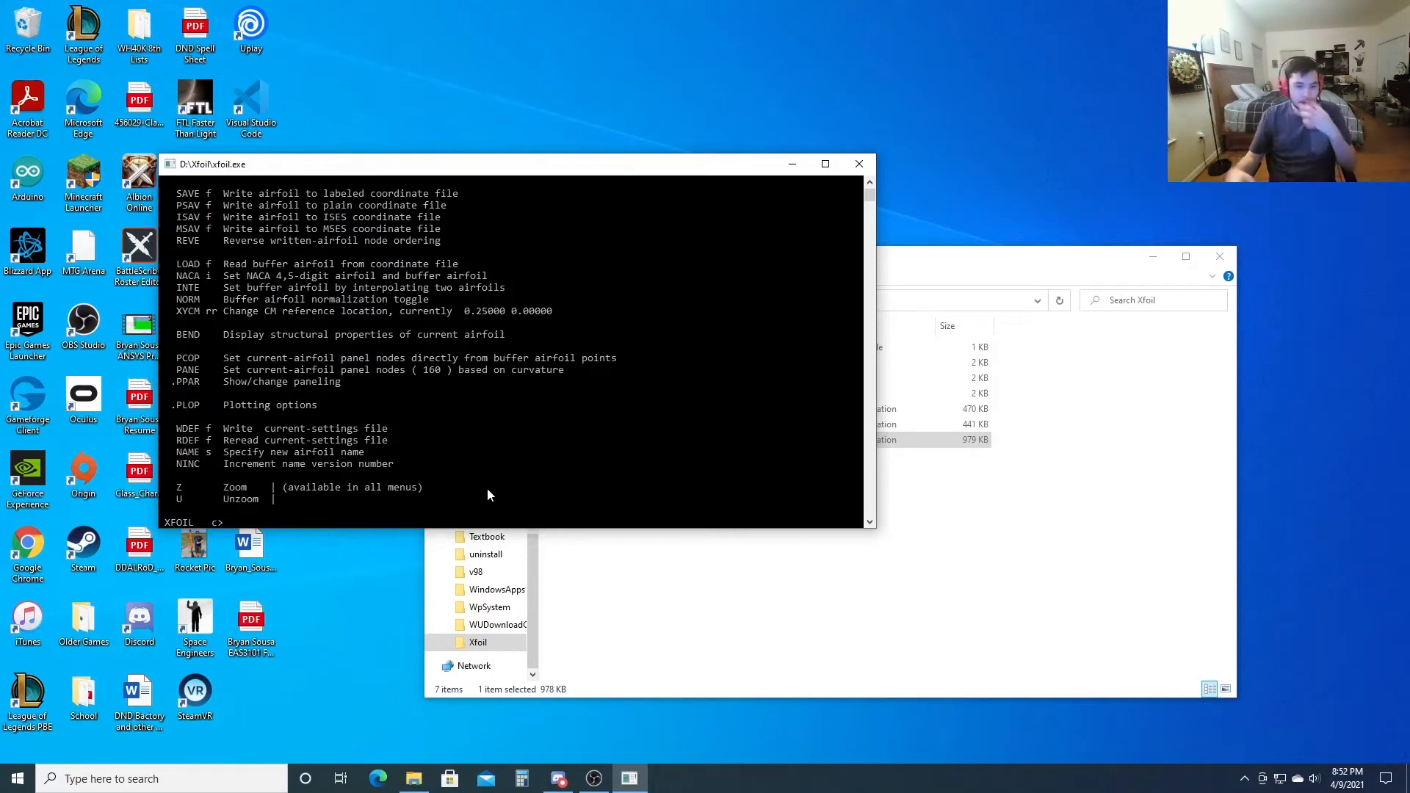
- Load the Clark W airfoil from clarkw.dat, move the plot window aside, and generate curvature-based panel nodes with PANE
type("load")
key("Return")
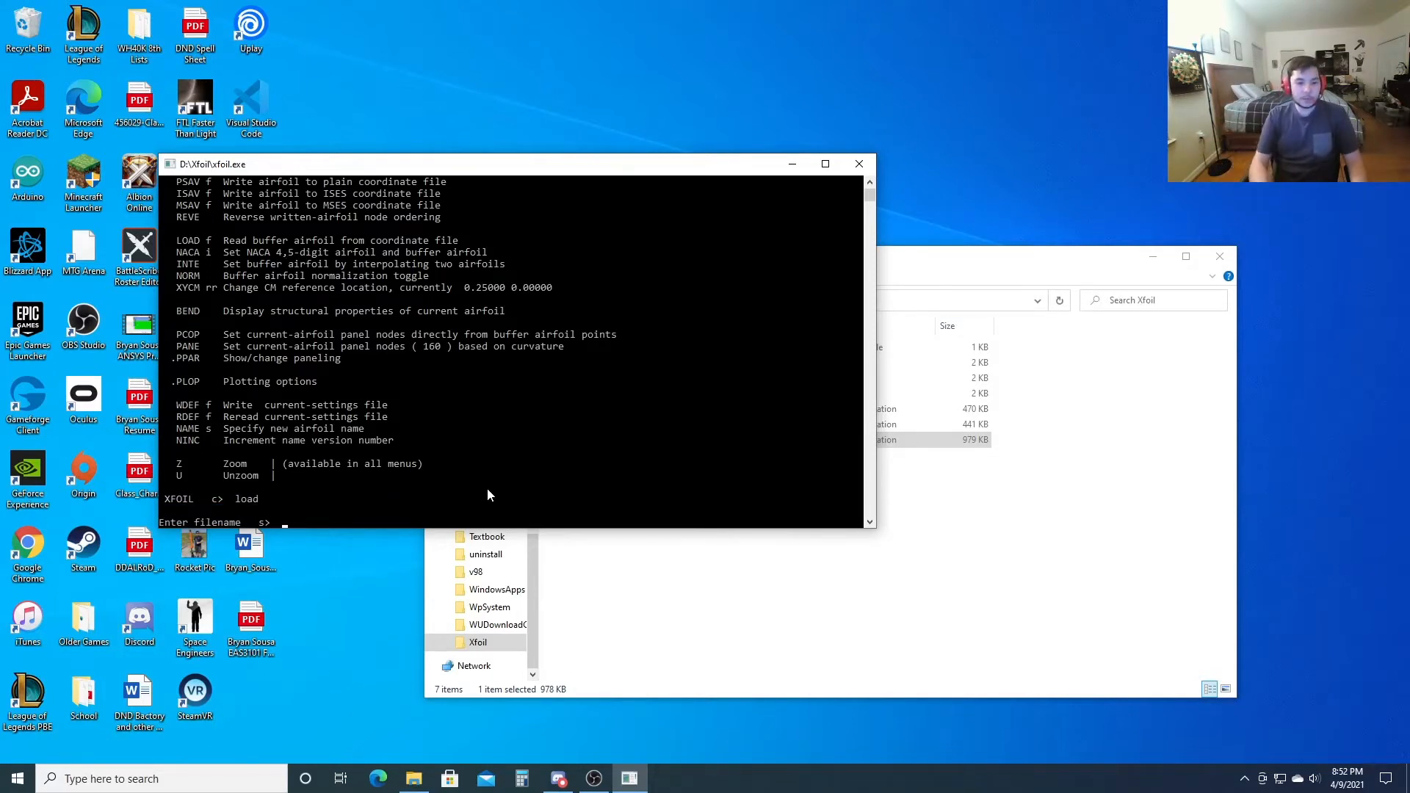
type("clarky.dat")
key("Return")
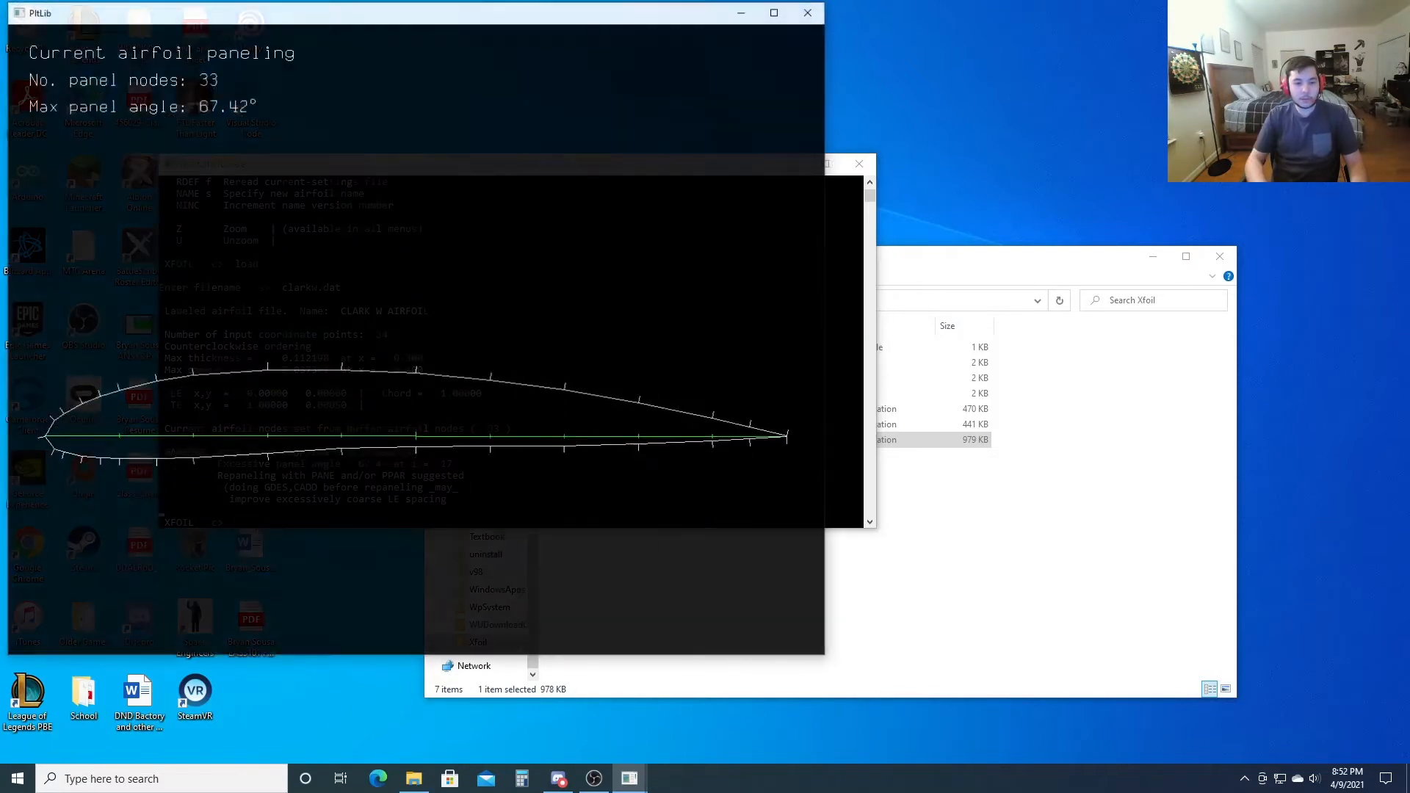
left_click_drag(373, 12, 935, 69)
left_click(435, 309)
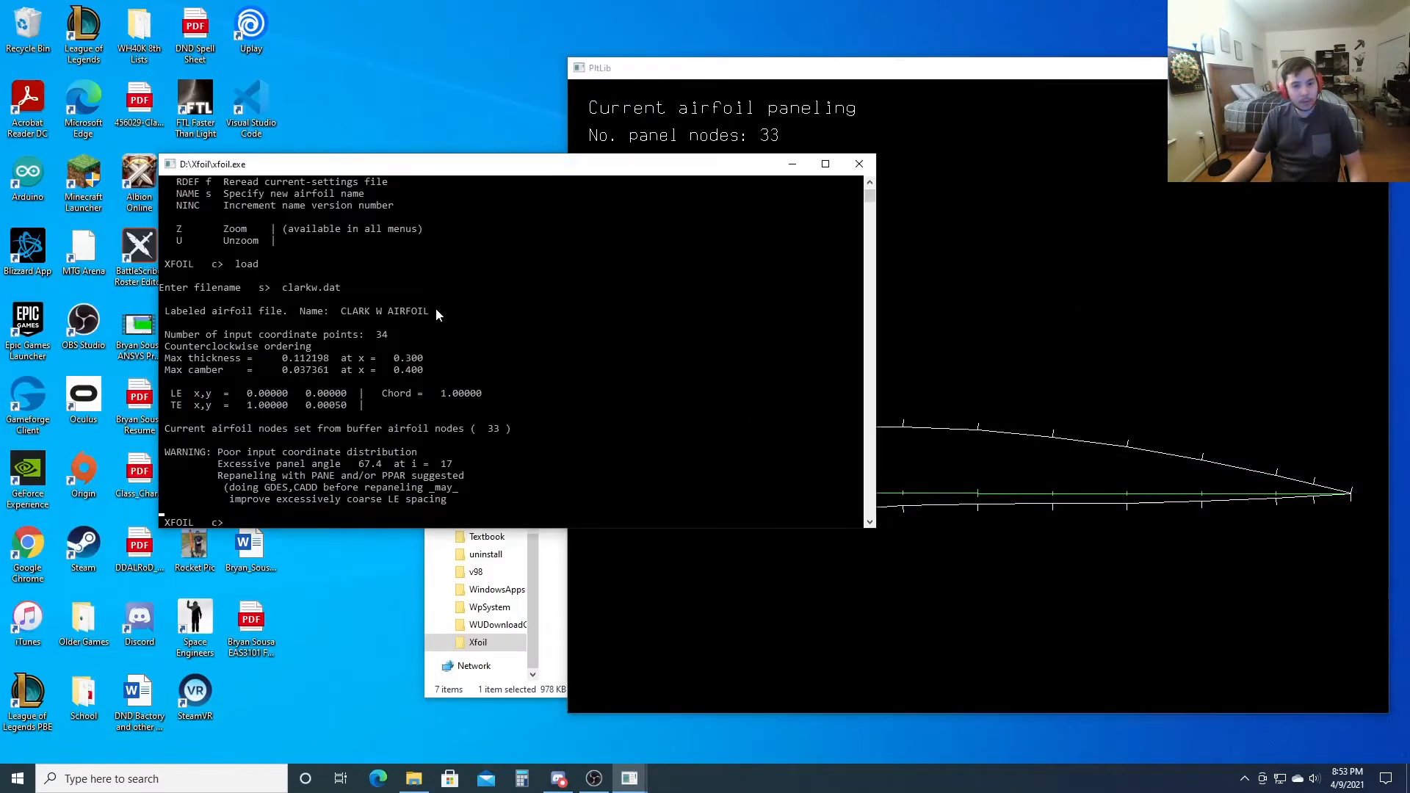
type("pane")
key("Return")
- Refine the Clark W paneling through PPAR to 250 panel nodes and a TE/LE panel density ratio of 1
type("ppar")
key("Return")
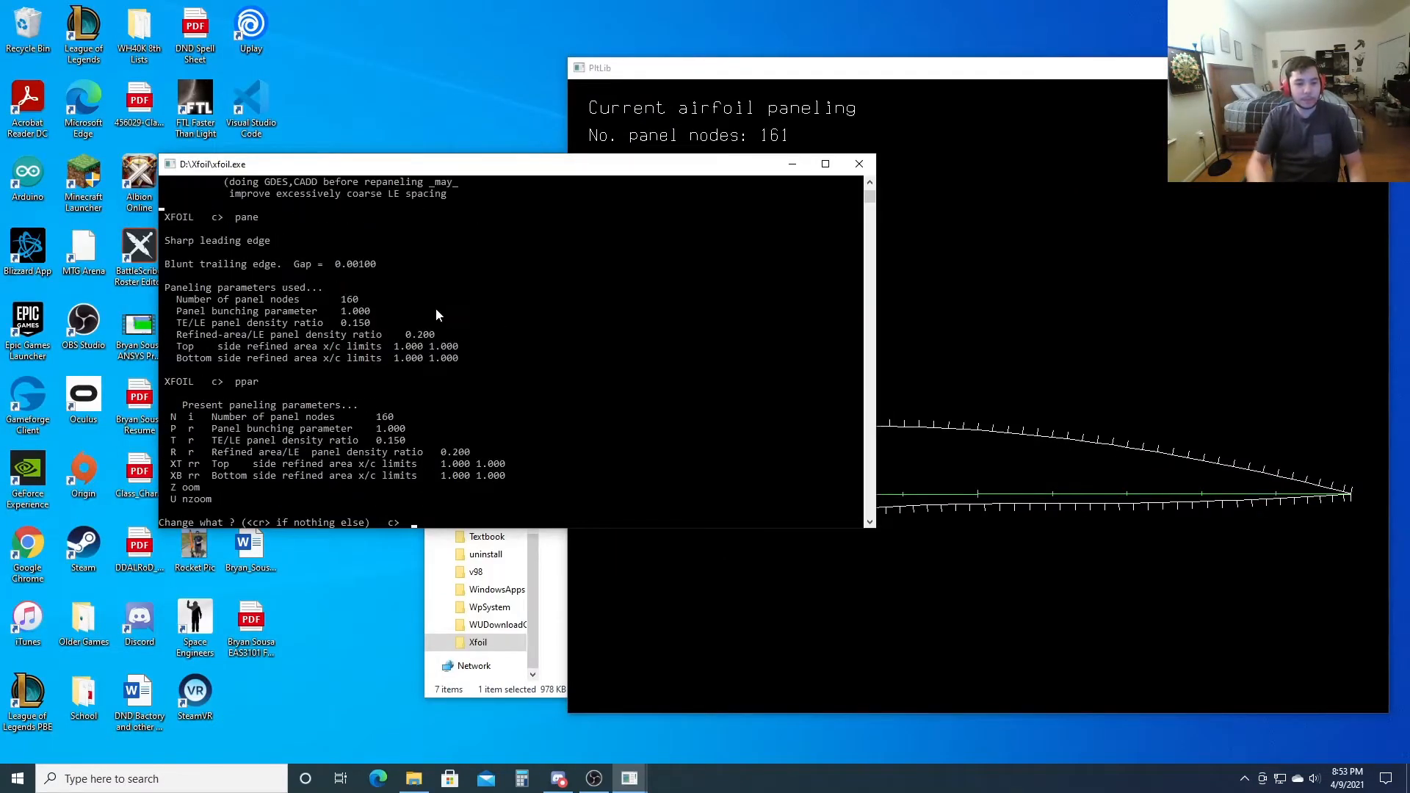
type("n 250")
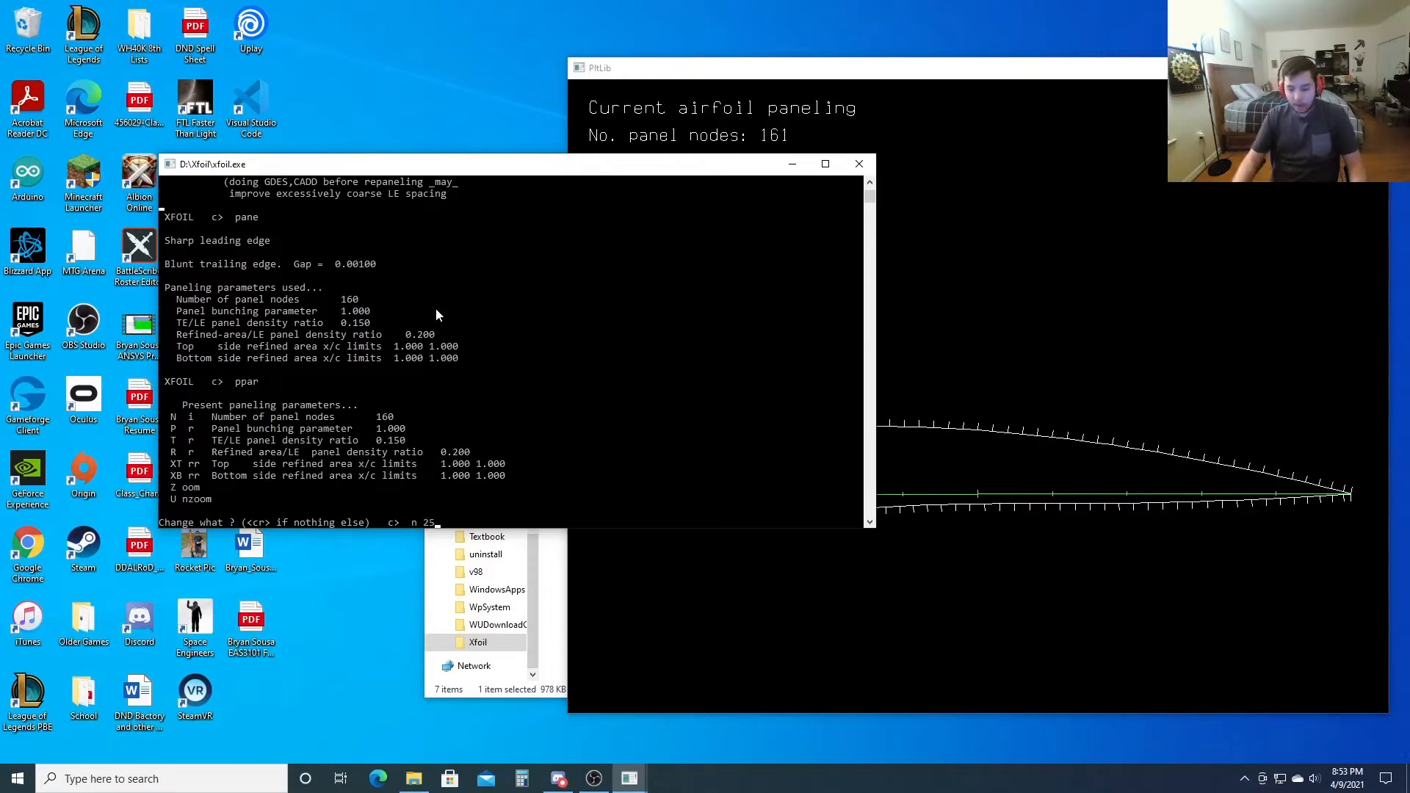
key("Return")
type("t 1")
key("Return")
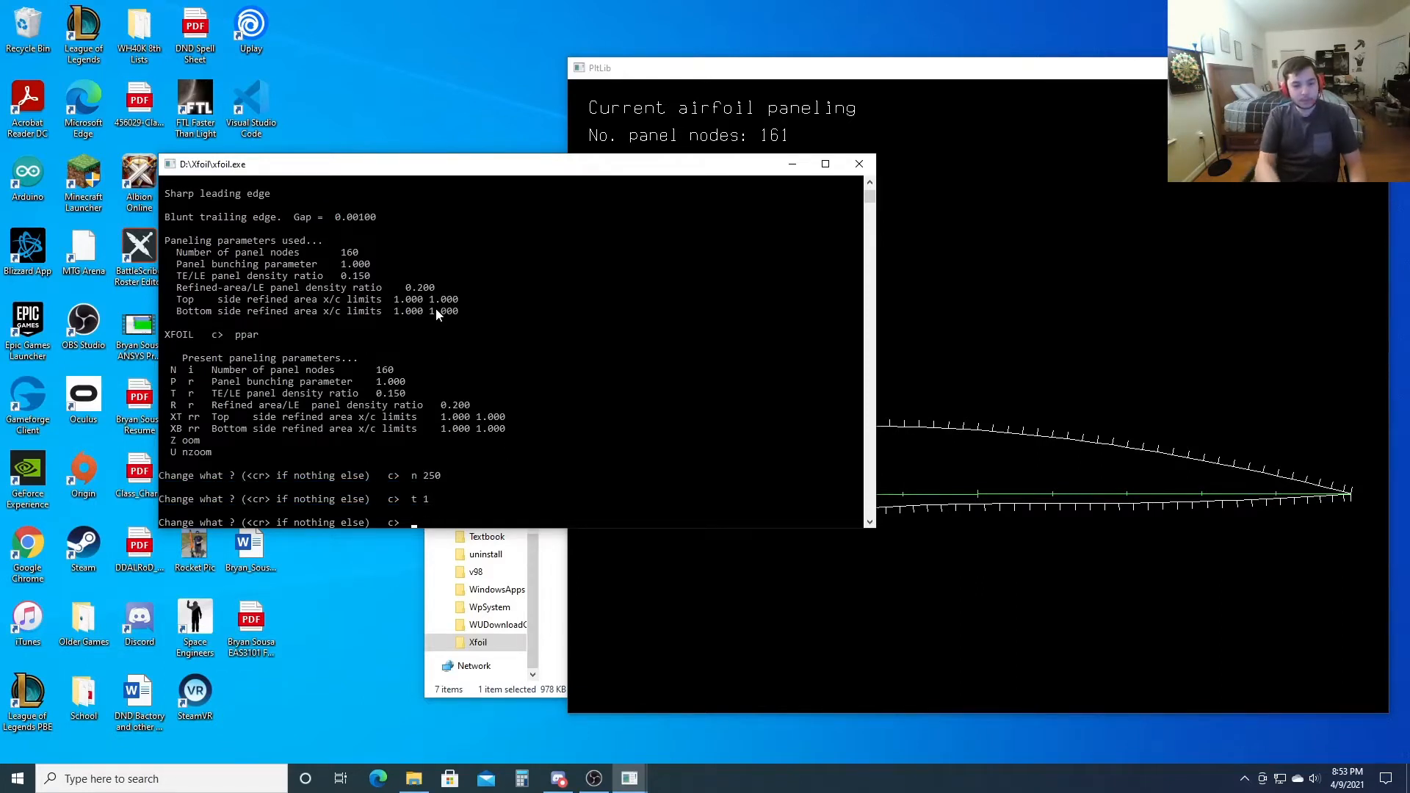
key("Return")
key("Return")
- Enter the OPER routine in inviscid mode and set the iteration limit to 100
type("oper")
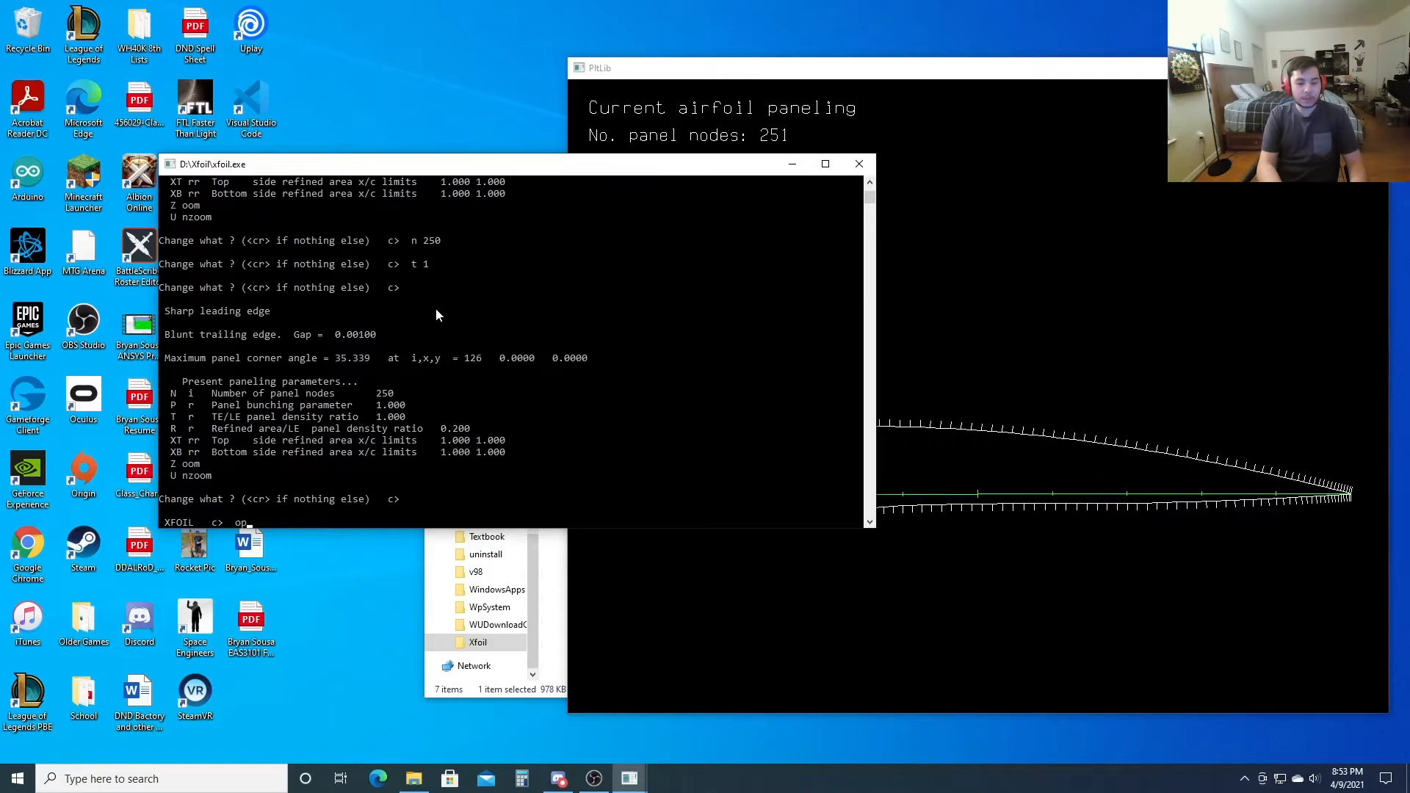
key("Return")
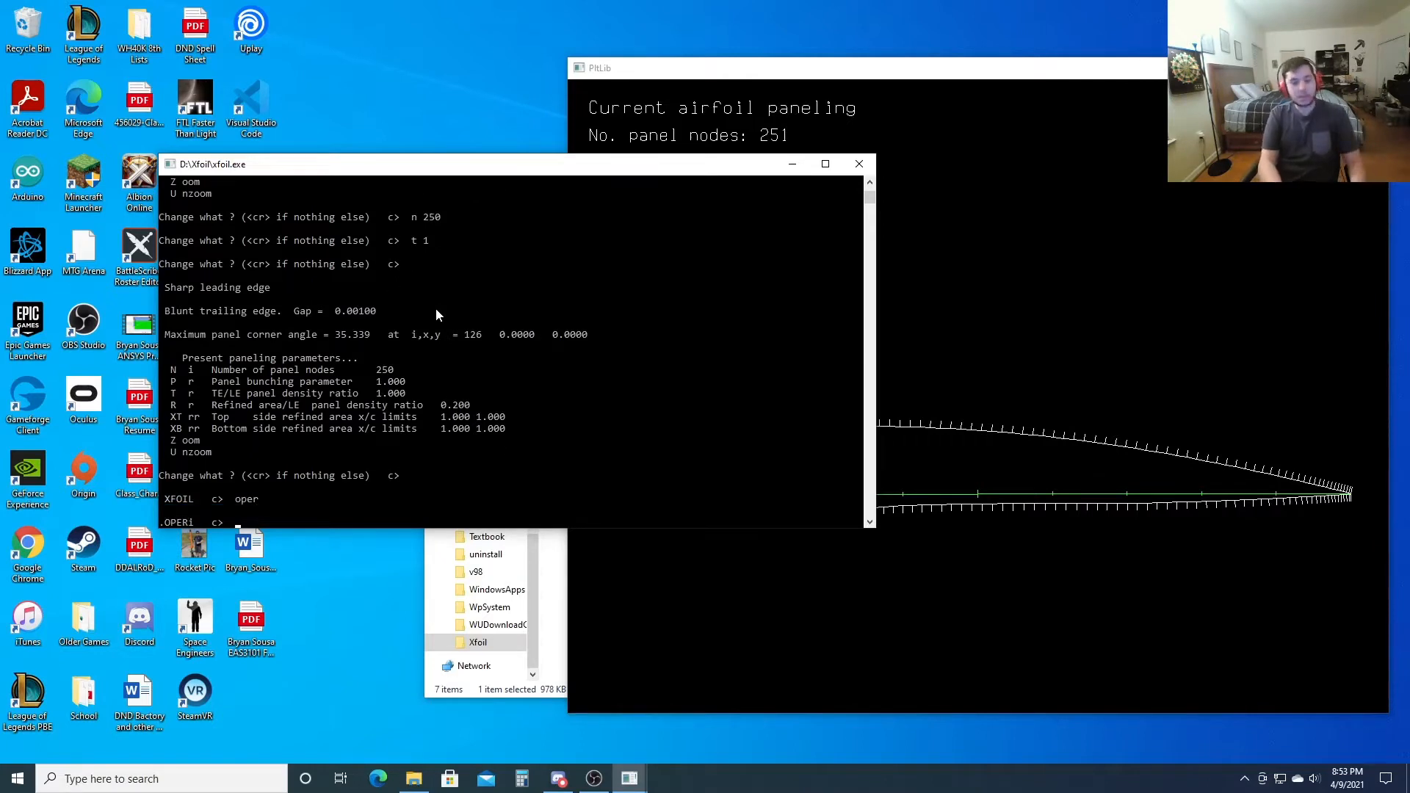
type("iter")
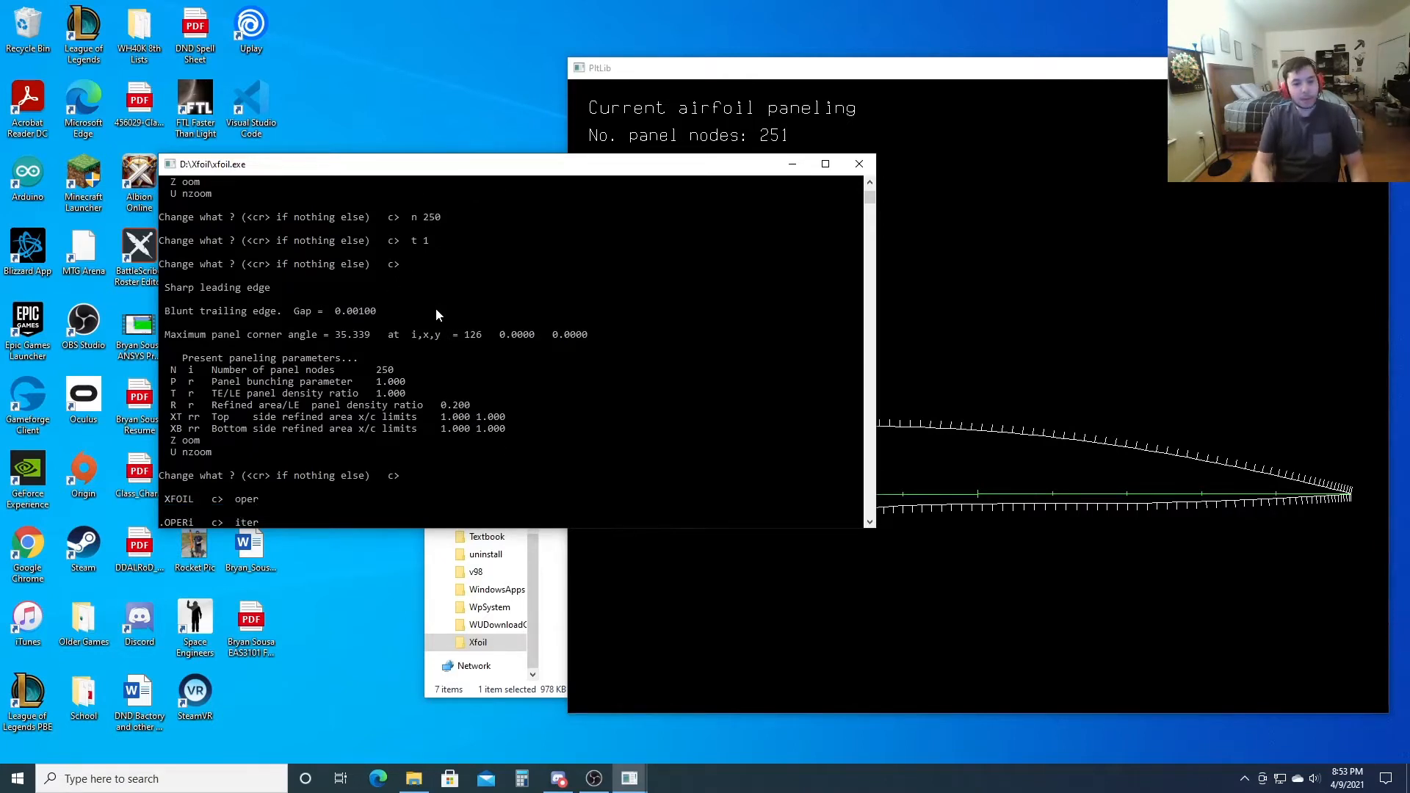
key("Return")
type("100")
key("Return")
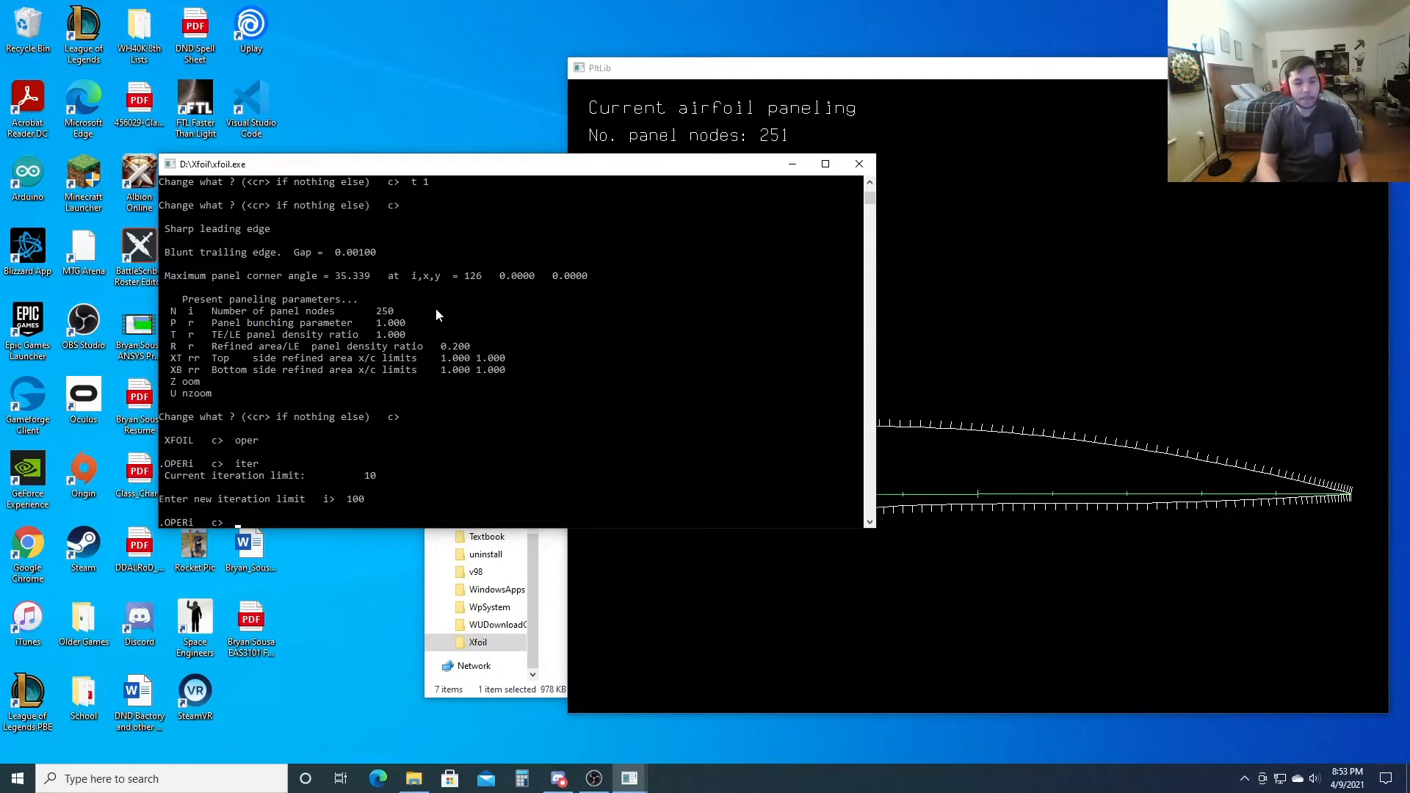
- Enable polar accumulation with PACC for the inviscid Clark W run, saving to clarkwinv without a dump file
type("pacc")
key("Return")
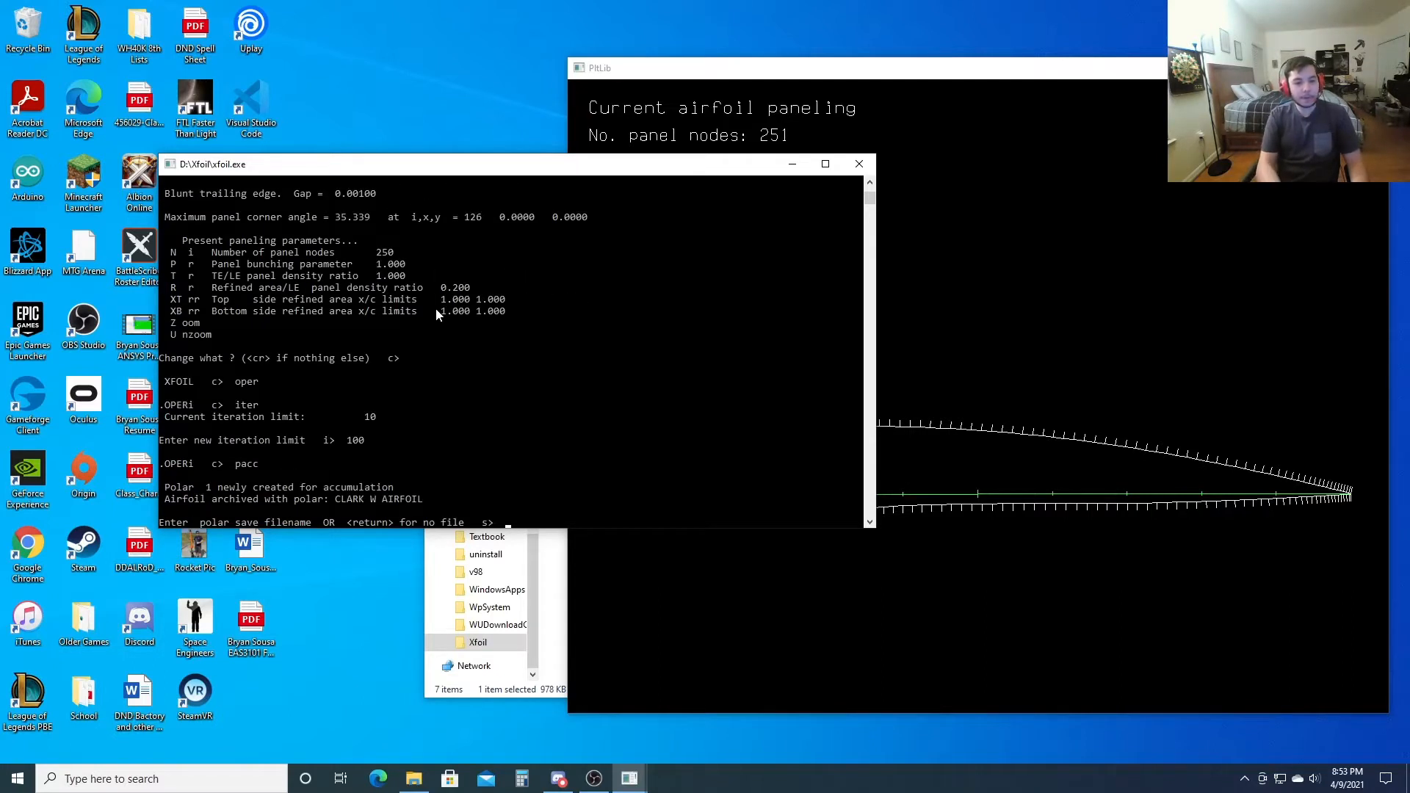
type("clarkw")
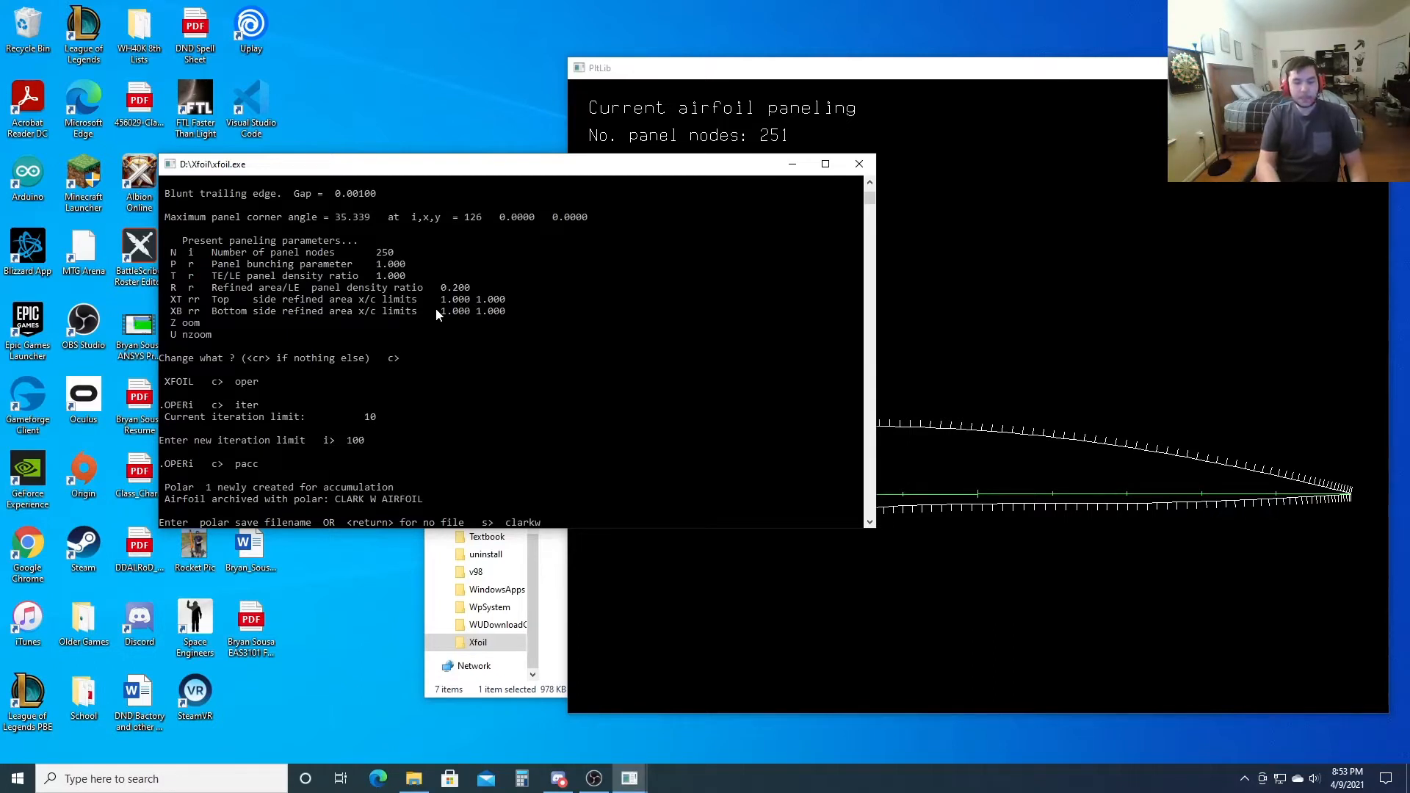
type("inv")
key("Return")
key("Return")
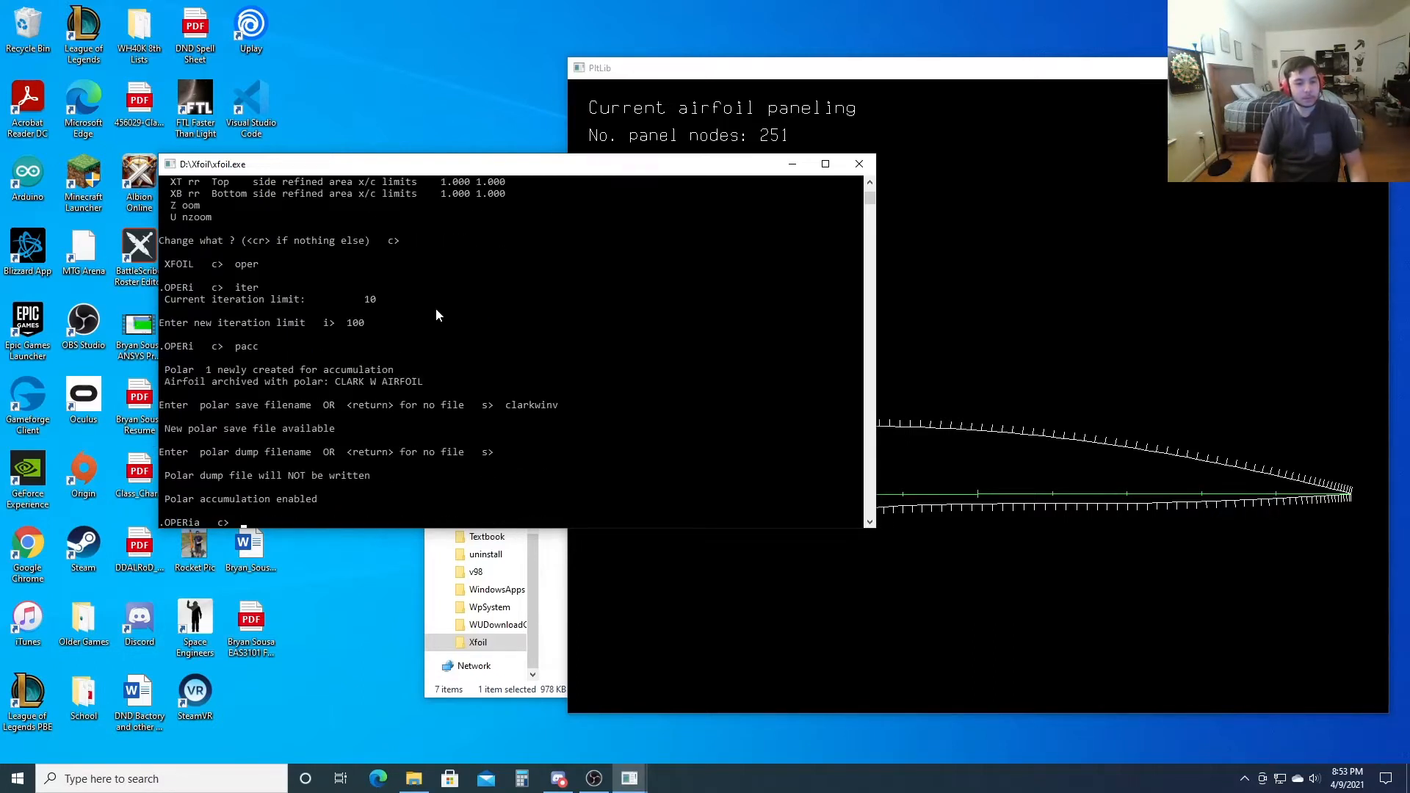
- Turn on polar plotting with SEQP and run the inviscid Clark W alpha sequence from -5 to 15 degrees in 1-degree increments
type("seq")
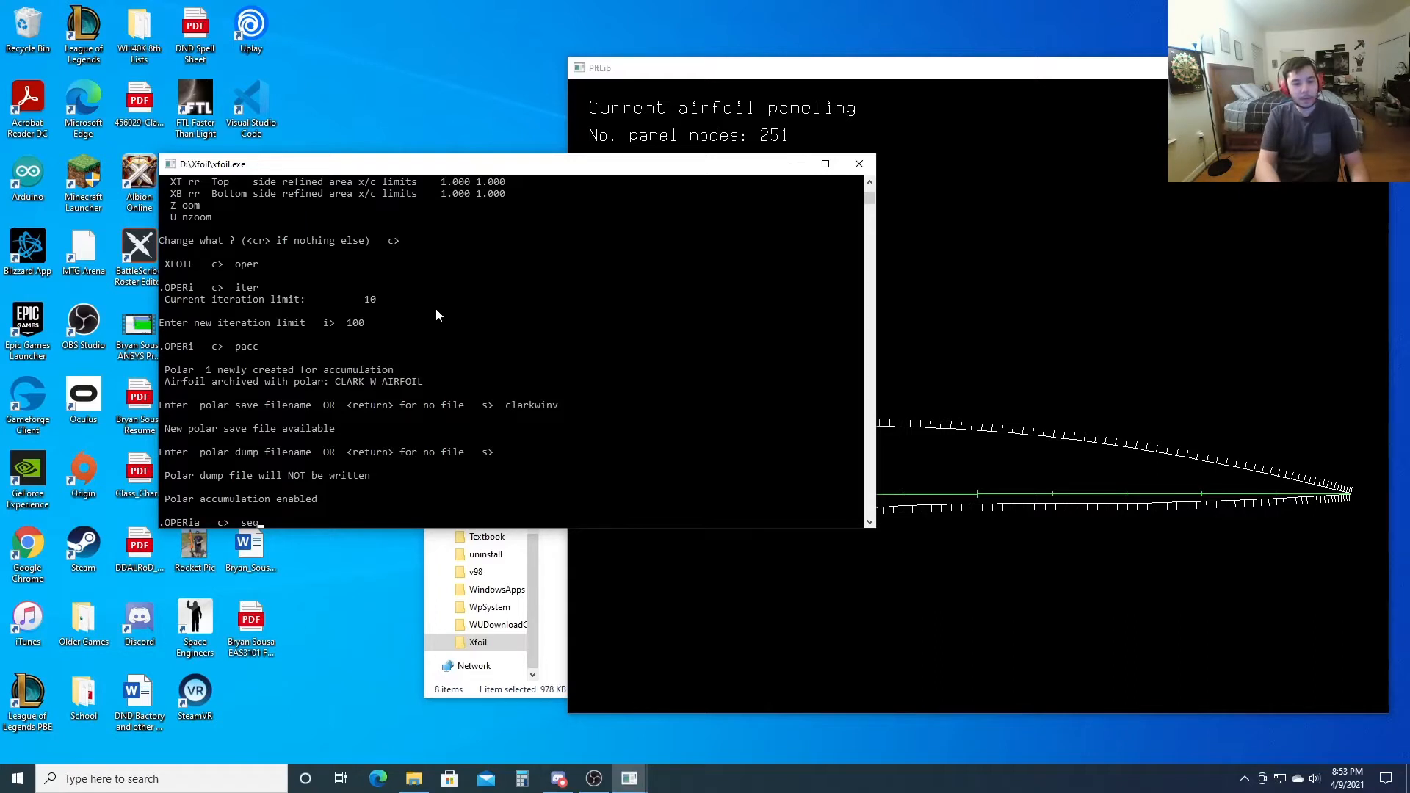
type("p")
key("Return")
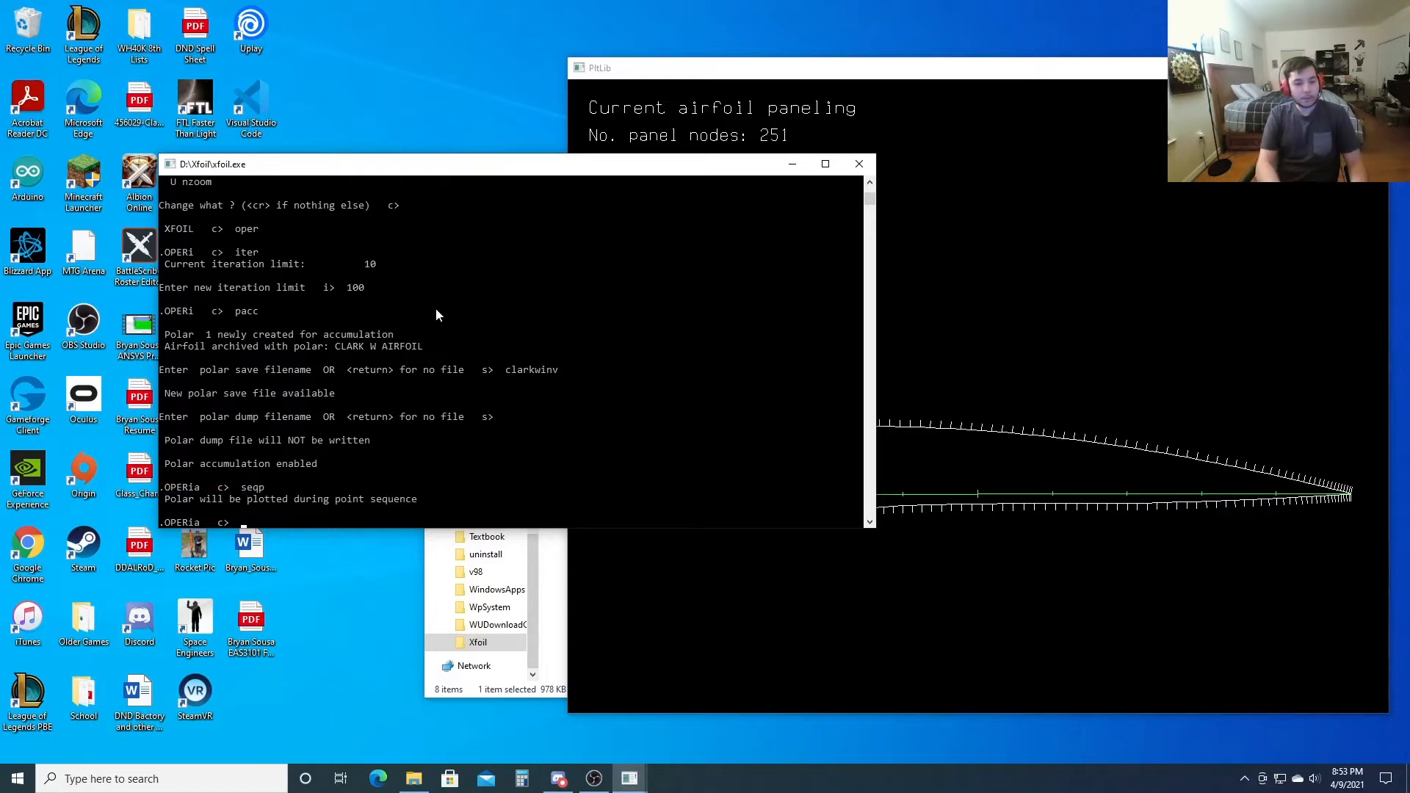
type("aseq")
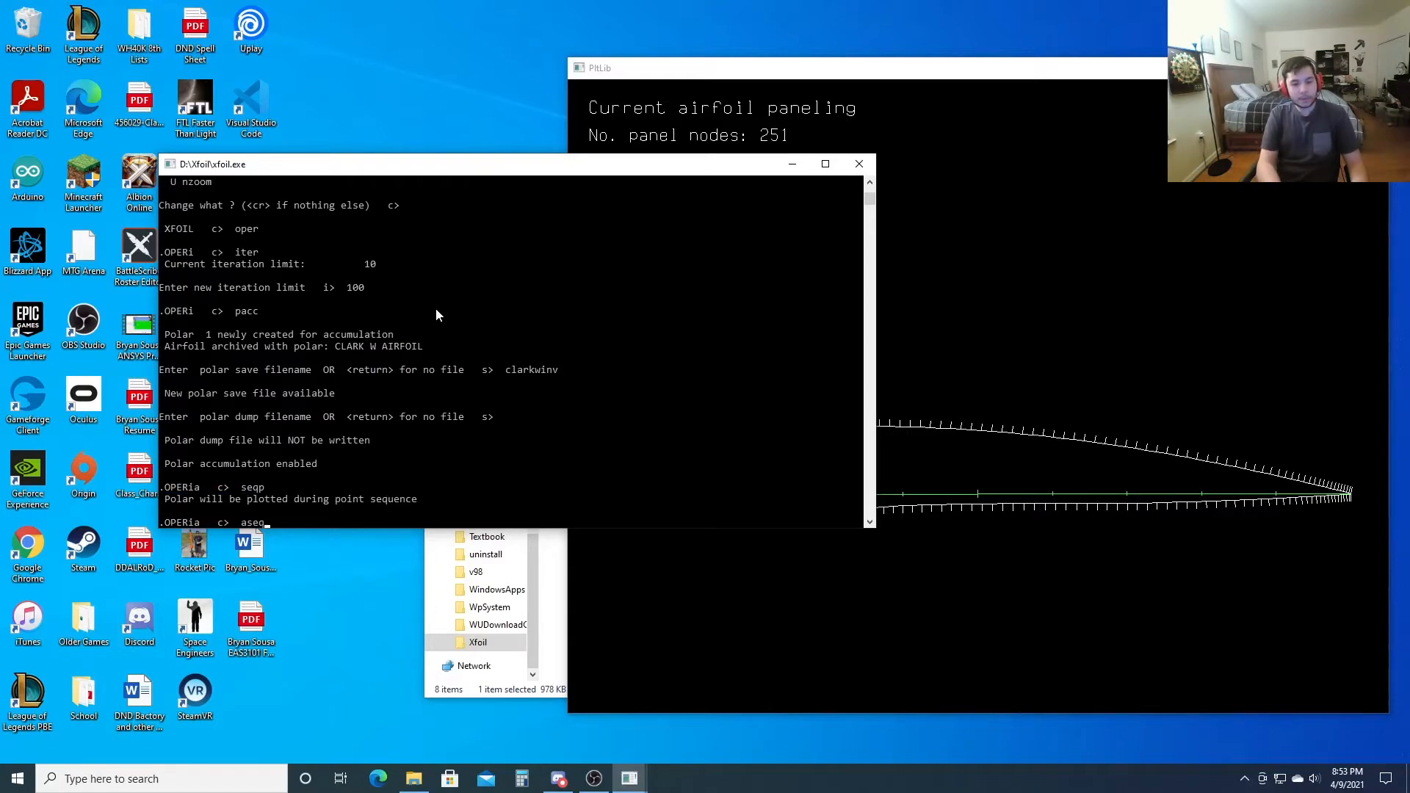
type(" -5 15 1")
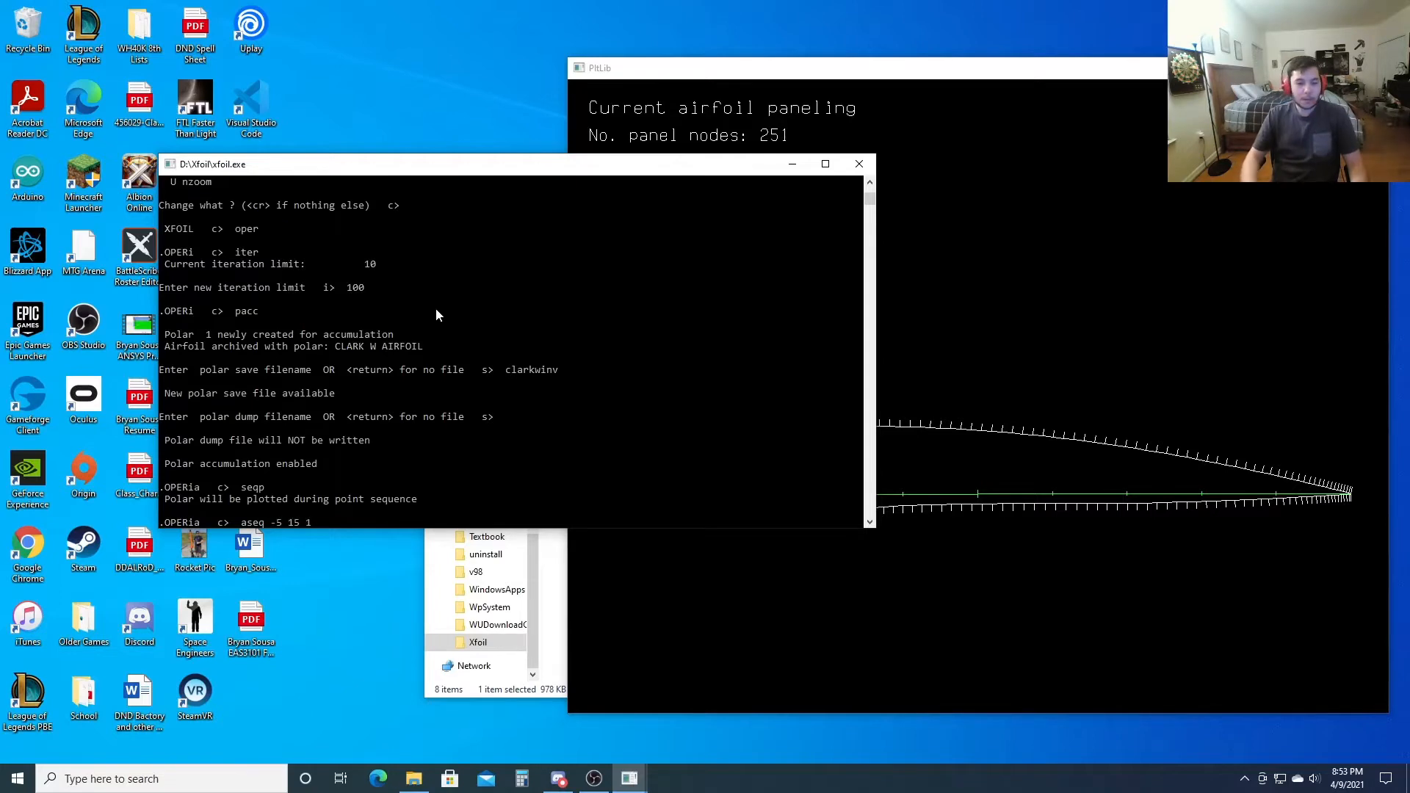
key("Return")
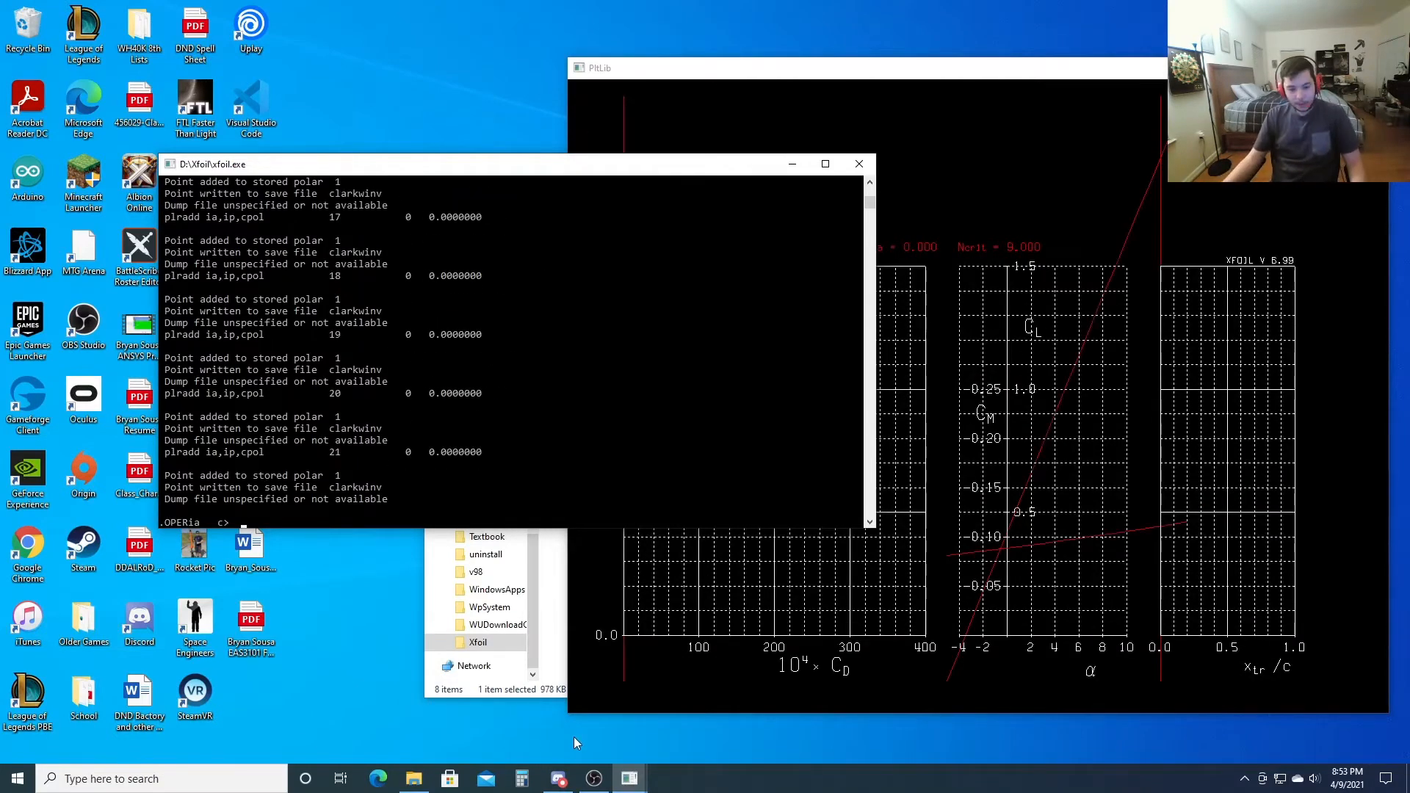
- Open the saved clarkwinv polar file in Notepad, review its coefficient table, and close it
left_click(552, 650)
double_click(587, 363)
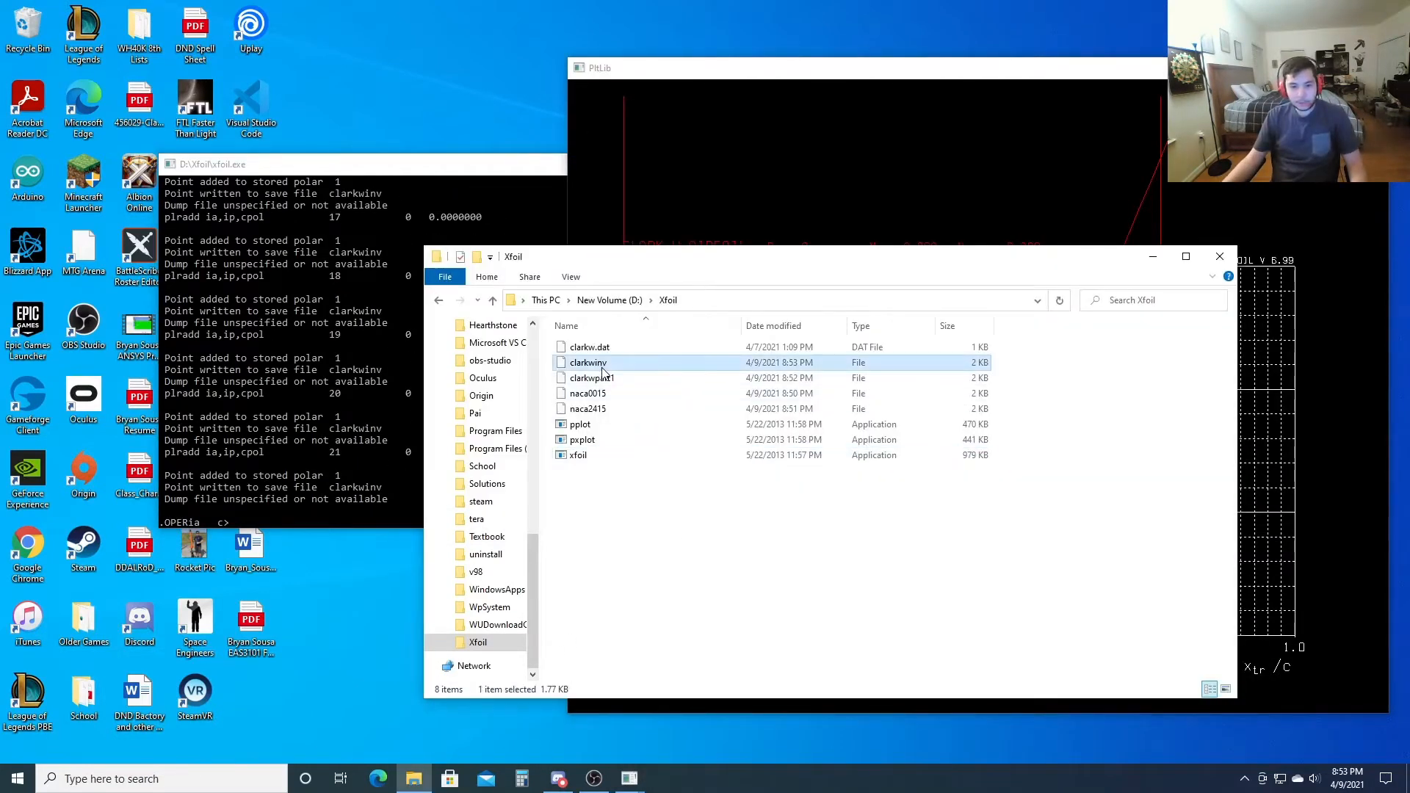
left_click(635, 404)
left_click(750, 549)
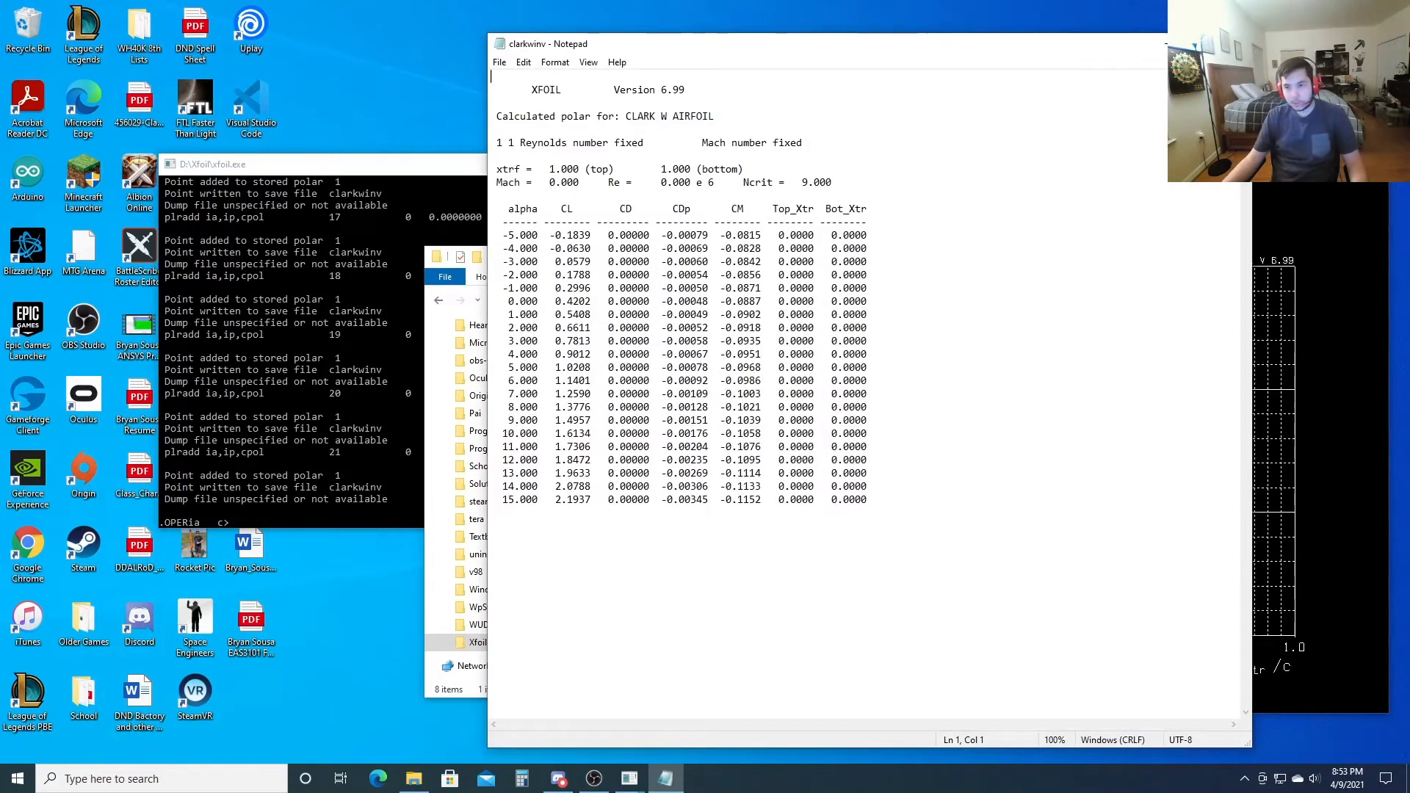
left_click(1235, 44)
- Close the current XFOIL session, relaunch xfoil from the Xfoil folder, and load the airfoil from clarkw.dat
left_click(376, 475)
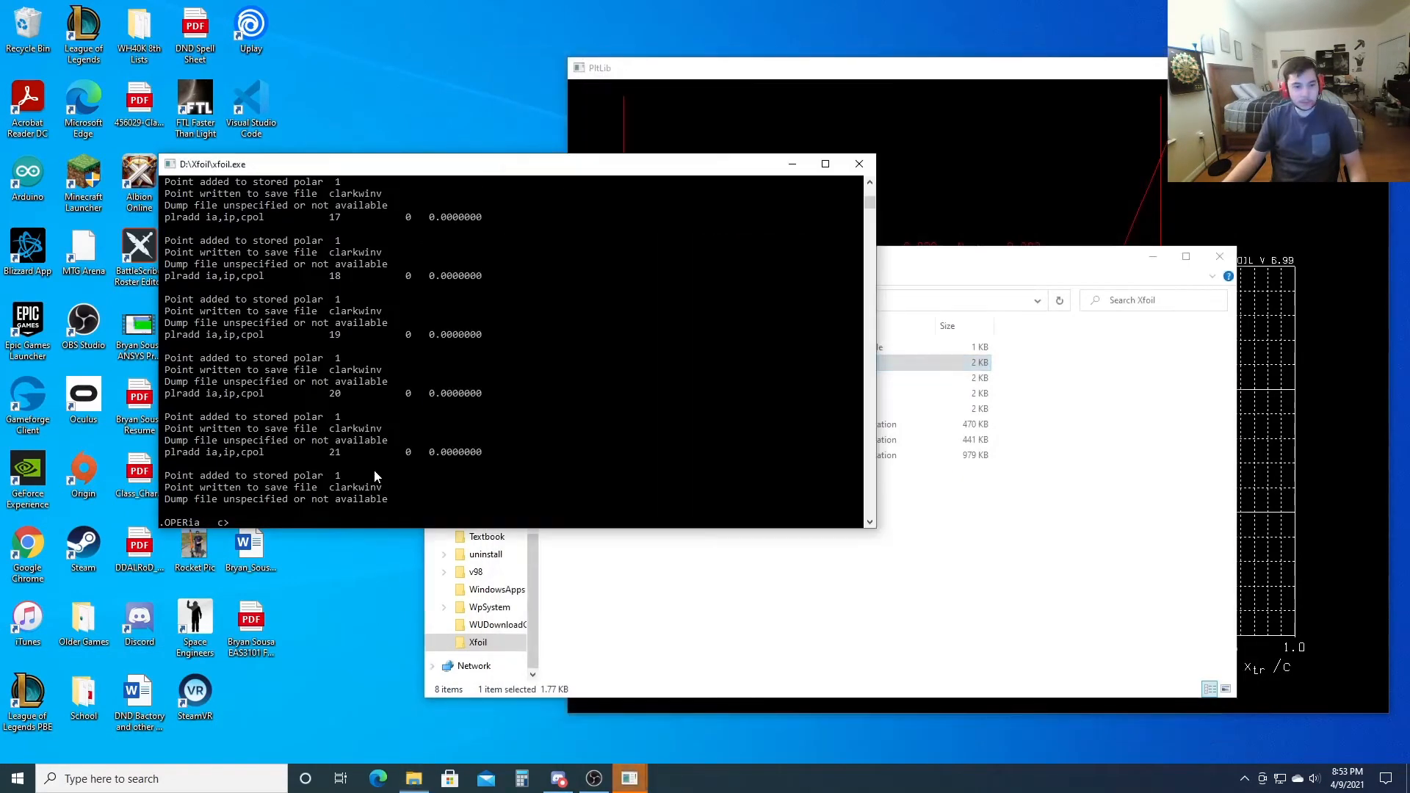
left_click(859, 167)
double_click(587, 455)
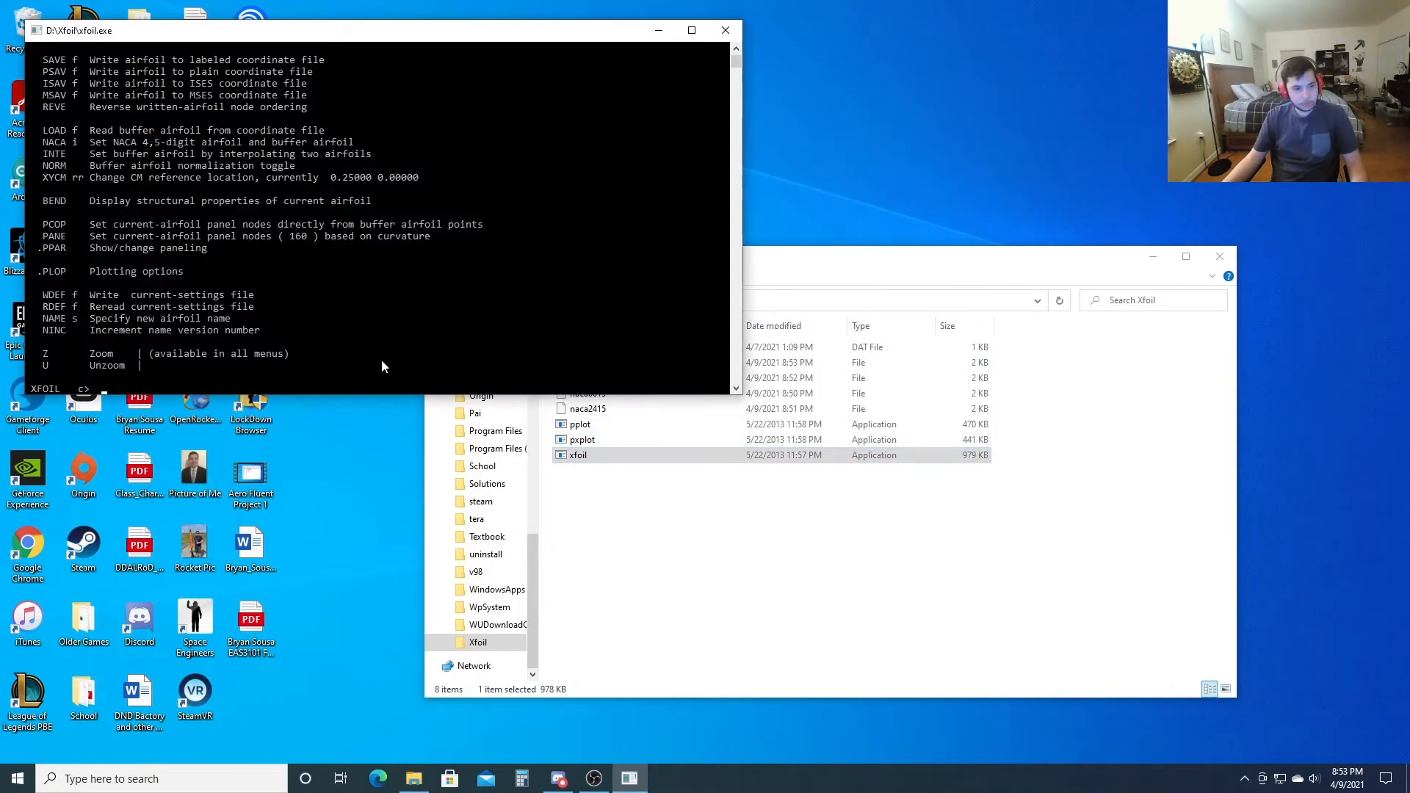
type("loa")
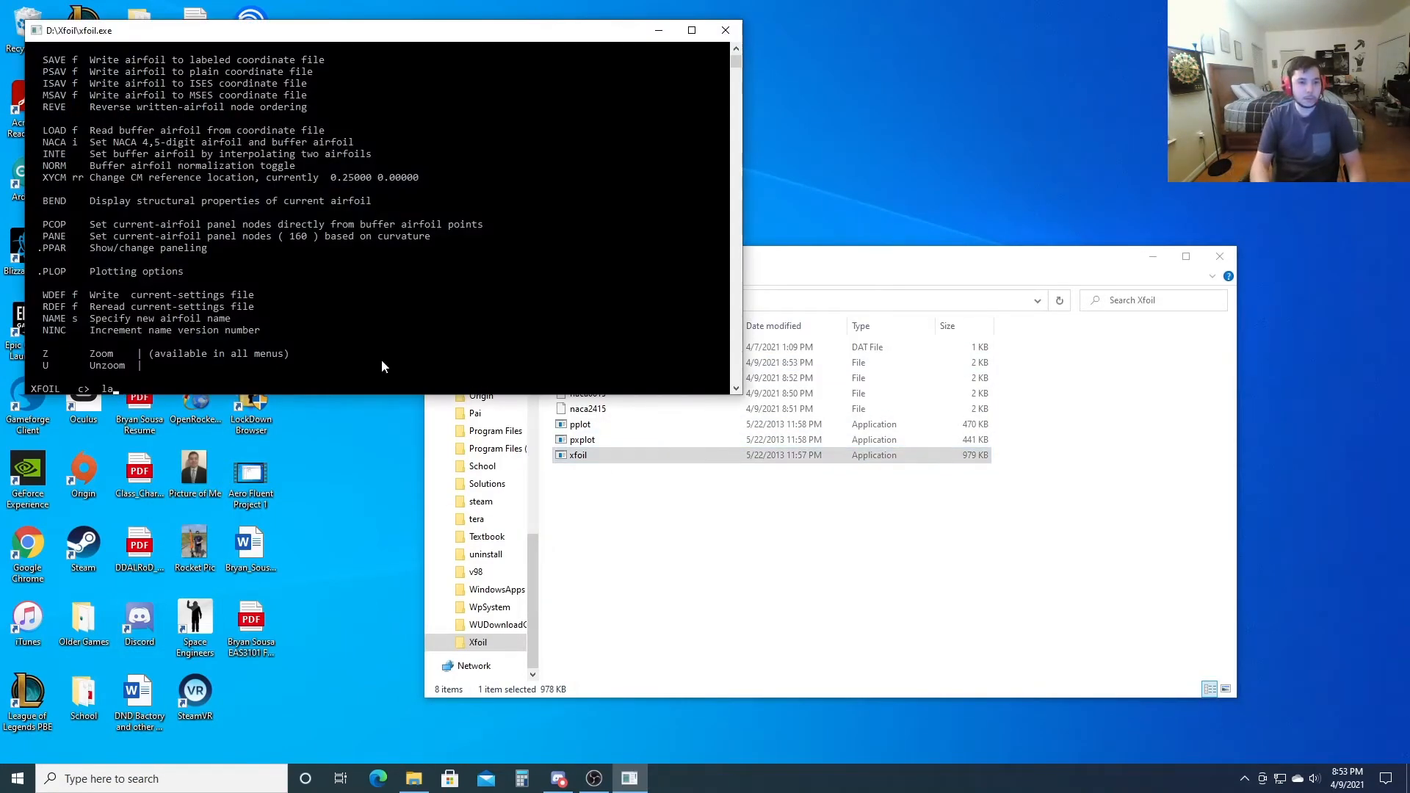
type("d")
key("Return")
type("clarkw.dat")
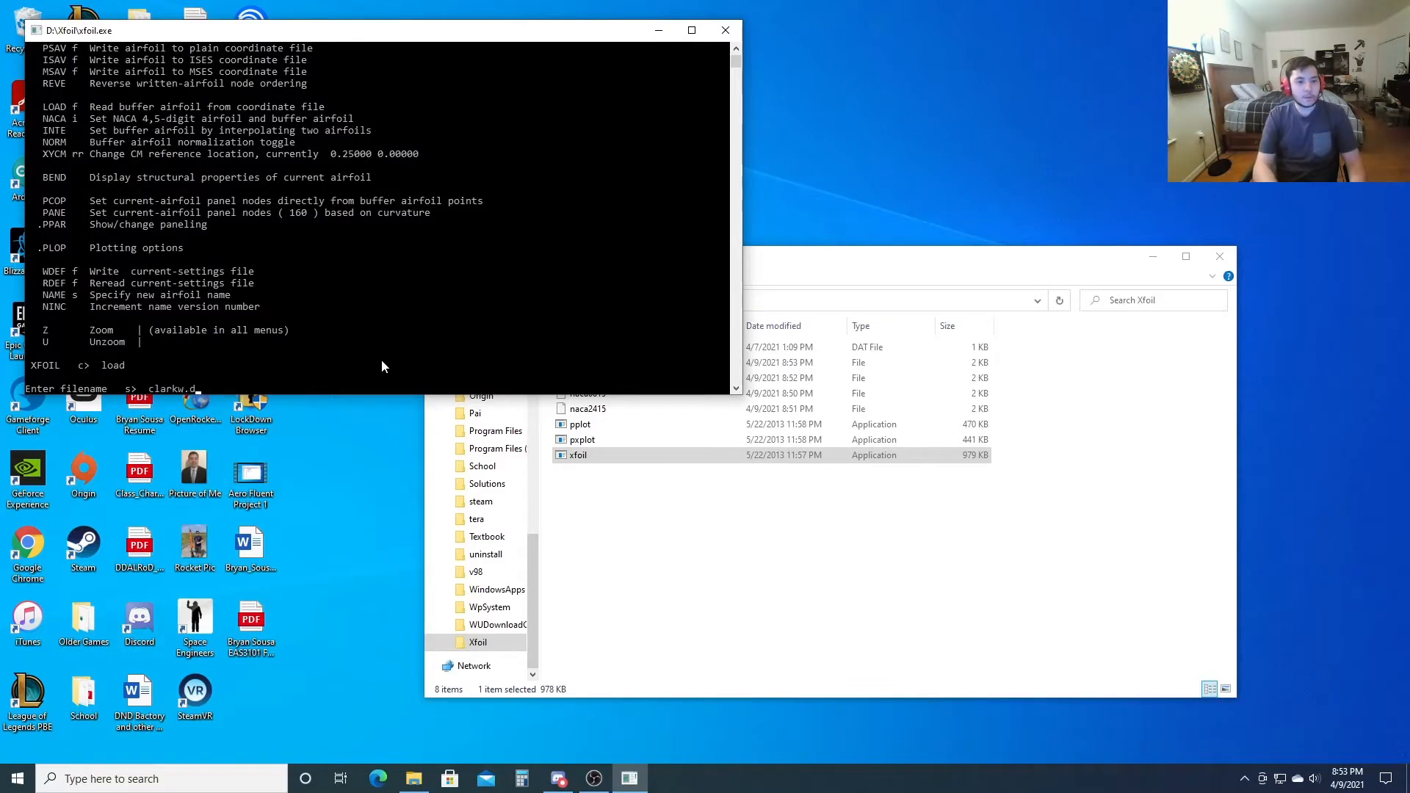
key("Return")
- Move the plot window aside and generate curvature-based panel nodes for the Clark W airfoil with PANE
left_click_drag(344, 14, 853, 38)
left_click(413, 263)
type("pane")
key("Return")
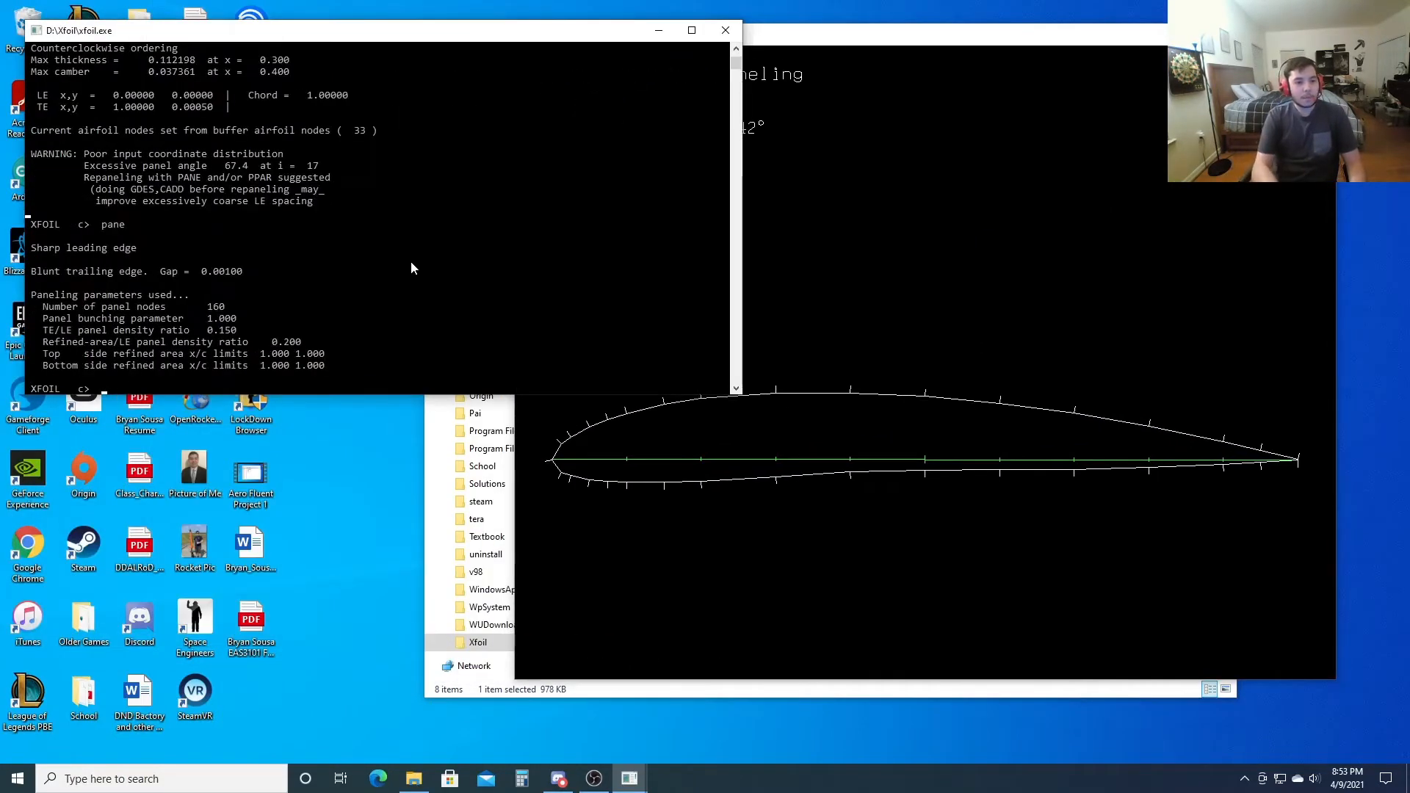
- Refine the paneling through PPAR to 250 panel nodes and a TE/LE panel density ratio of 1
type("ppar")
key("Return")
type("n")
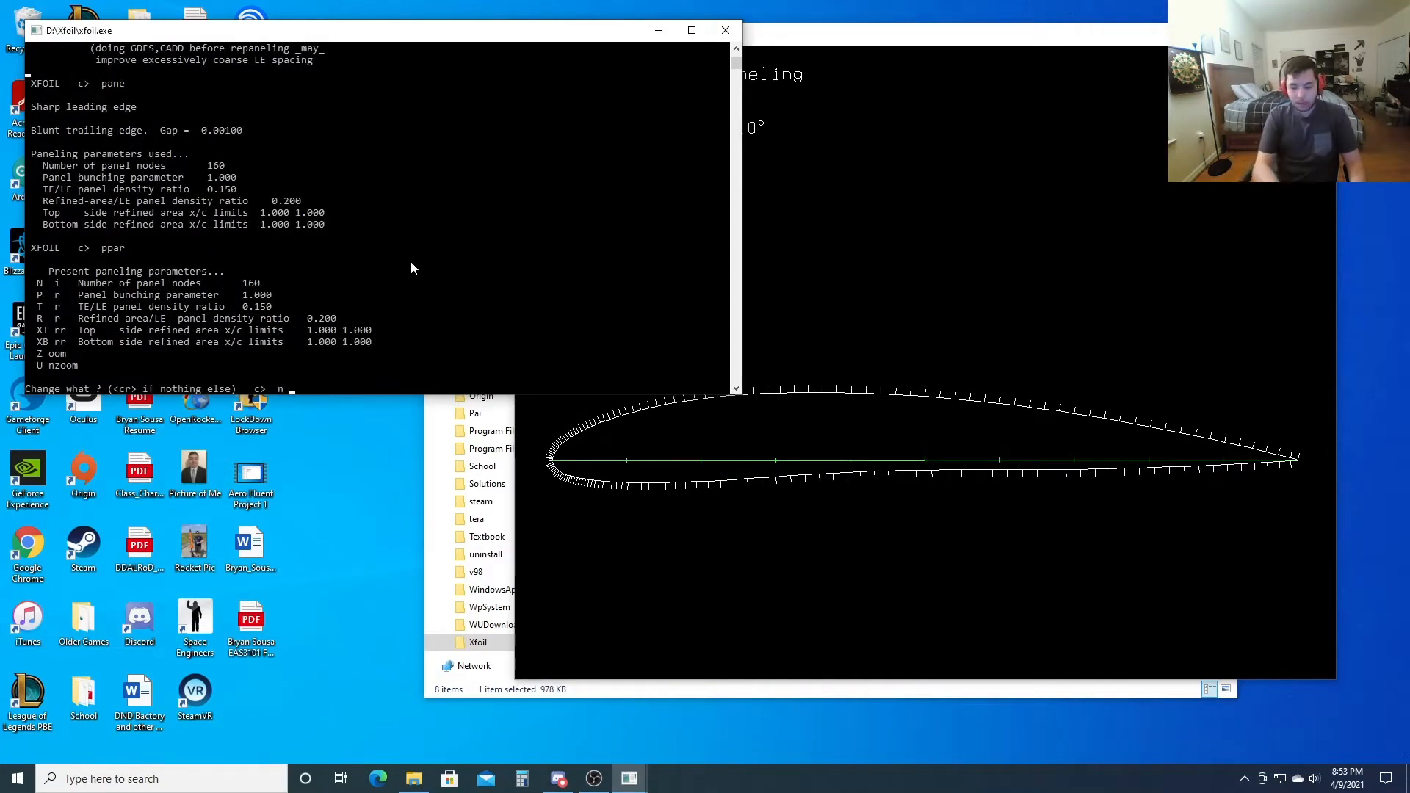
type(" 250")
key("Return")
type("t ")
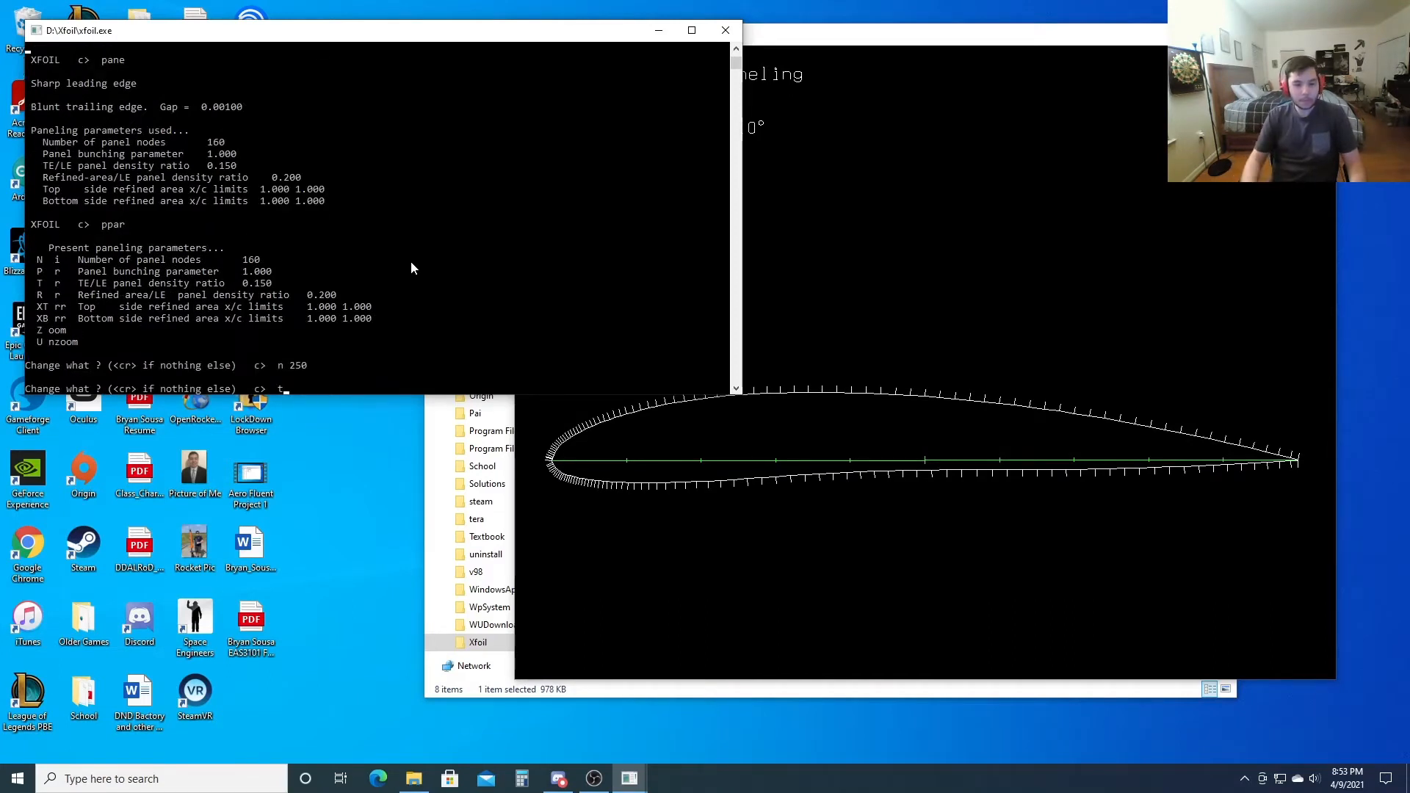
type("1")
key("Return")
key("Return")
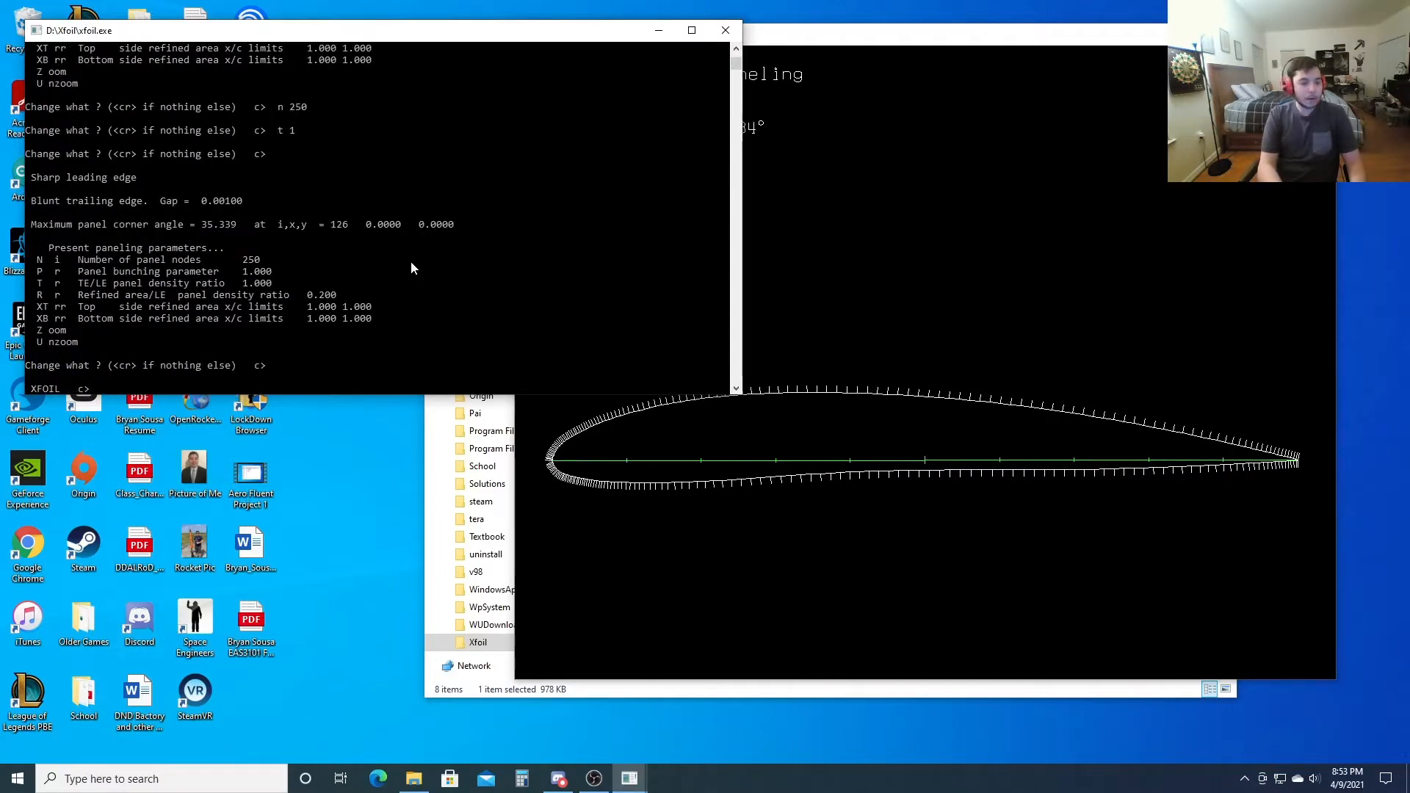
- Enter the OPER routine and issue VISC to switch the analysis to viscous mode
type("oper")
key("Return")
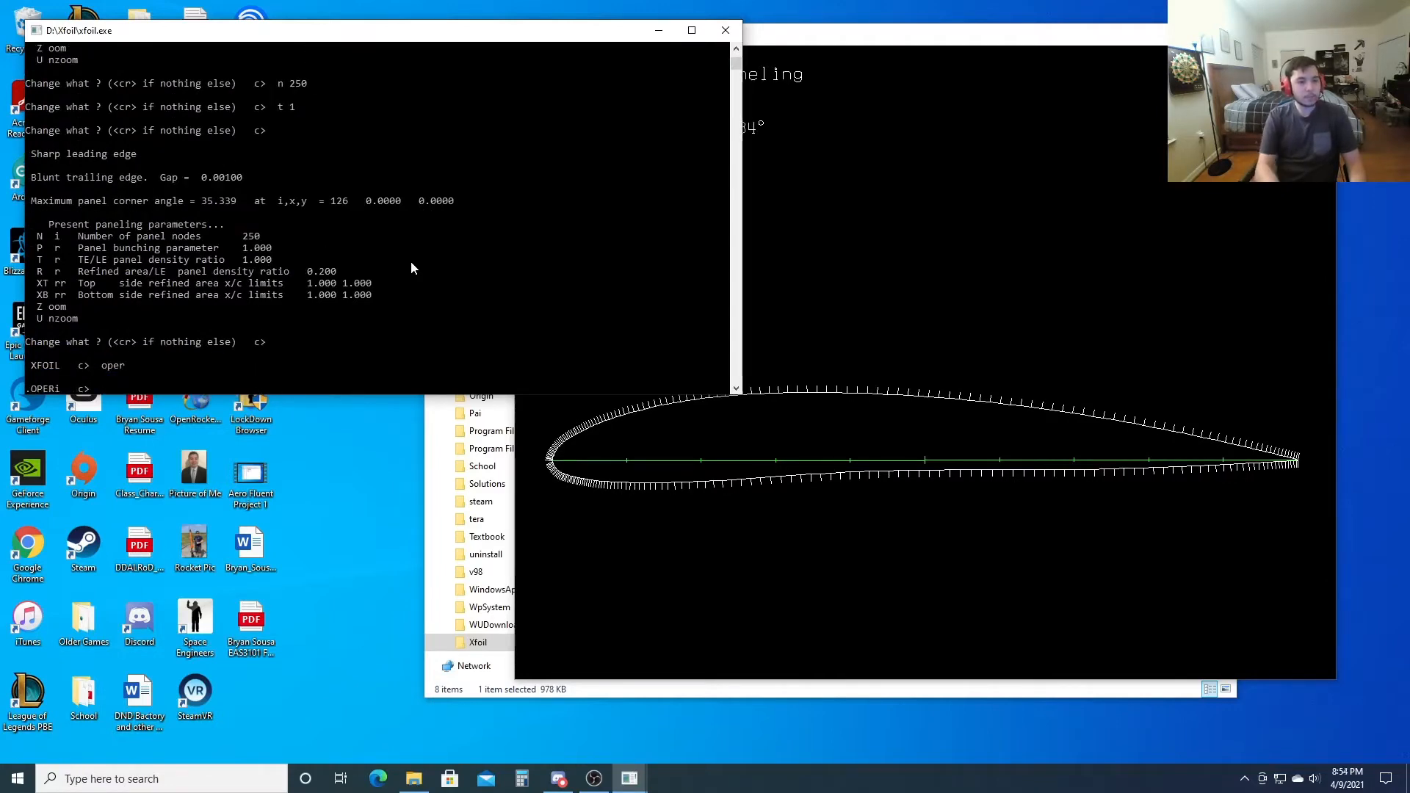
type("visc")
key("Return")
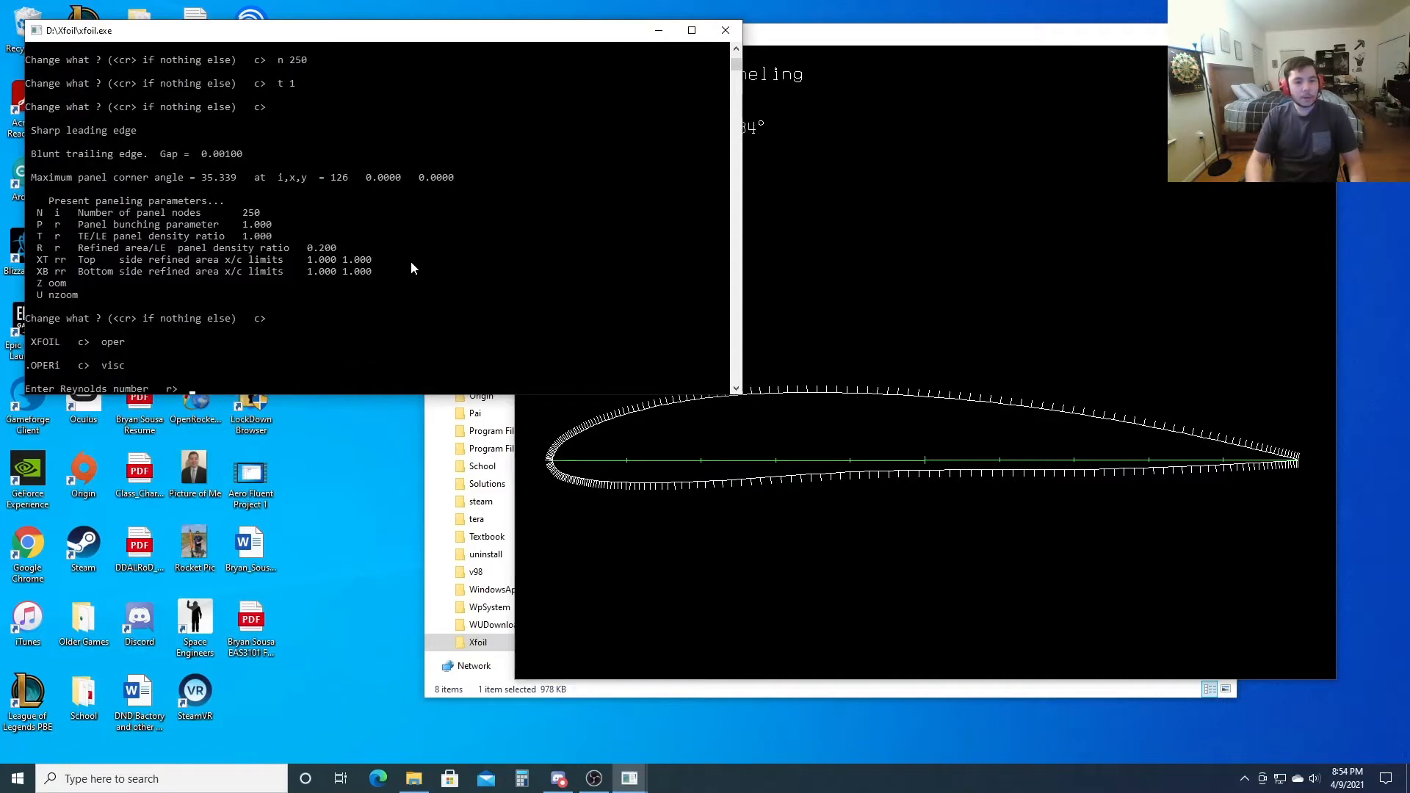
- Switch to the assignment page in the browser and check the Part 2 Reynolds number for viscous laminar flow
left_click(376, 778)
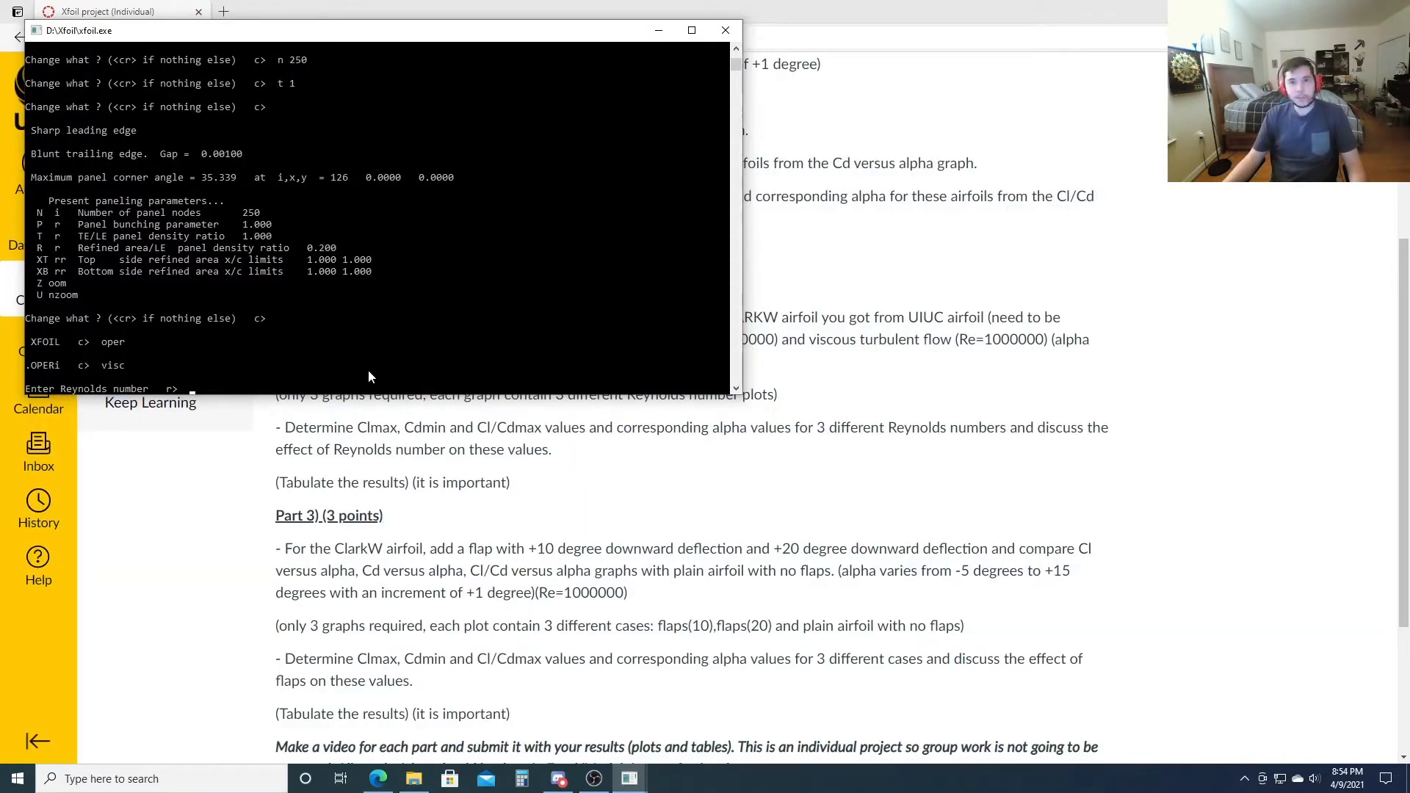
left_click(761, 494)
left_click(631, 779)
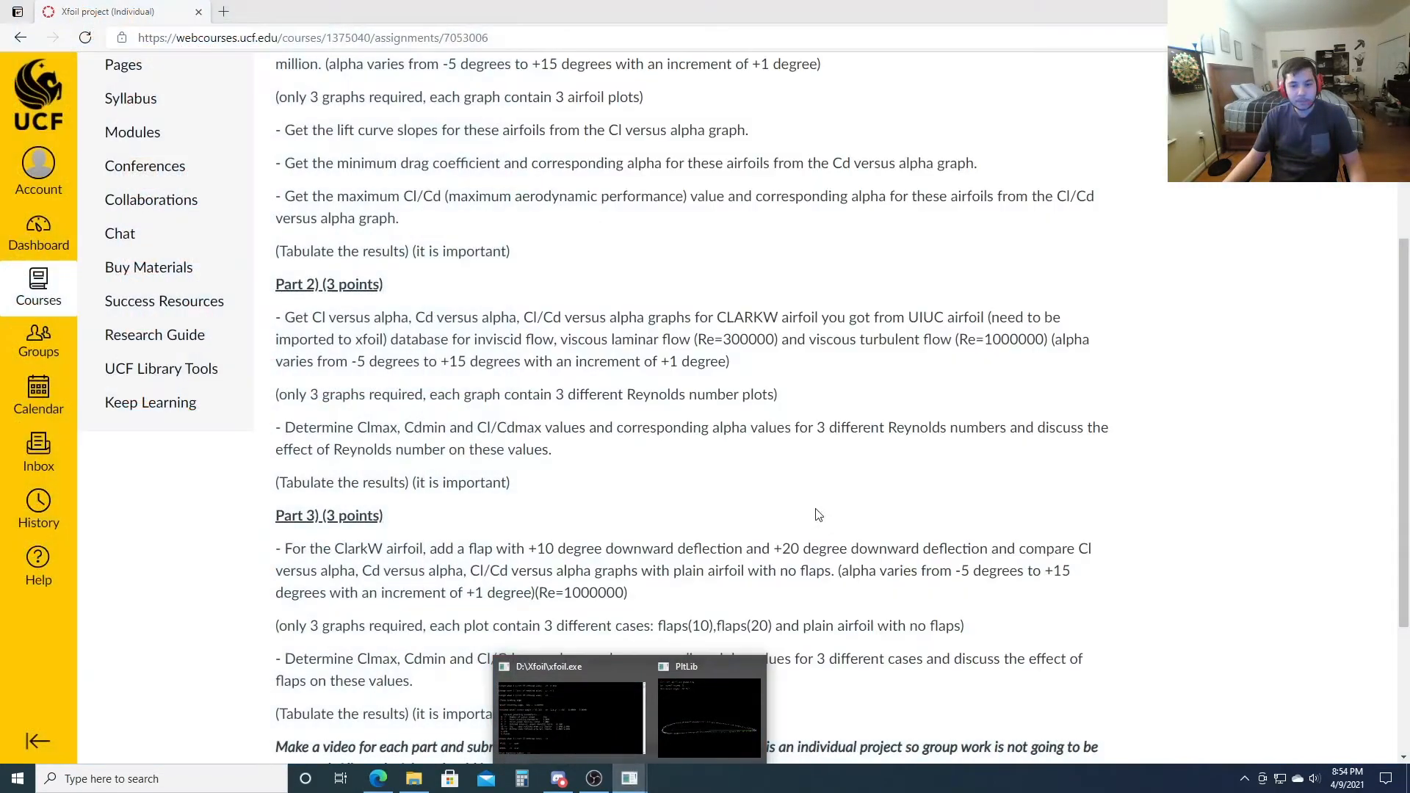
- Return to the XFOIL console and set the Reynolds number to 300000, double-checking it against the assignment page
left_click(608, 691)
type("30000")
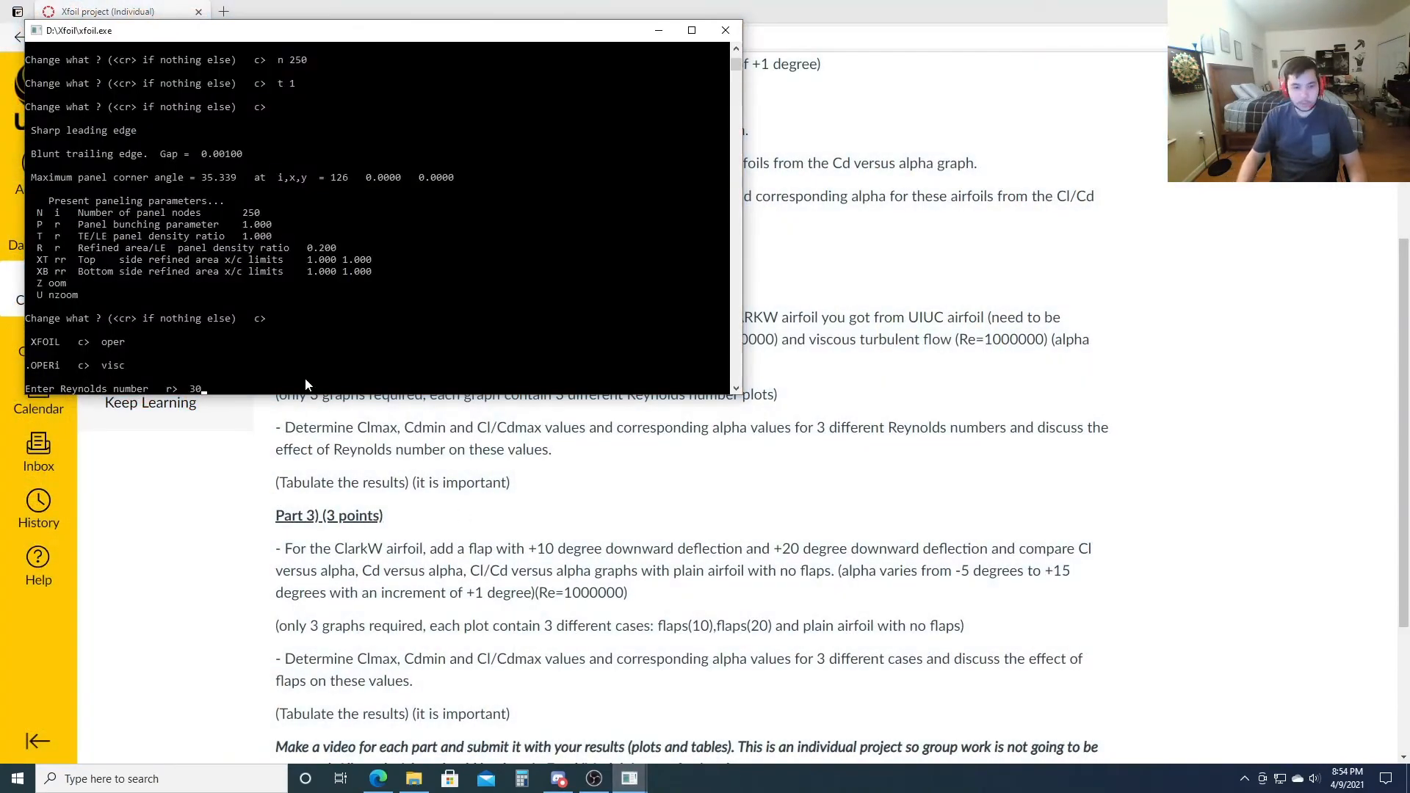
type("0")
left_click(672, 514)
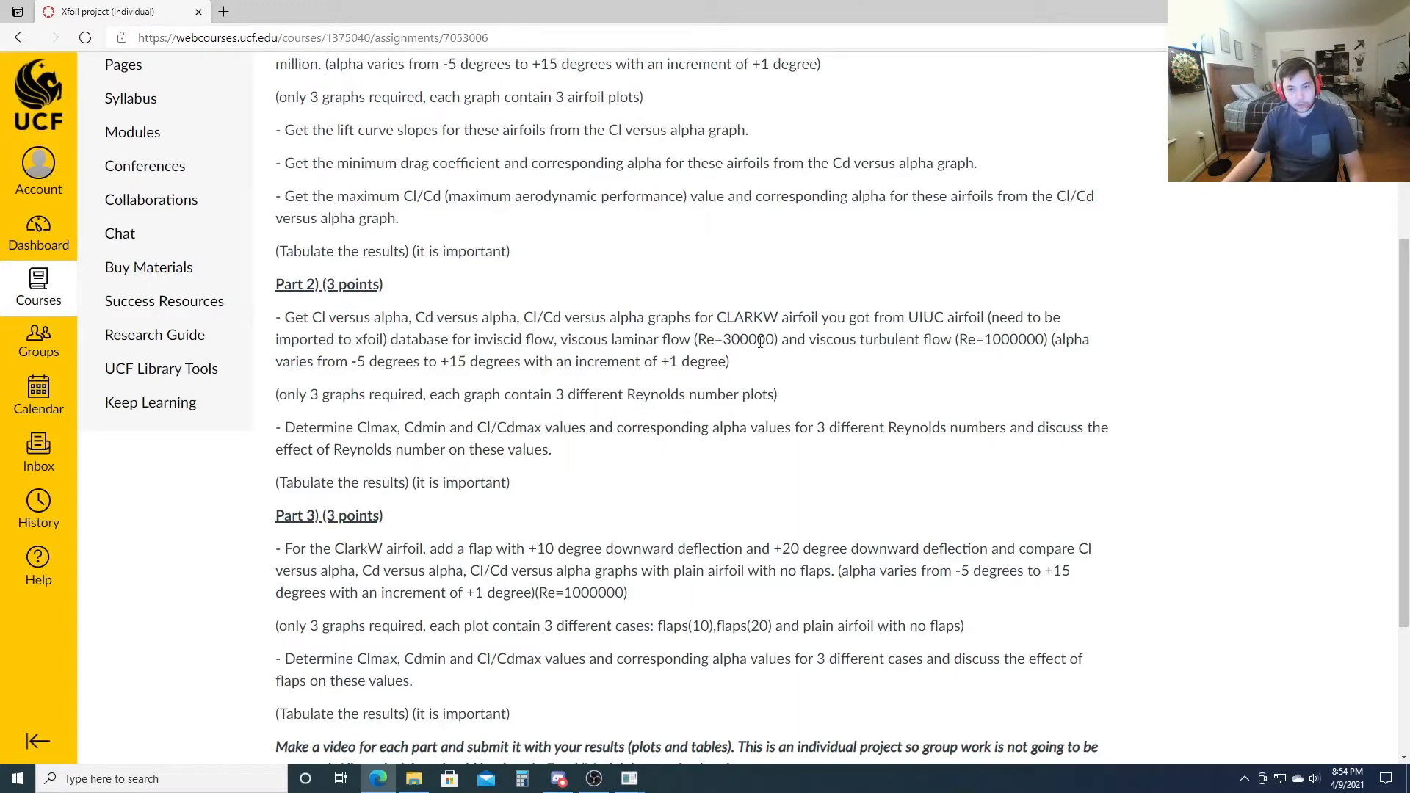
mouse_move(652, 772)
left_click(697, 734)
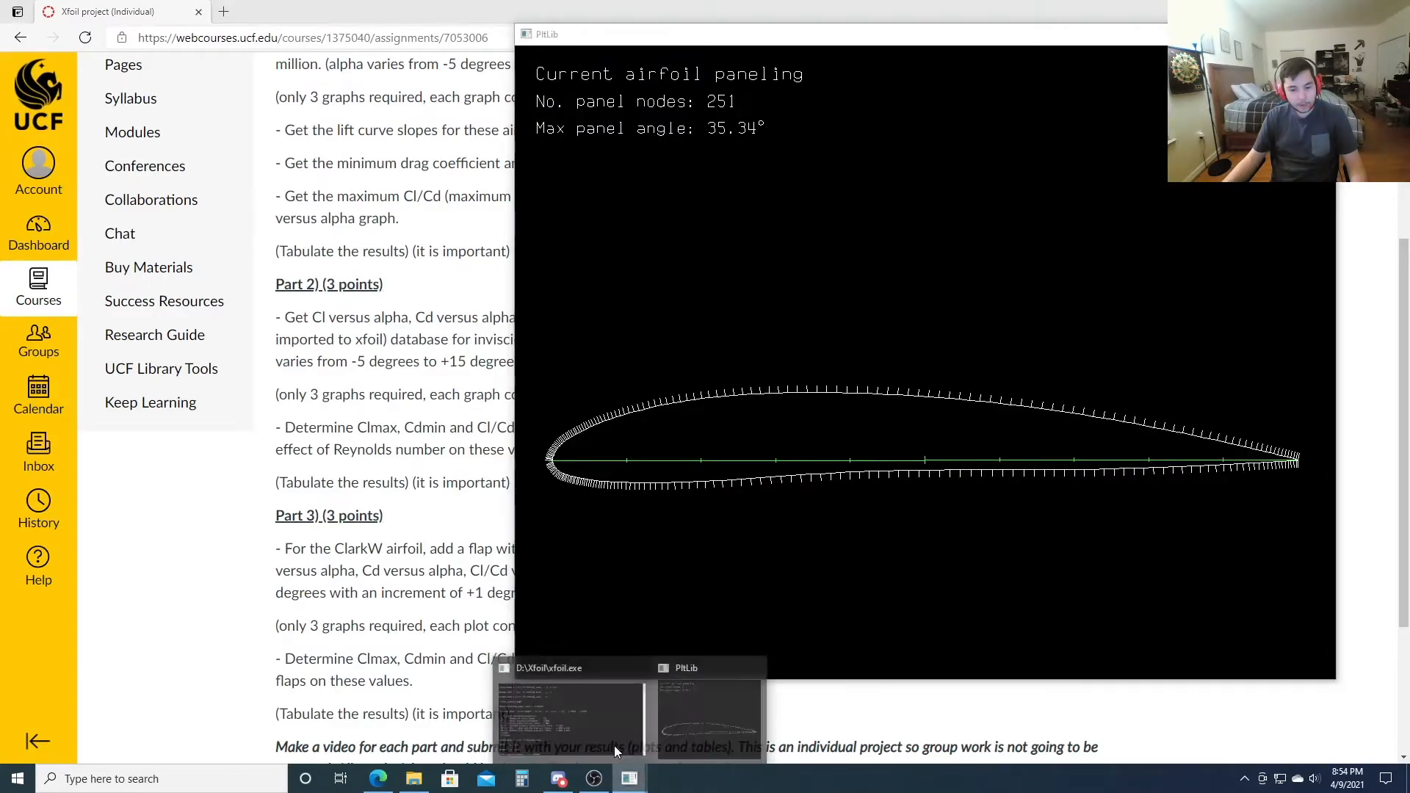
left_click(614, 746)
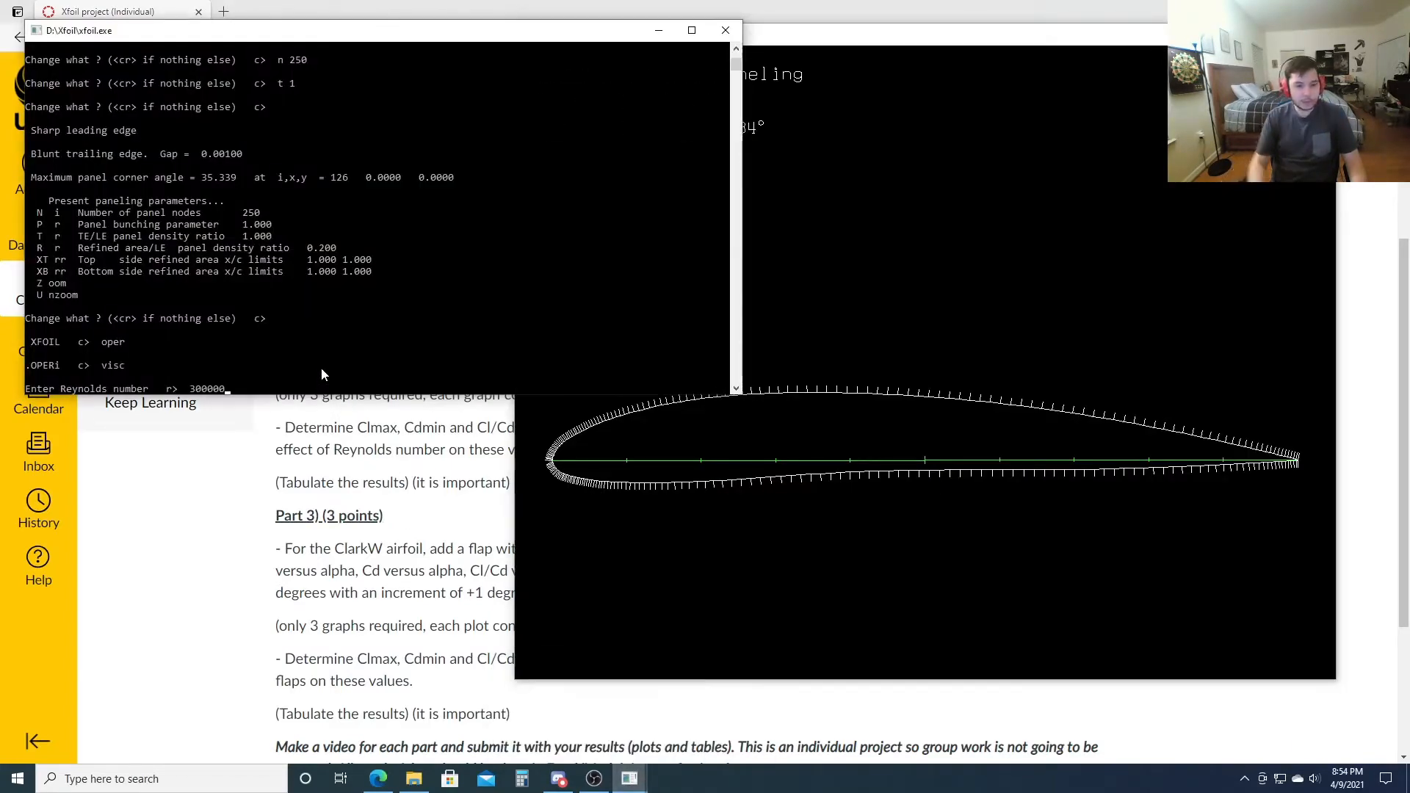
key("Return")
- Set the viscous solution's iteration limit to 100 with ITER
type("iter")
key("Return")
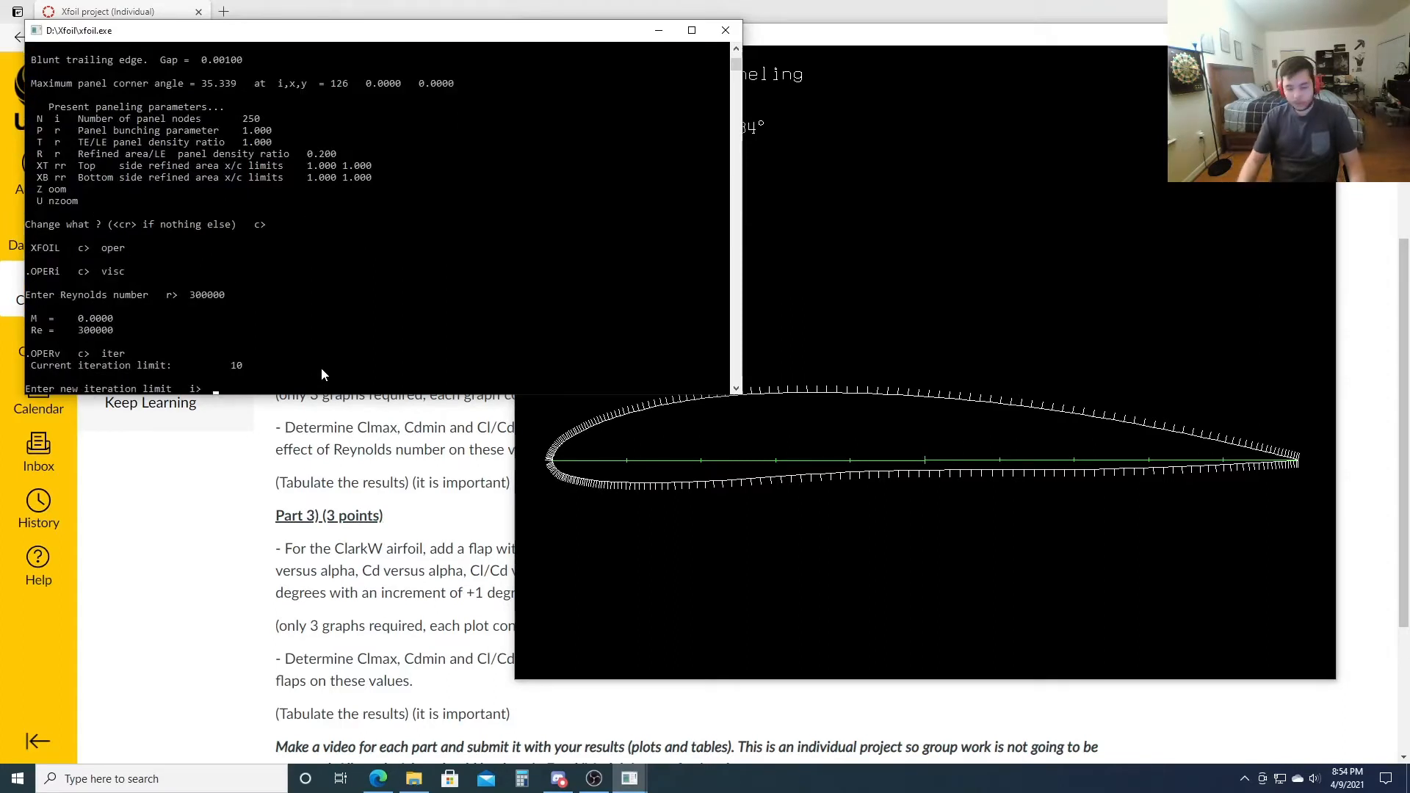
type("100")
key("Return")
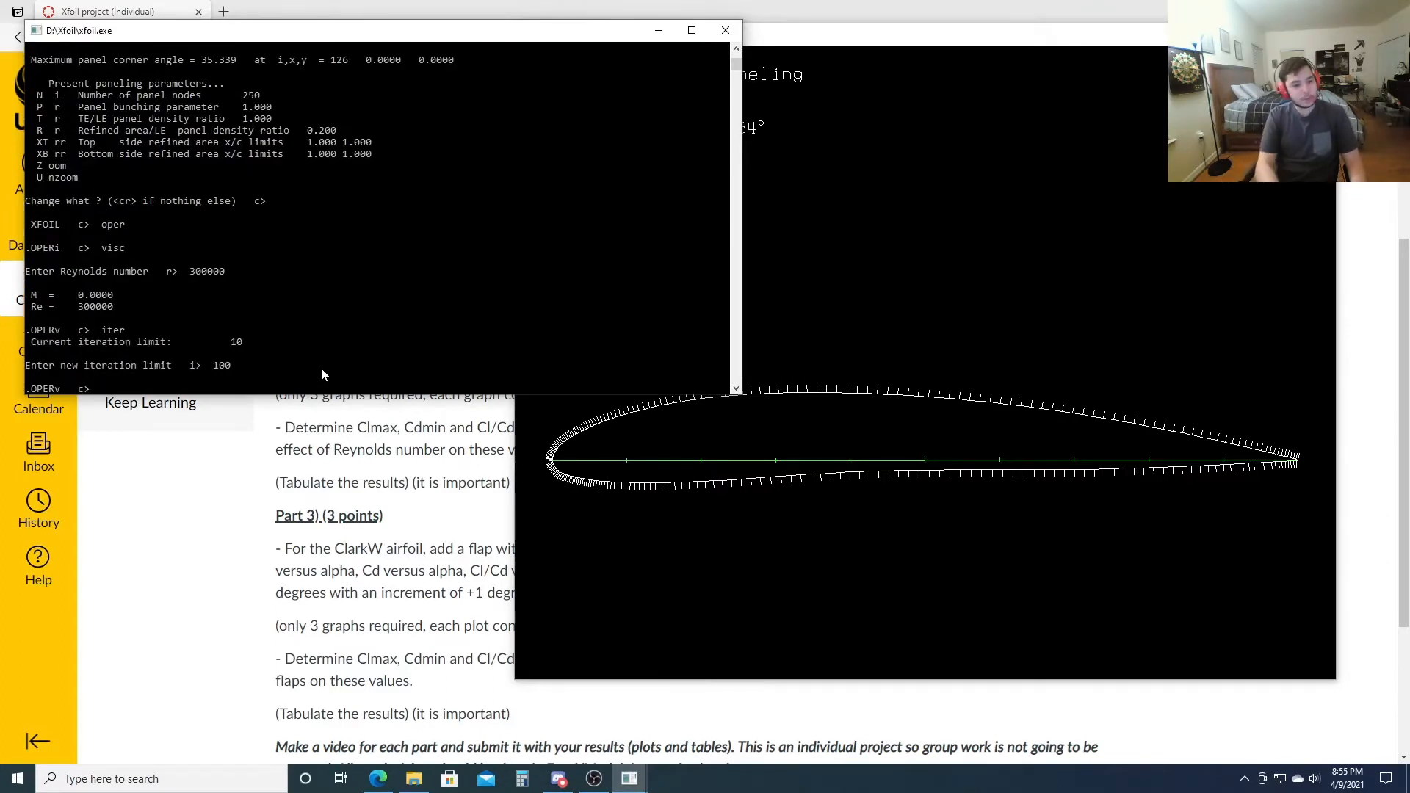
- Enable polar accumulation with PACC, saving to clarkwlaminar without a dump file
type("pacc")
key("Return")
type("c")
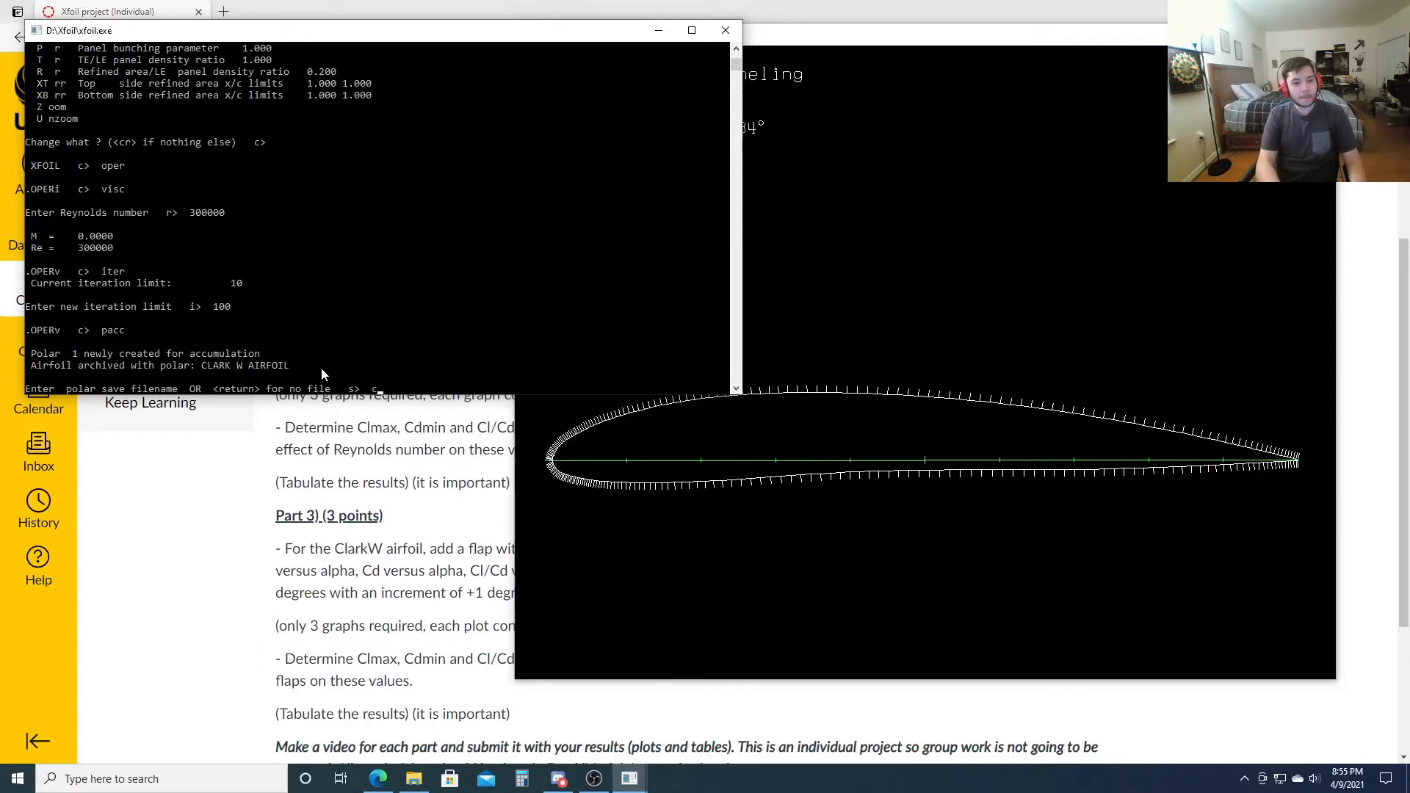
type("larkwlaminar")
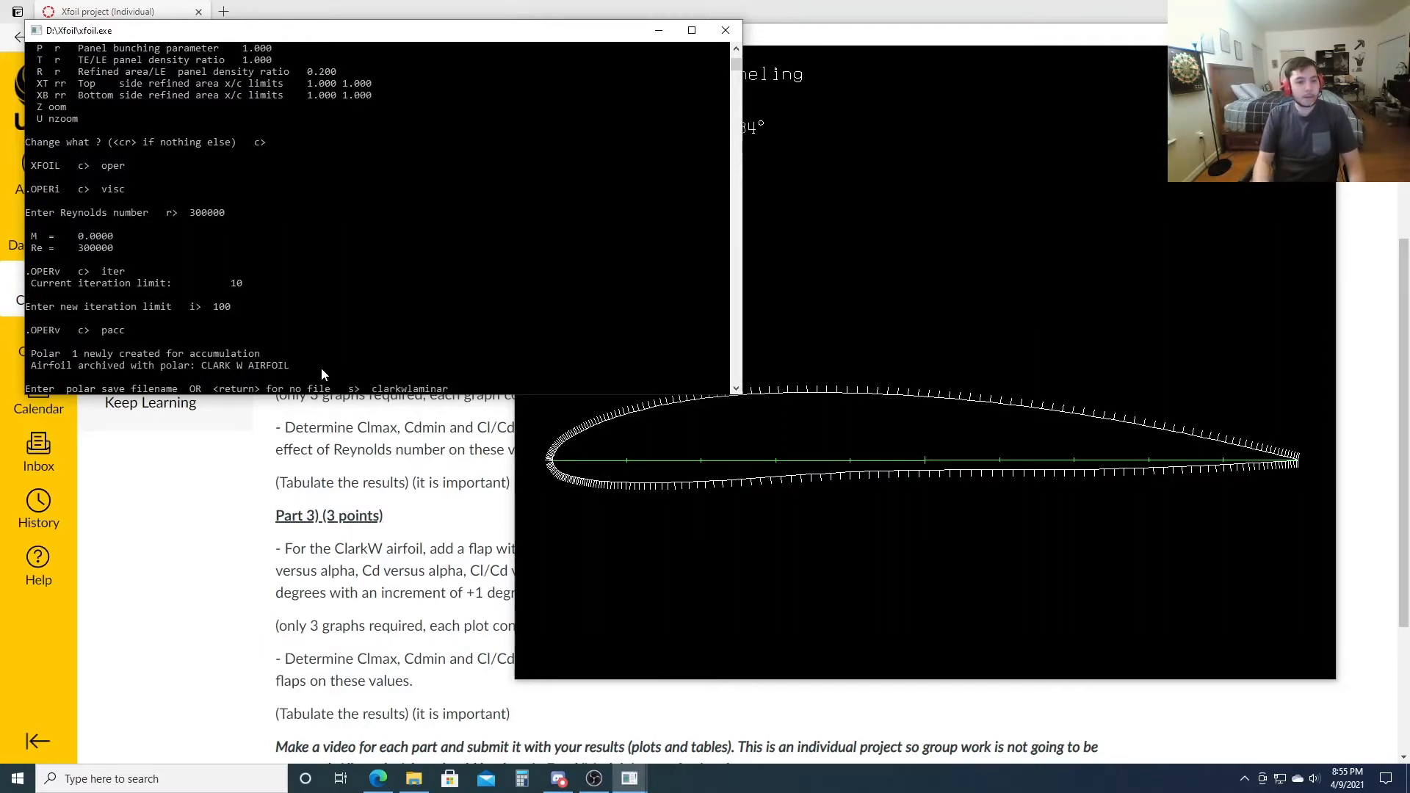
key("Return")
key("Return")
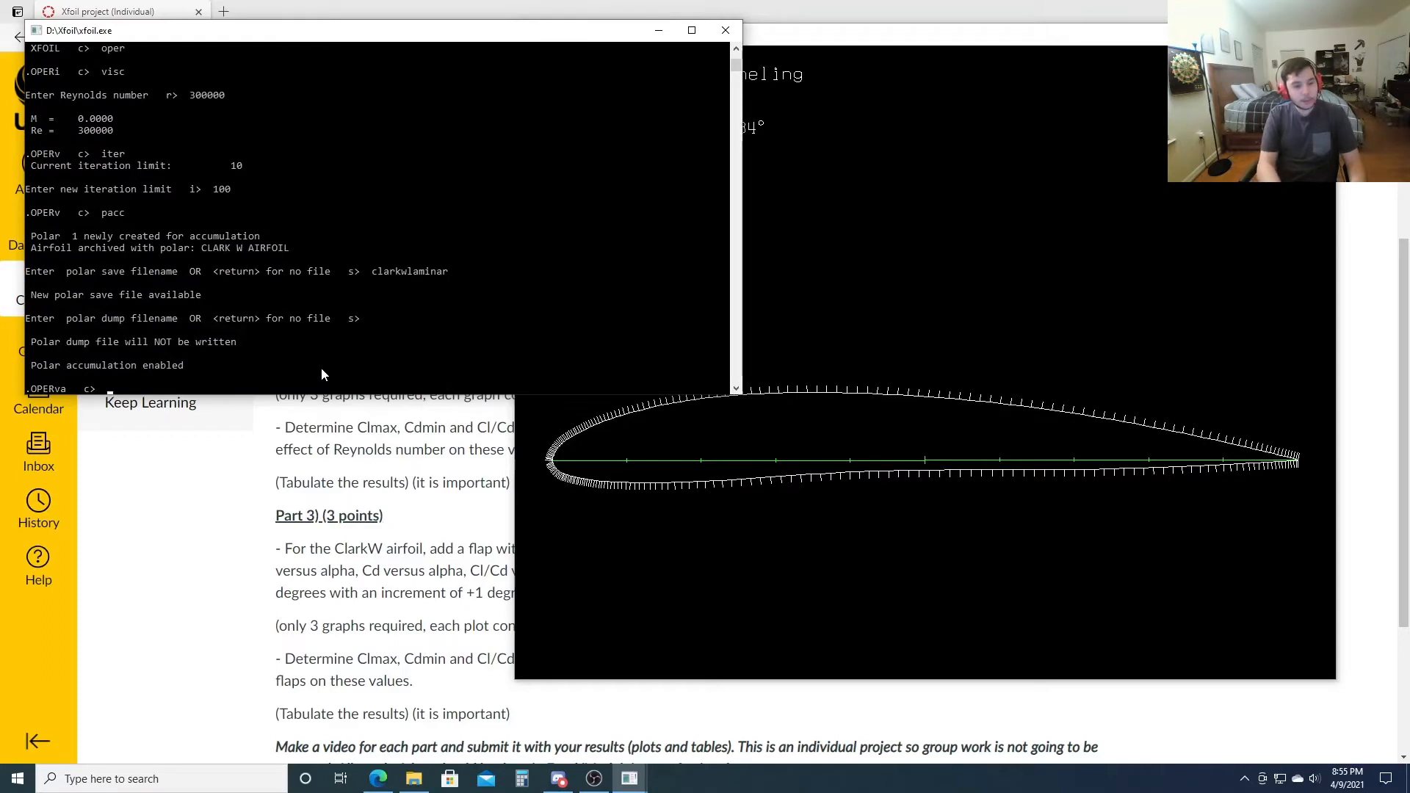
- Turn on polar plotting with SEQP and run the laminar Clark W alpha sequence from -5 to 15 degrees in 1-degree increments
type("seqp")
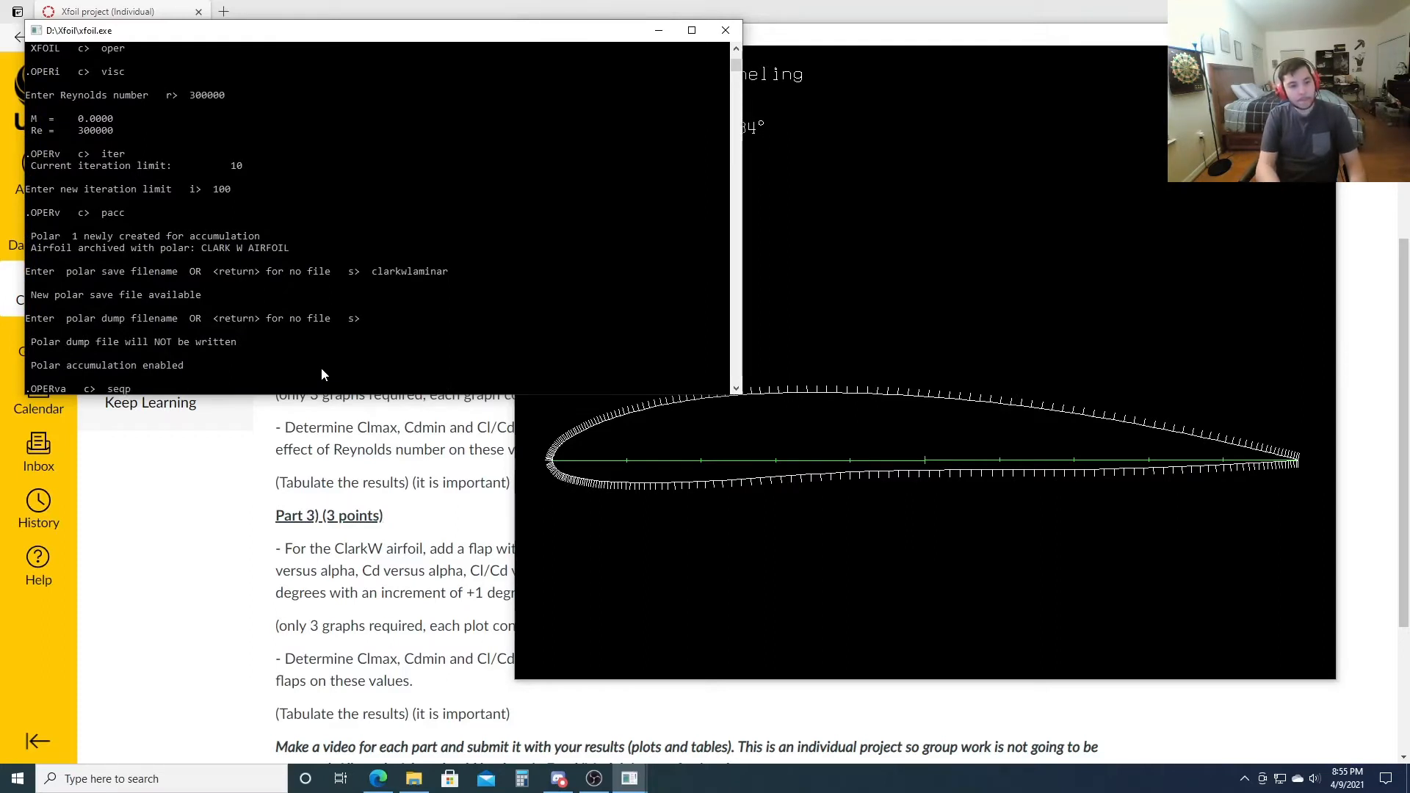
key("Return")
type("aseq -5 15 1")
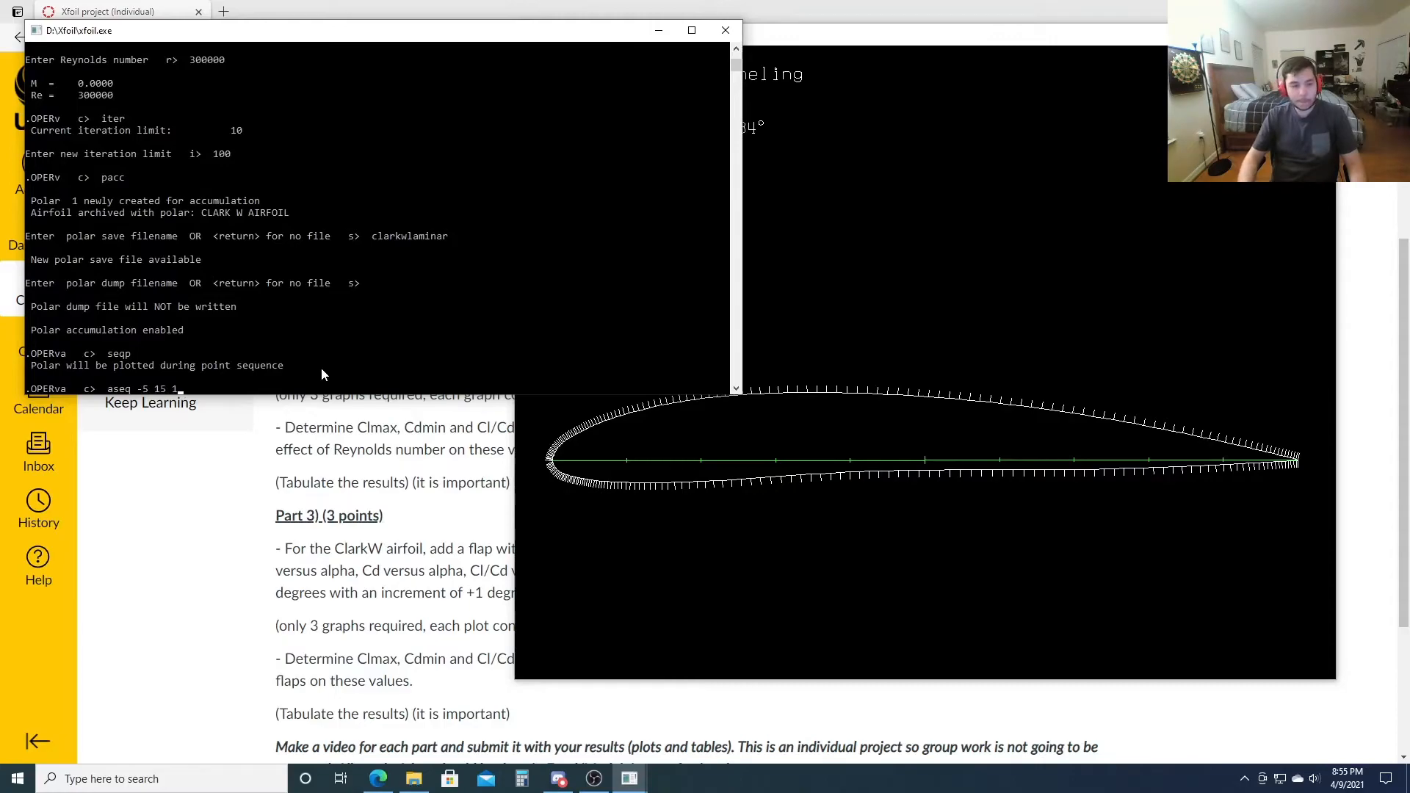
key("Return")
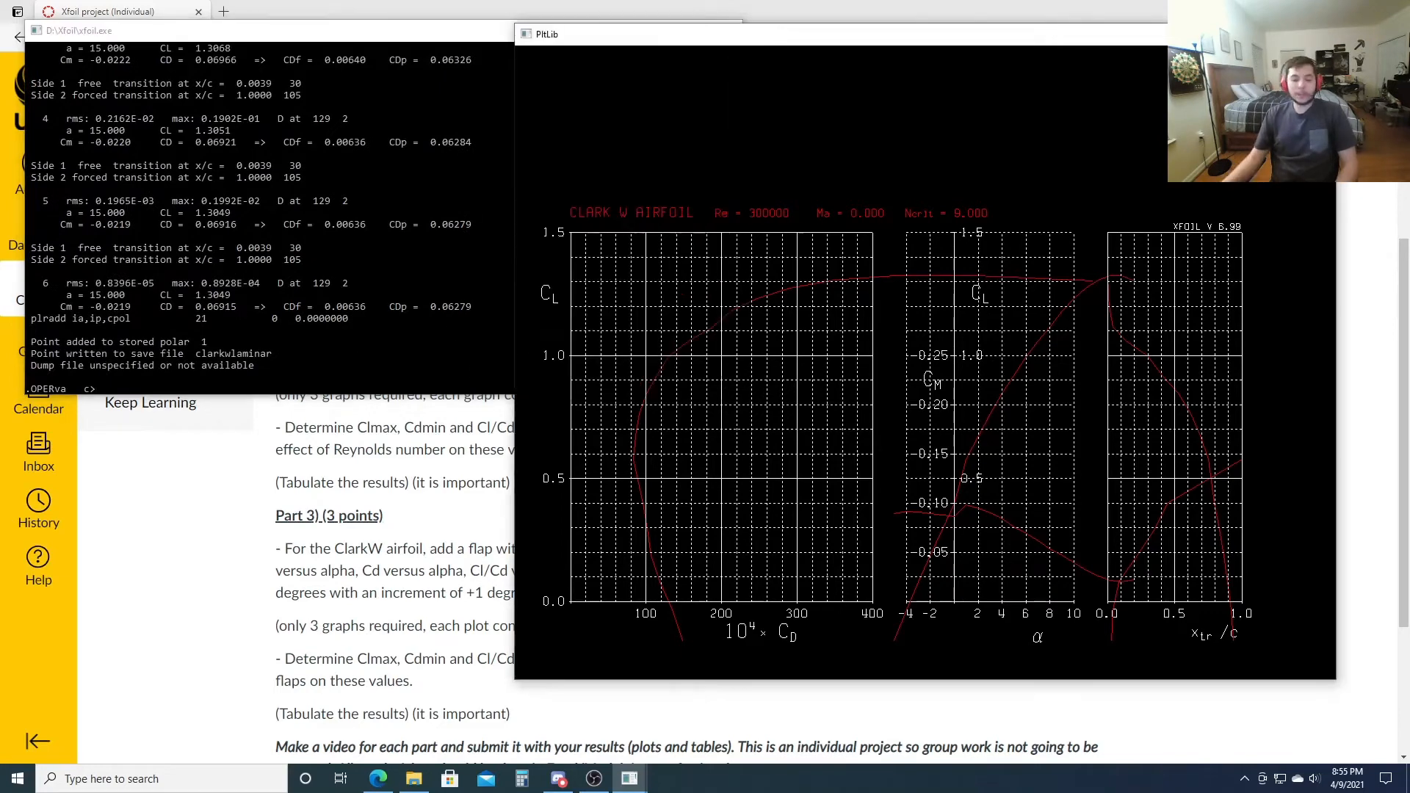
- Open the saved clarkwlaminar polar file from the Xfoil folder in Notepad and review its coefficient table
left_click(414, 778)
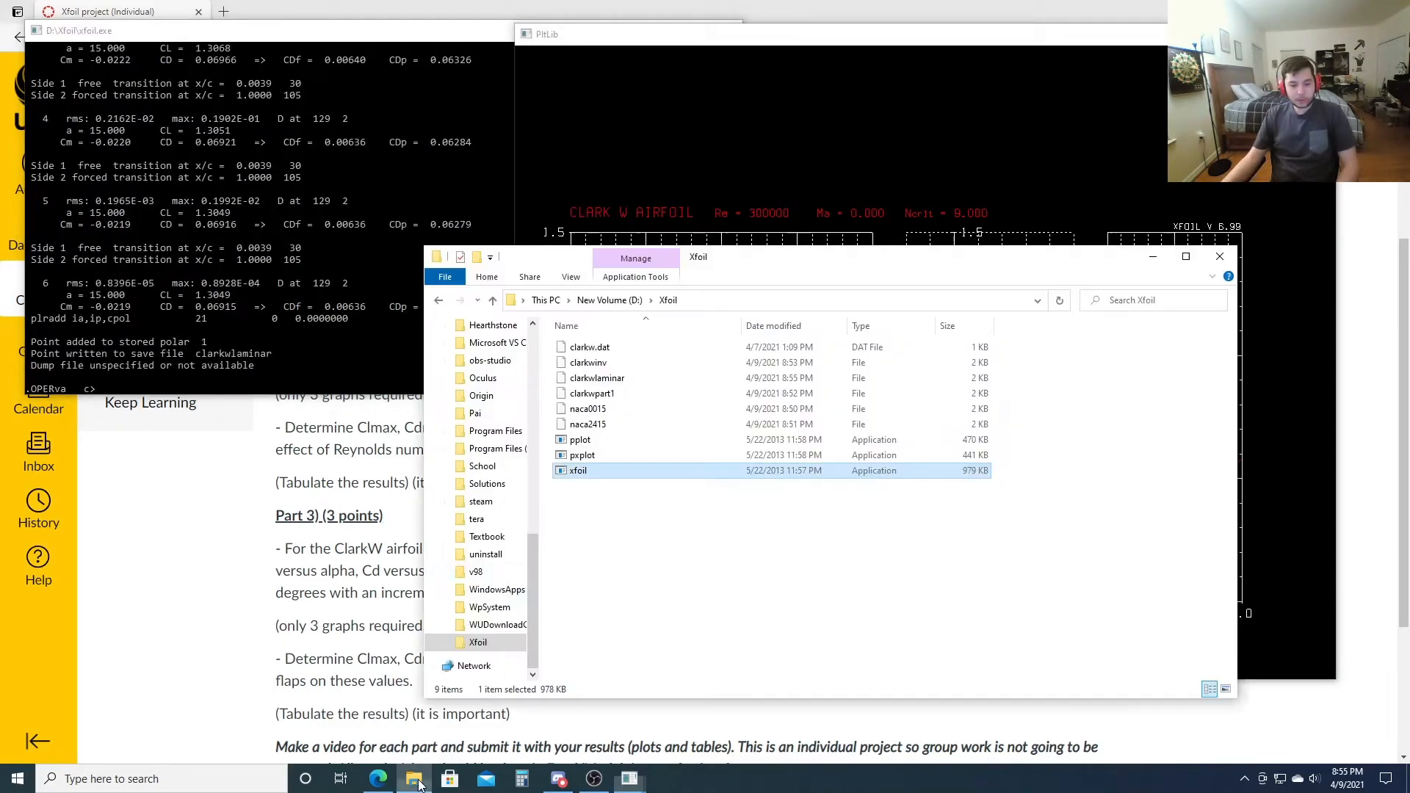
double_click(597, 377)
left_click(633, 406)
left_click(754, 547)
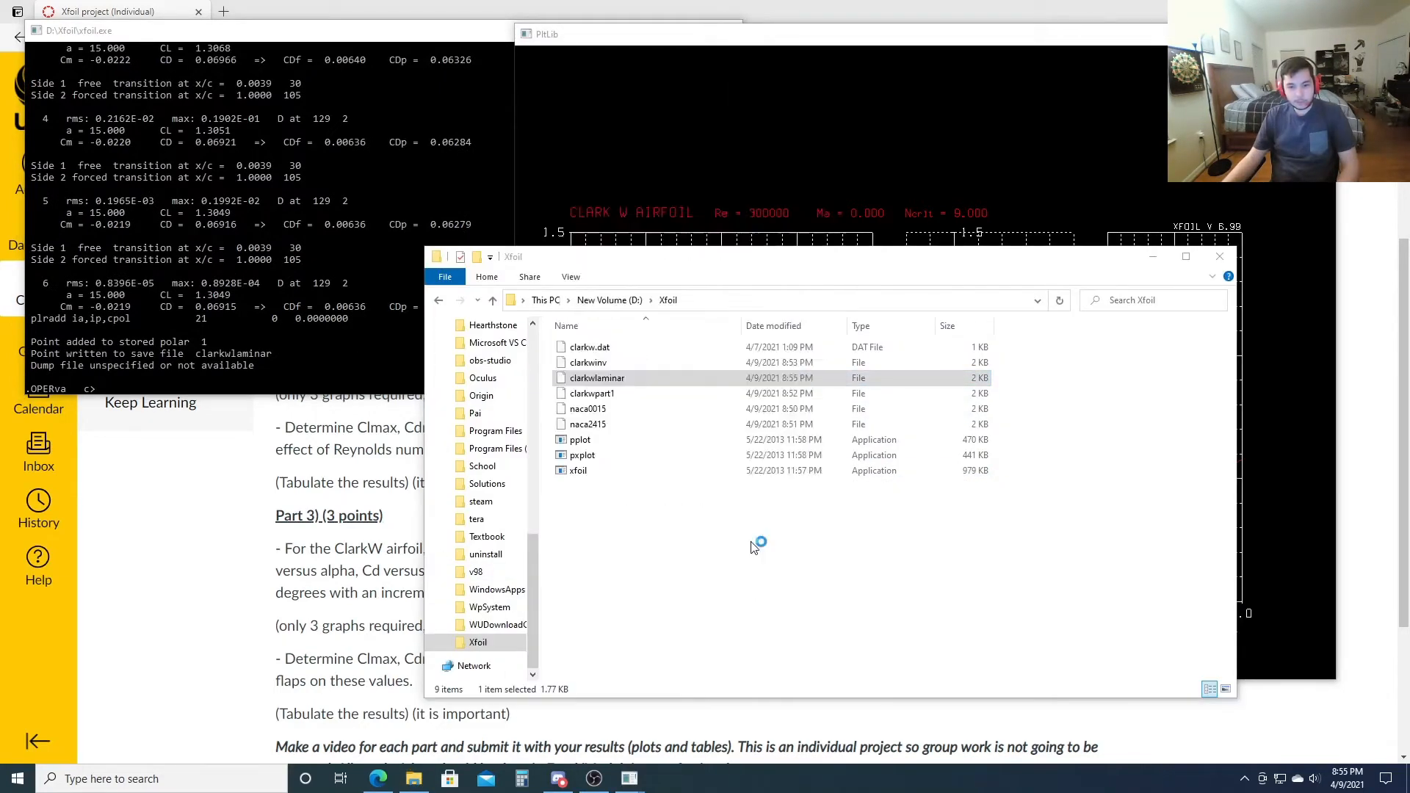
left_click(1293, 147)
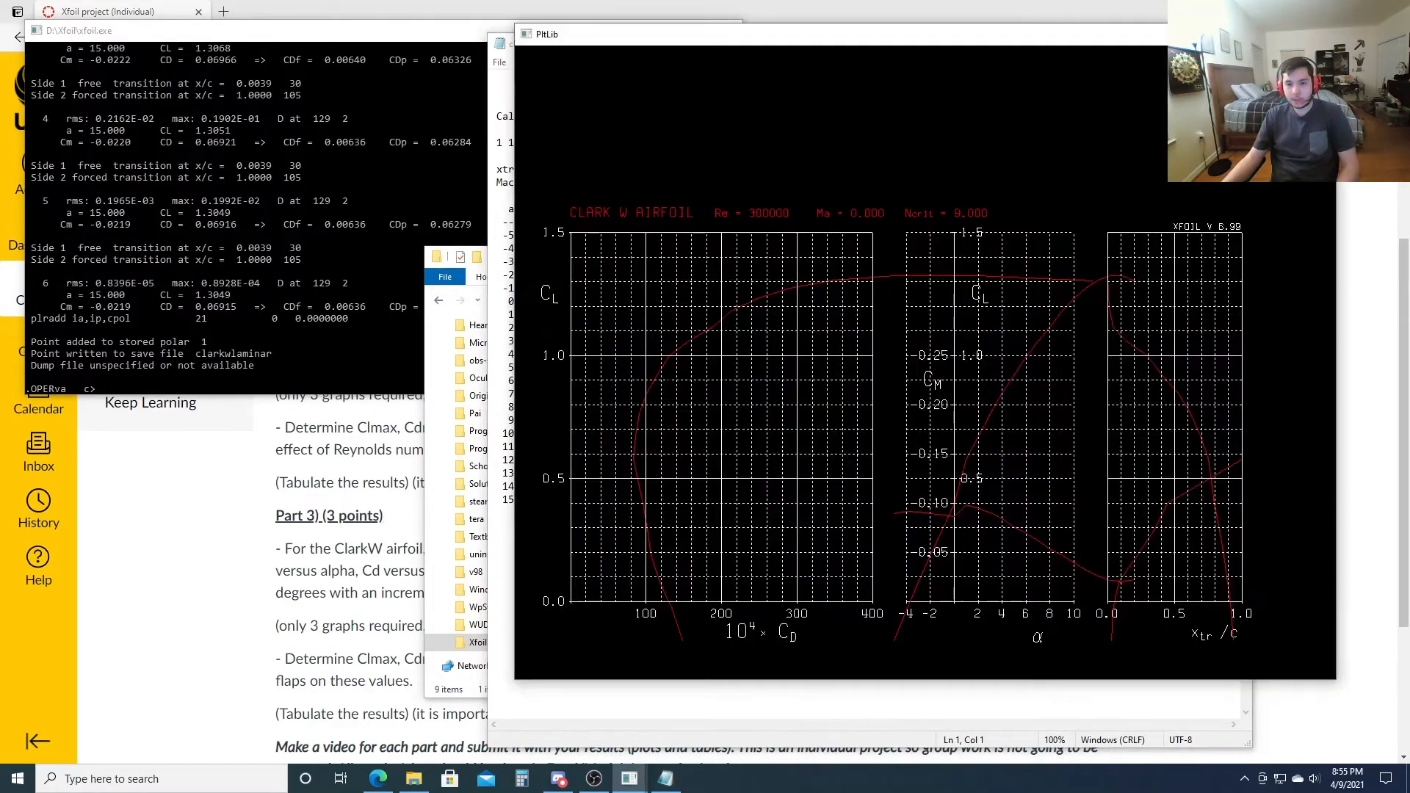
left_click(689, 712)
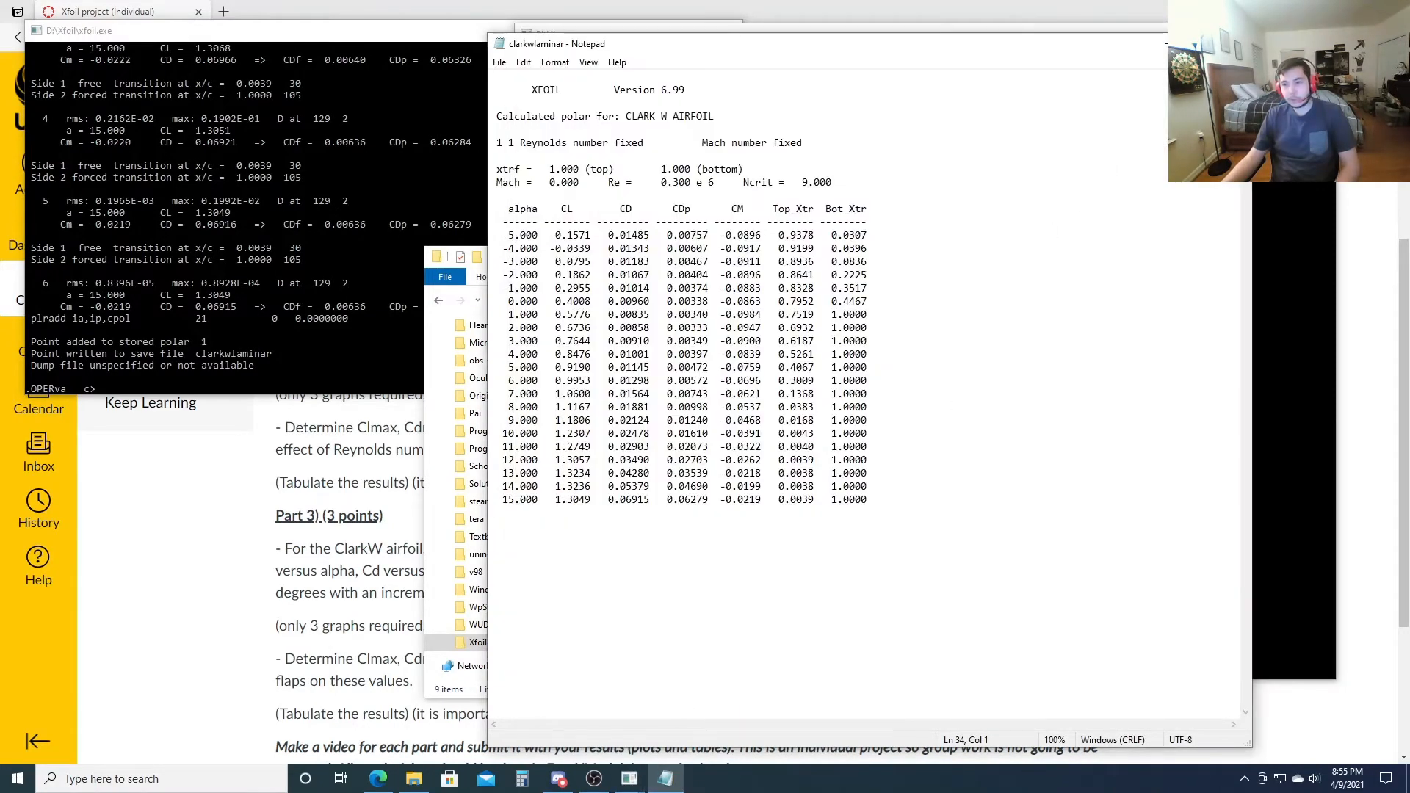
- Close the clarkwlaminar polar file and the finished XFOIL session, and start a fresh XFOIL session from the Xfoil folder
left_click(1236, 44)
left_click(490, 150)
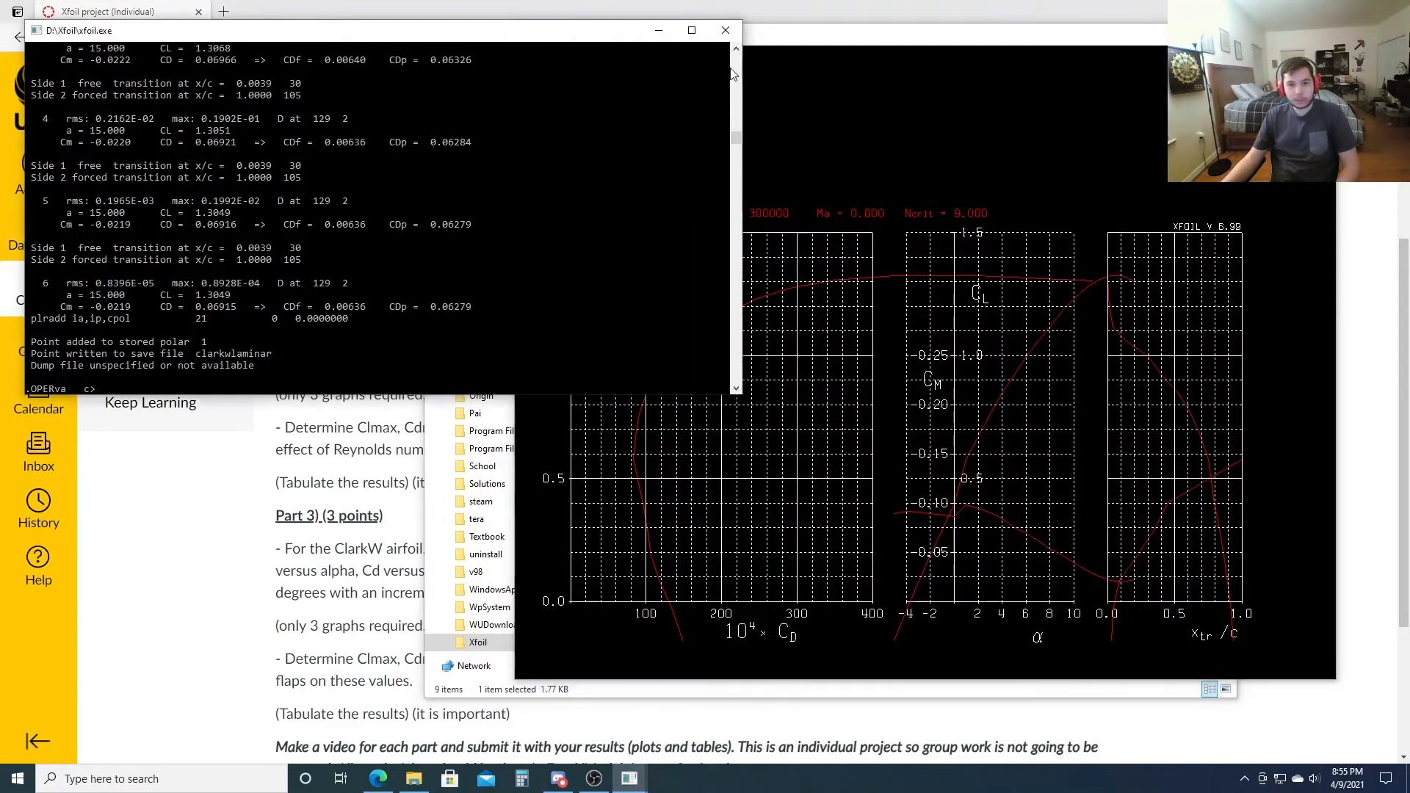
left_click(726, 30)
double_click(584, 470)
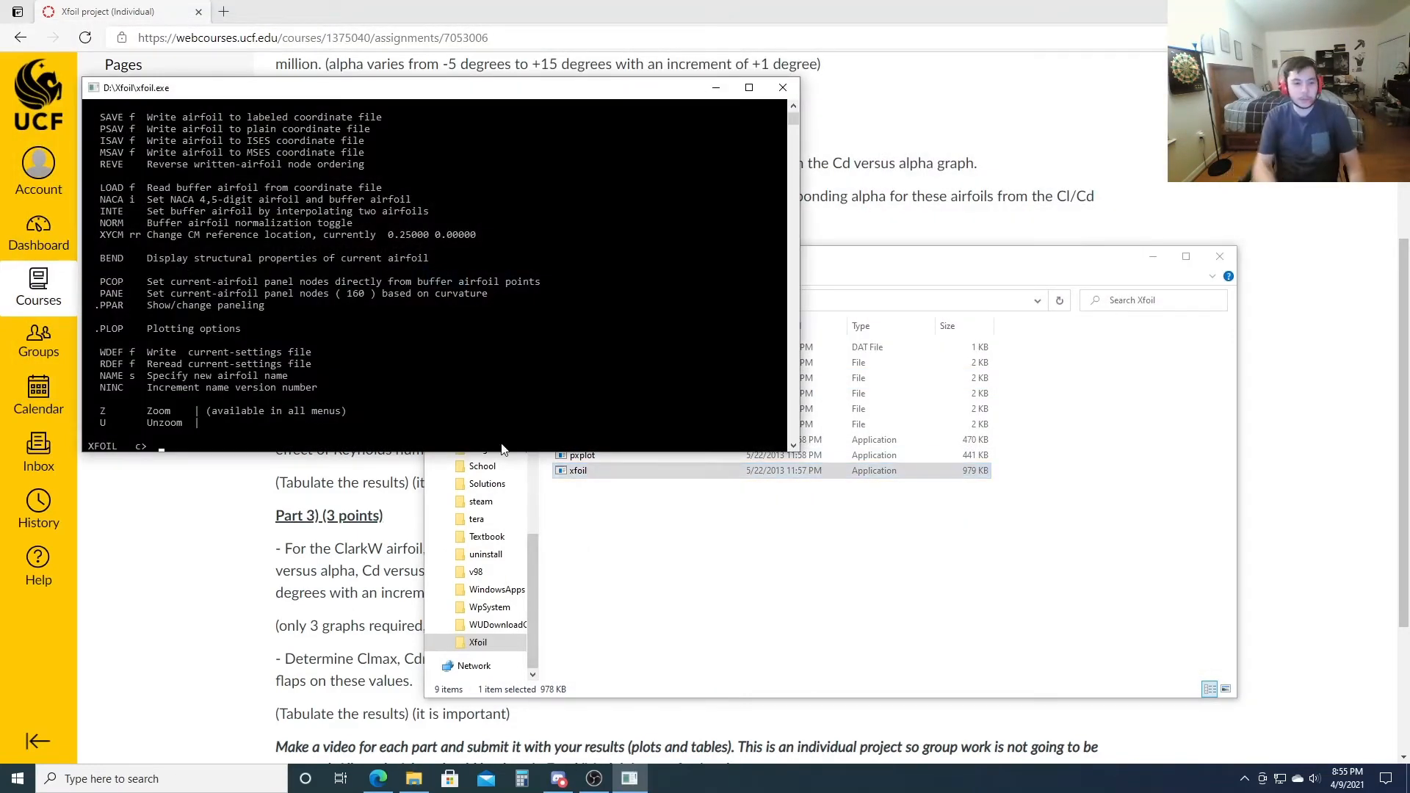
- Load the Clark W airfoil from clarkw.dat and move the plot window away from the XFOIL console
type("laood")
key("Return")
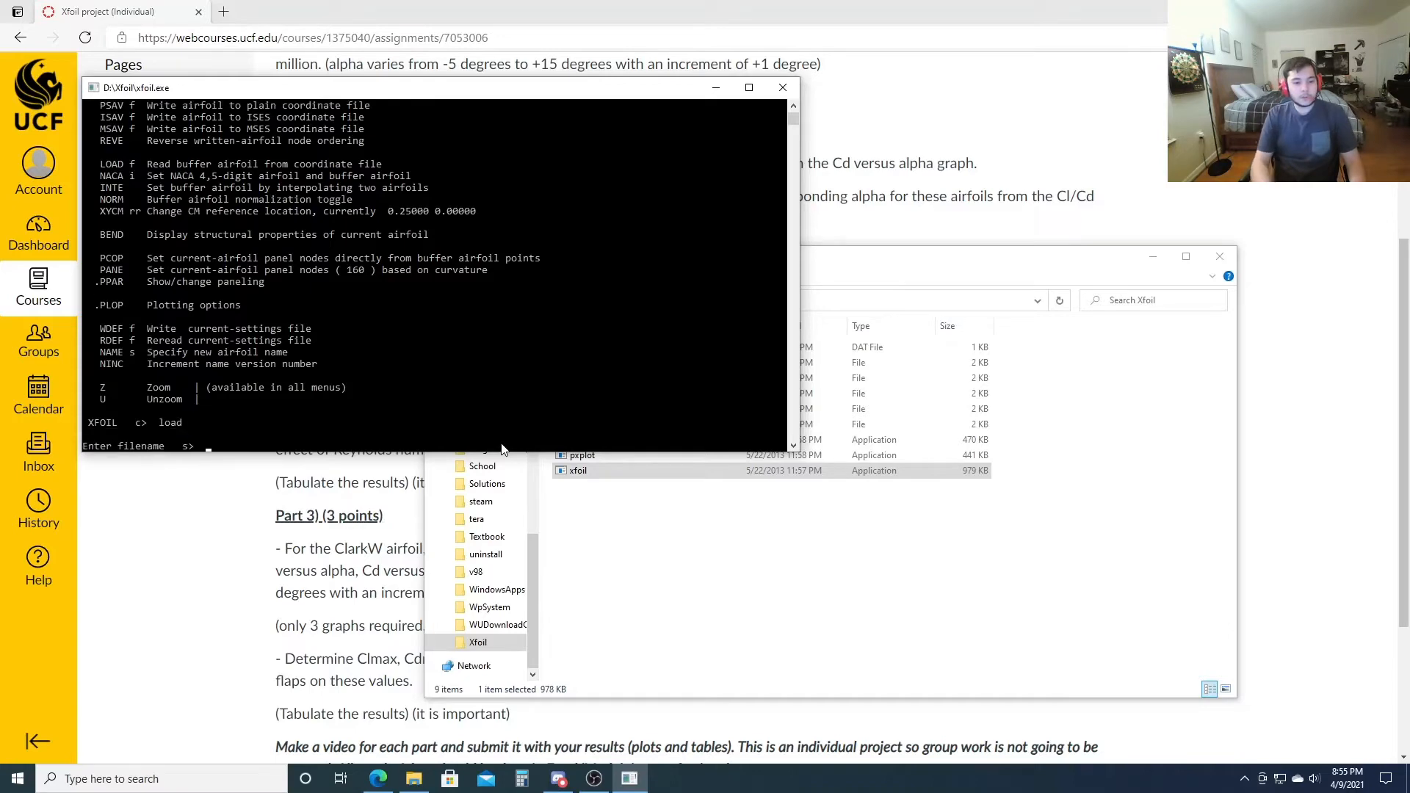
type("calr")
key("BackSpace")
key("BackSpace")
key("BackSpace")
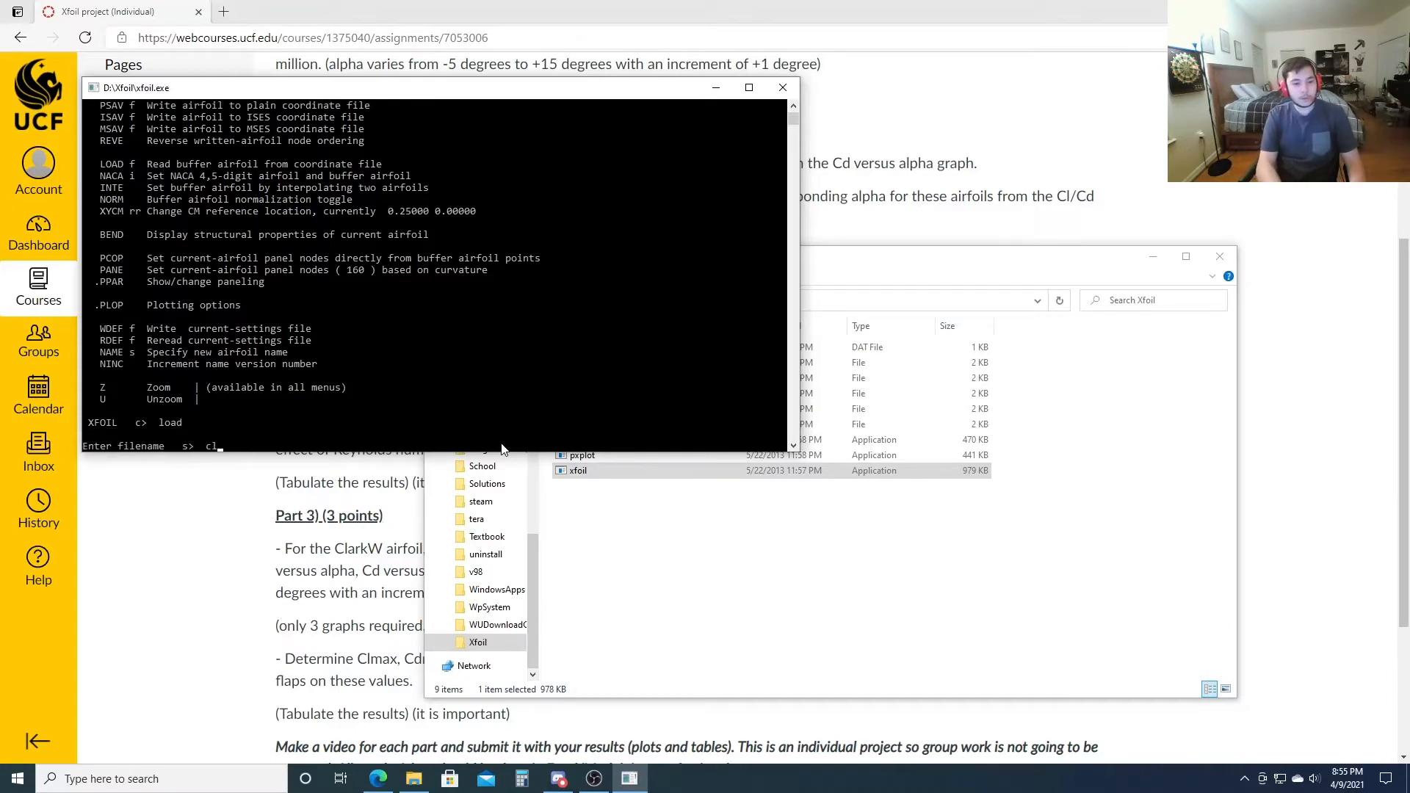
type("arke.dat")
key("Return")
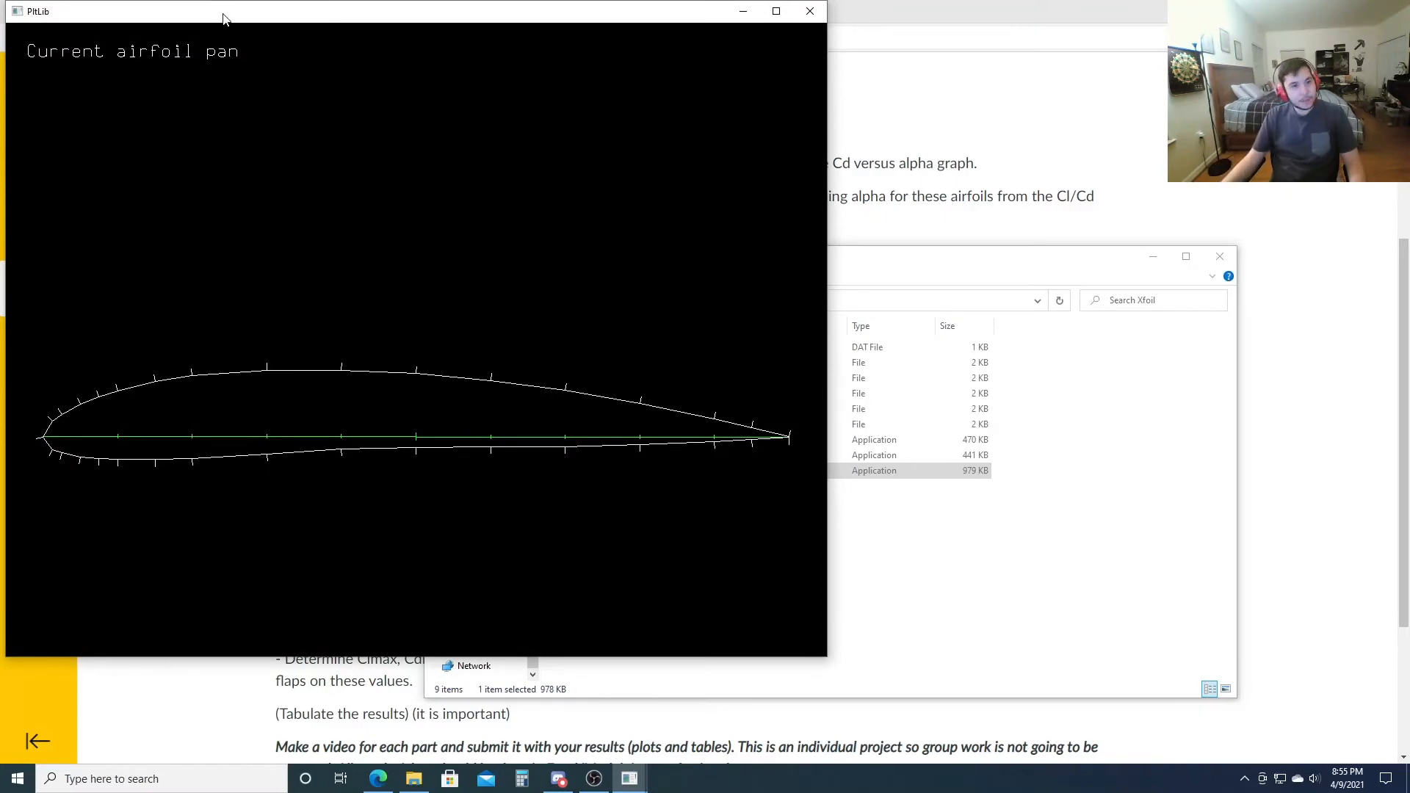
left_click_drag(224, 12, 829, 15)
left_click(398, 285)
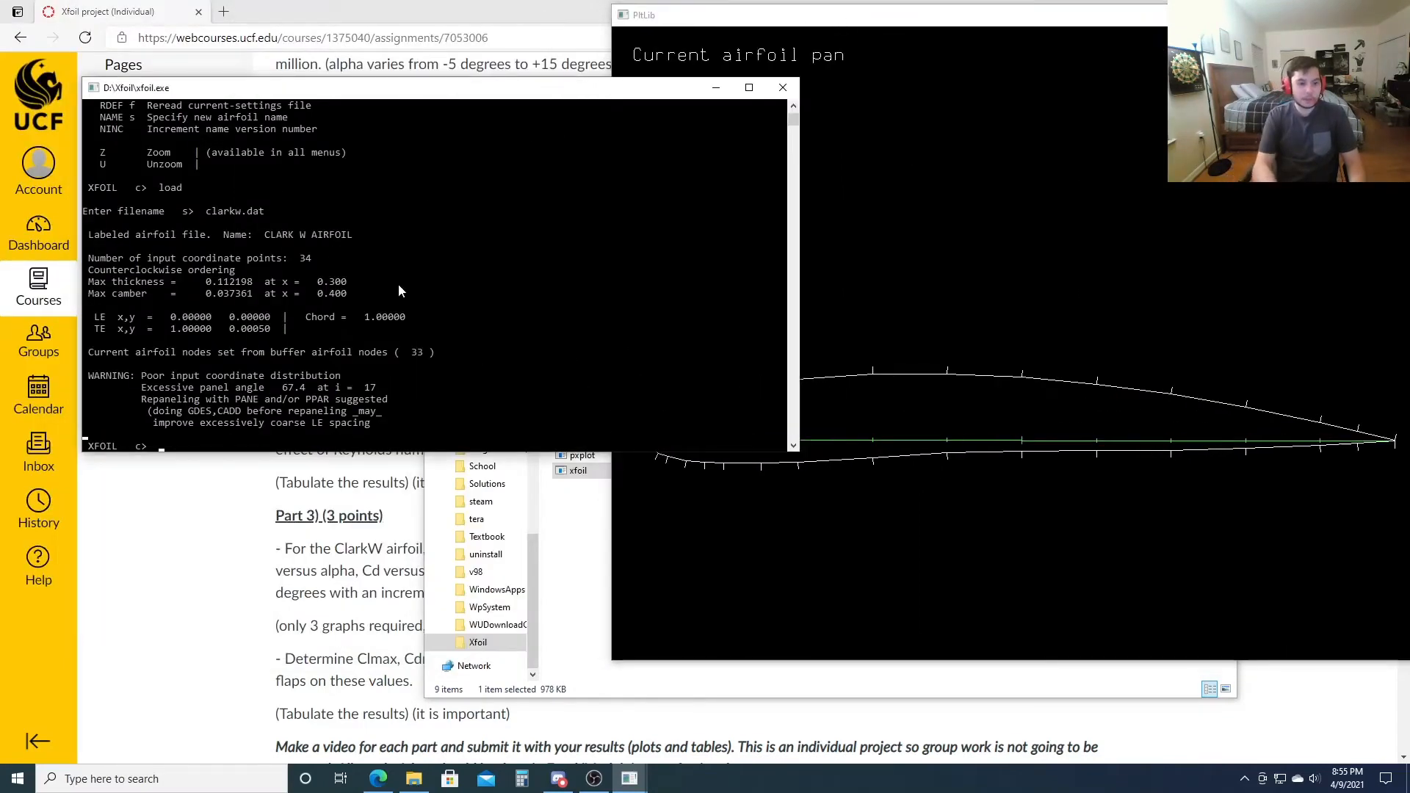
- Repanel the airfoil with PANE, and use PPAR to set 250 panel nodes and a TE/LE panel density ratio of 1
type("pane")
key("Return")
type("p")
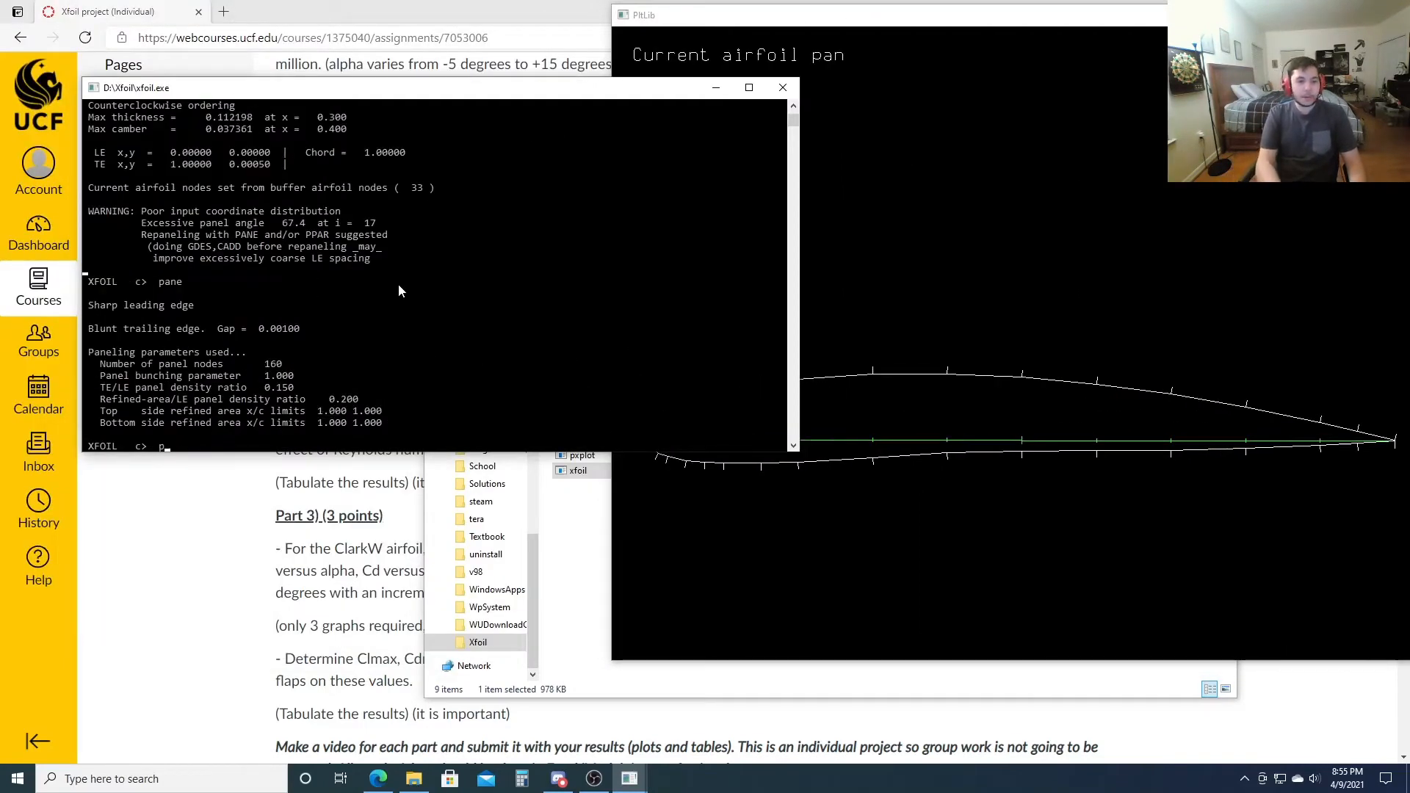
type("par")
key("Return")
type("n")
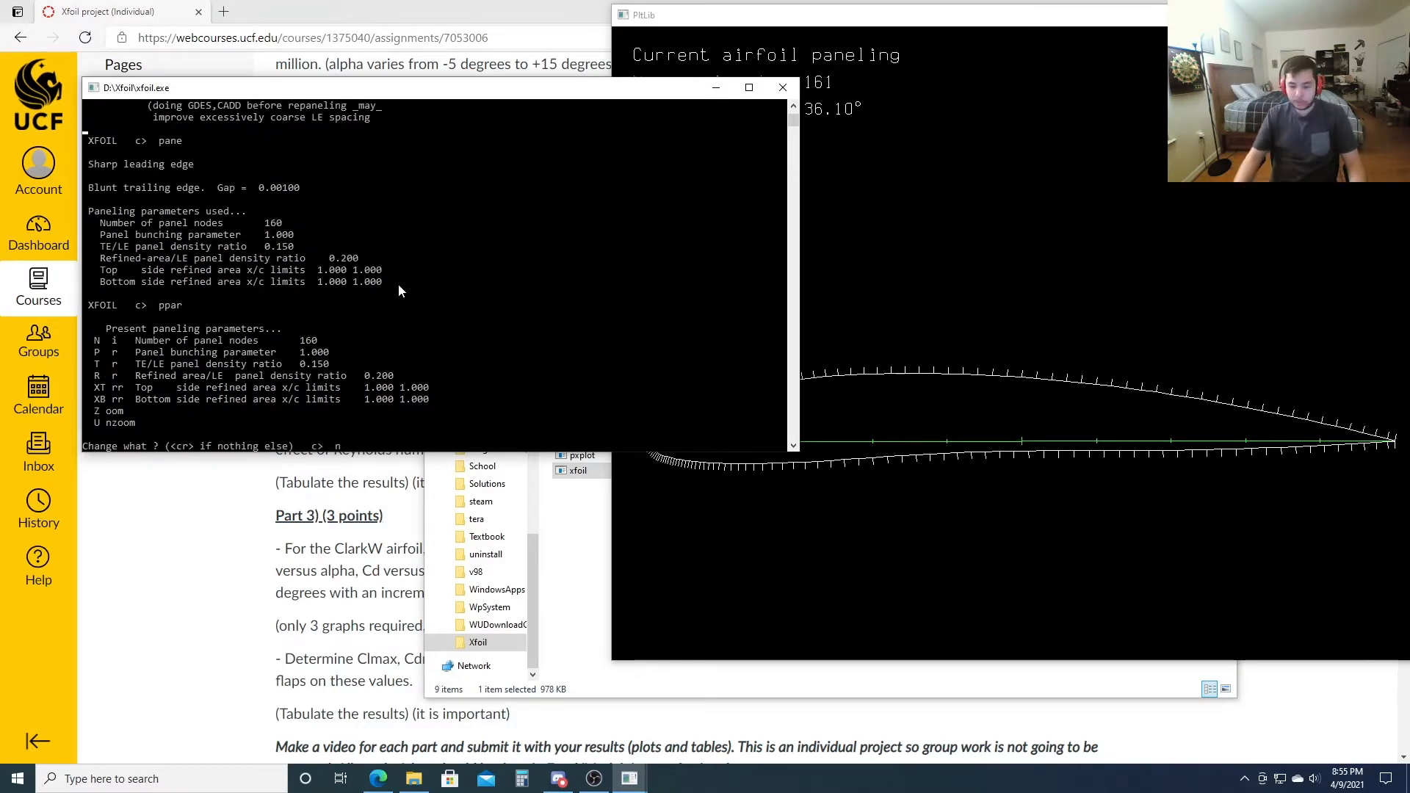
type(" 250")
key("Return")
type("t 1")
key("Return")
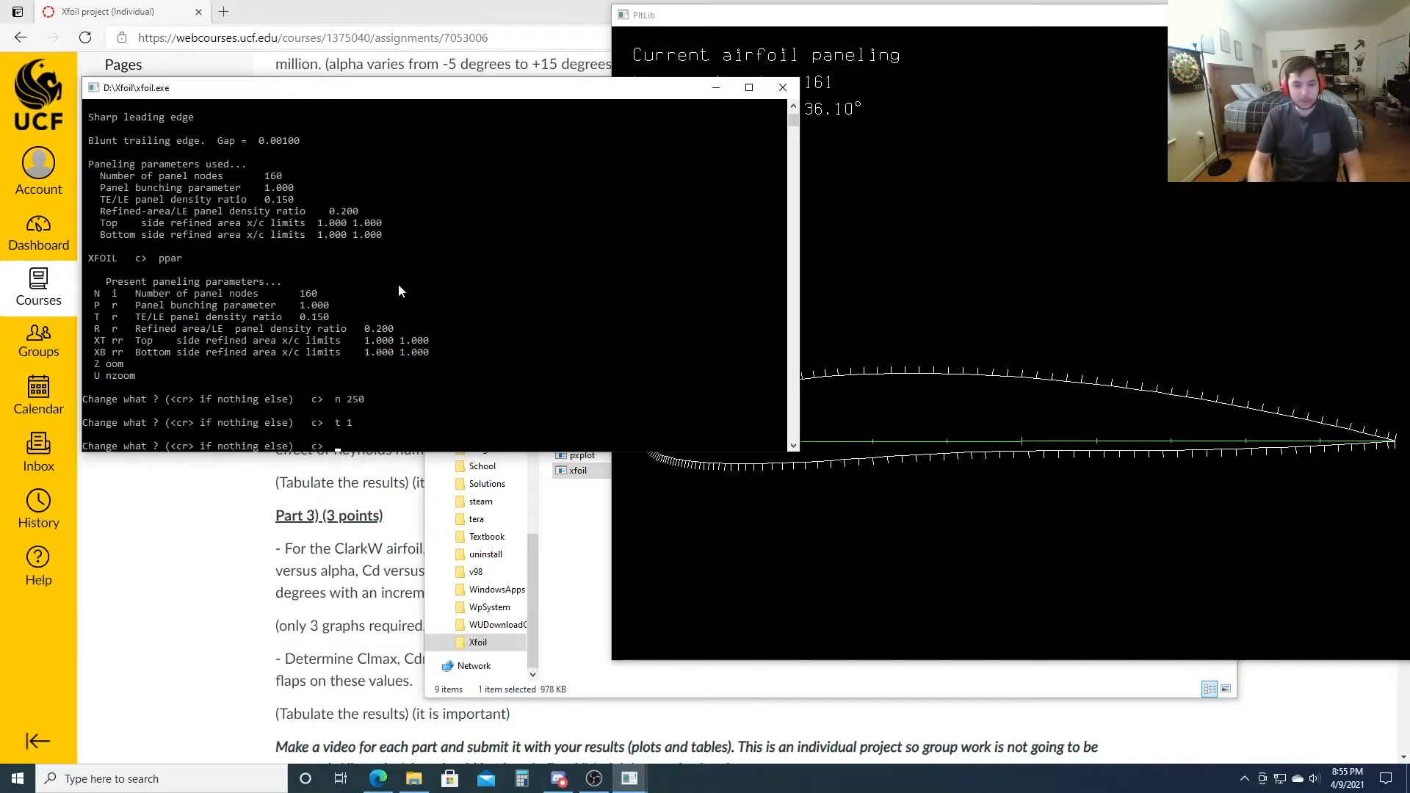
key("Return")
key("Return")
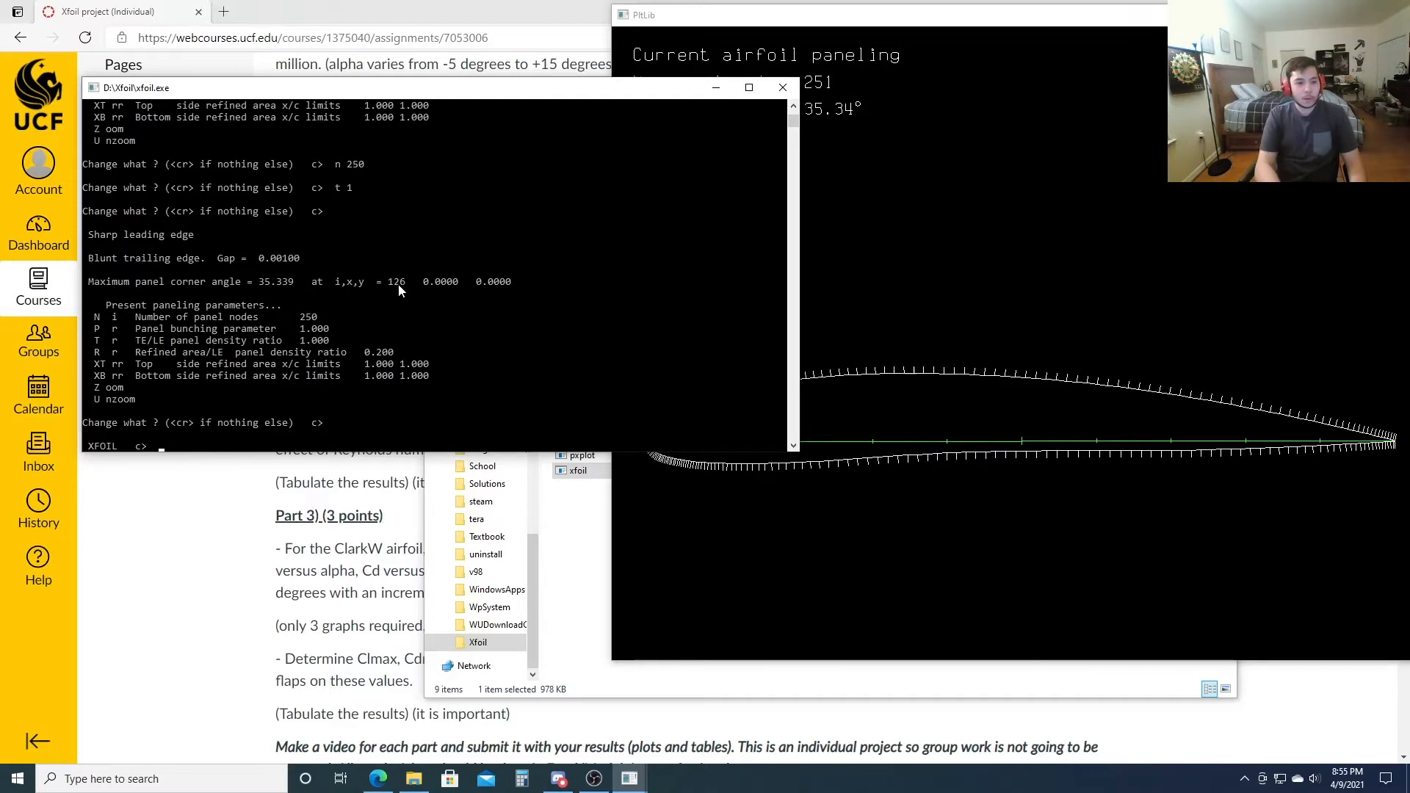
- Enter the OPER routine and enable viscous analysis at a Reynolds number of 1000000
type("oper")
key("Return")
type("visc")
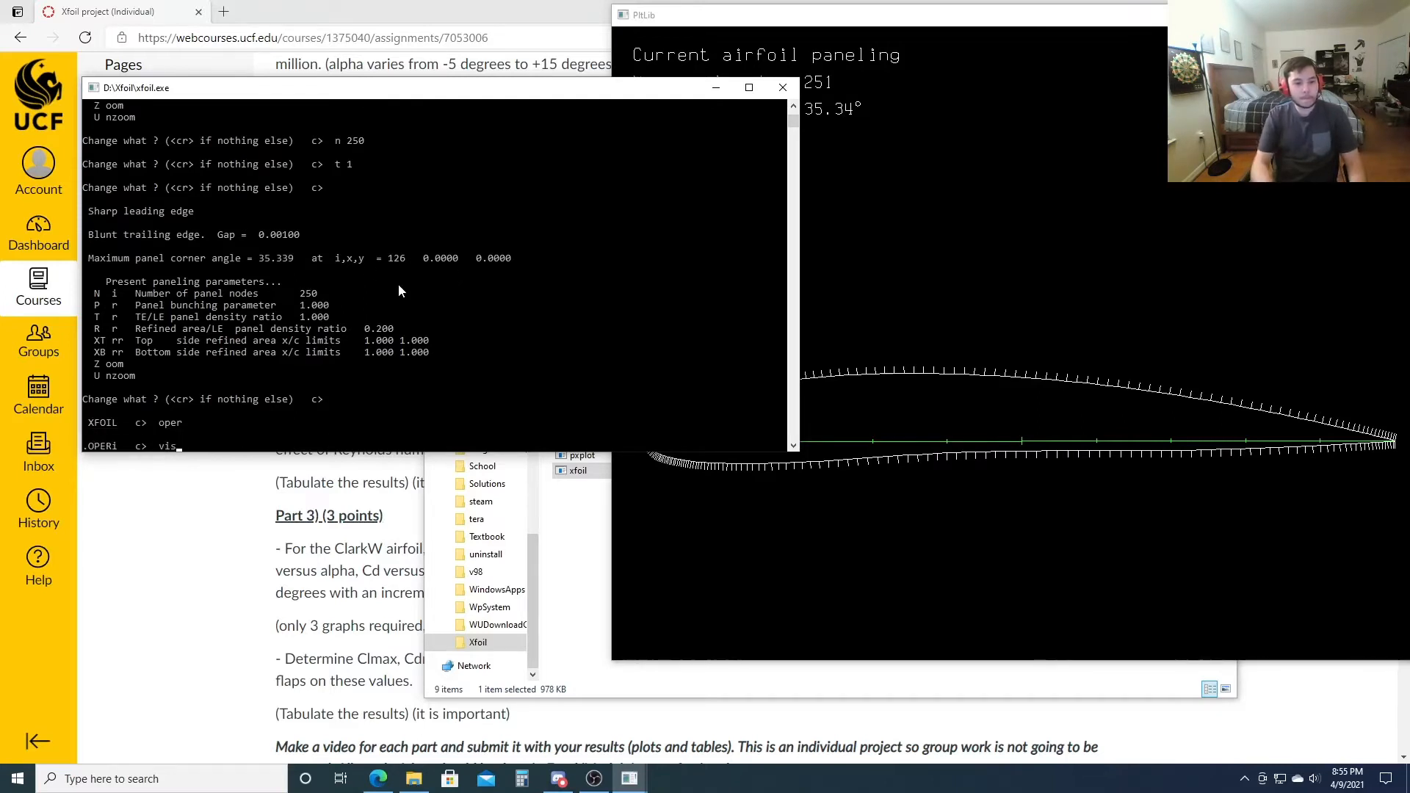
key("Return")
type("1000000")
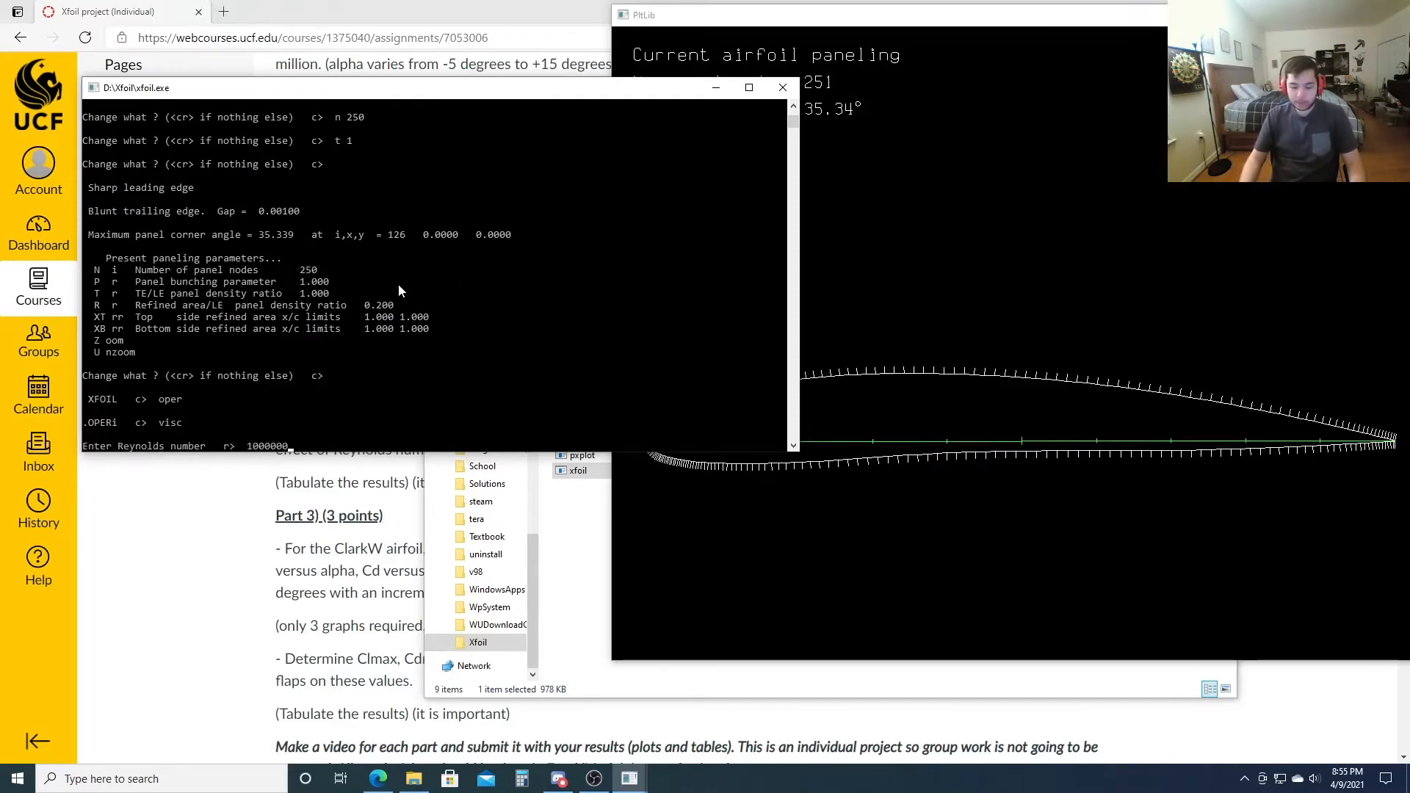
key("Return")
- Set the viscous iteration limit to 100 with ITER
type("iter")
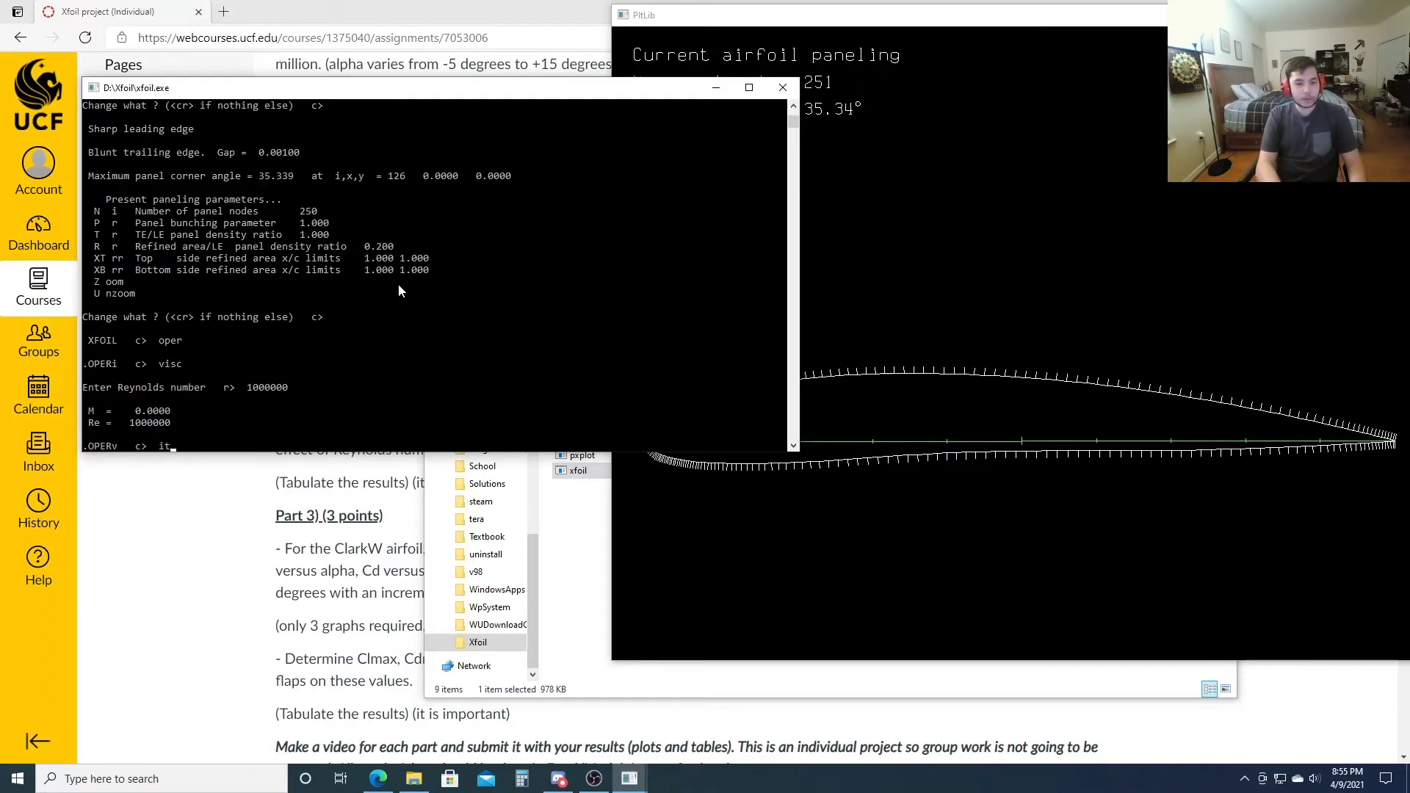
key("Return")
type("100")
key("Return")
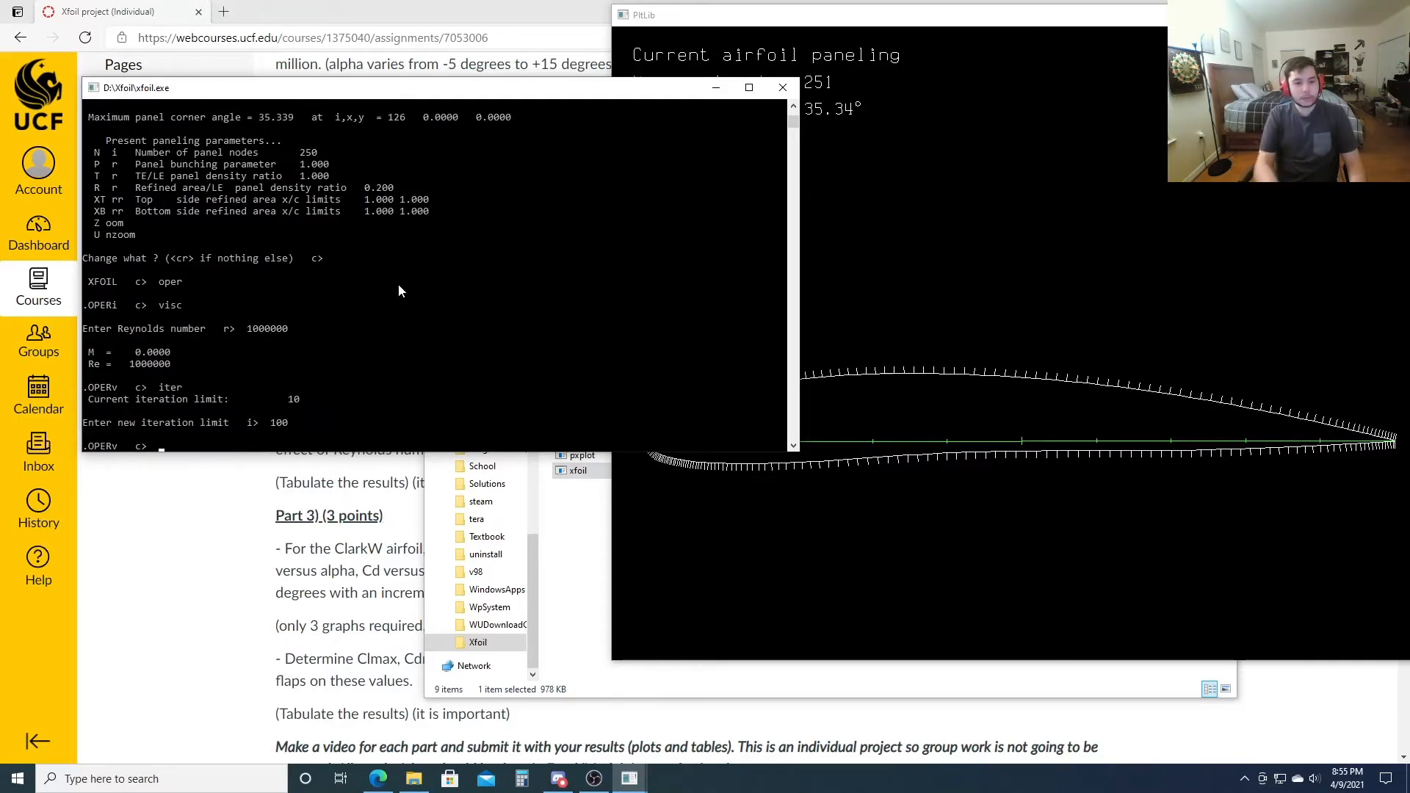
- Enable polar accumulation with PACC, saving to clarkwvisc without a dump file
type("pacc")
key("Return")
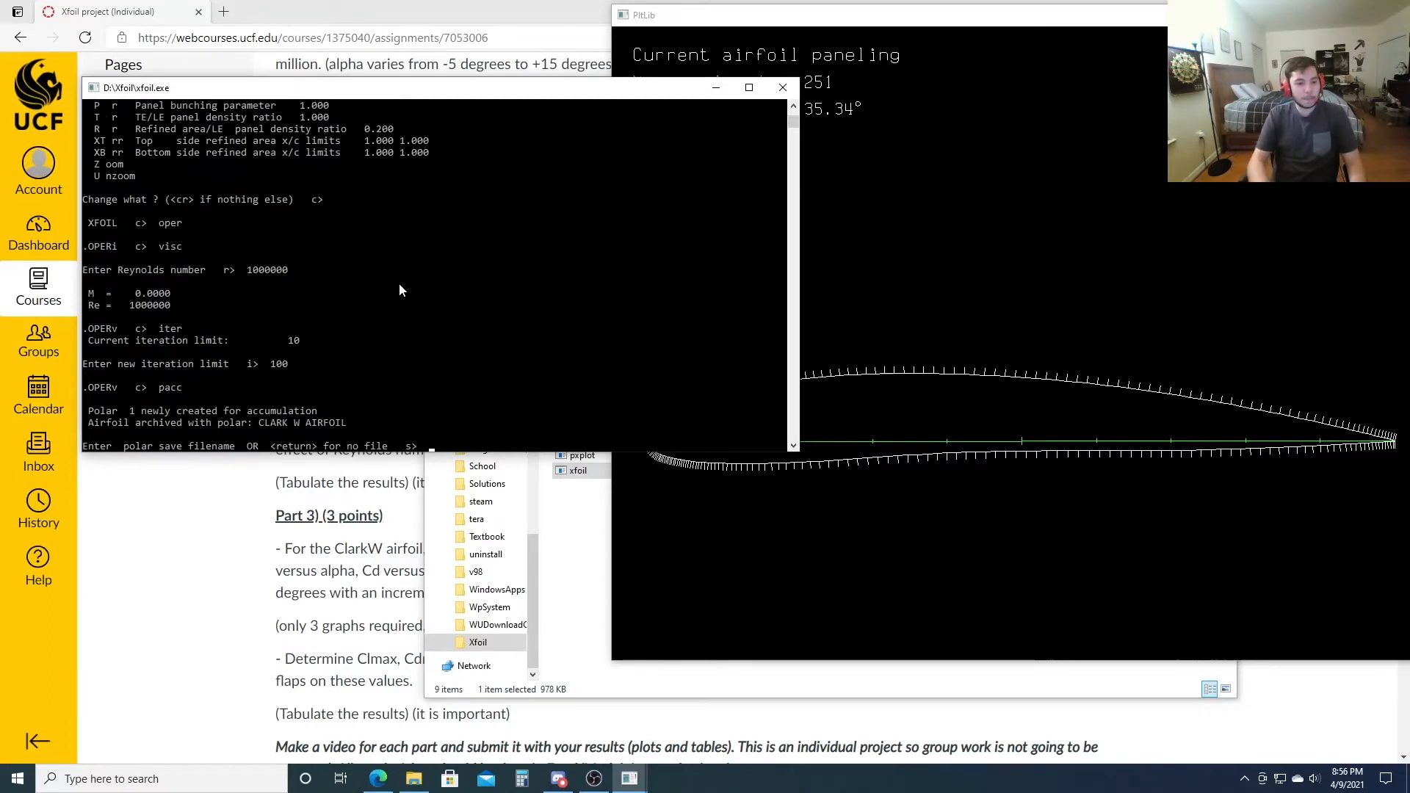
type("clar")
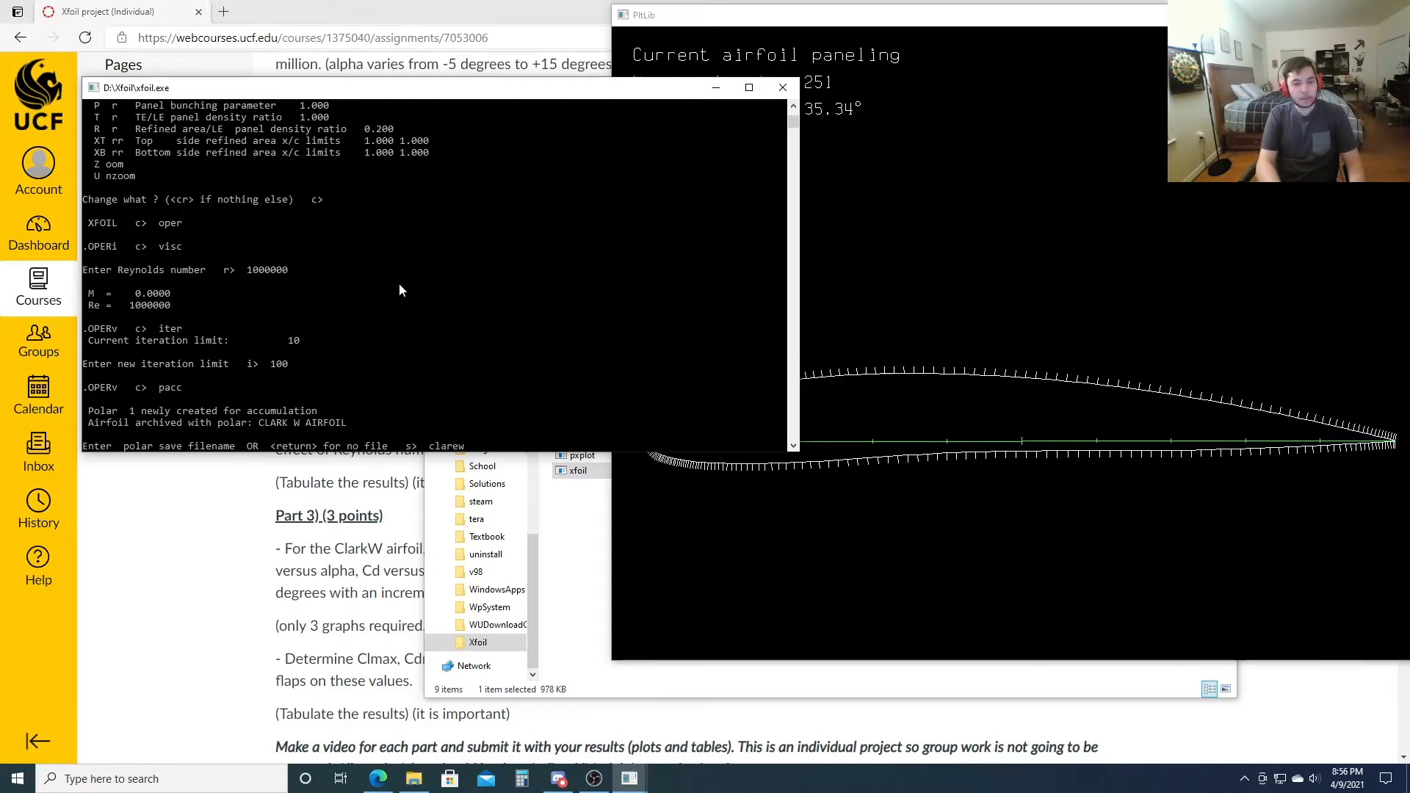
type("kwvisc")
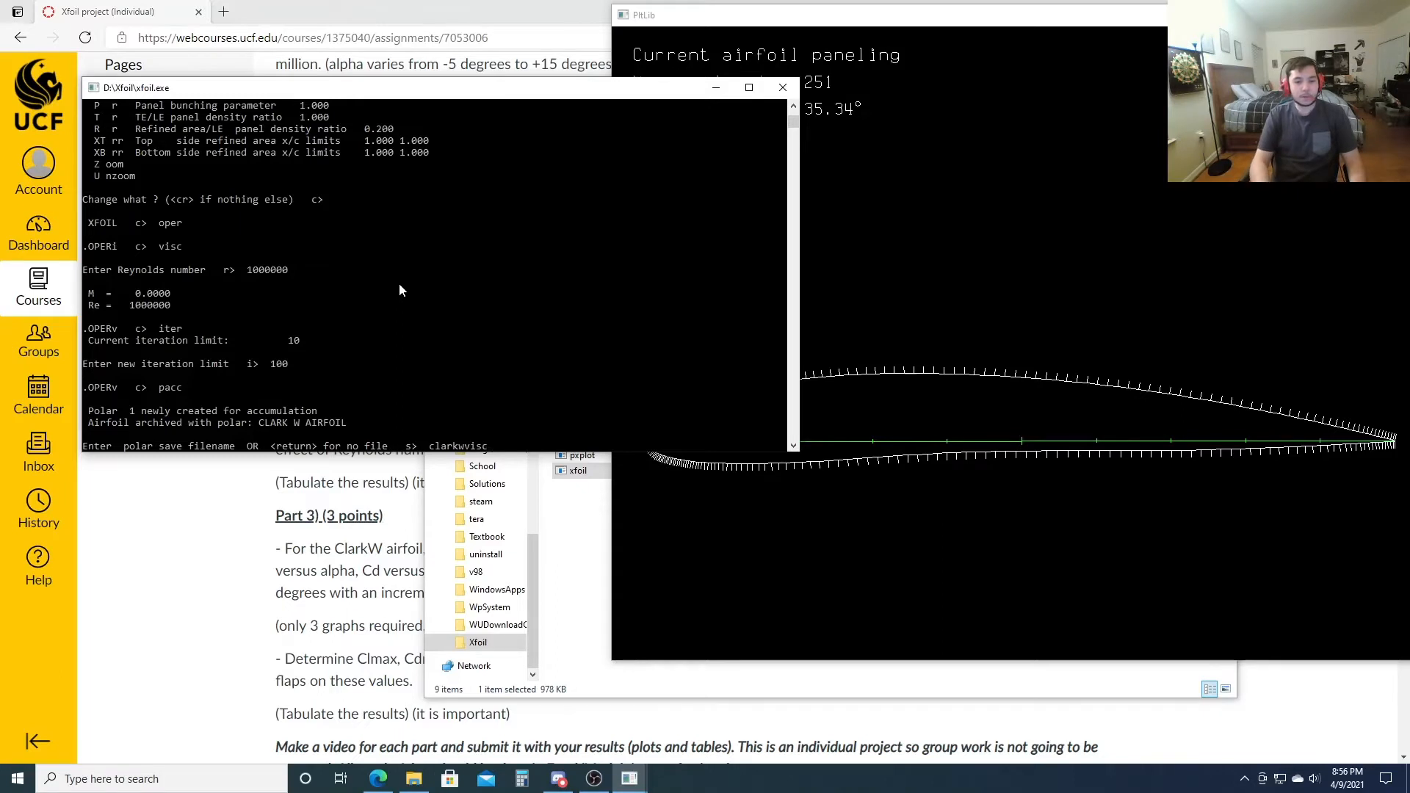
key("Return")
key("Return")
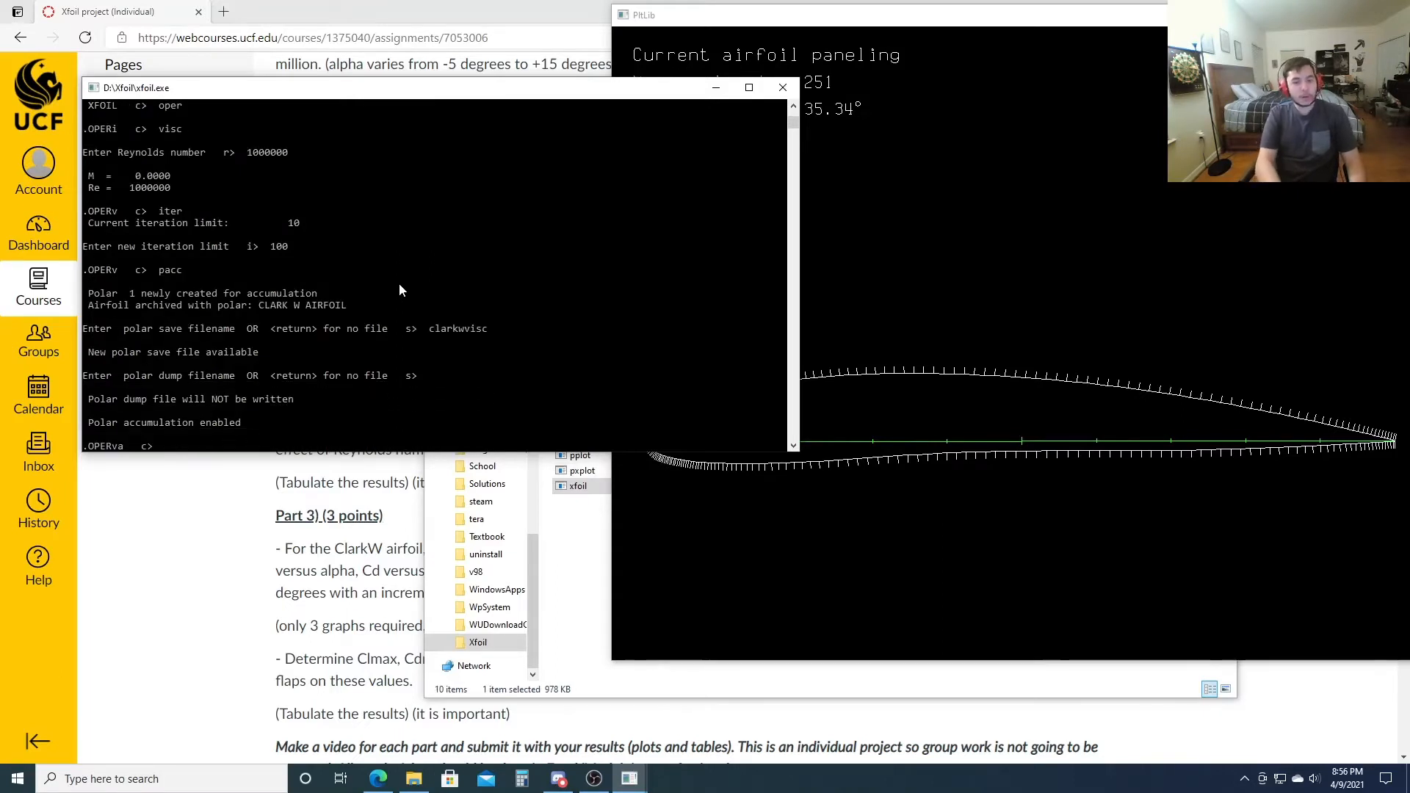
- Turn on polar plotting with SEQP and run the viscous Clark W alpha sequence from -5 to 15 degrees in 1-degree increments
type("s")
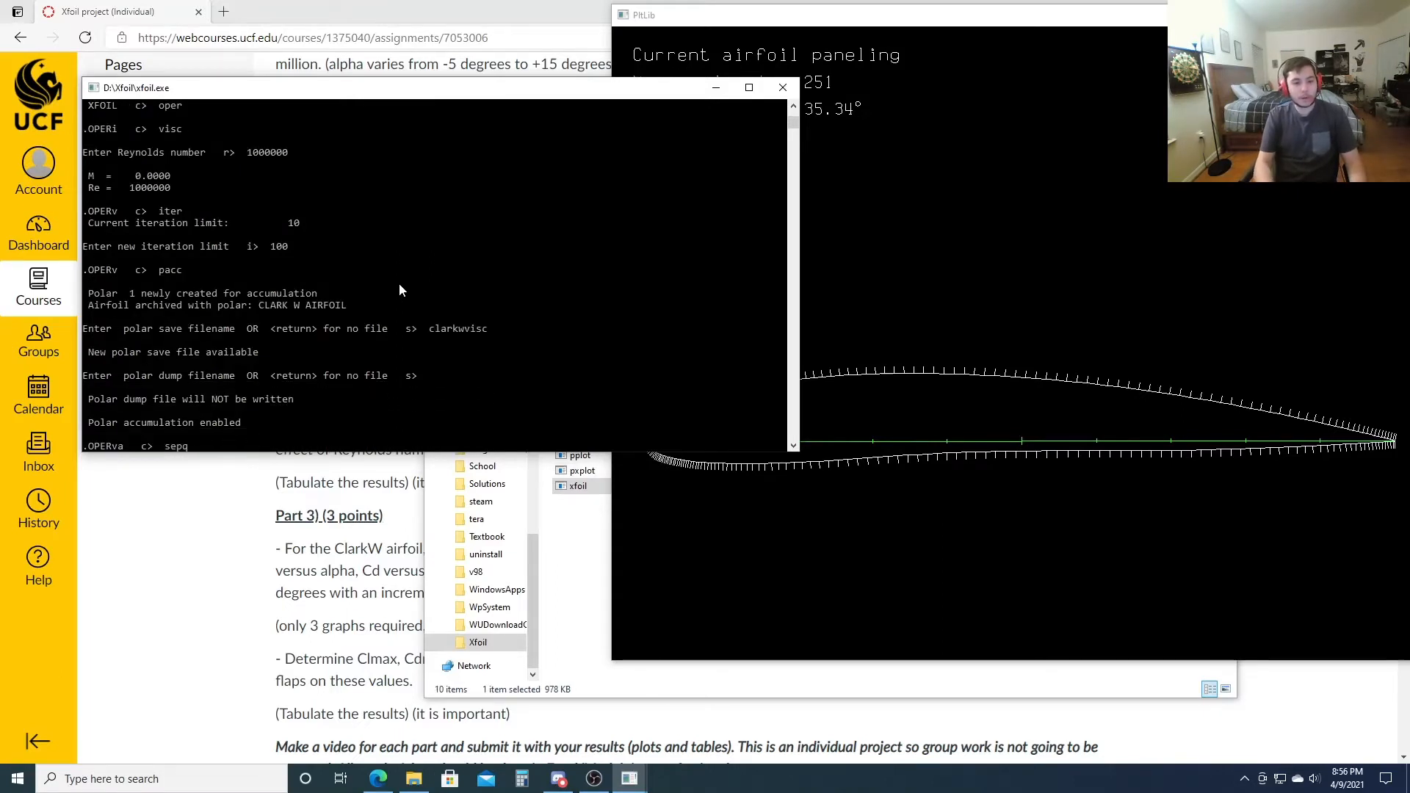
type("eq")
type("p")
key("Return")
type("ase")
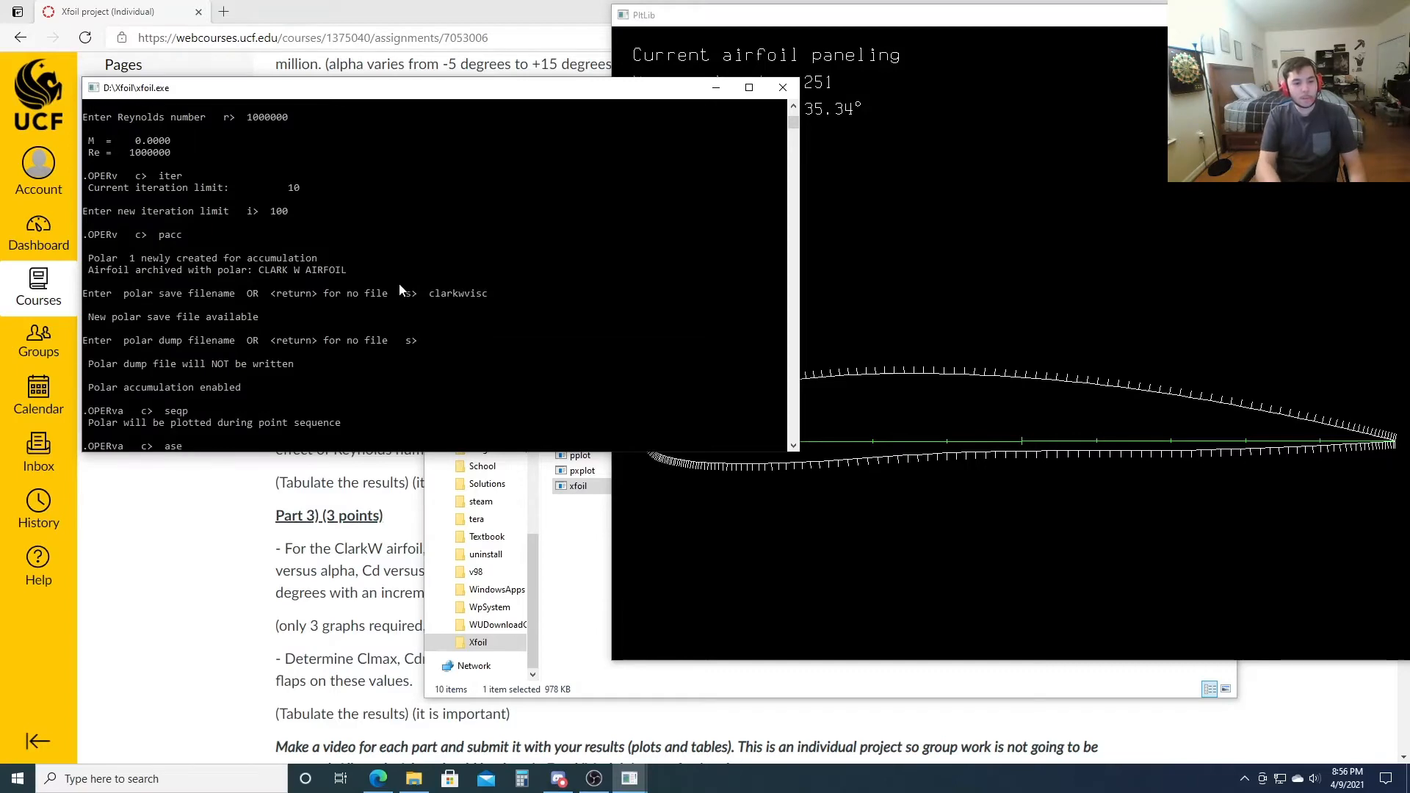
type("q -5 151")
key("Return")
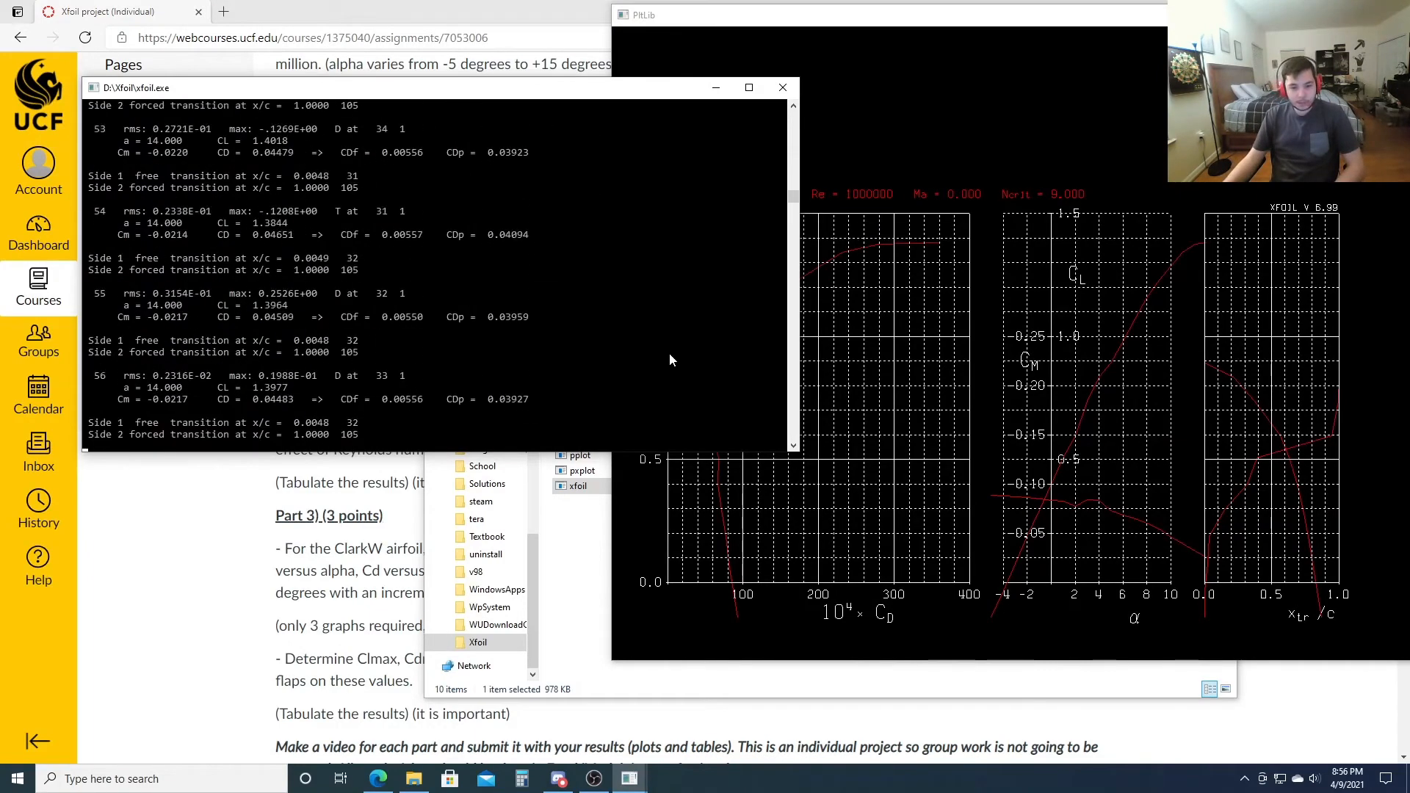
- Open the saved clarkwvisc polar file from the Xfoil folder in Notepad and review its coefficient table
left_click(587, 553)
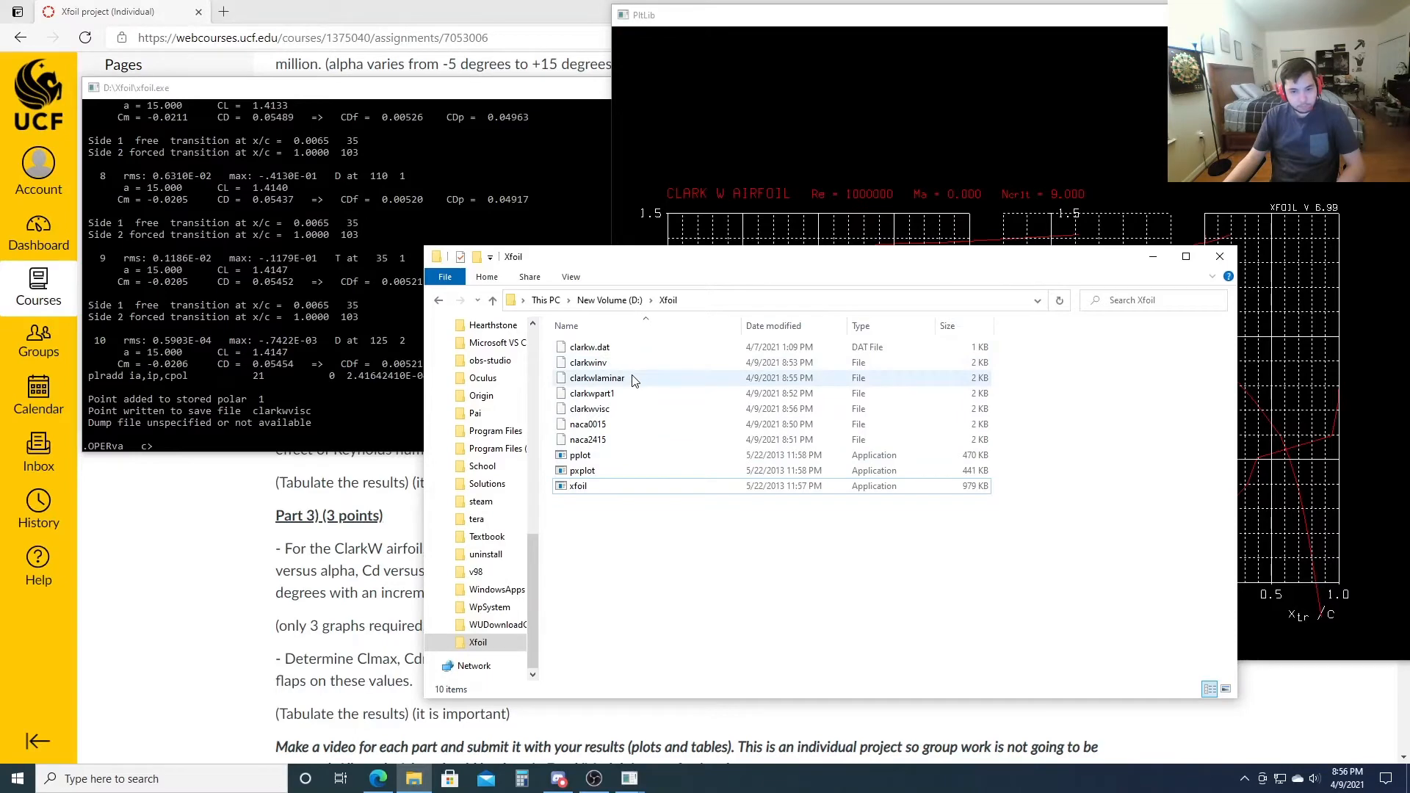
double_click(618, 409)
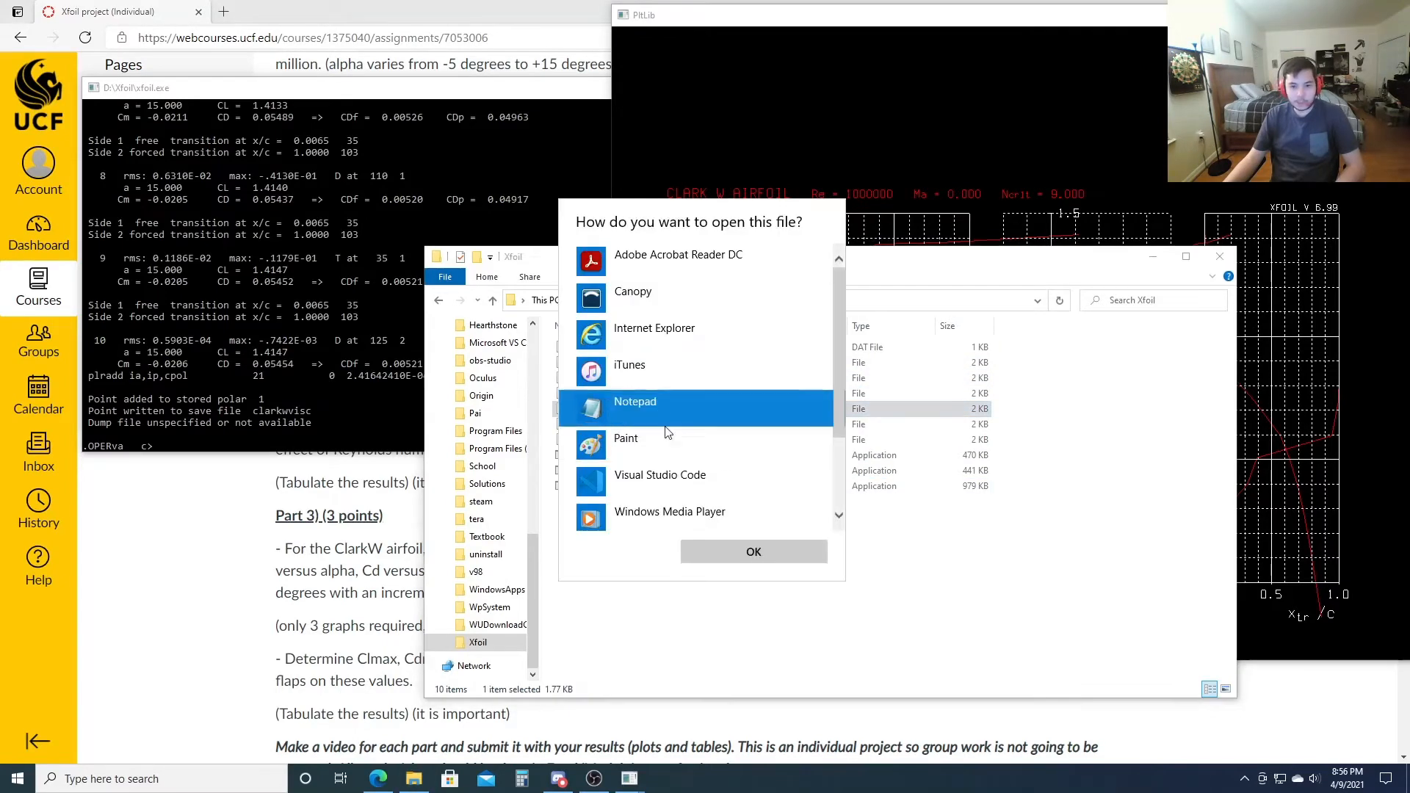
left_click(730, 557)
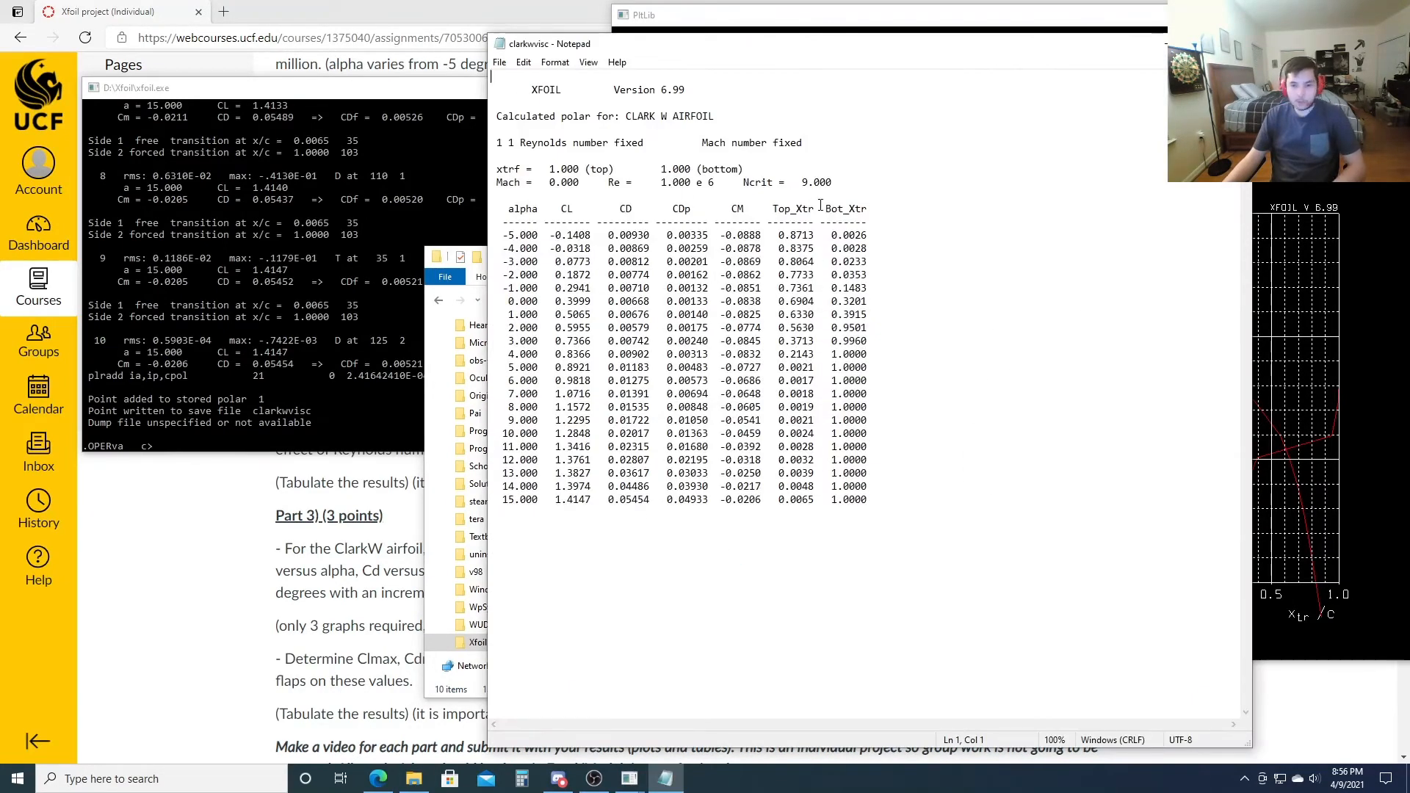
left_click(824, 17)
left_click(570, 585)
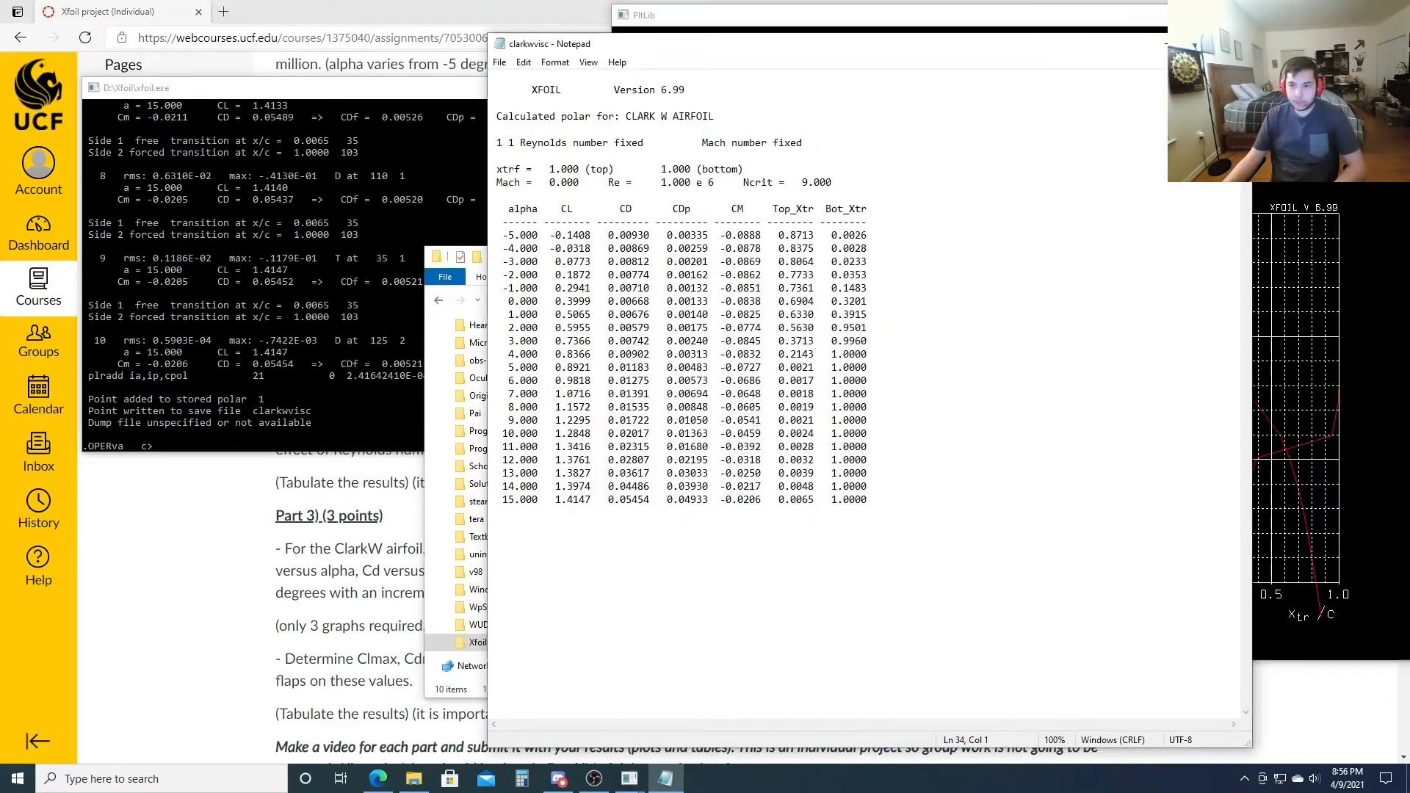
- Close the clarkwvisc polar file and the completed viscous XFOIL session, and relaunch XFOIL from the Xfoil folder
left_click(1235, 44)
left_click(447, 229)
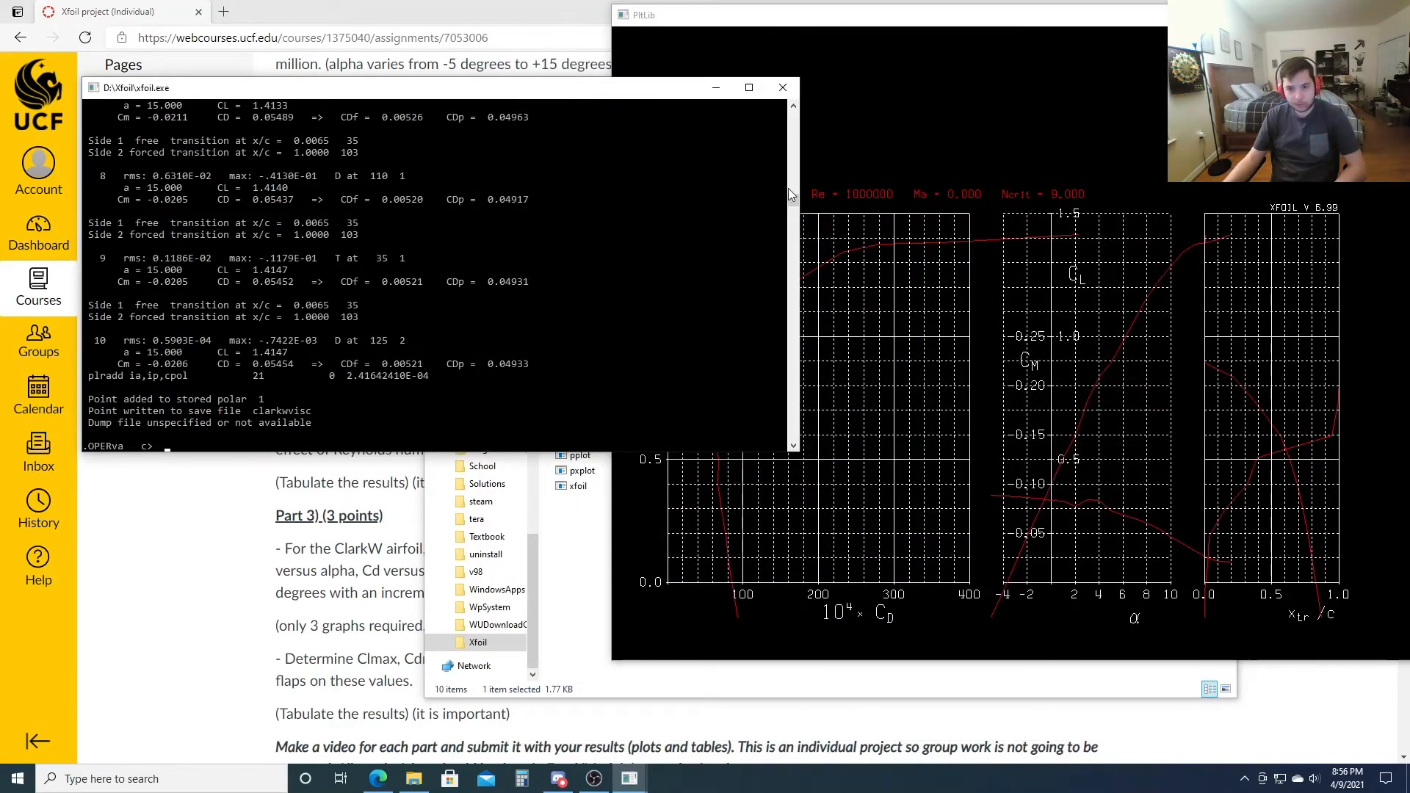
left_click(844, 183)
left_click(575, 192)
left_click(783, 87)
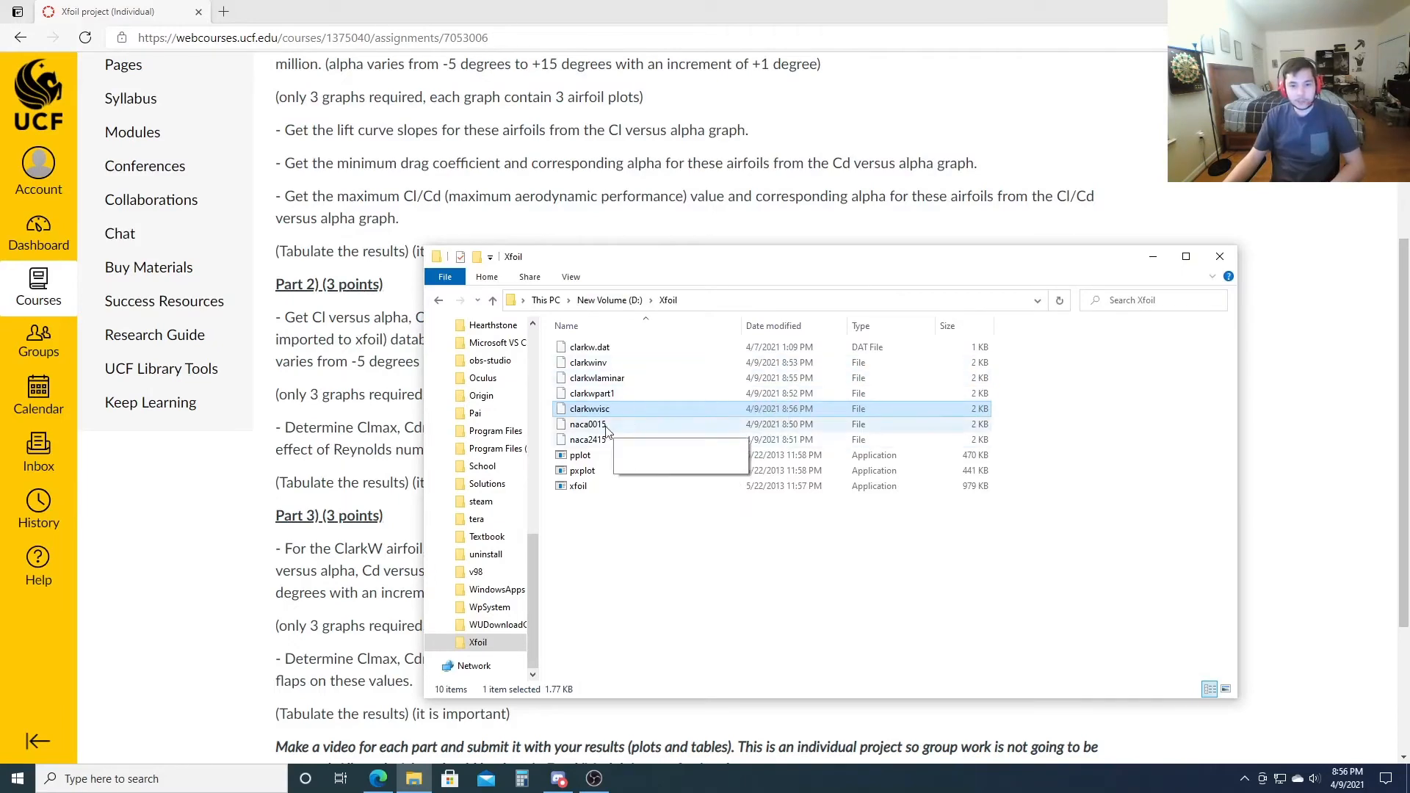
double_click(599, 486)
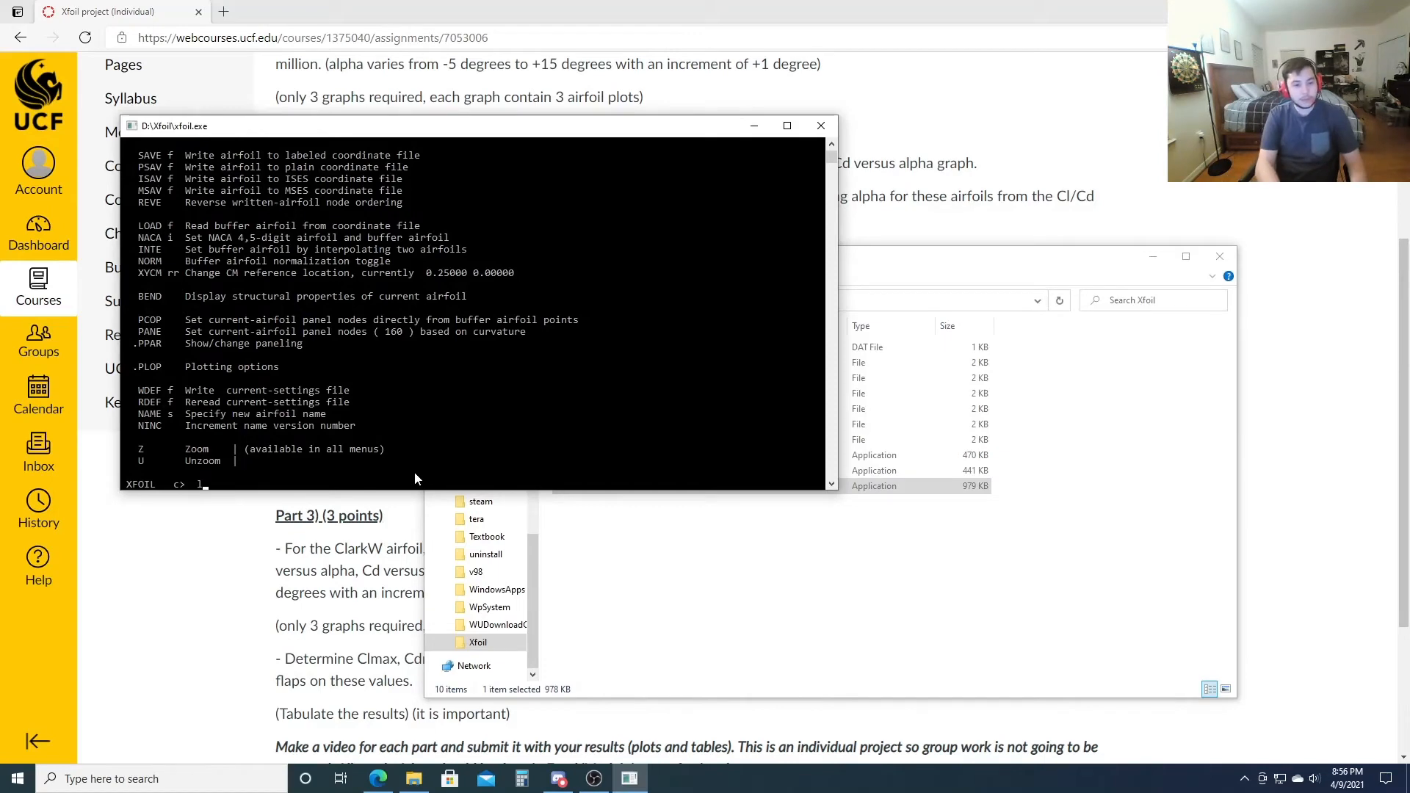
- Load clarkw.dat into the new XFOIL session and move the plot window clear of the console
type("load")
key("Return")
type("clarkw.dat")
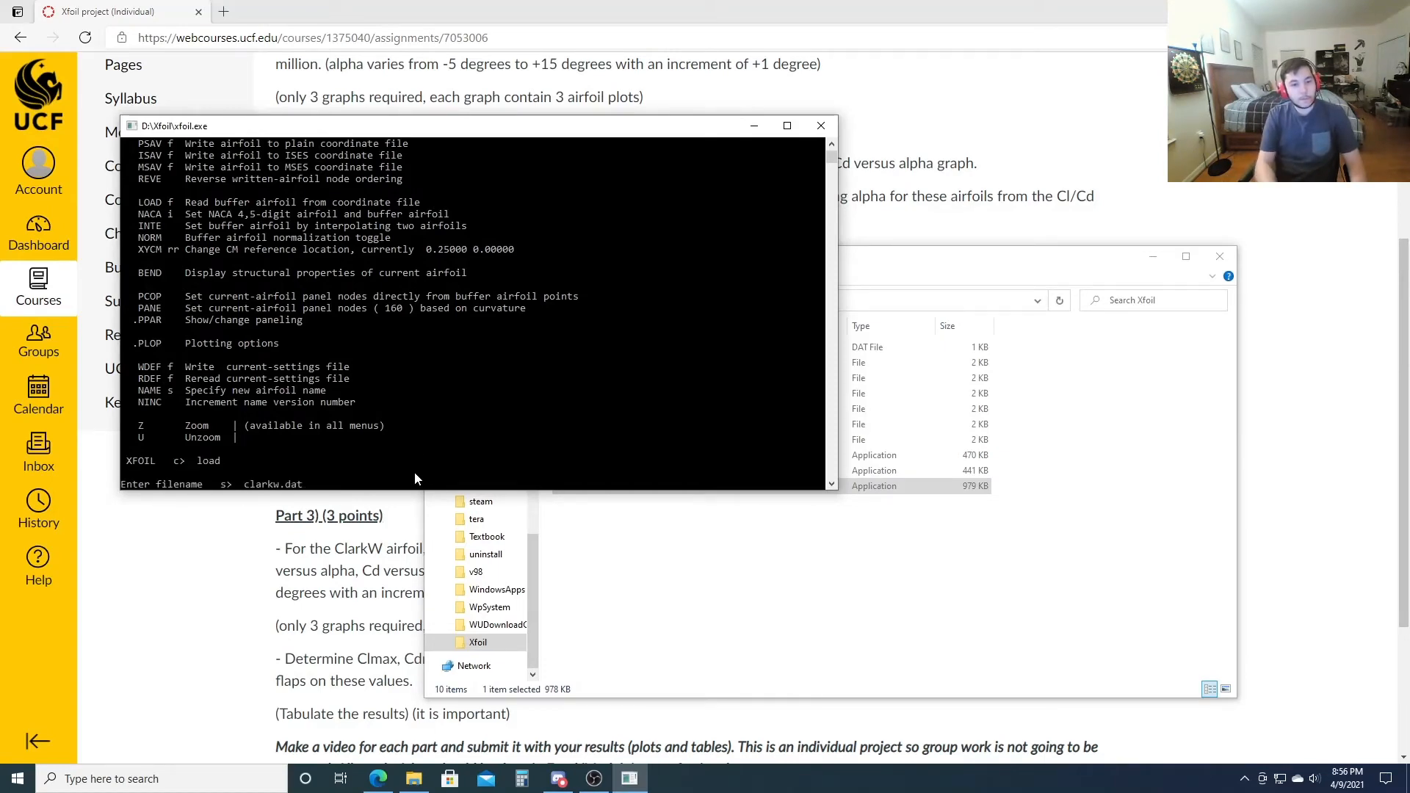
key("Return")
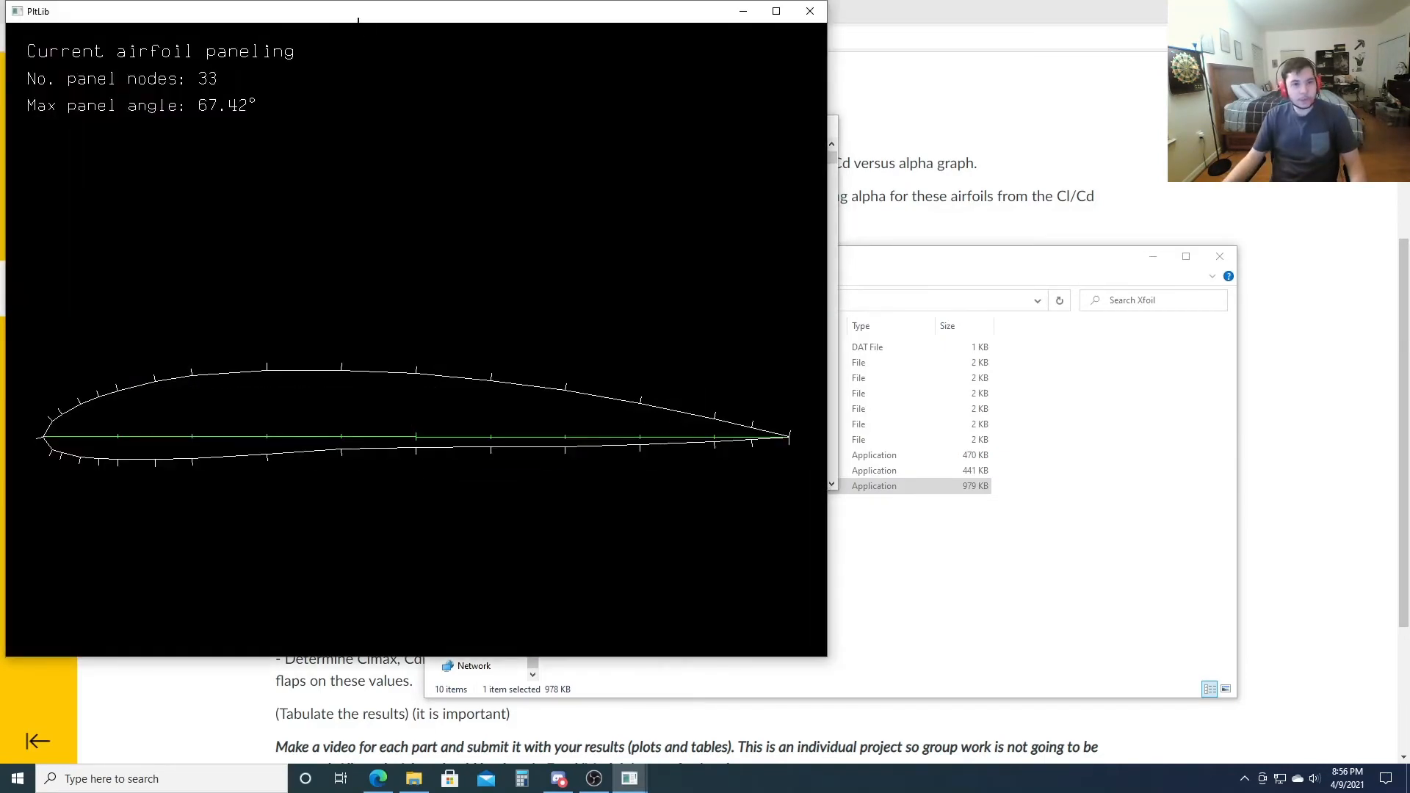
left_click_drag(362, 16, 917, 21)
left_click(467, 370)
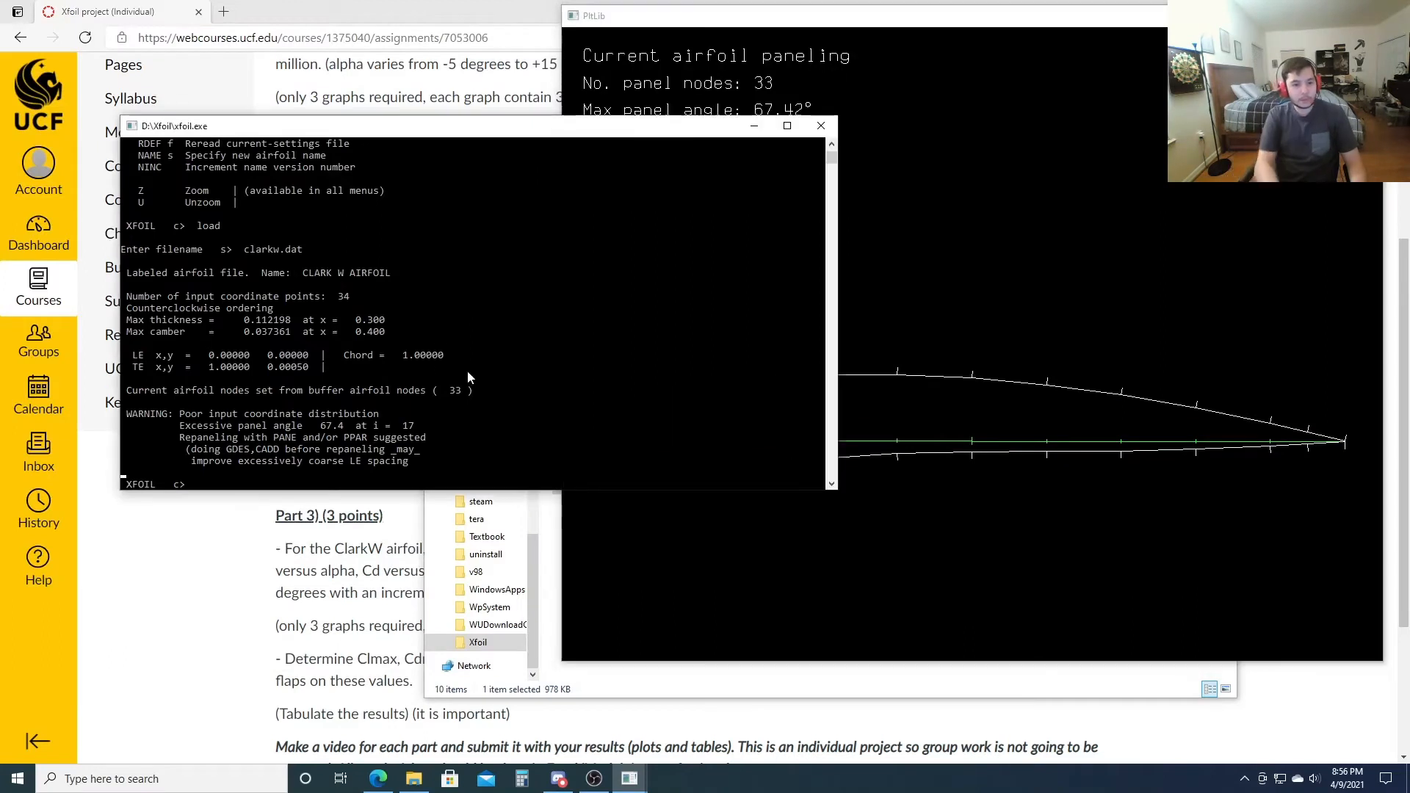
- Repanel the Clark W airfoil with PANE
type("p")
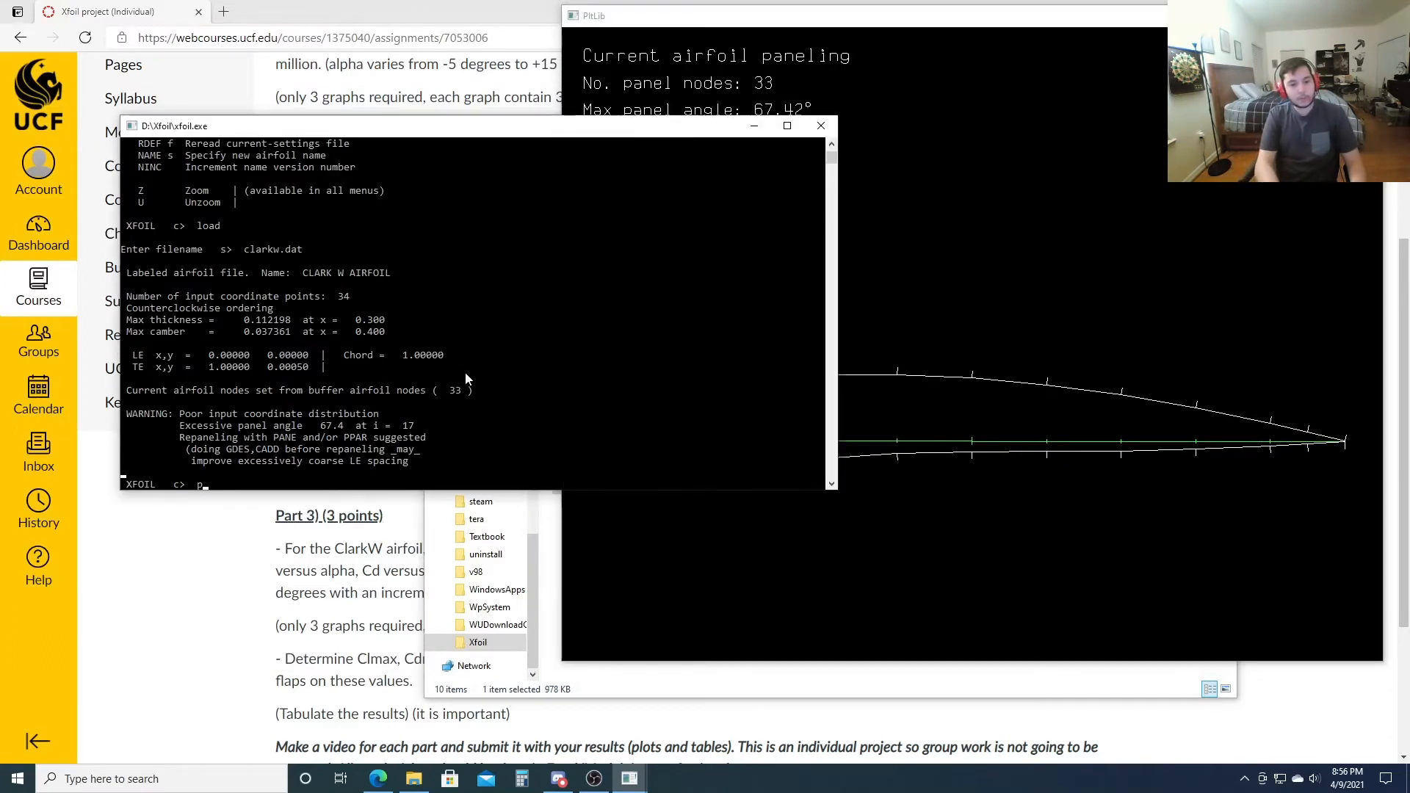
type("ane")
key("Return")
- In GDES, define a flap on the Clark W airfoil with its hinge at x 0.7 and relative y/t 0.5
type("GDES")
key("Return")
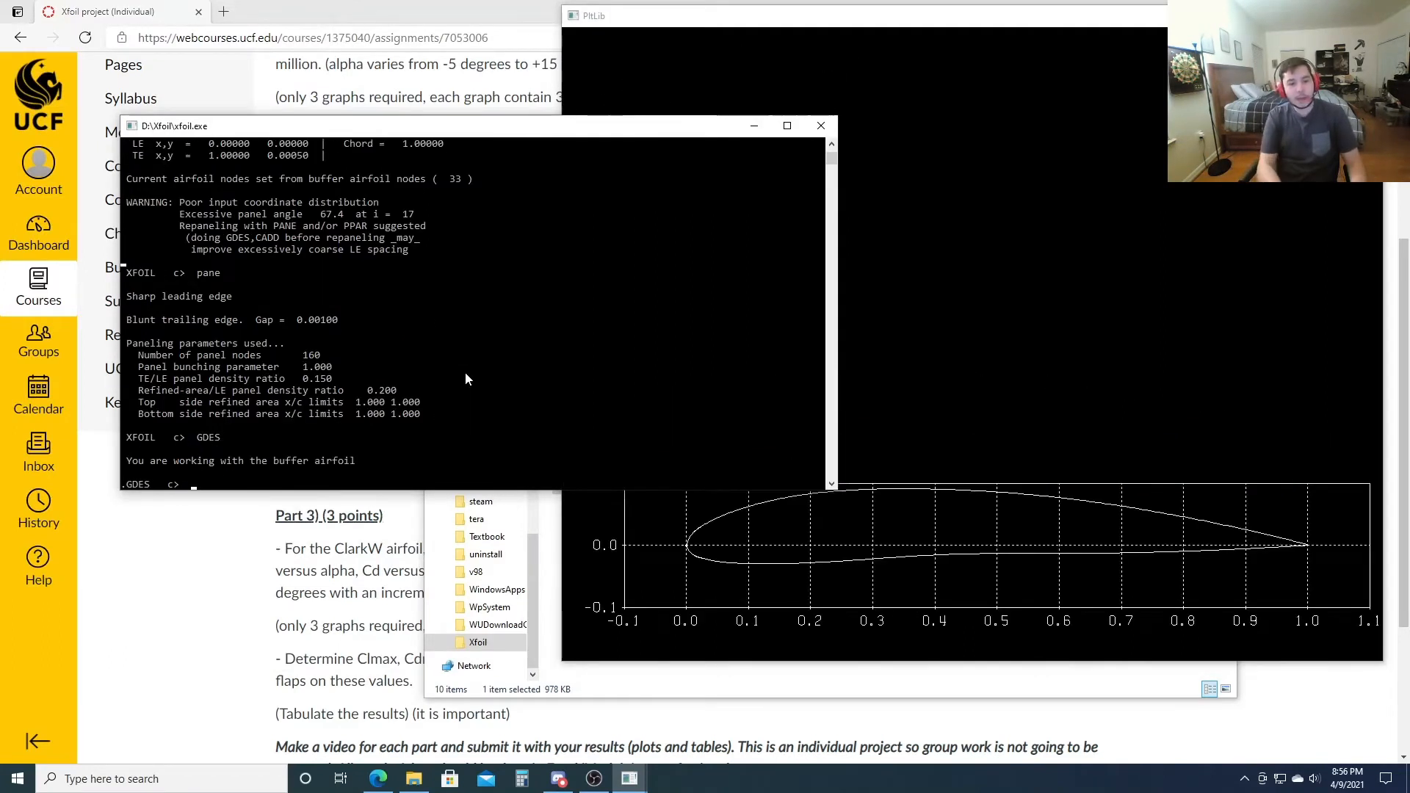
type("fal")
key("BackSpace")
key("BackSpace")
type("l")
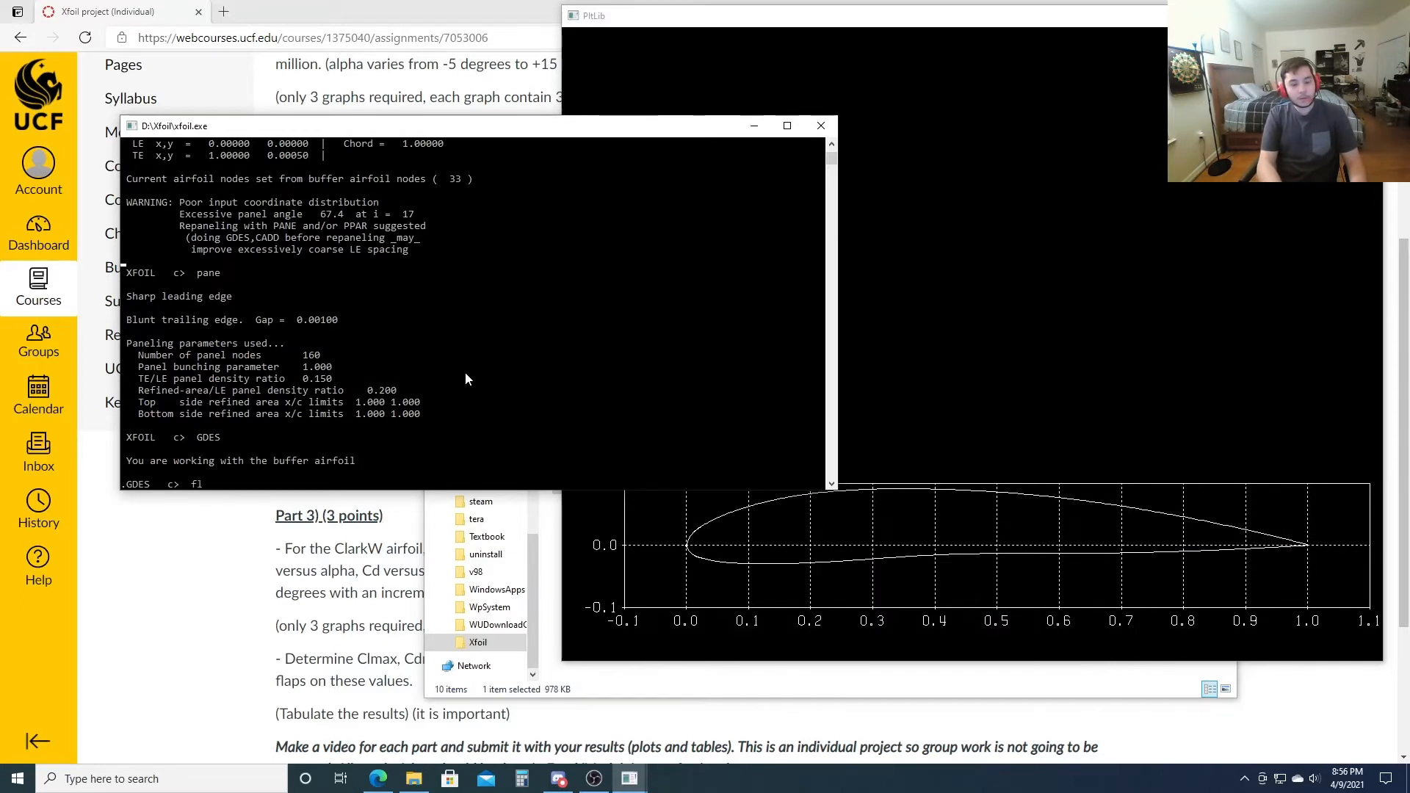
type("ap")
key("Return")
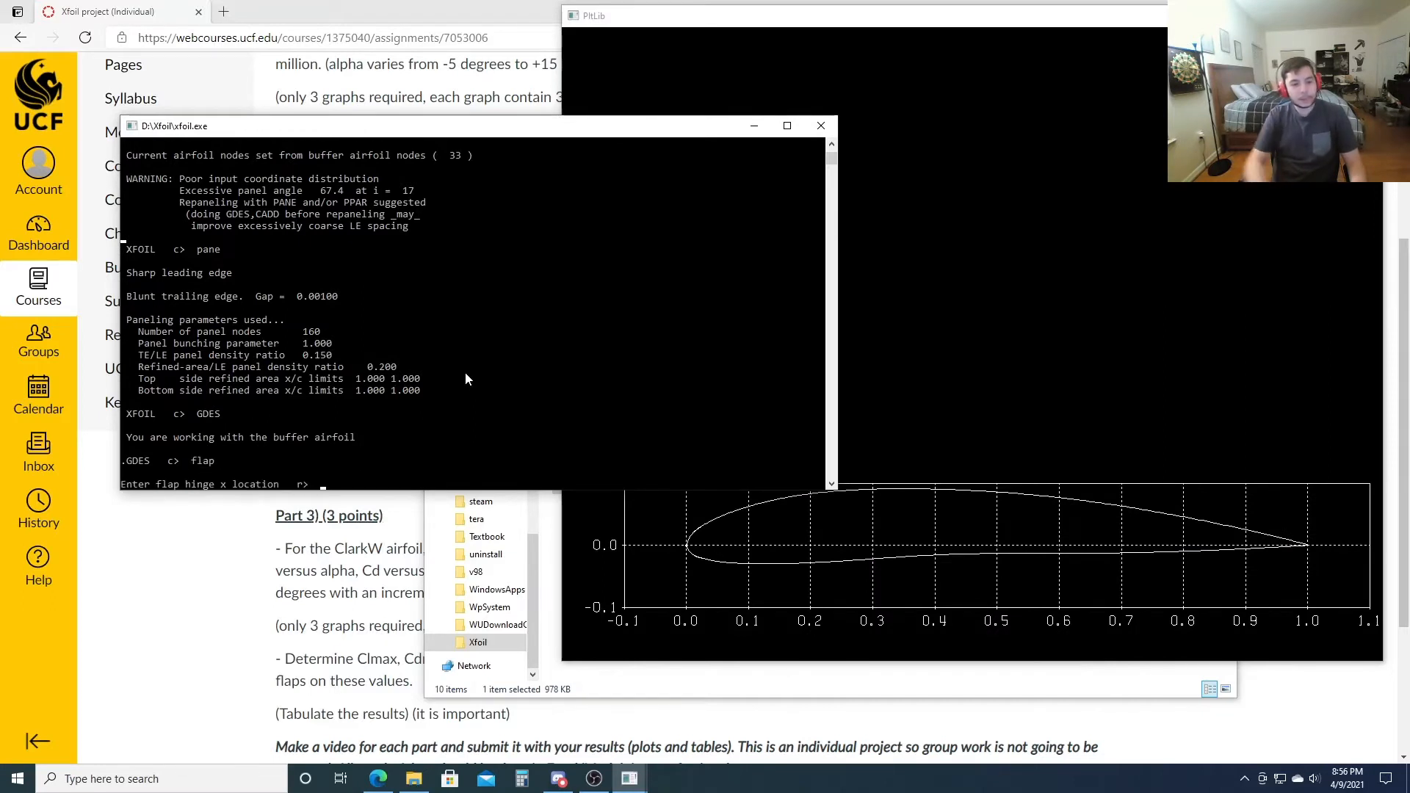
type("0.7")
key("Return")
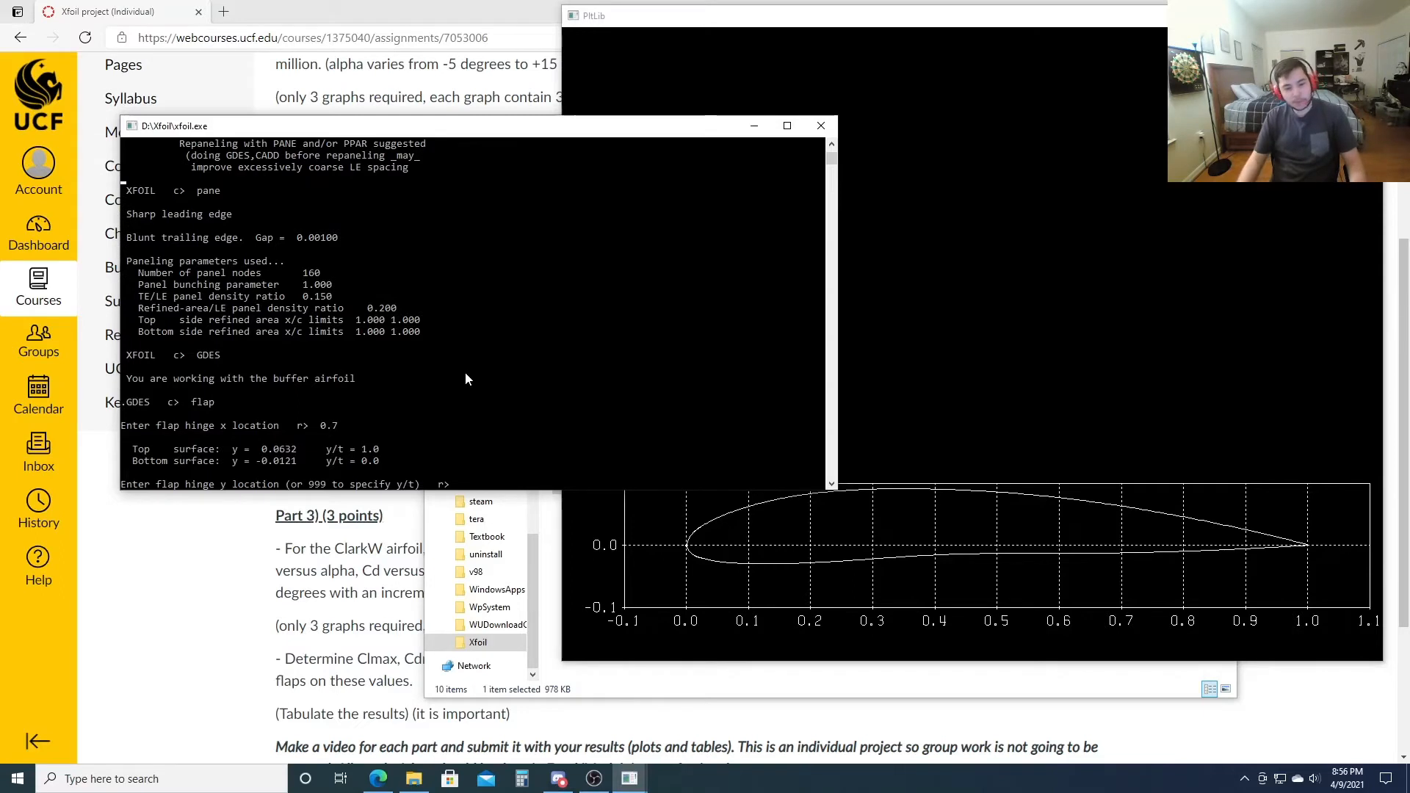
type("999")
key("Return")
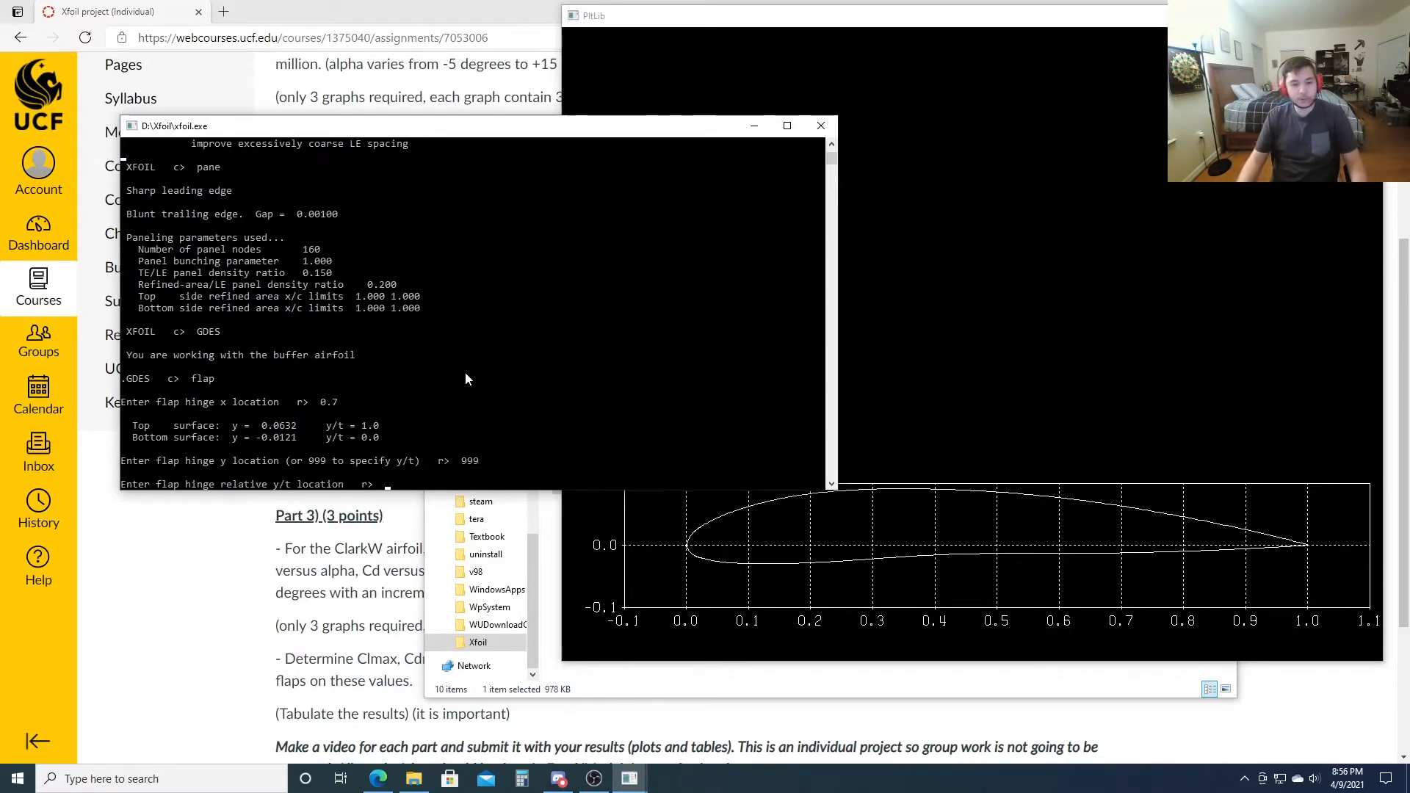
type("0.5")
key("Return")
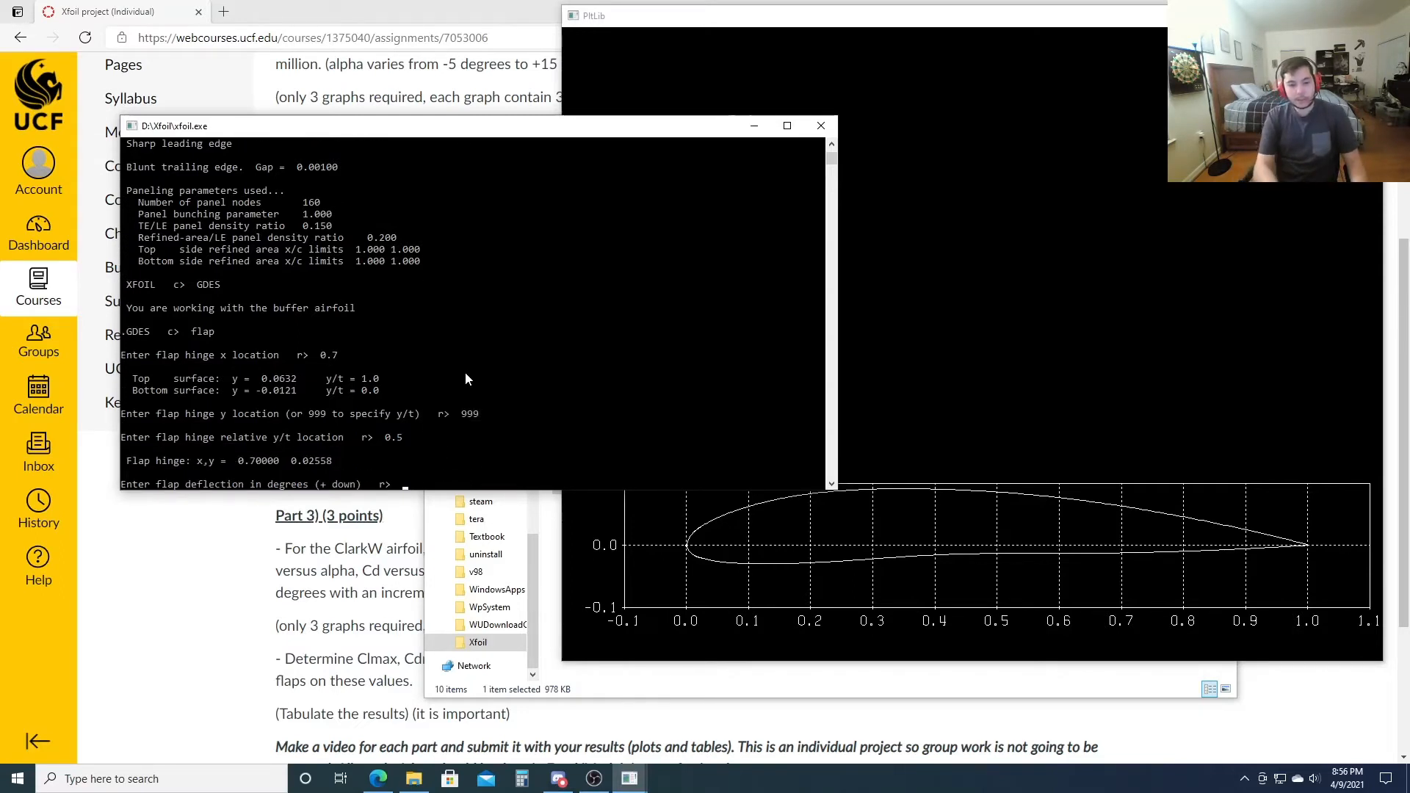
- Deflect the flap 10 degrees down, copy the buffer geometry to the current airfoil with EXEC, and leave GDES
type("10")
key("Return")
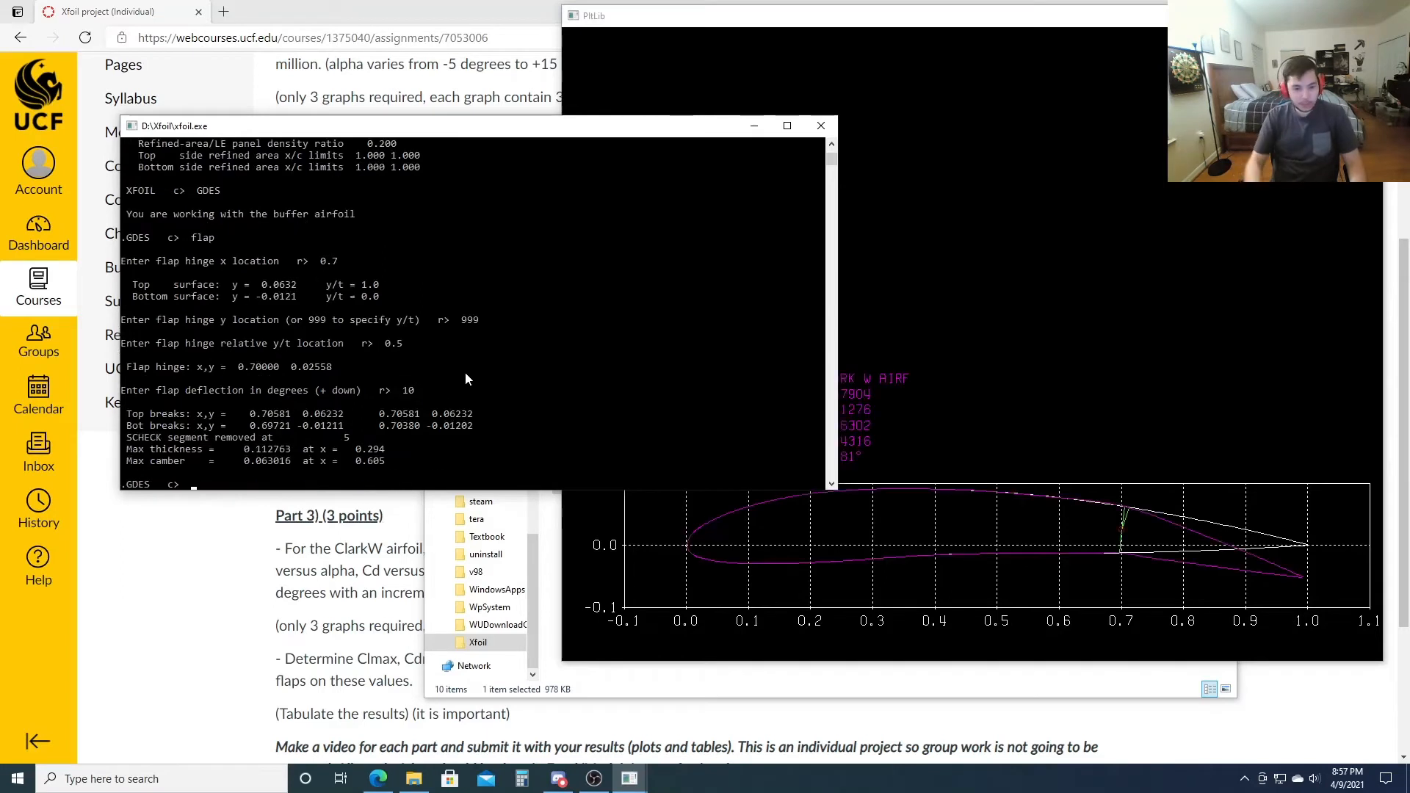
type("exec")
key("Return")
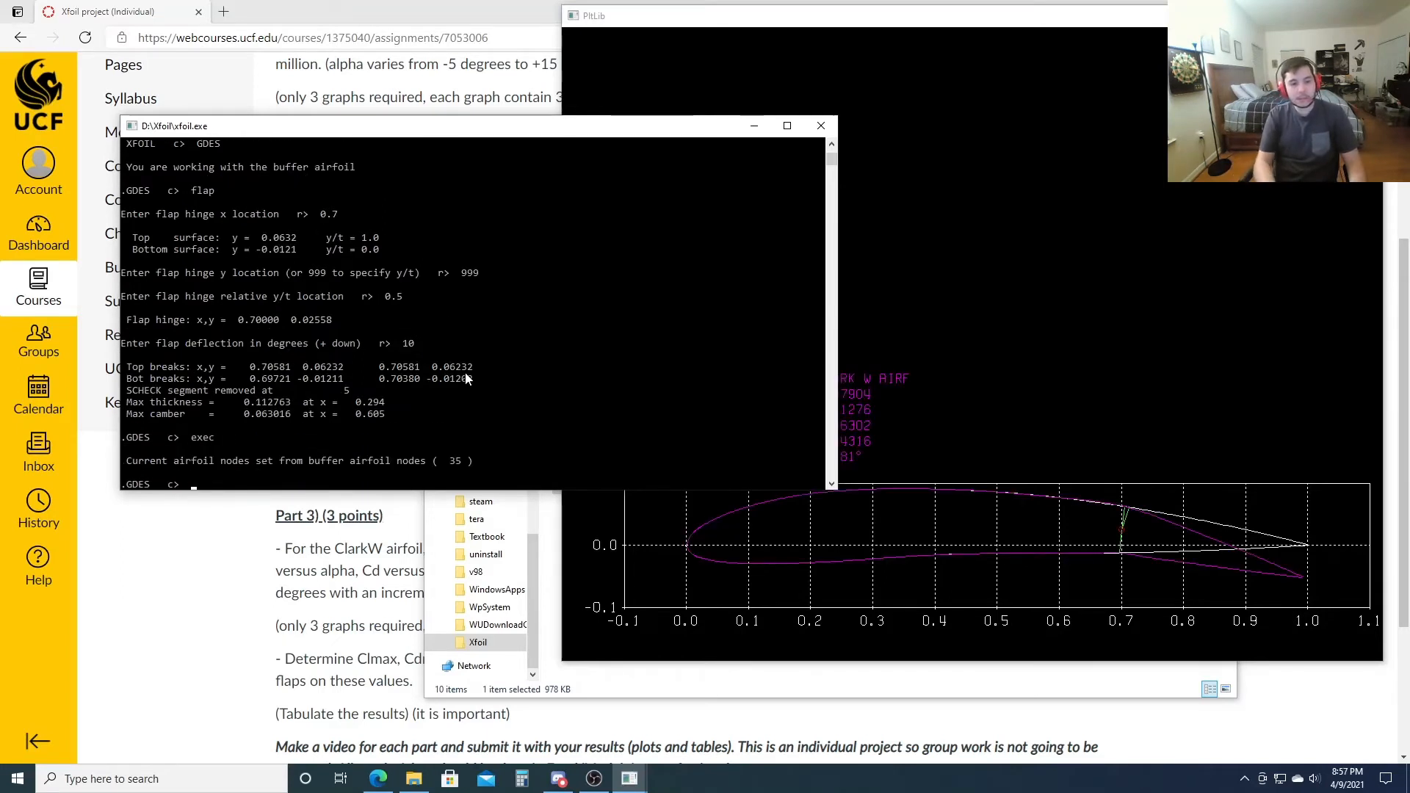
key("Return")
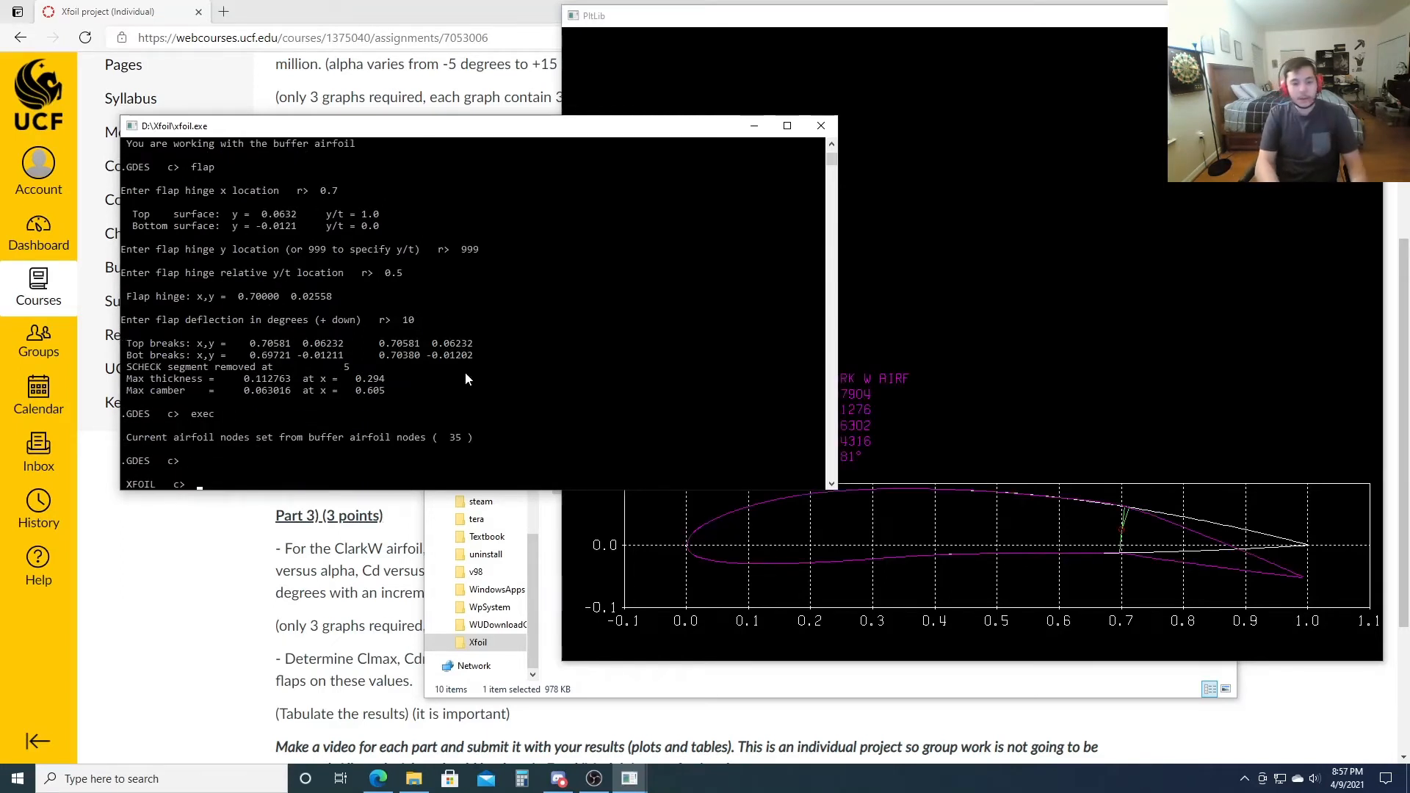
- Repanel the flapped airfoil with PPAR using 250 panel nodes and a TE/LE panel density ratio of 1
type("ppar")
key("Return")
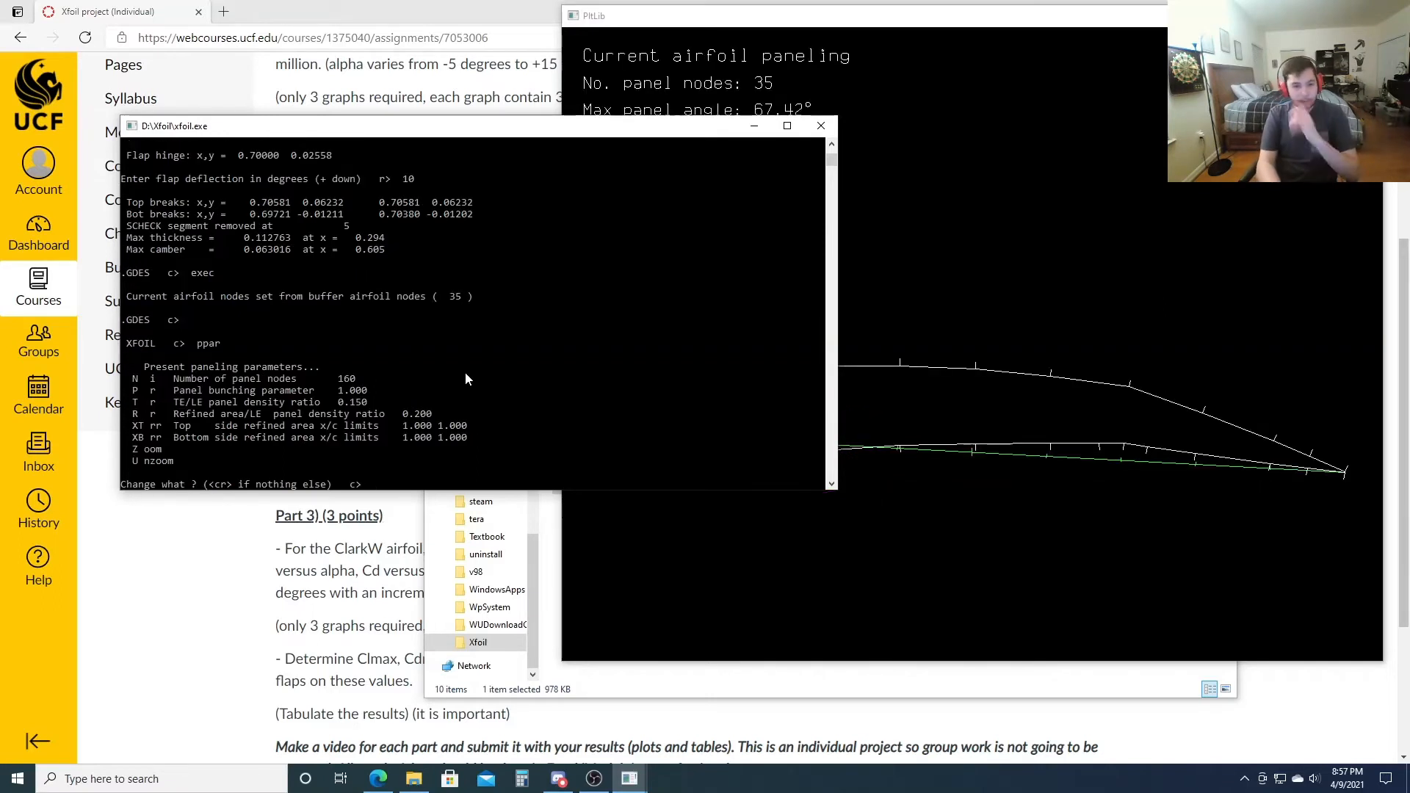
type("n 250")
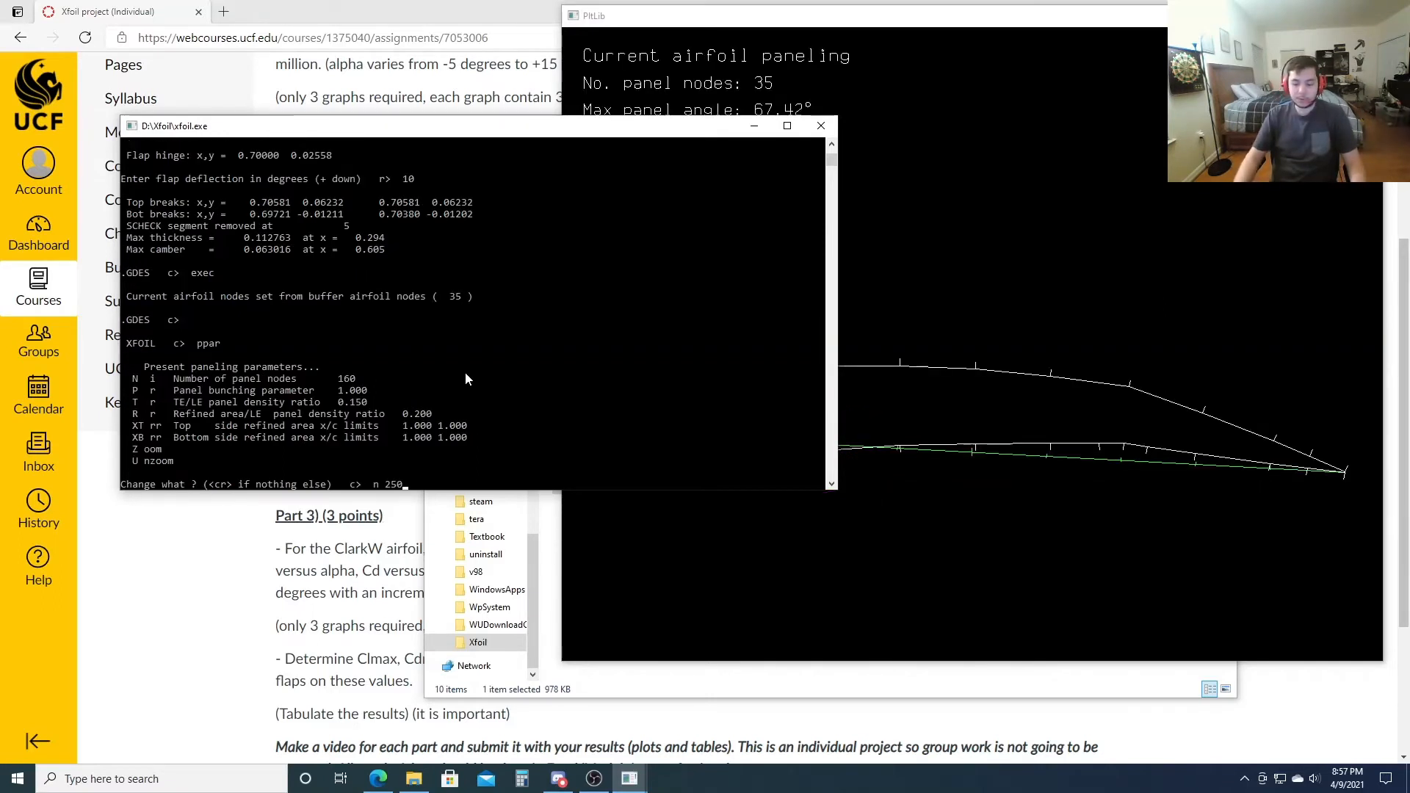
key("Return")
type("t 1")
key("Return")
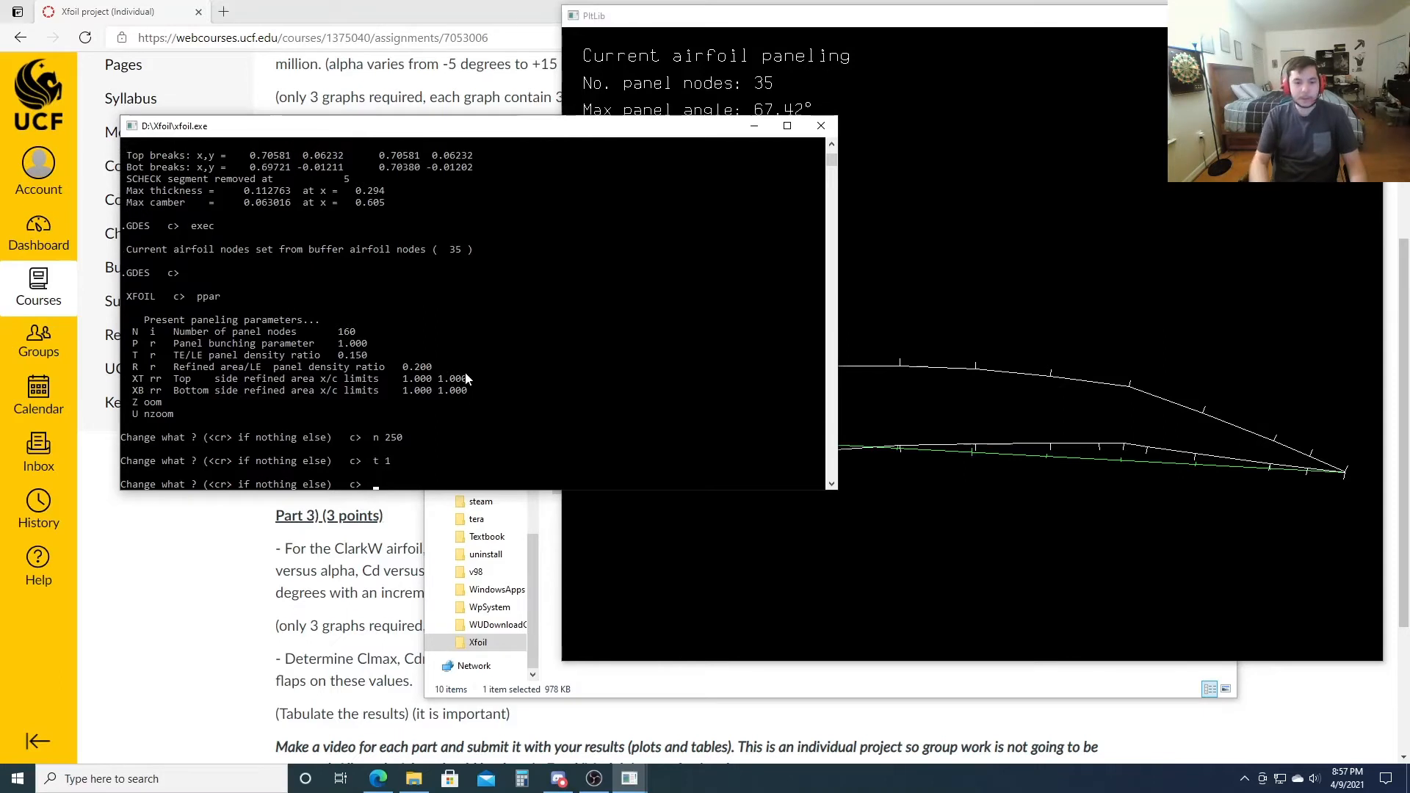
key("Return")
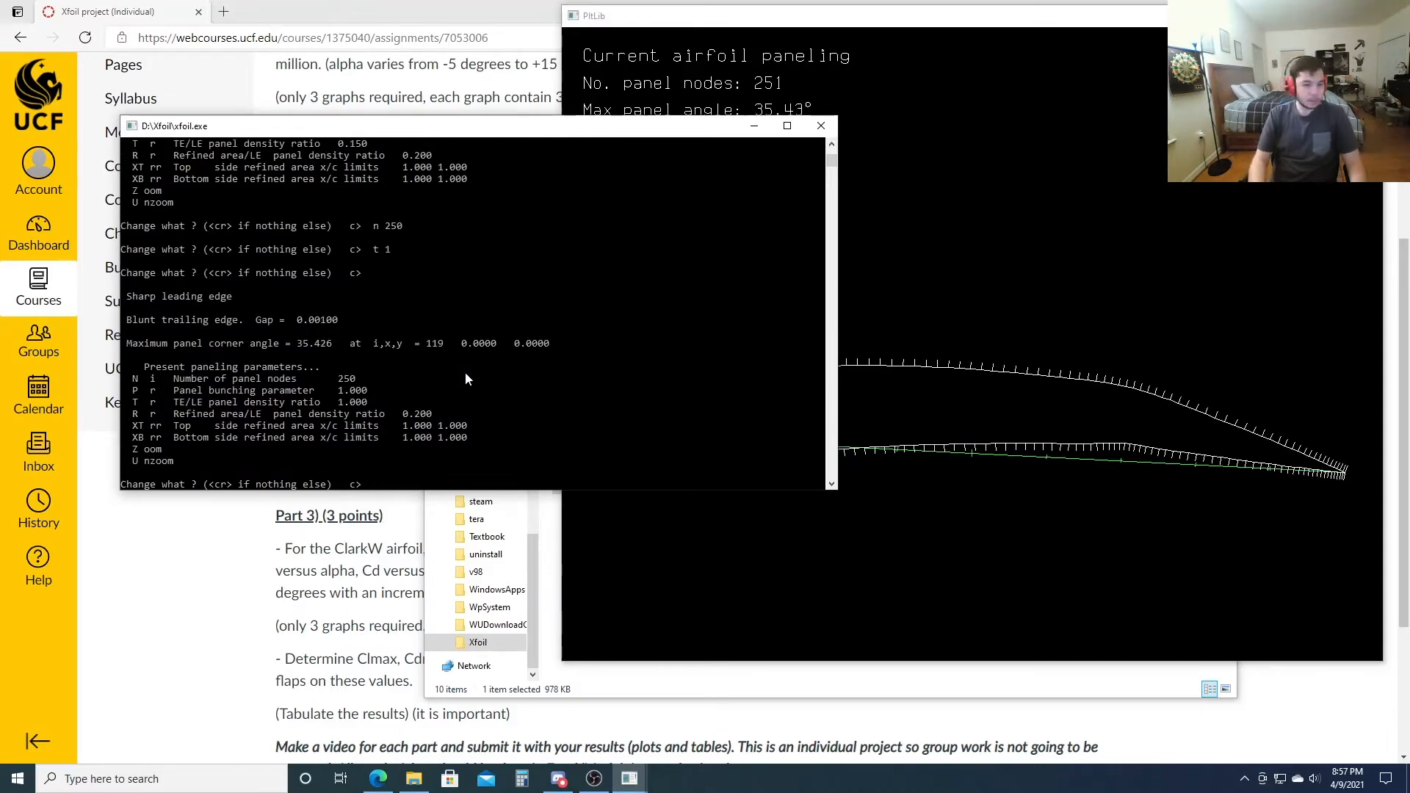
key("Return")
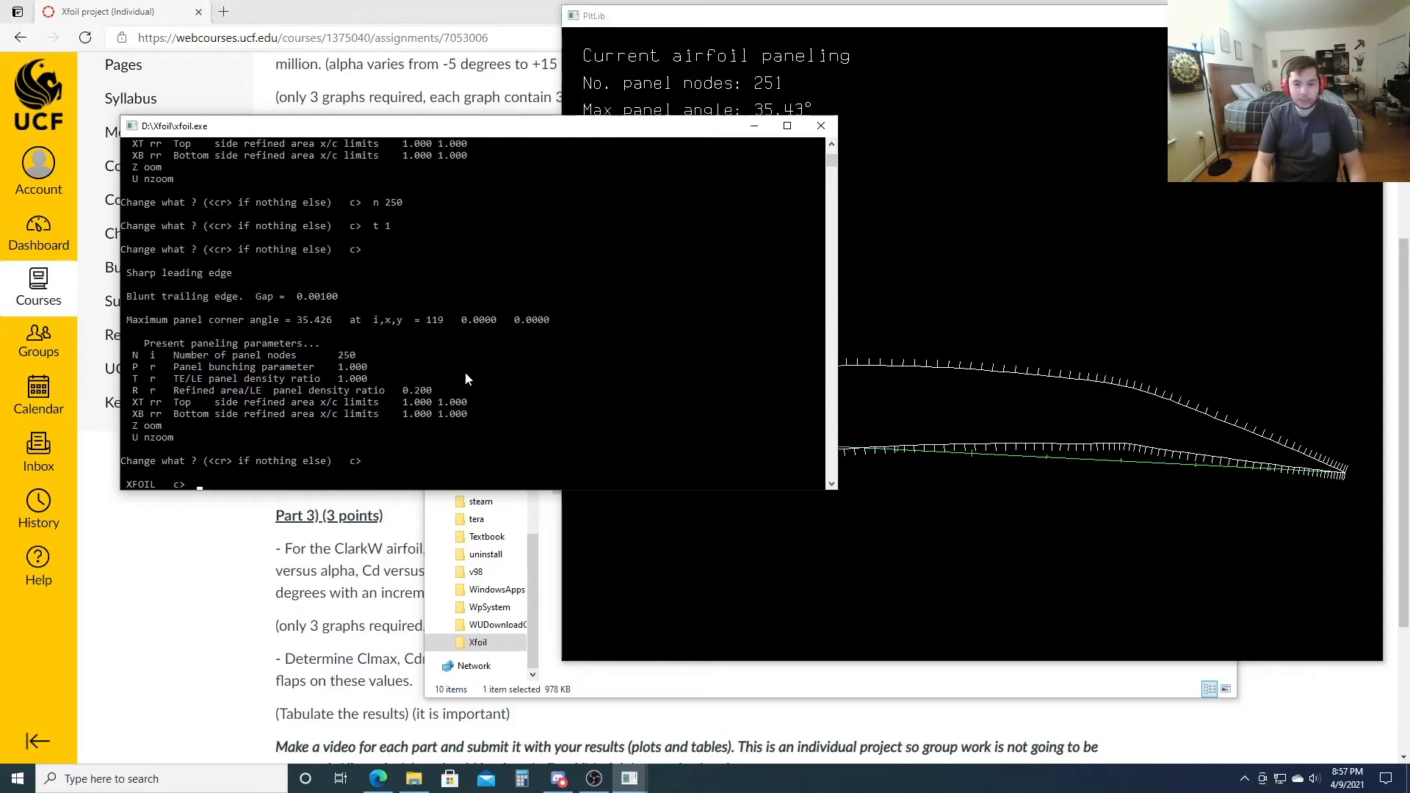
- In OPER, enable viscous analysis at Reynolds number 1000000 and set the iteration limit to 100
type("oper")
key("Return")
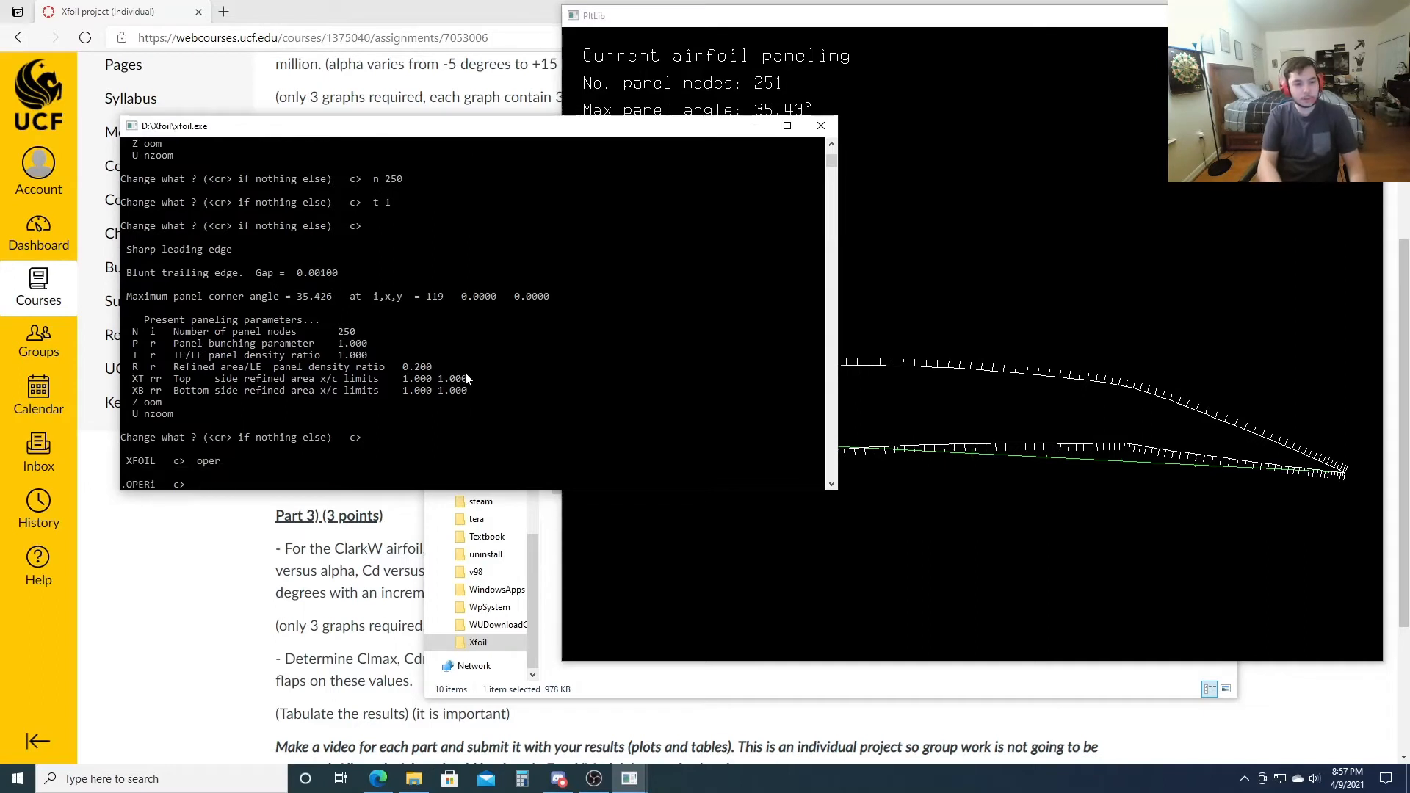
type("visc")
key("Return")
type("10")
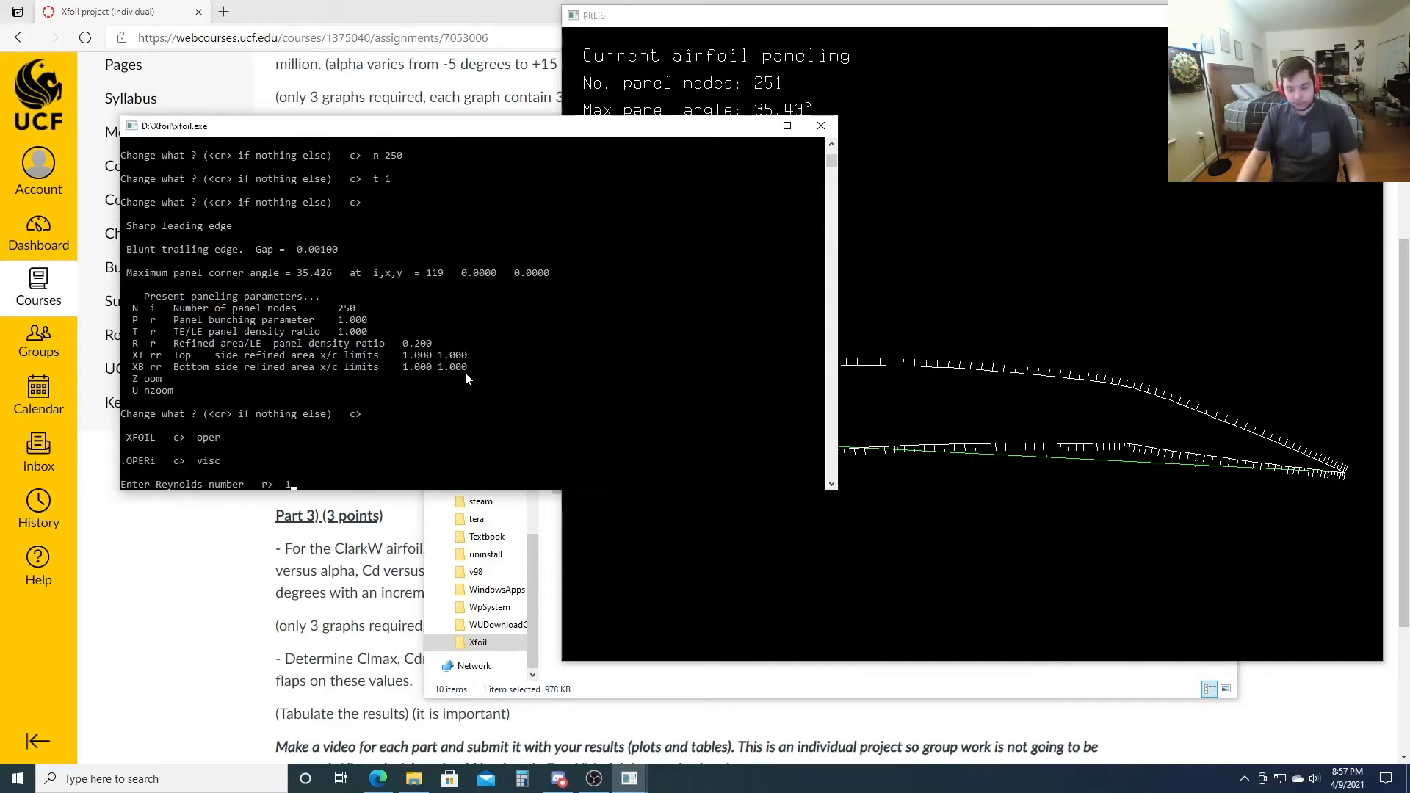
type("00000")
key("Return")
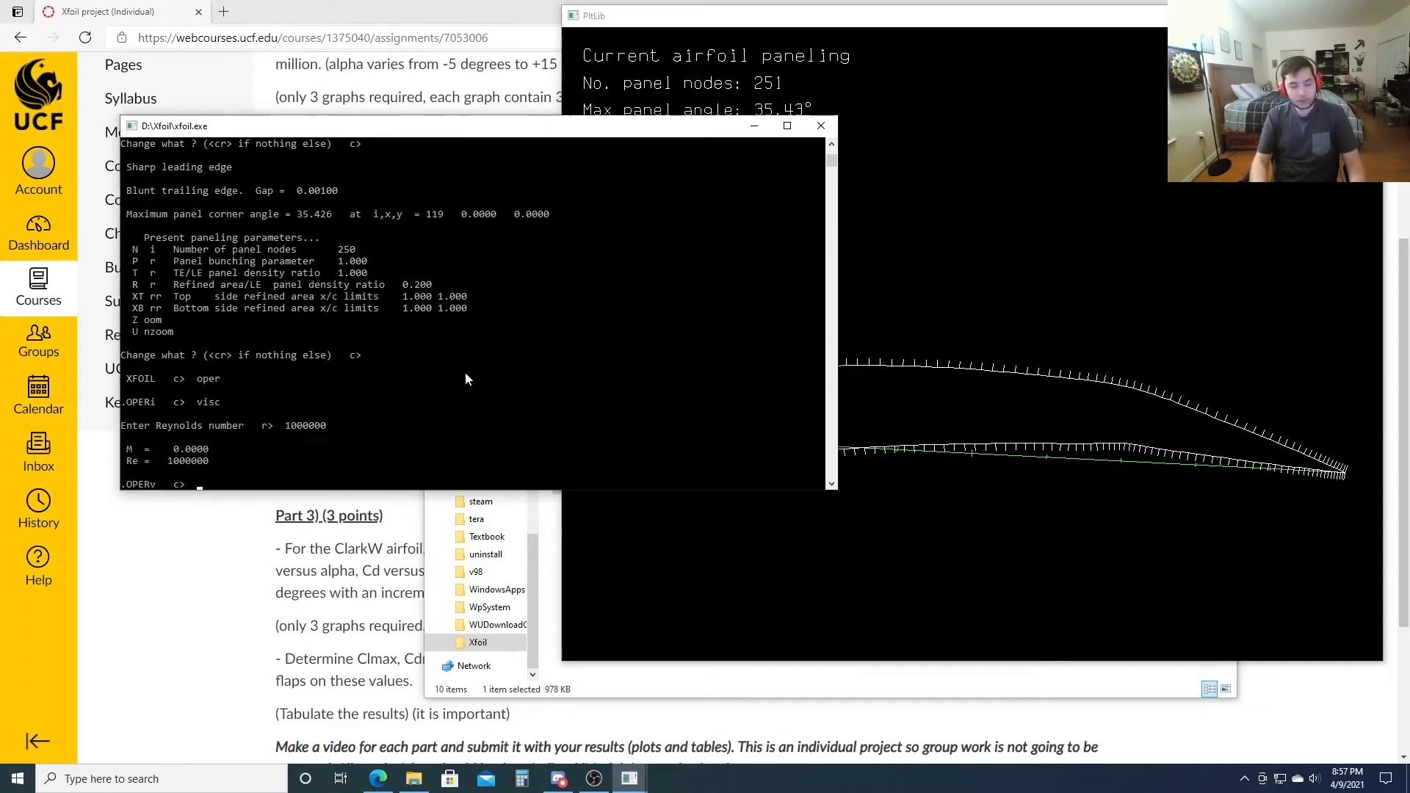
type("iter")
key("Return")
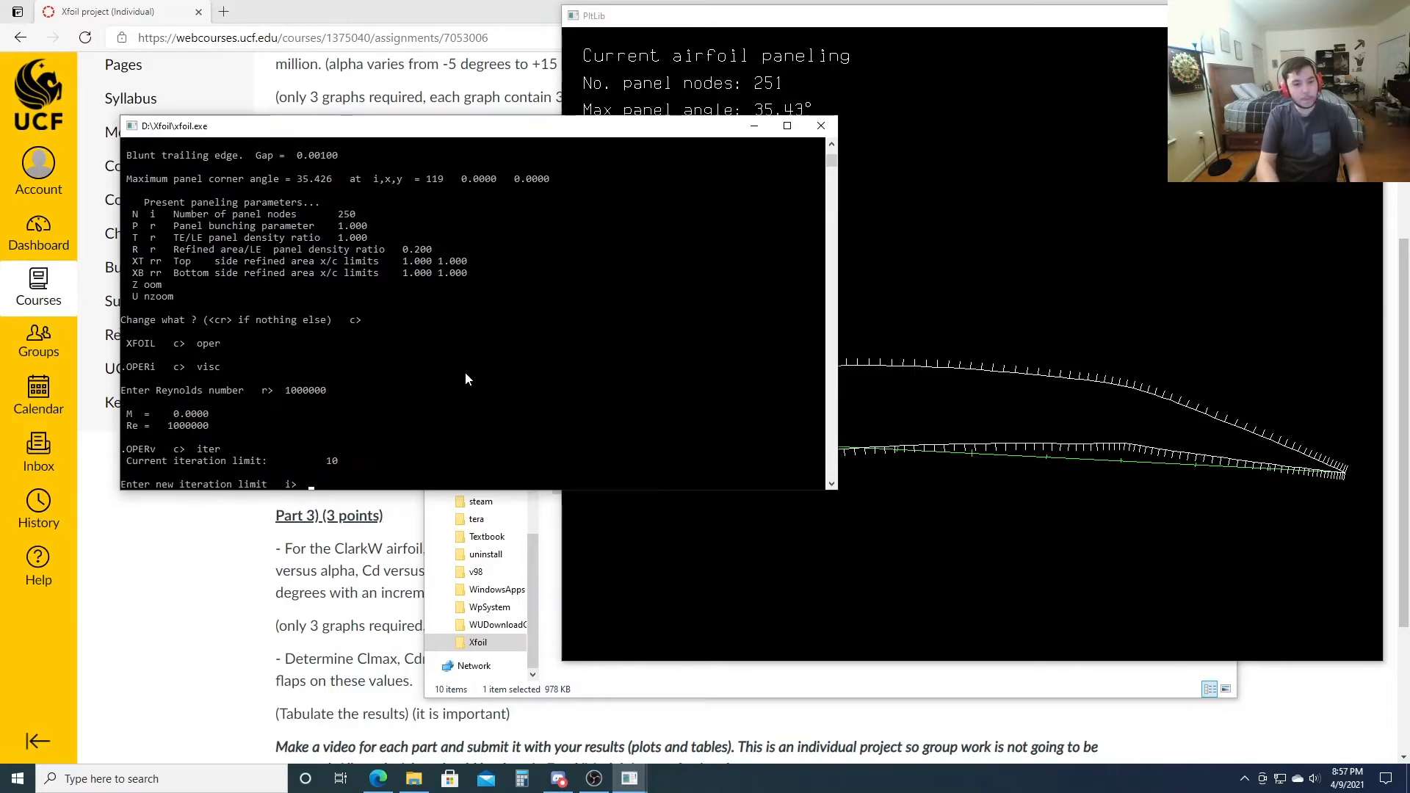
type("100")
key("Return")
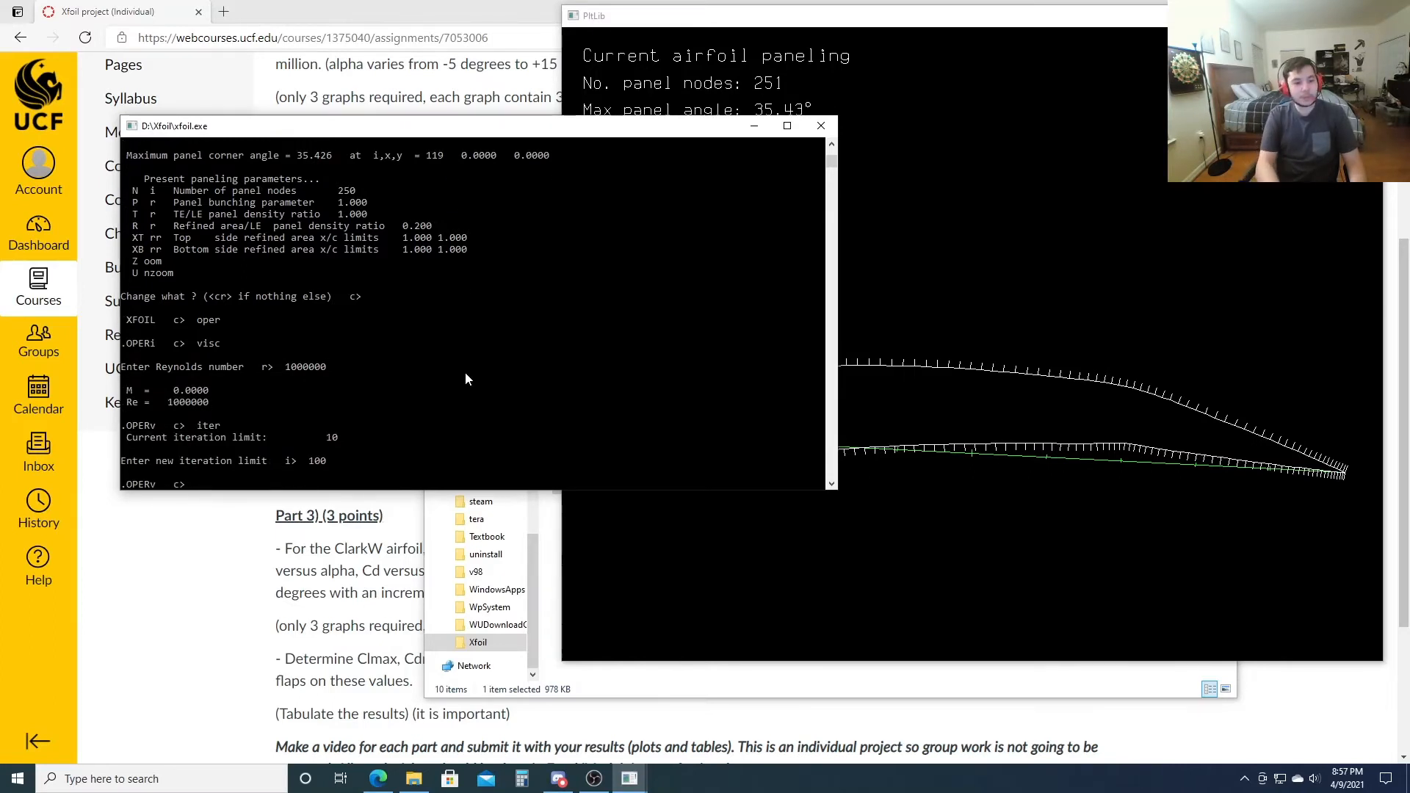
- Start polar accumulation with the save file clarkw10 and no dump file
type("pacc")
key("Return")
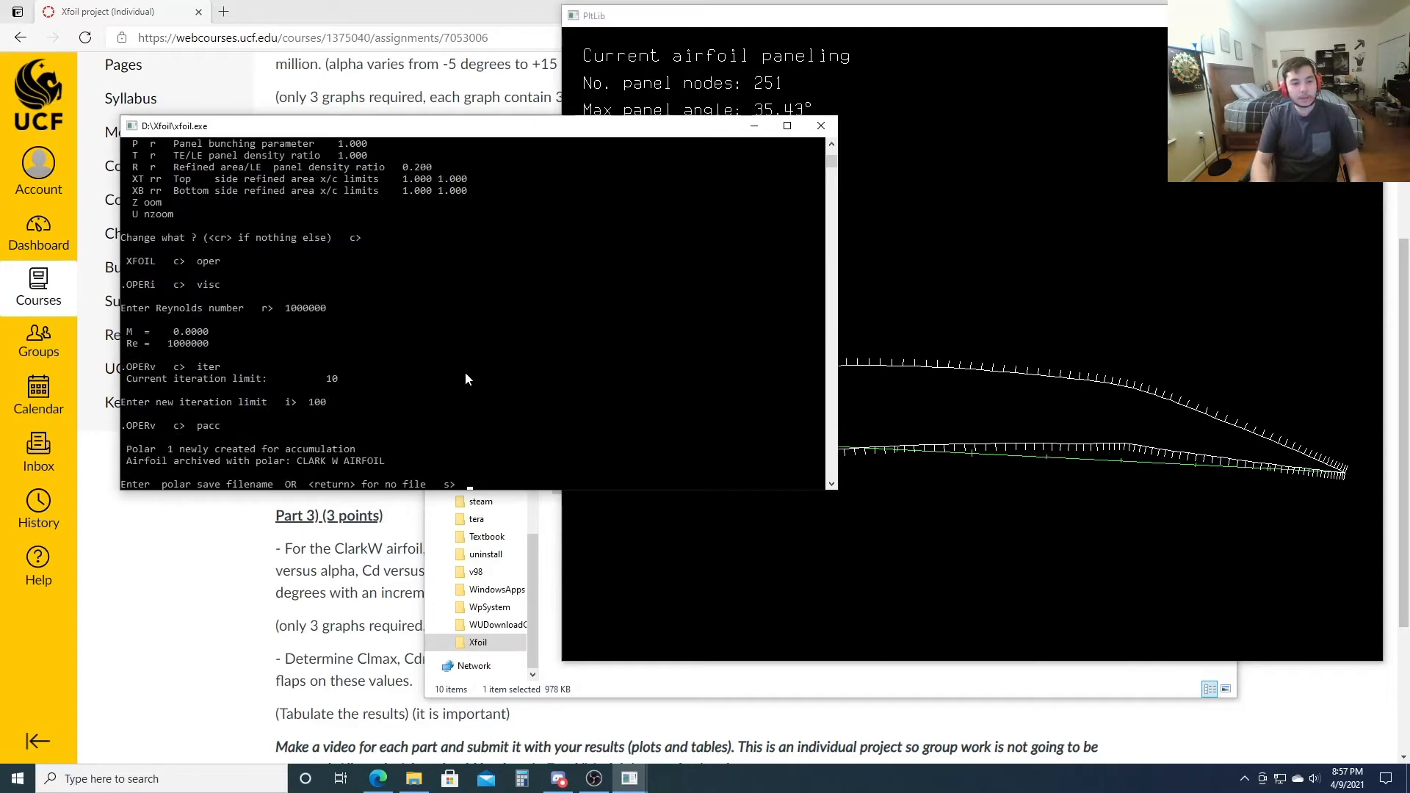
type("clarkw")
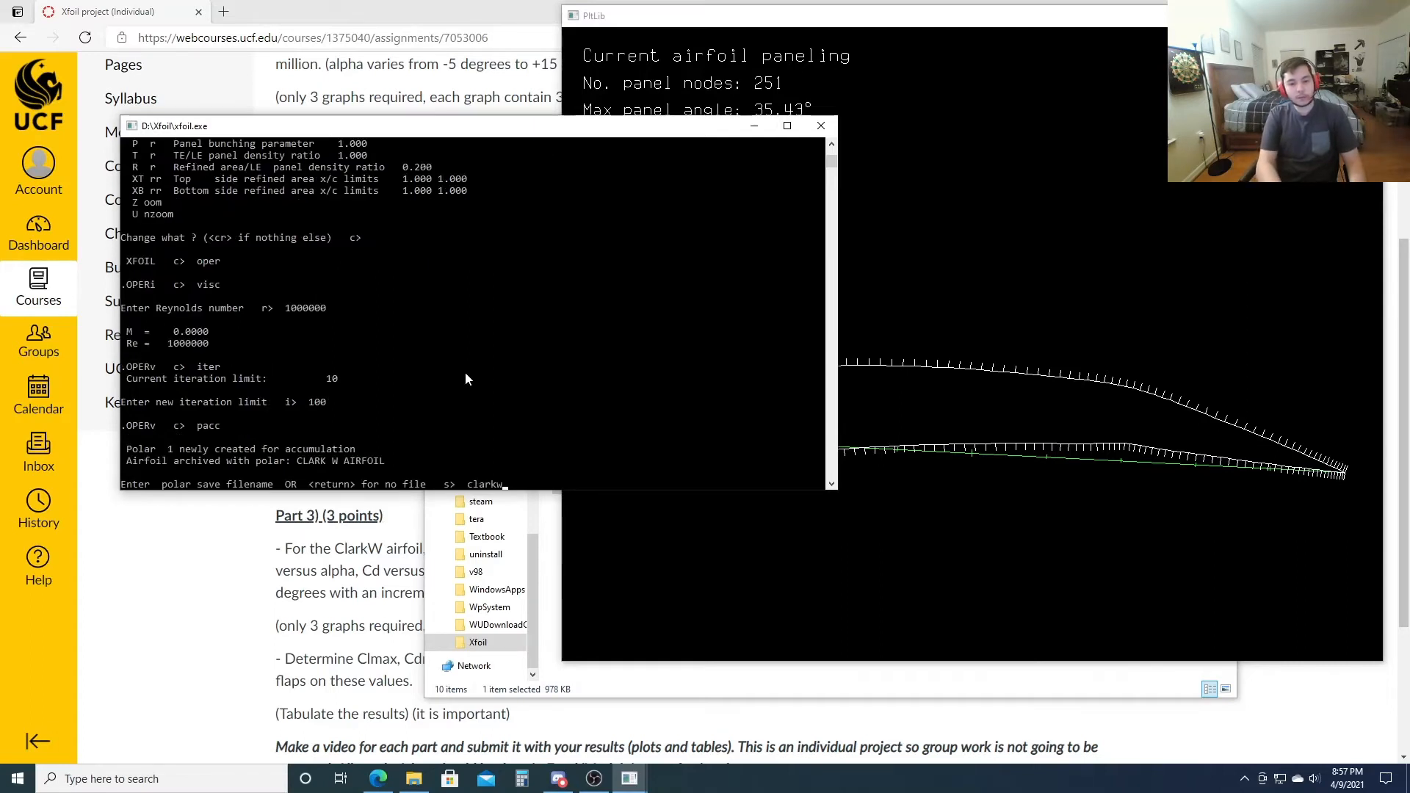
type("10")
key("Return")
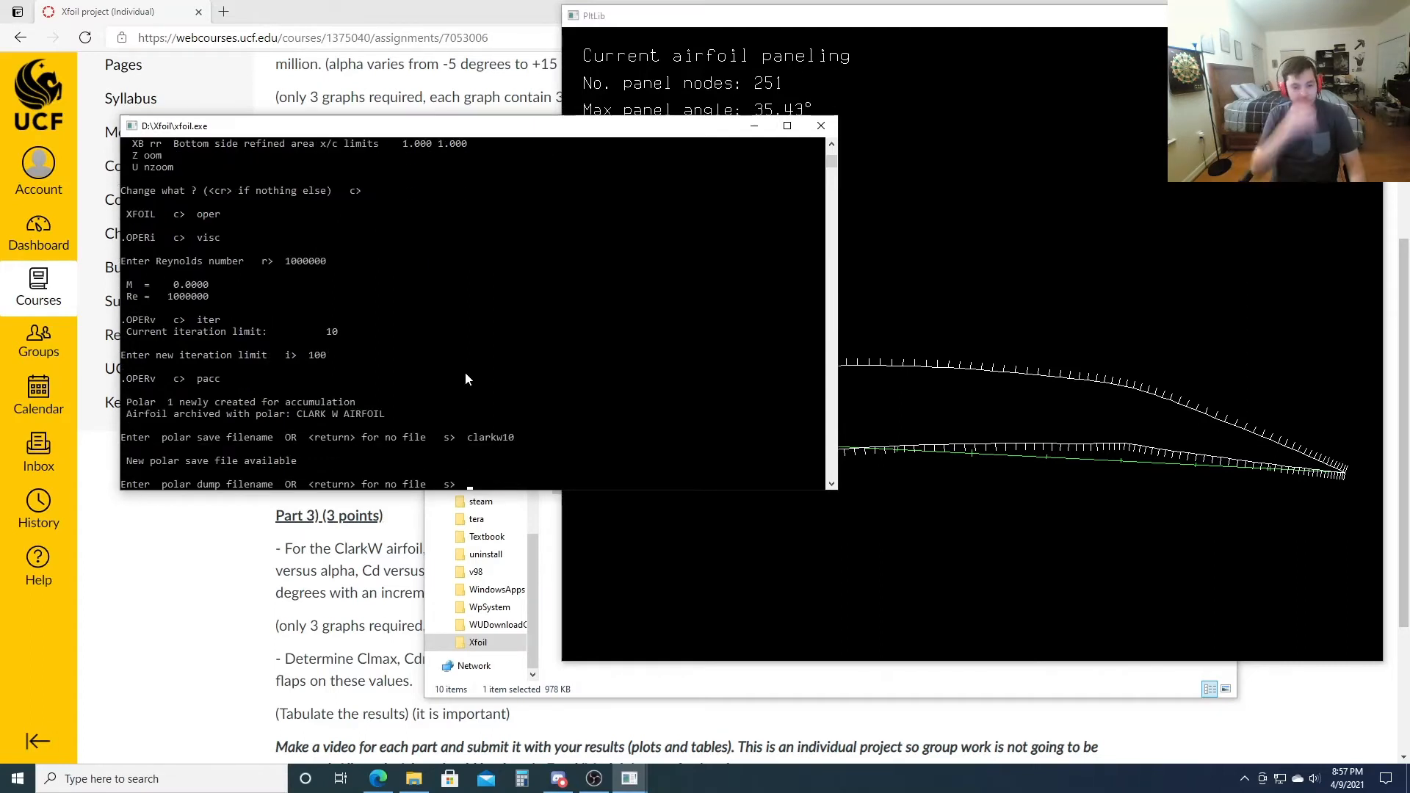
key("Return")
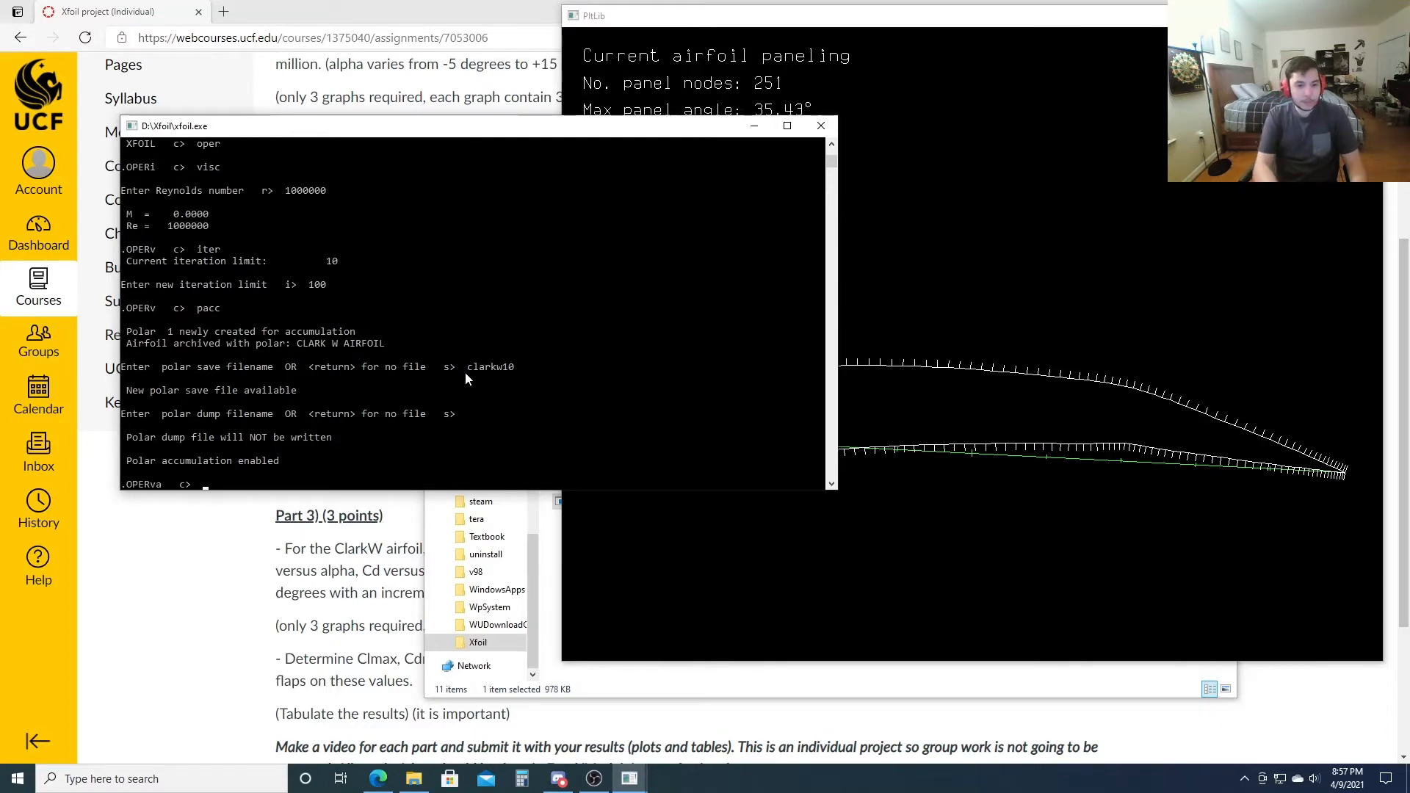
- Turn on polar plotting with SEQP and run an alpha sweep from -5 to 15 degrees in 1-degree increments
type("seqp")
key("Return")
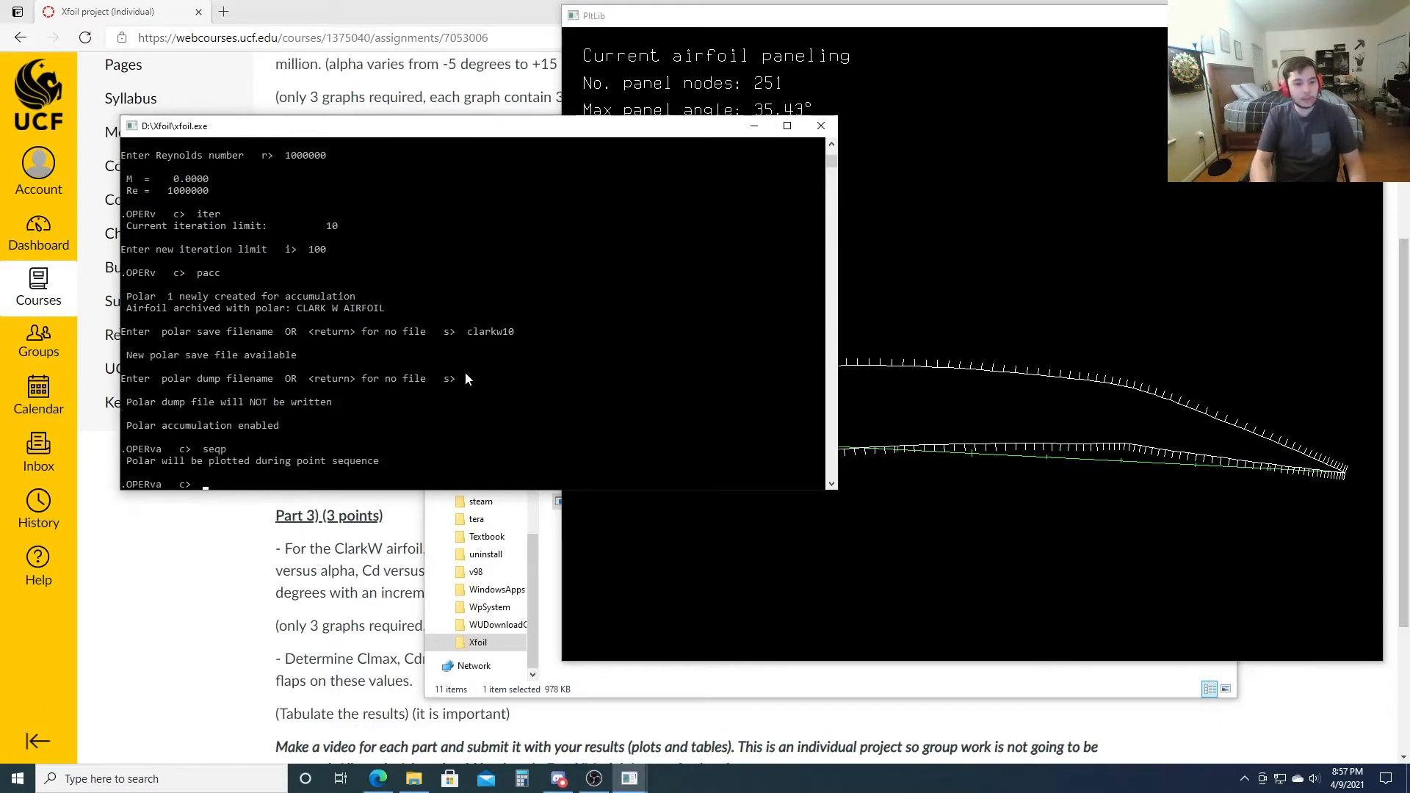
type("aseq -5")
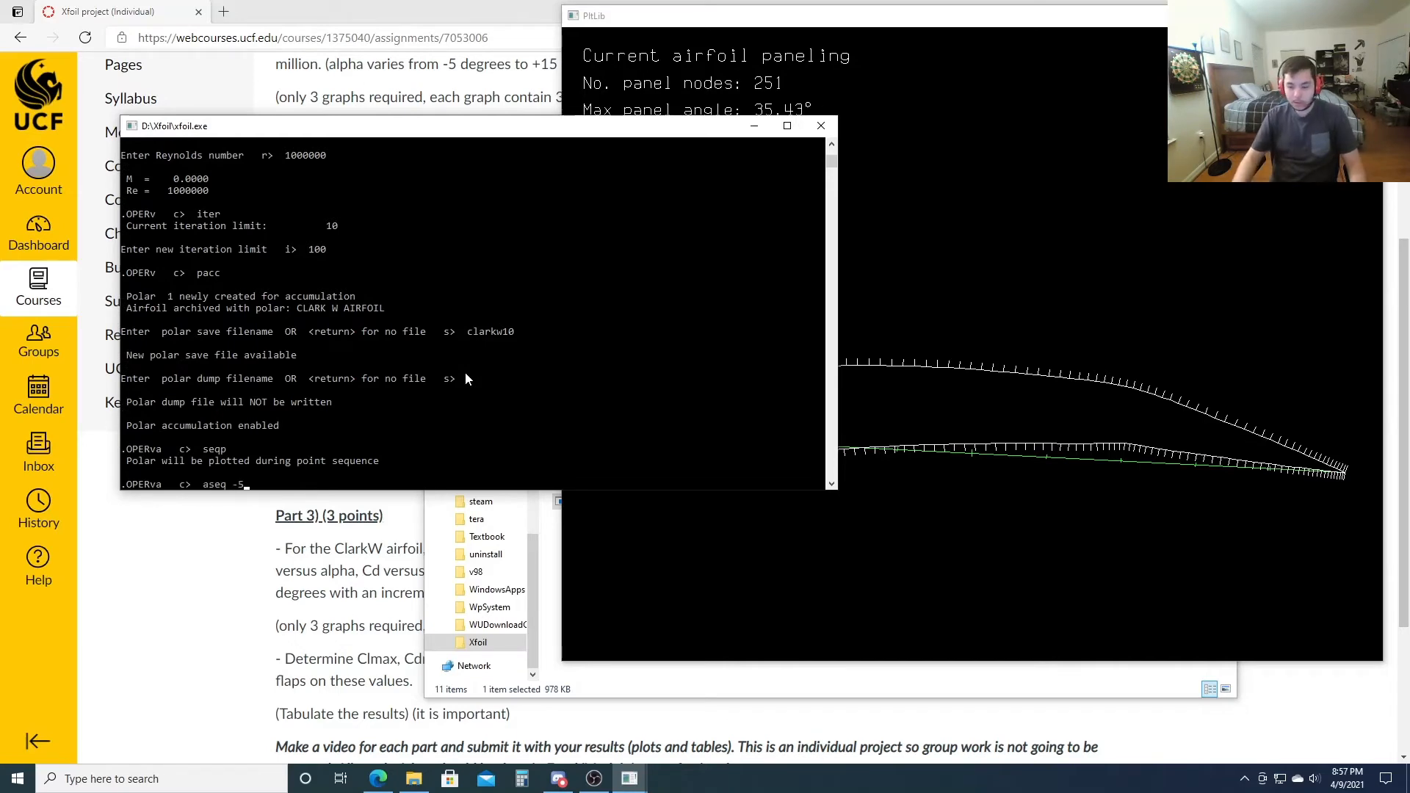
type(" 15 1")
key("Return")
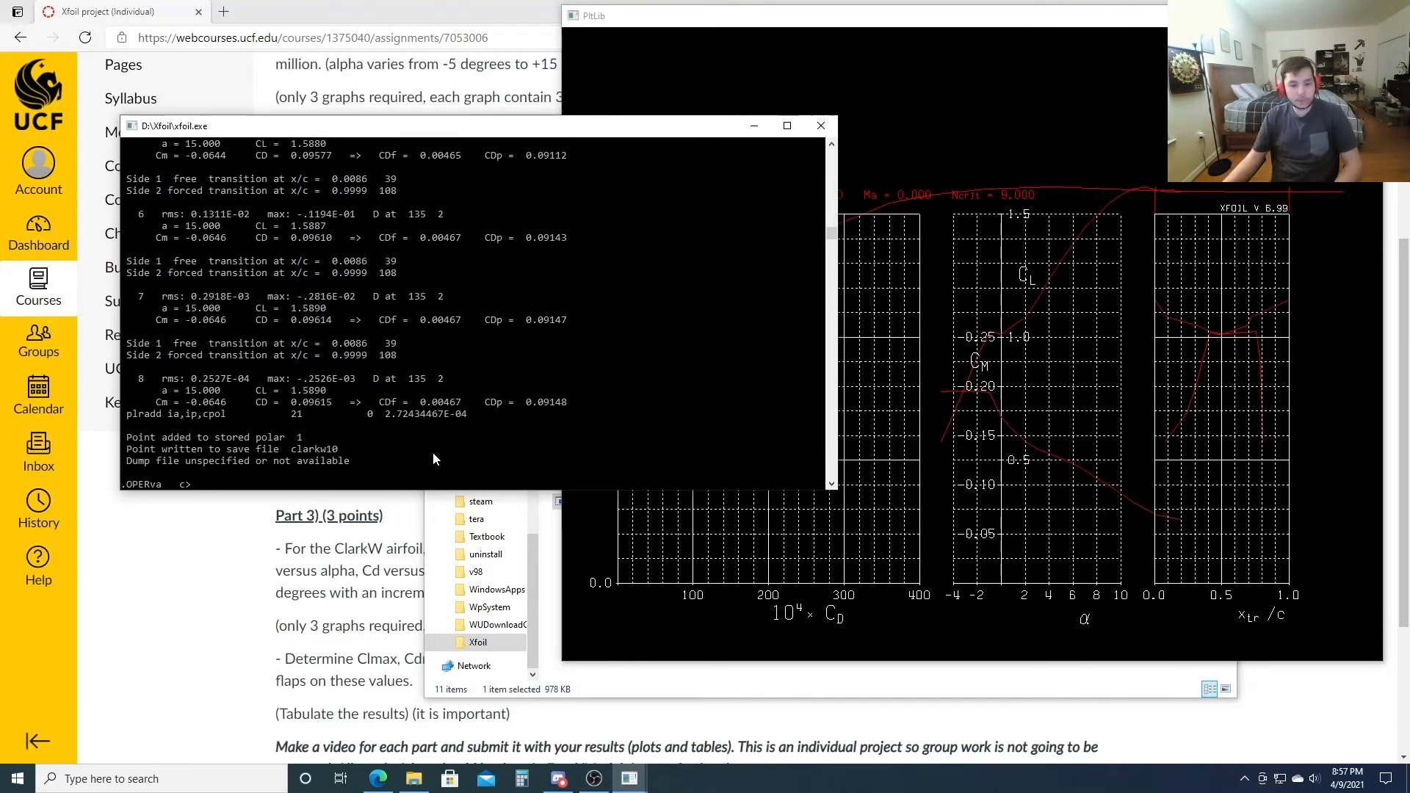
- Open the saved clarkw10 polar file in Notepad to review its coefficient table, and look at the polar plot
left_click(586, 674)
double_click(596, 363)
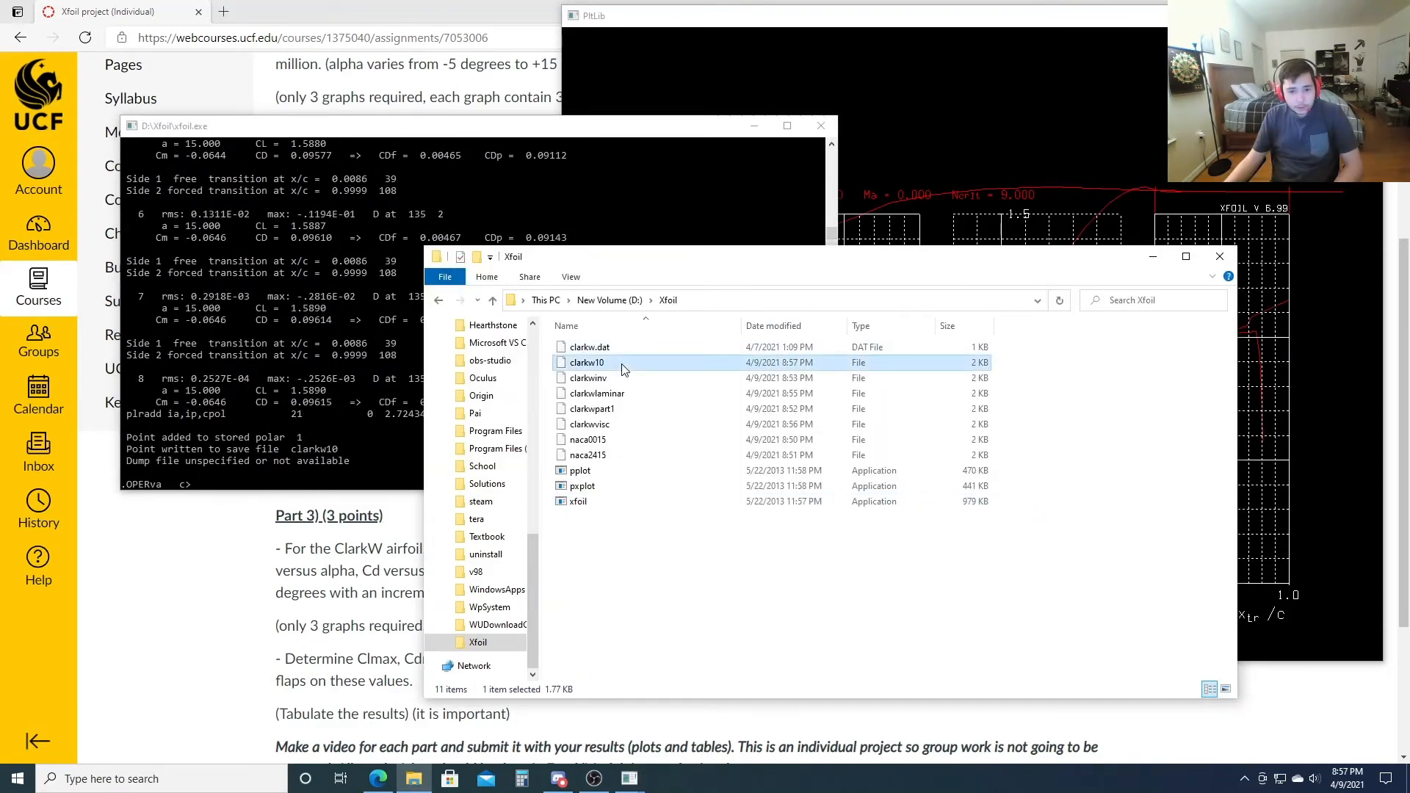
left_click(698, 493)
left_click(764, 552)
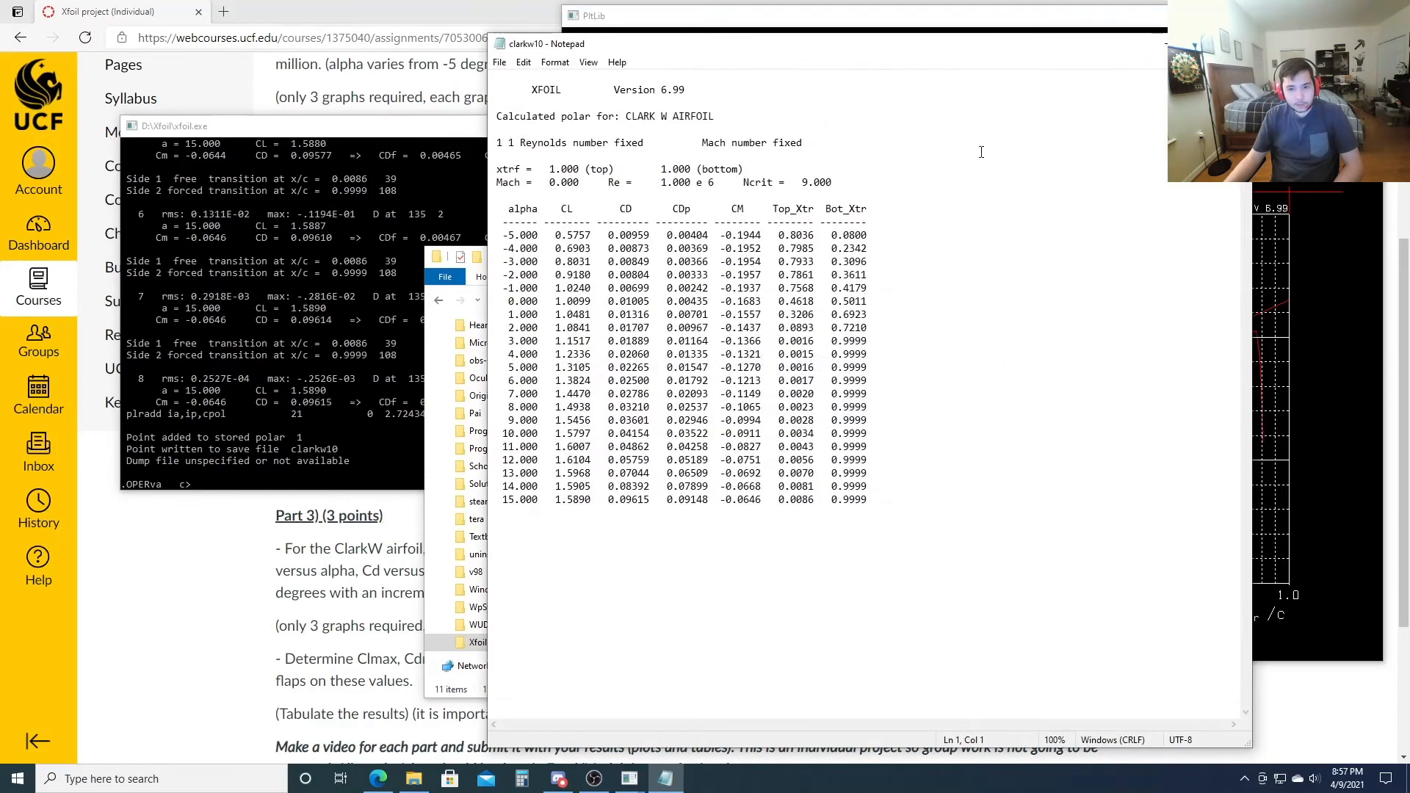
left_click(1307, 111)
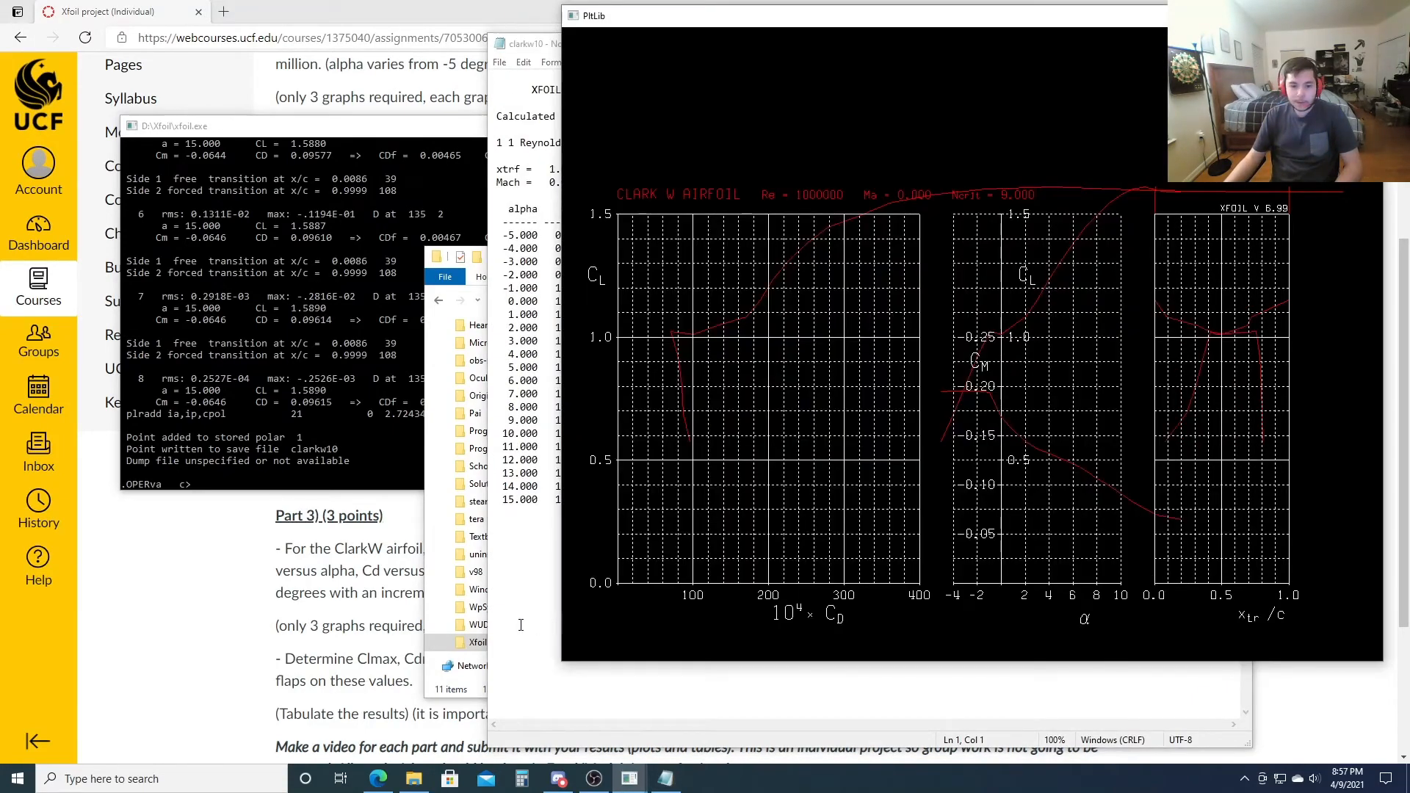
- Close the clarkw10 polar file and the finished 10-degree flap session, and relaunch XFOIL from the Xfoil folder
left_click(521, 625)
key("alt+F4")
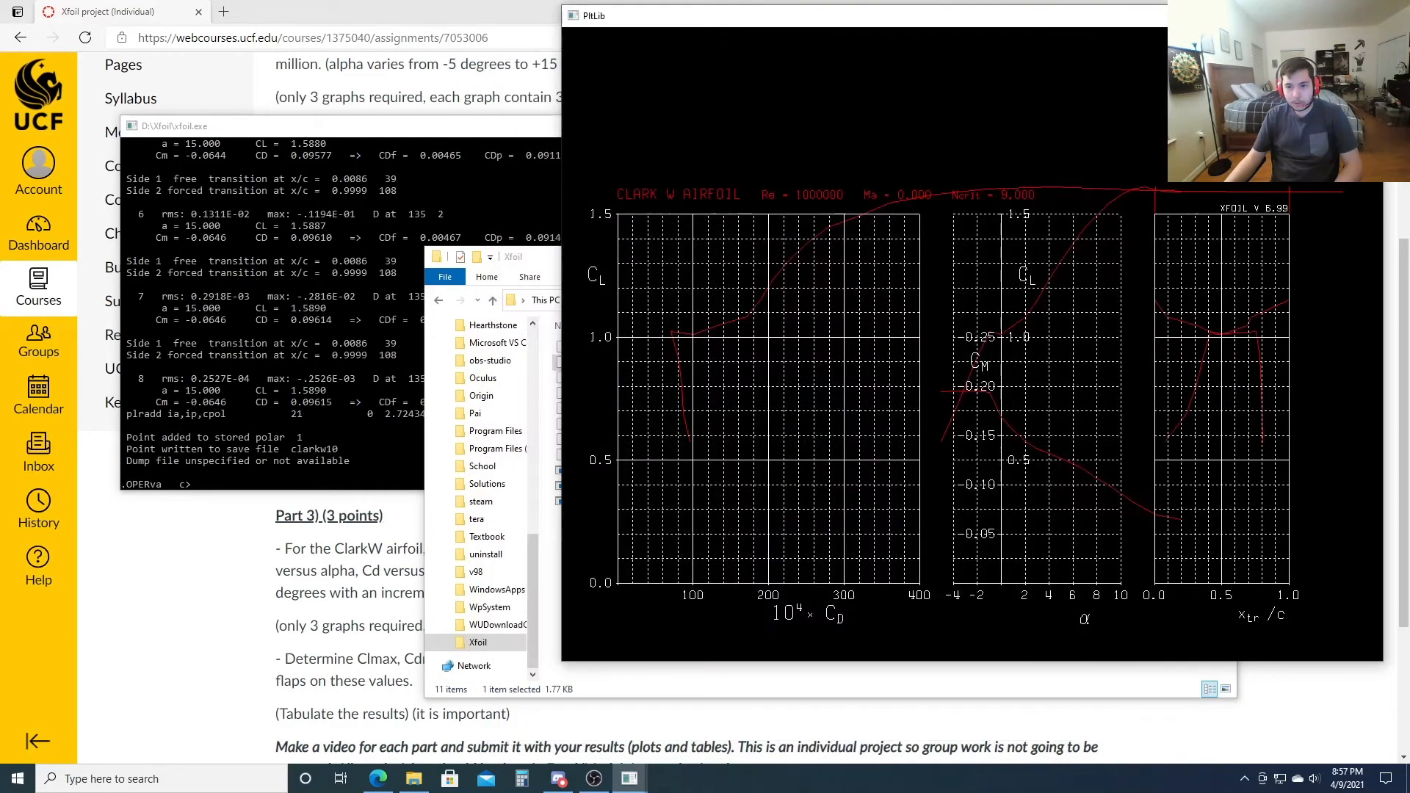
left_click(512, 213)
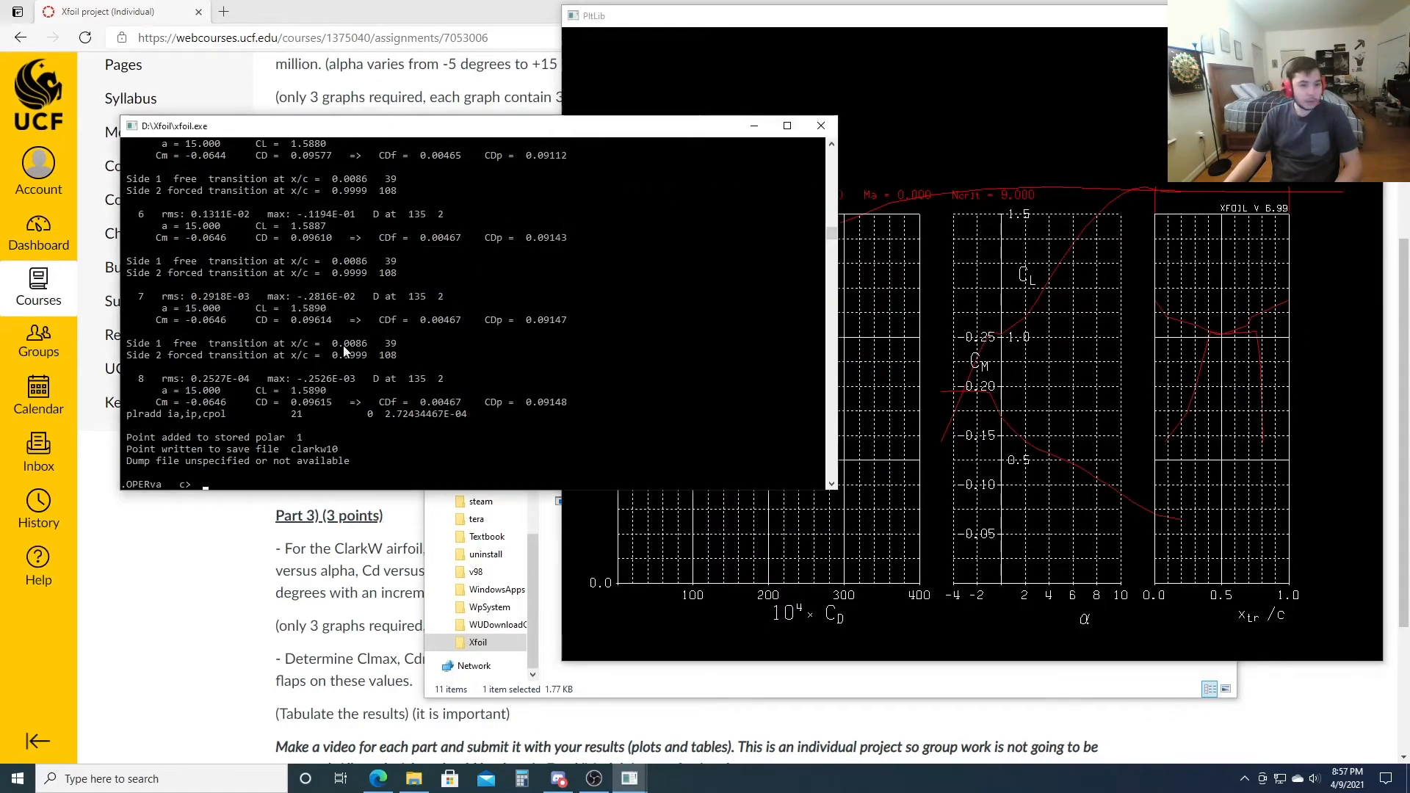
left_click(828, 135)
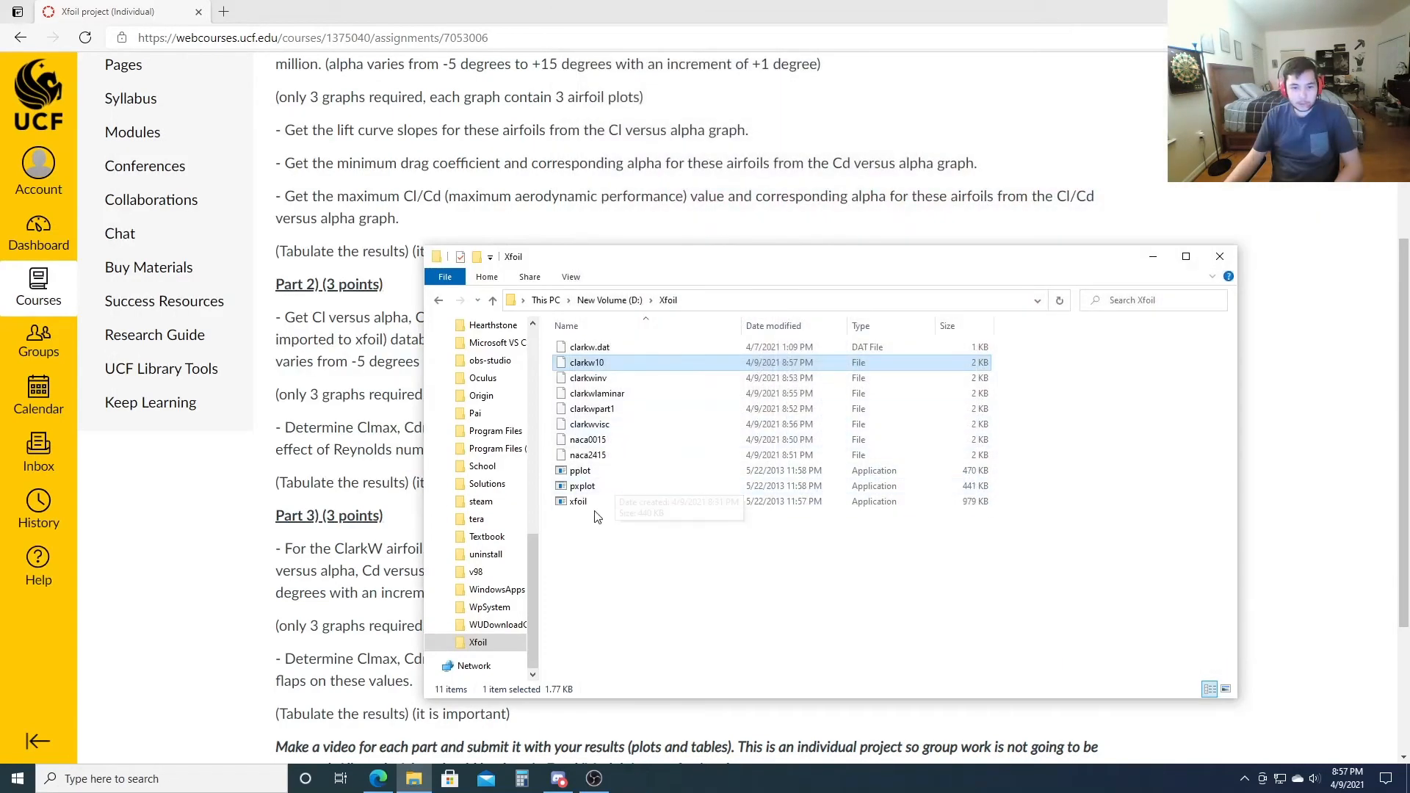
double_click(580, 500)
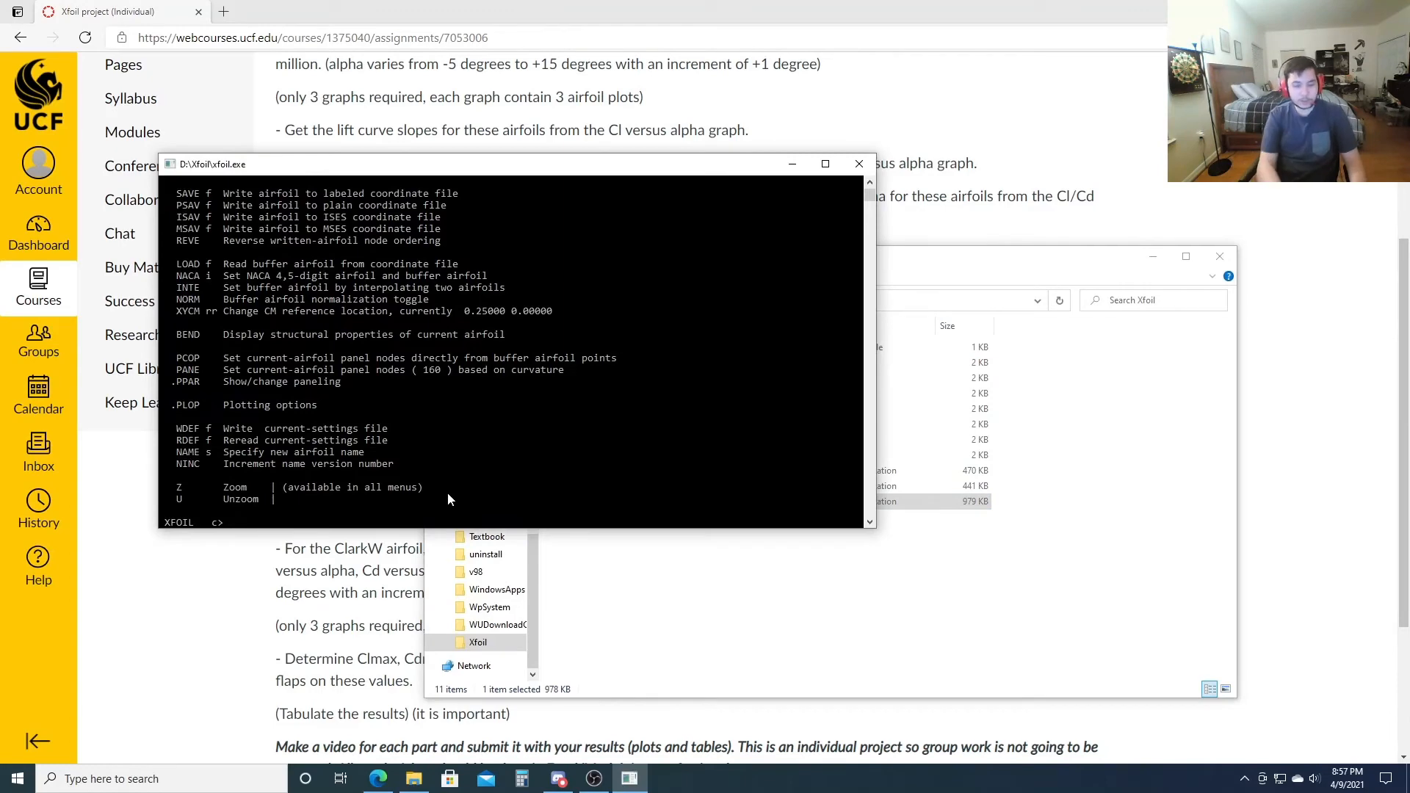
- Load the Clark W coordinates from clarkw.dat into the fresh XFOIL session
type("load")
key("Return")
type("clarkw")
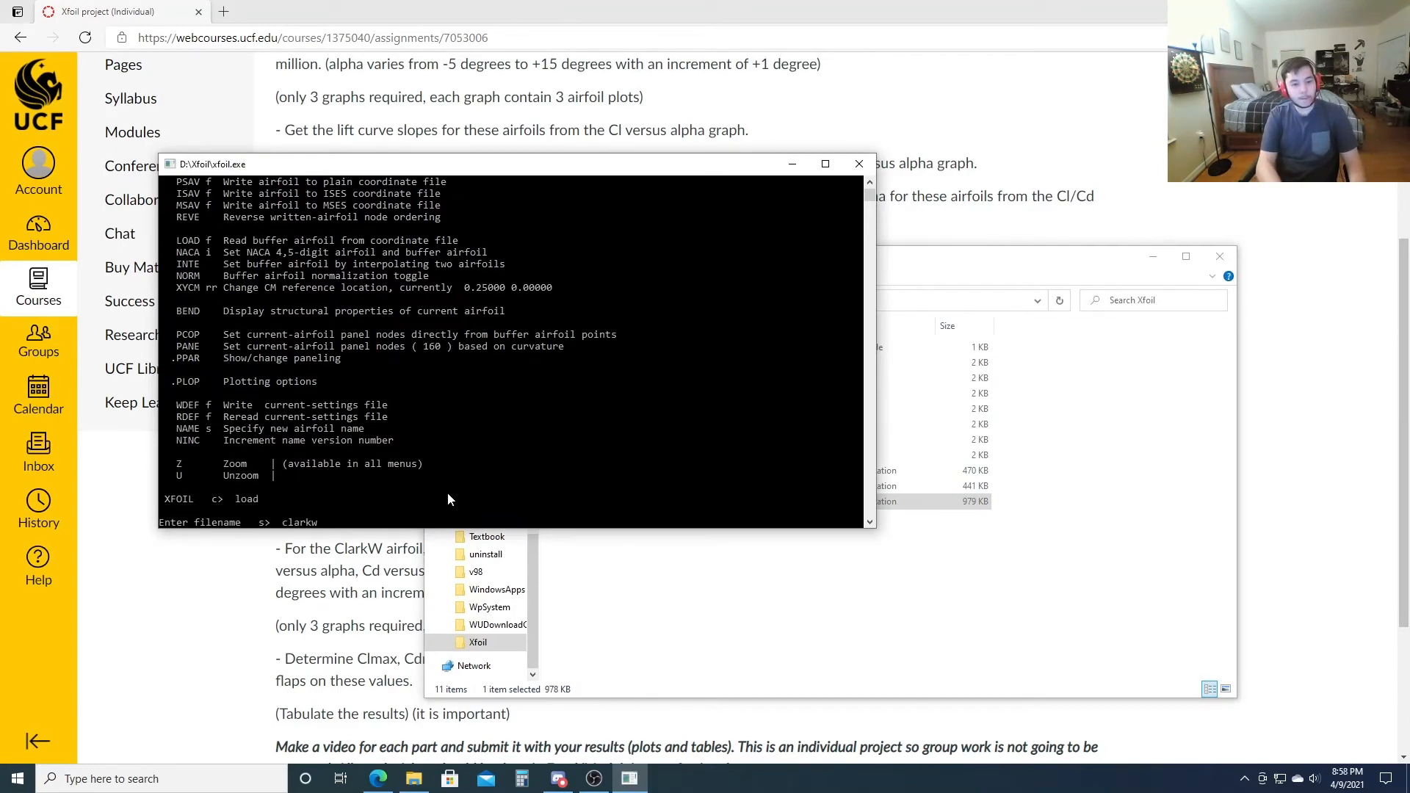
key("Return")
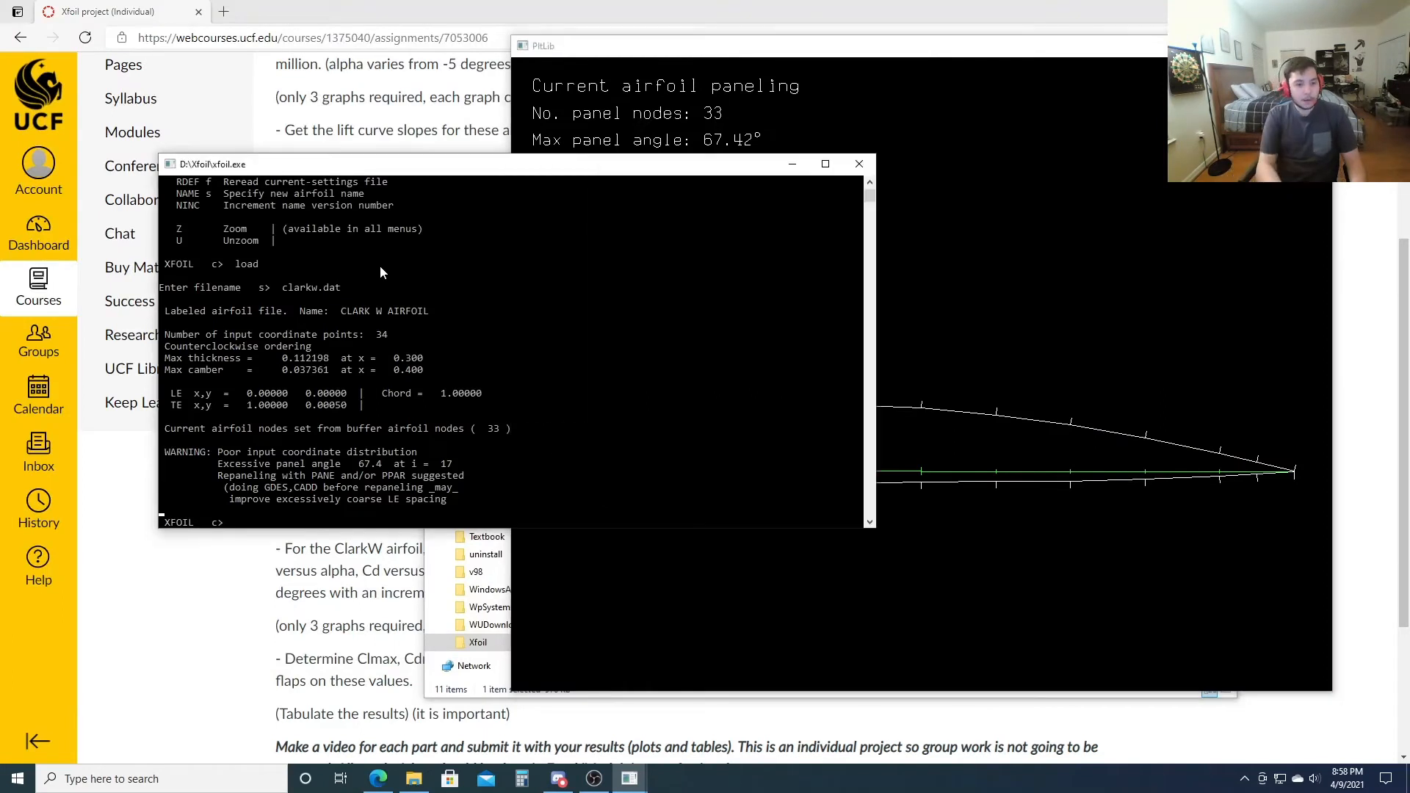
- Repanel the Clark W with PANE and define a flap hinge in GDES at x 0.7 and relative y/t 0.5
type("pane")
key("Return")
type("GDES")
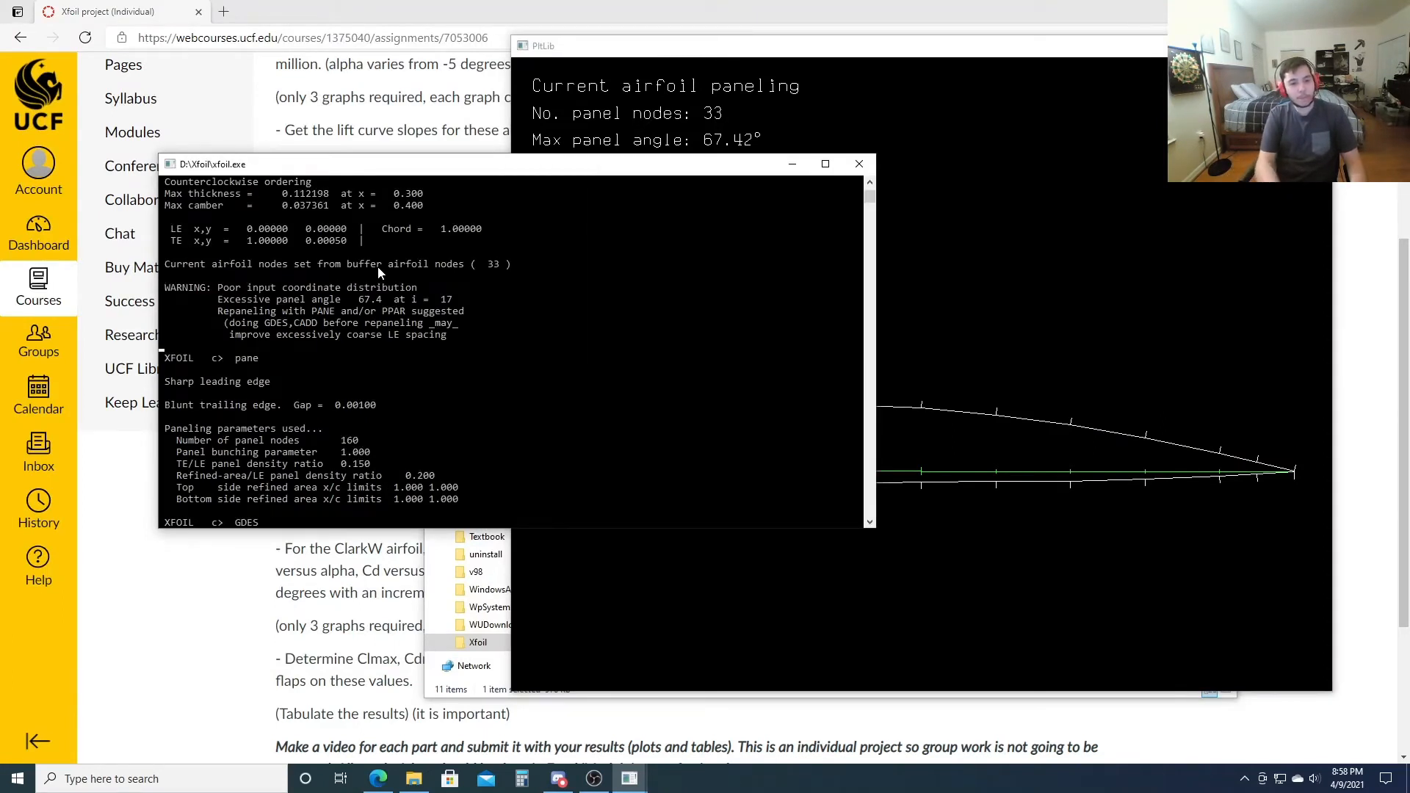
key("Return")
type("flap")
key("Return")
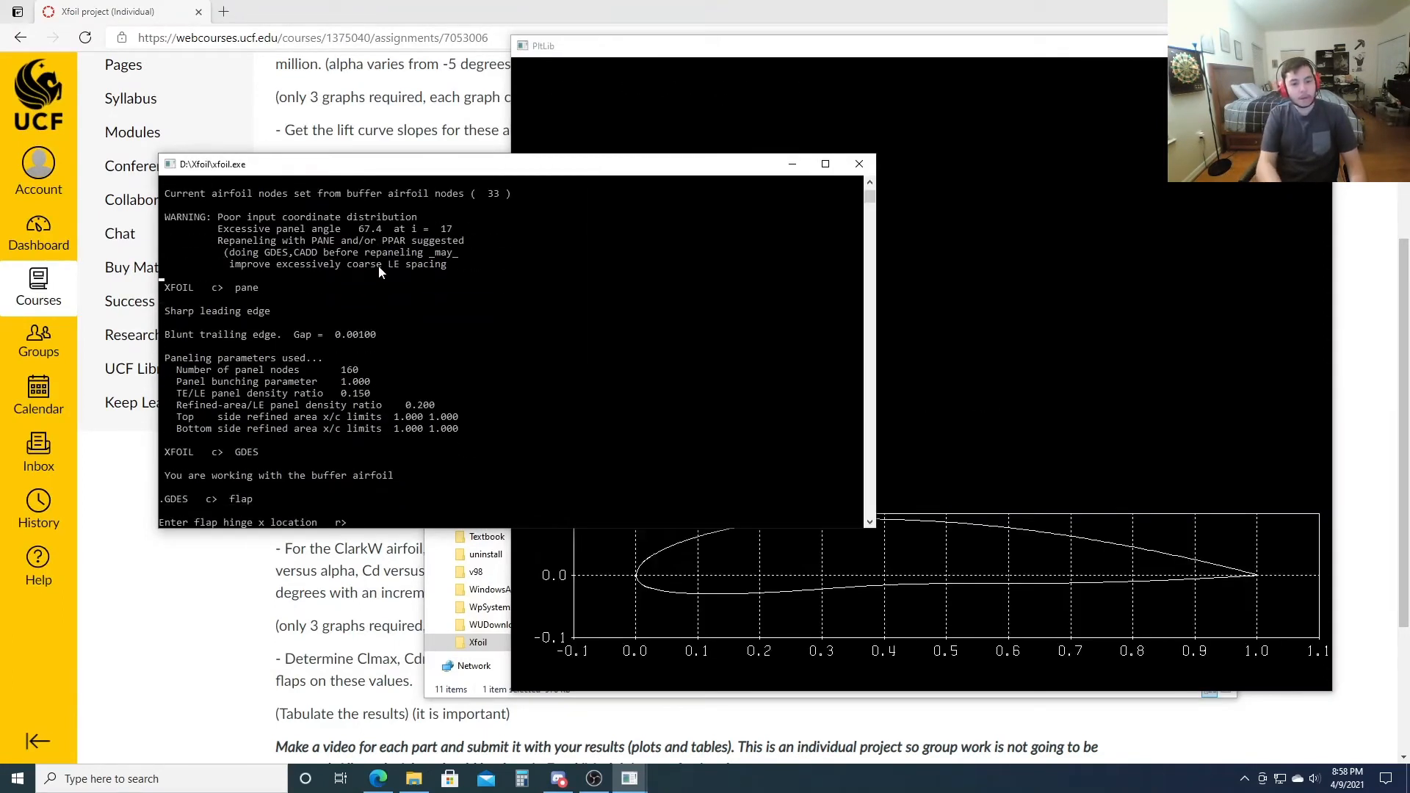
type("0.7")
key("Return")
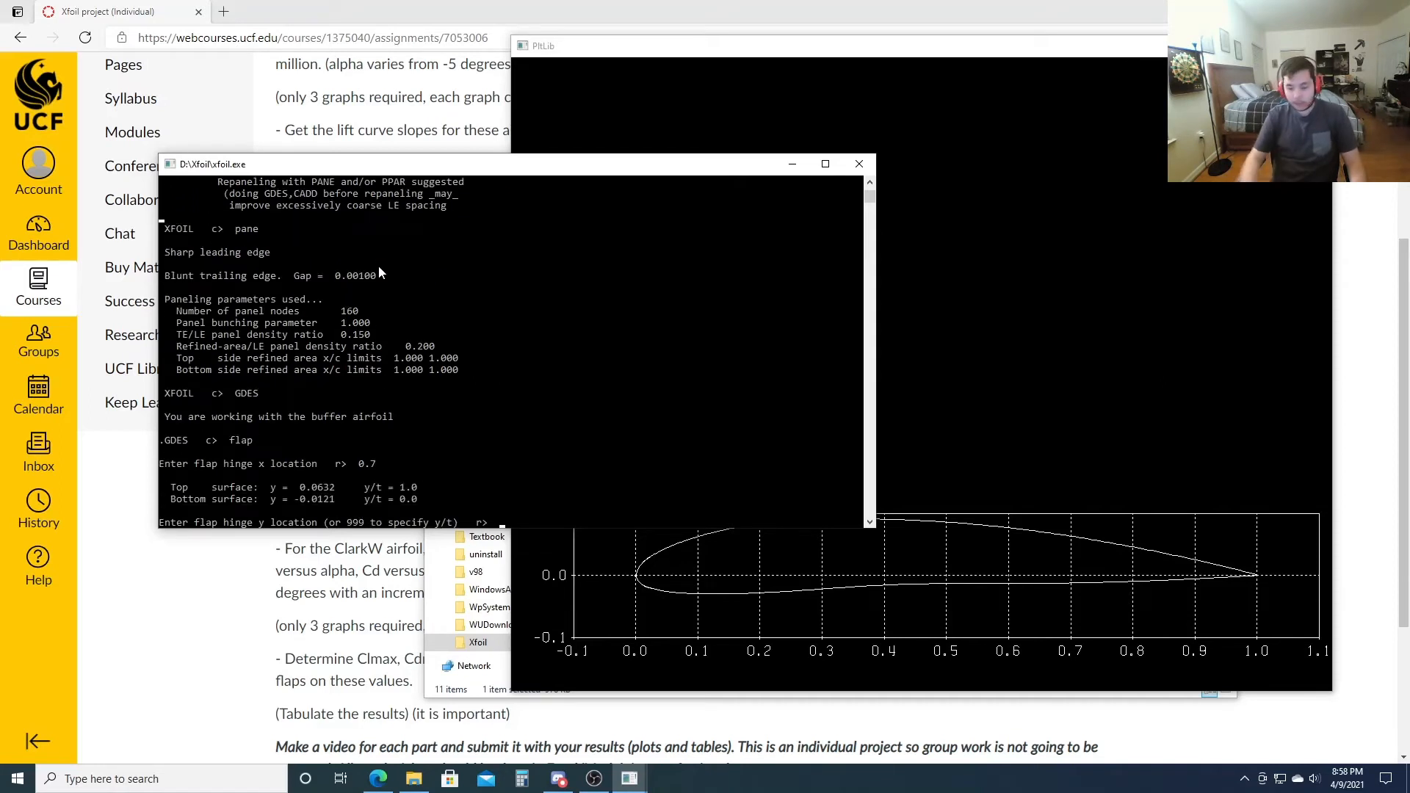
type("999")
key("Return")
type("0.5")
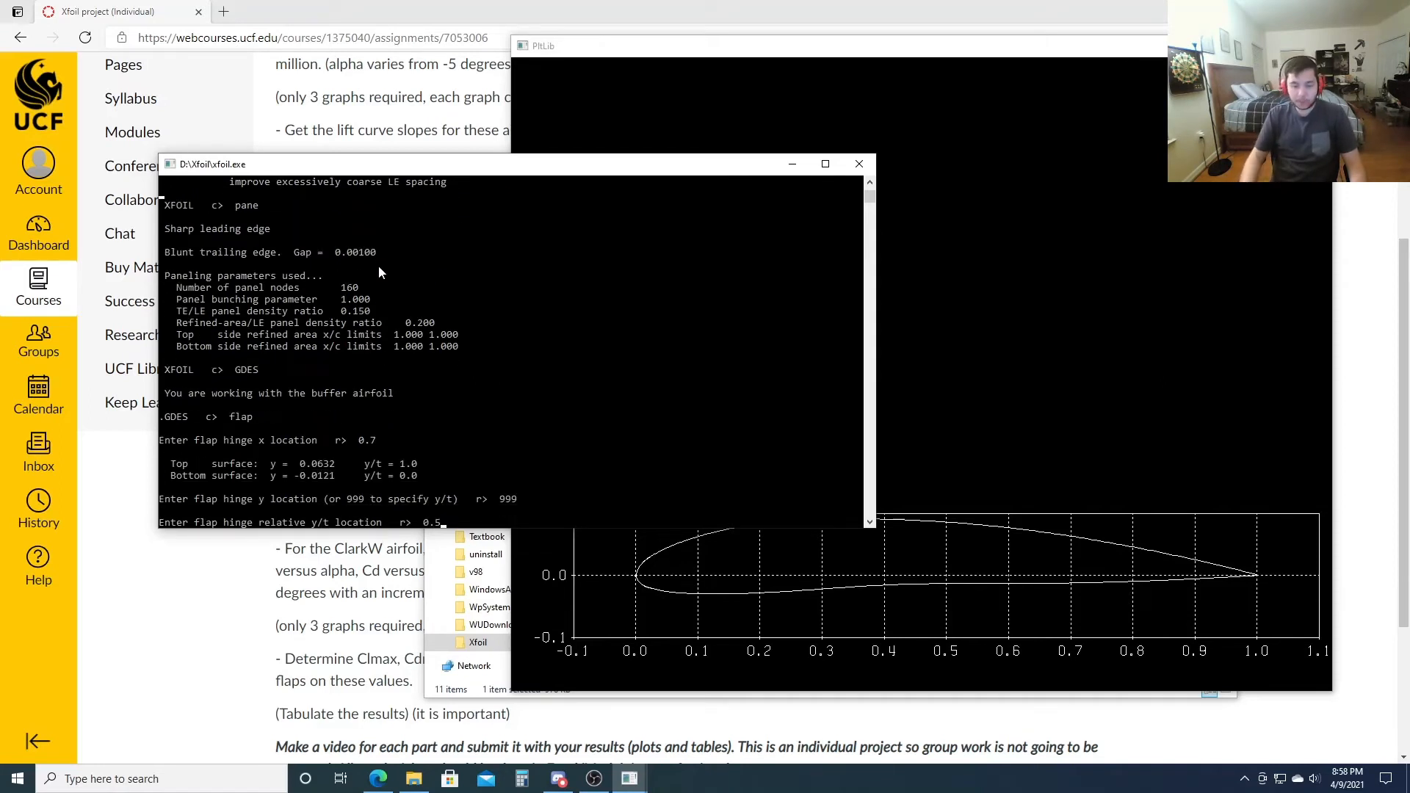
key("Return")
- Deflect the flap 20 degrees down, make the flapped shape the current airfoil with EXEC, and return to the main XFOIL prompt
type("20")
key("Return")
type("ex")
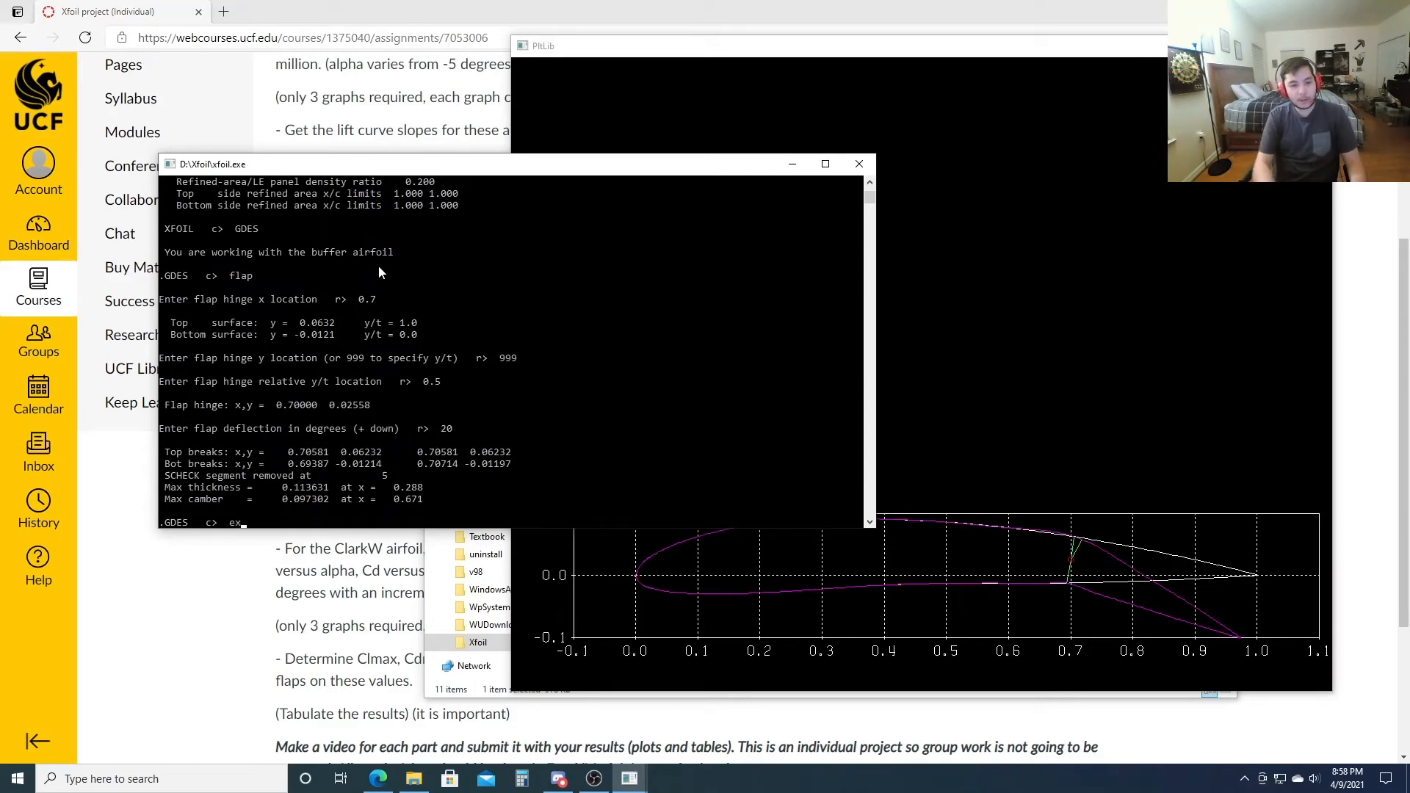
type("ec")
key("Return")
key("Return")
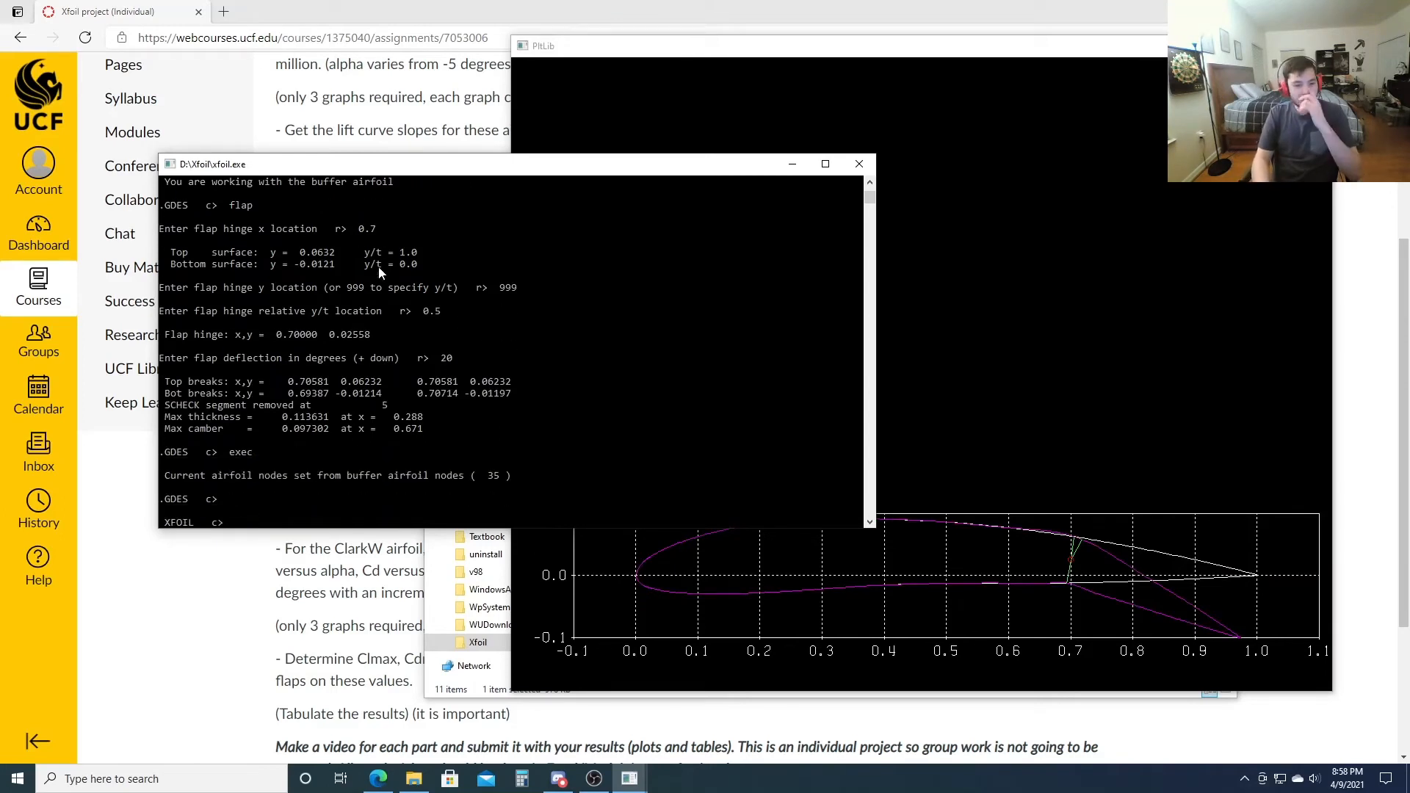
- Repanel the flapped airfoil with PPAR using 350 panel nodes and a TE/LE panel density ratio of 1
type("ppar")
key("Return")
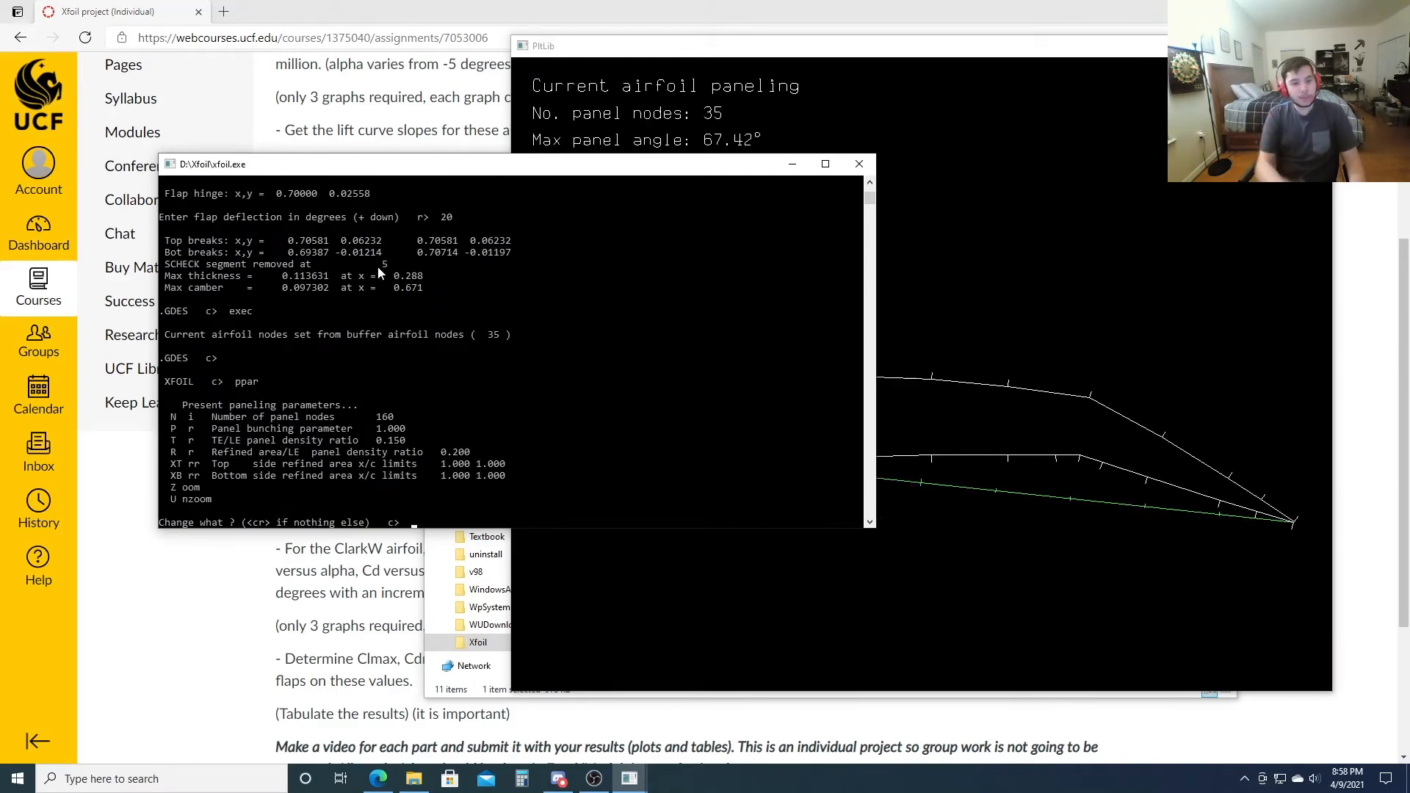
type("n 350")
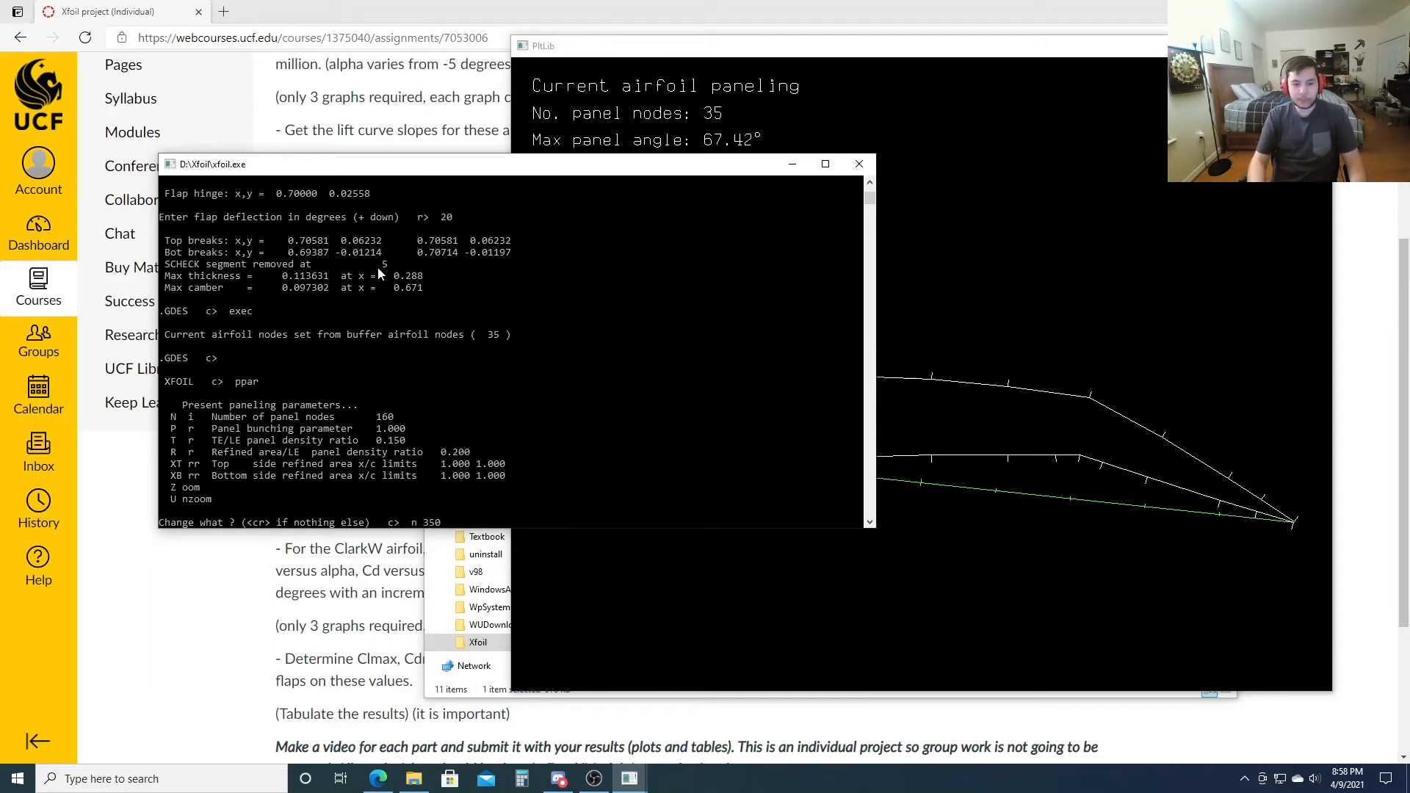
key("Return")
type("t 1")
key("Return")
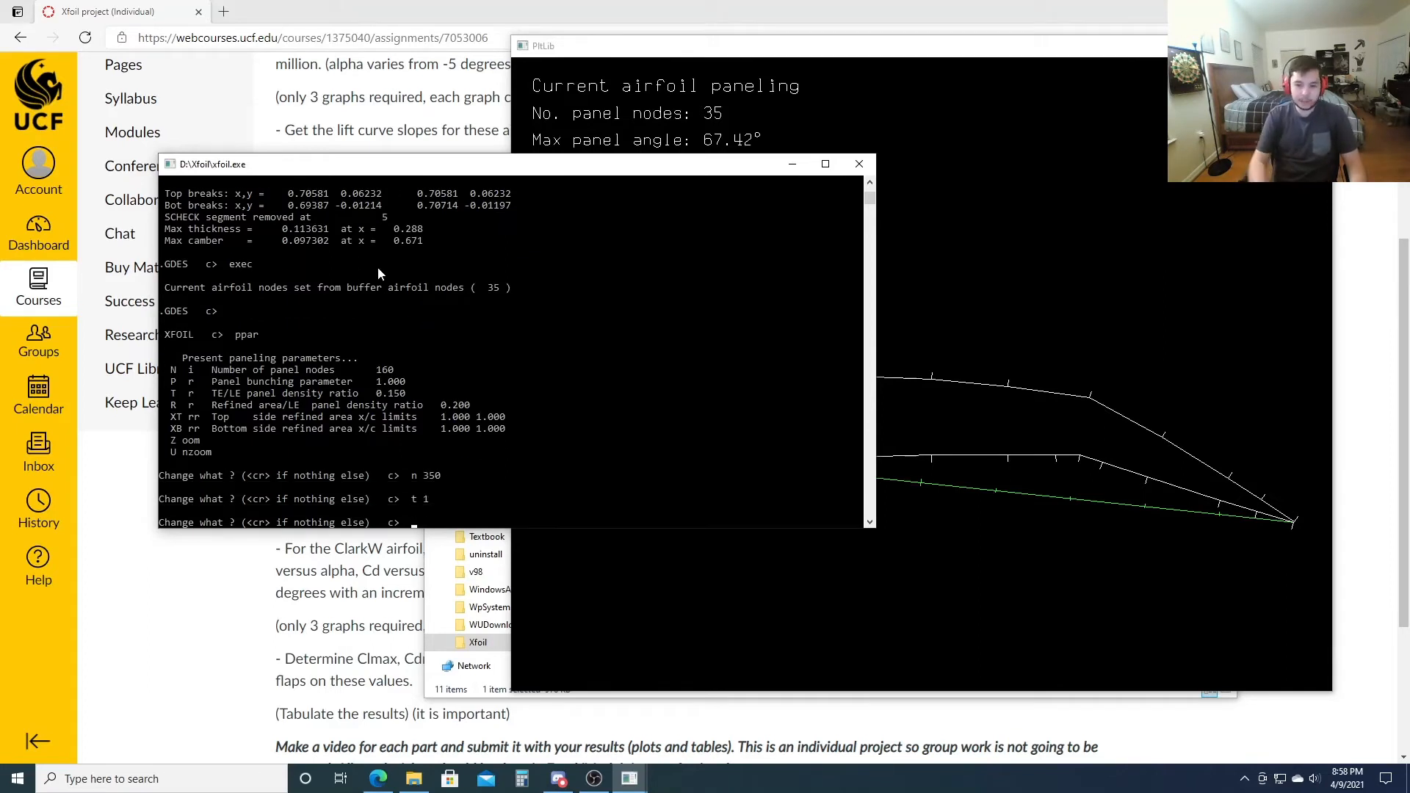
key("Return")
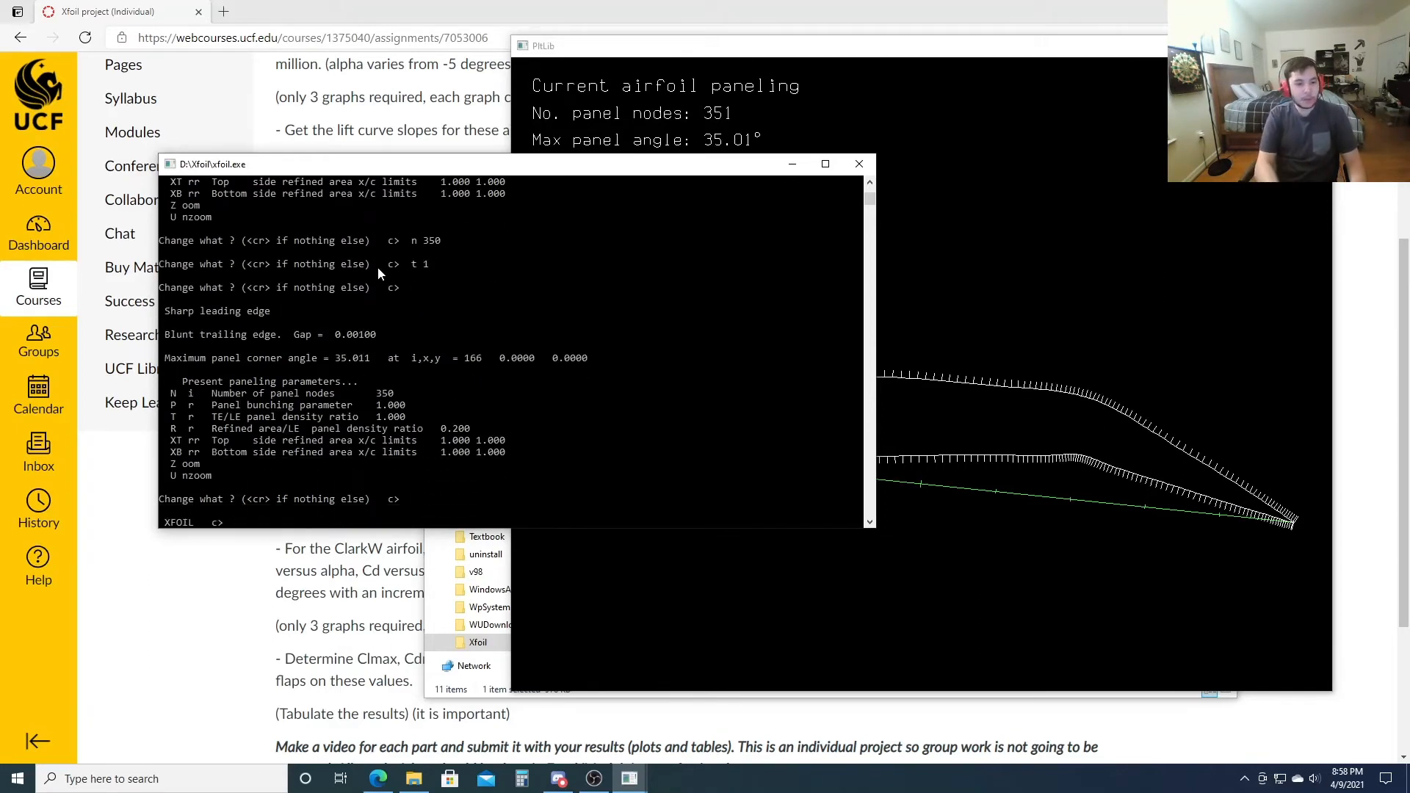
- Enter the OPER routine and enable viscous mode at a Reynolds number of 1000000
type("poe")
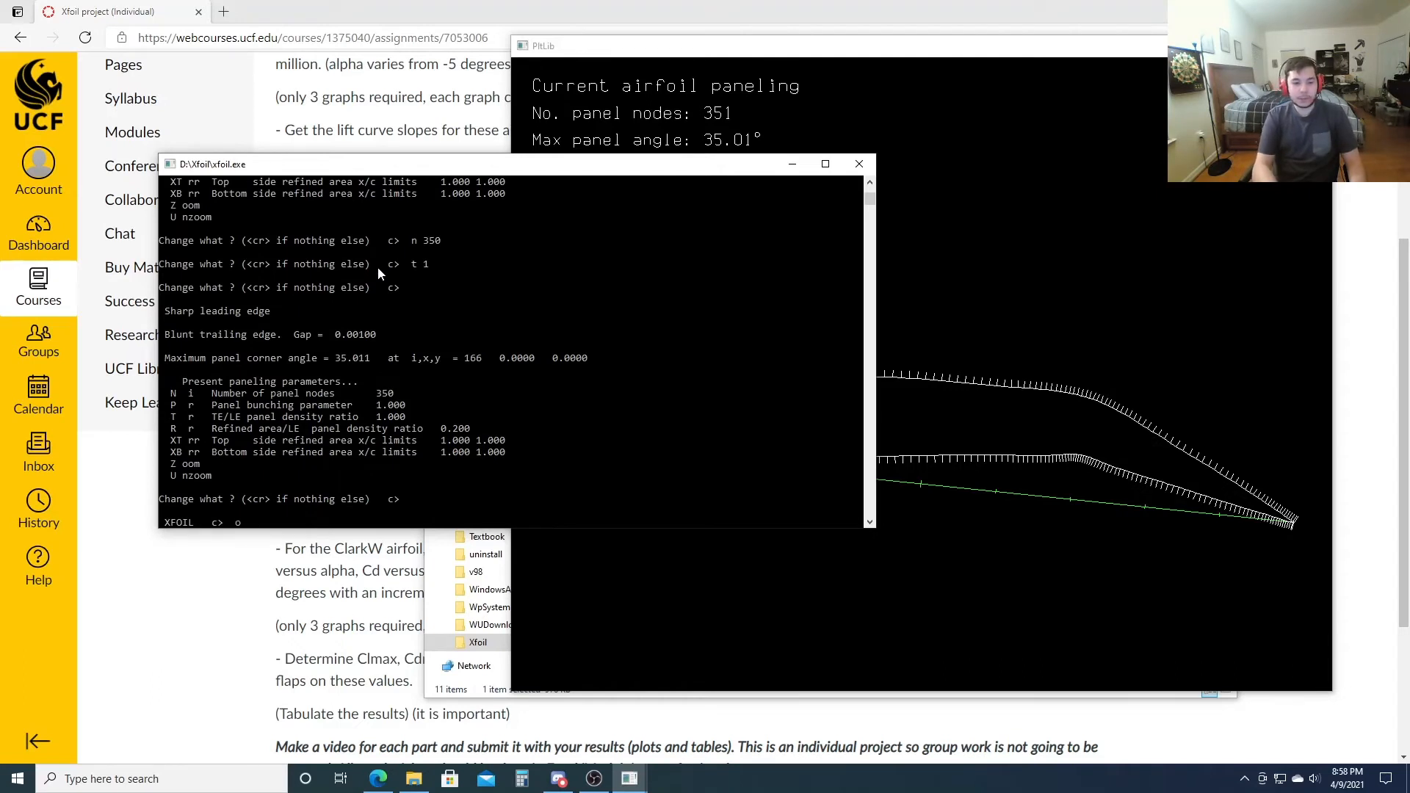
type("per")
key("Return")
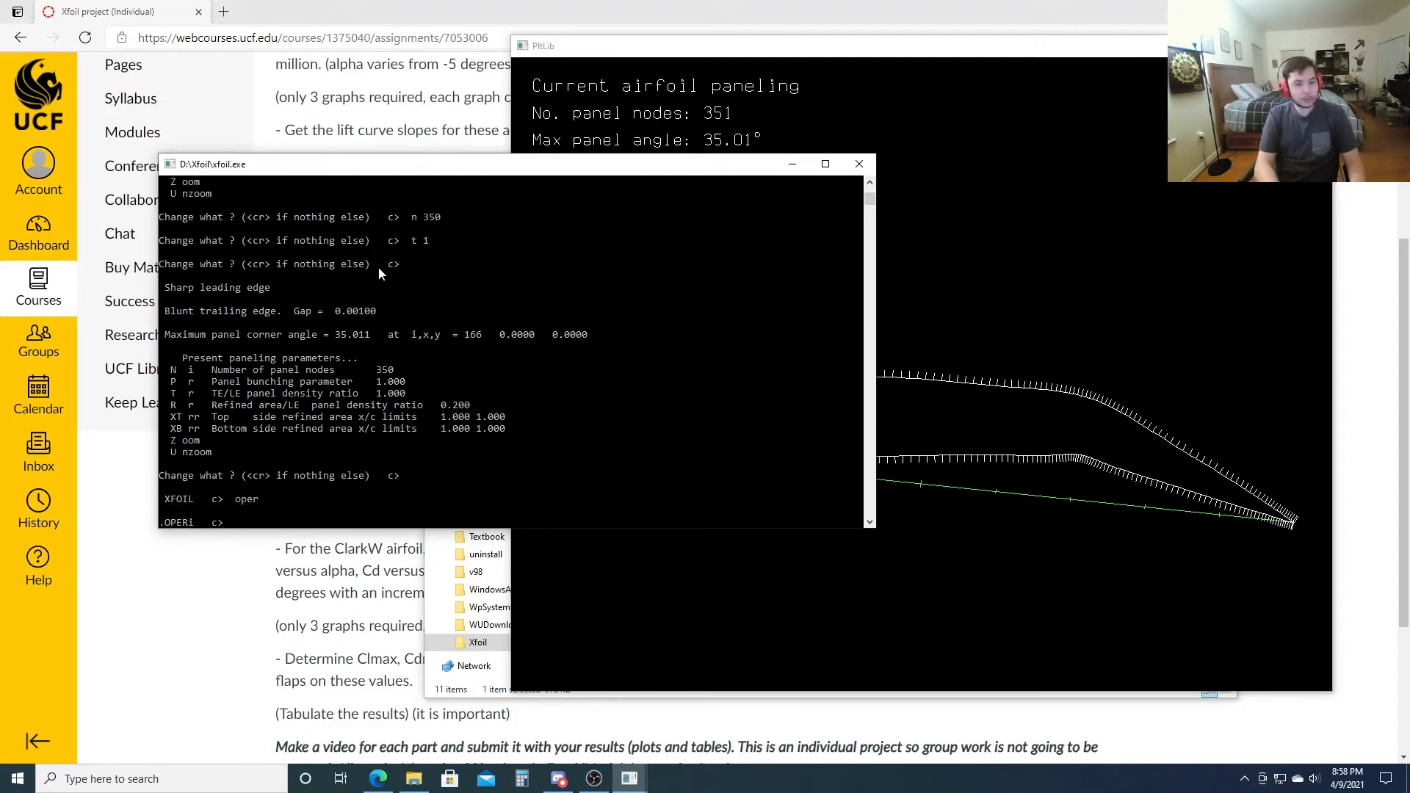
type("visc")
key("Return")
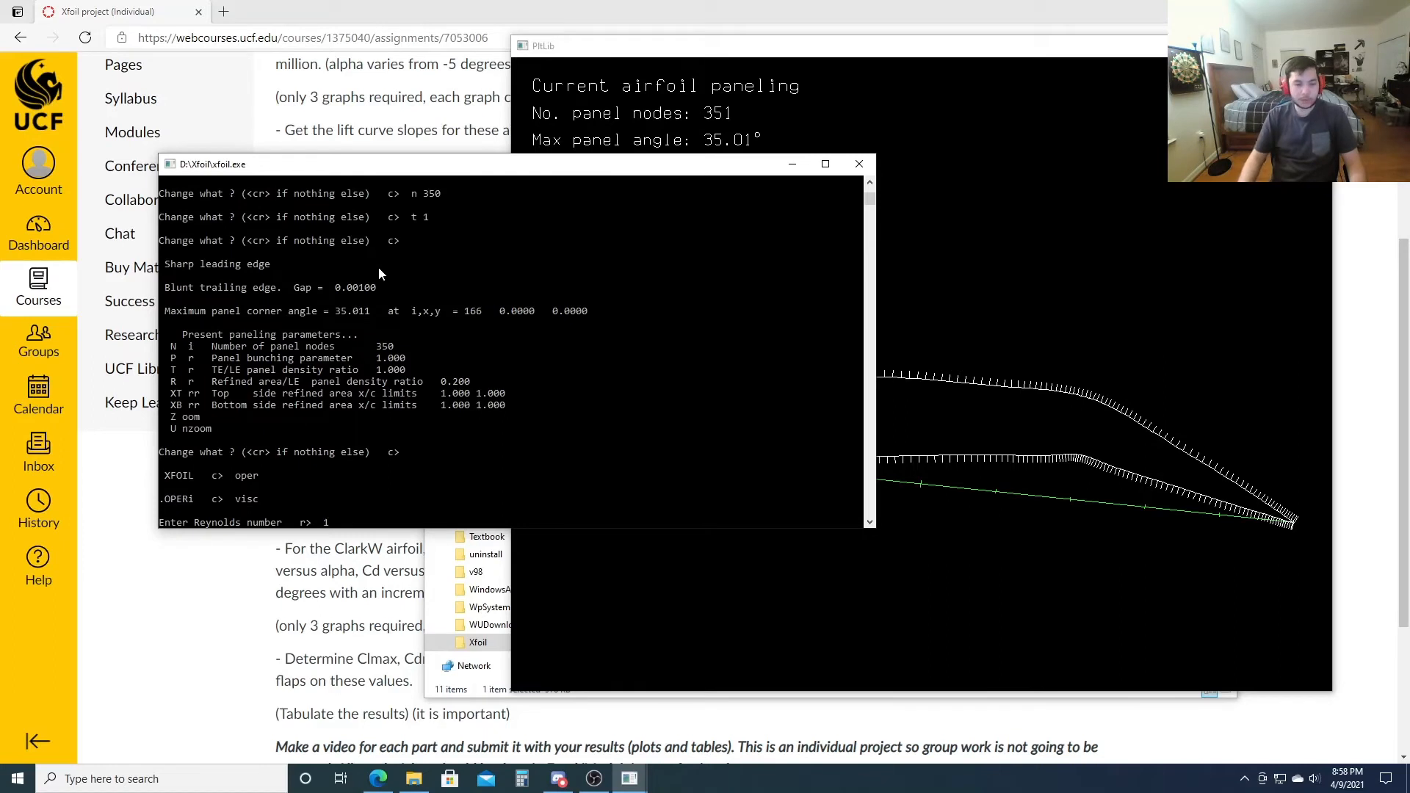
type("1000000")
key("Return")
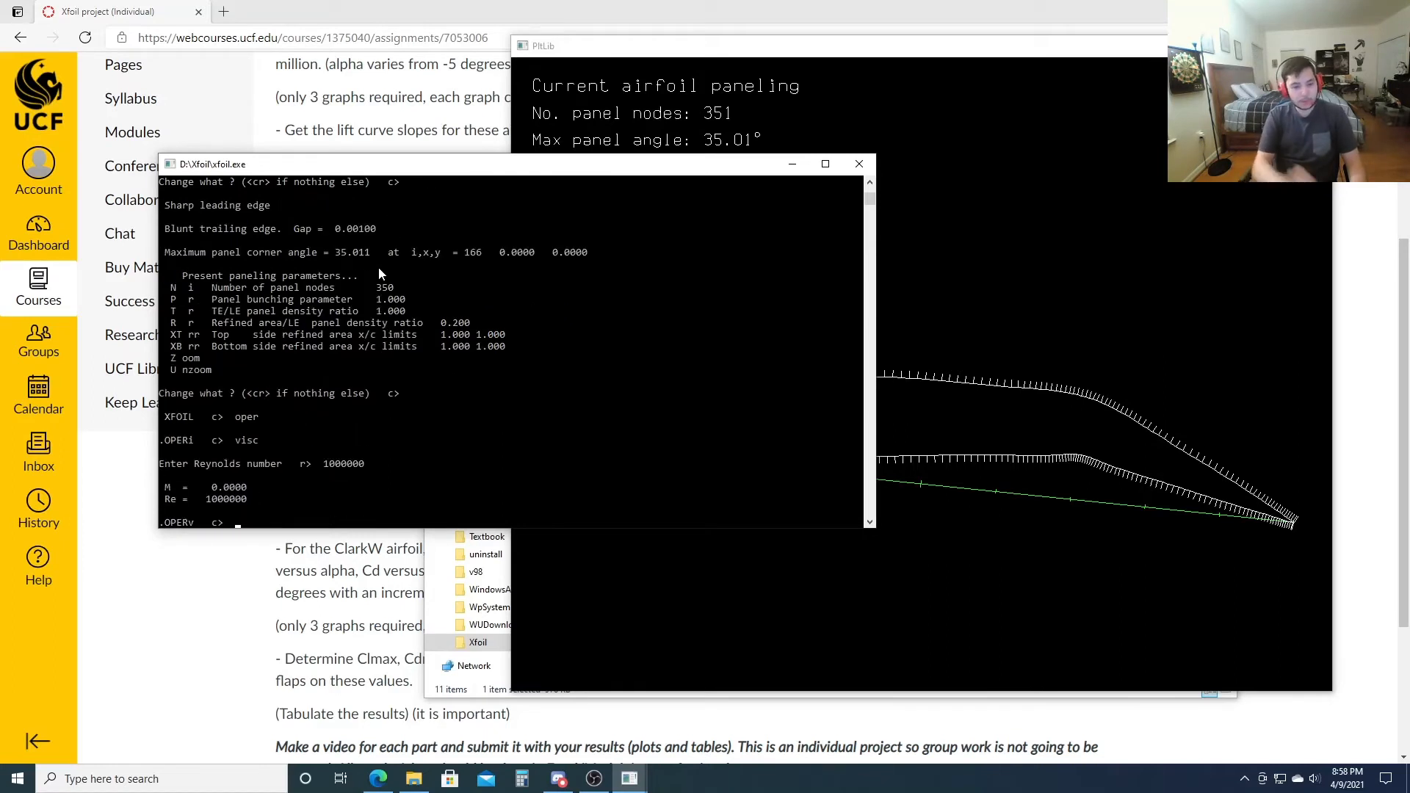
- Raise the viscous solution iteration limit to 1000 with ITER
type("iter")
key("Return")
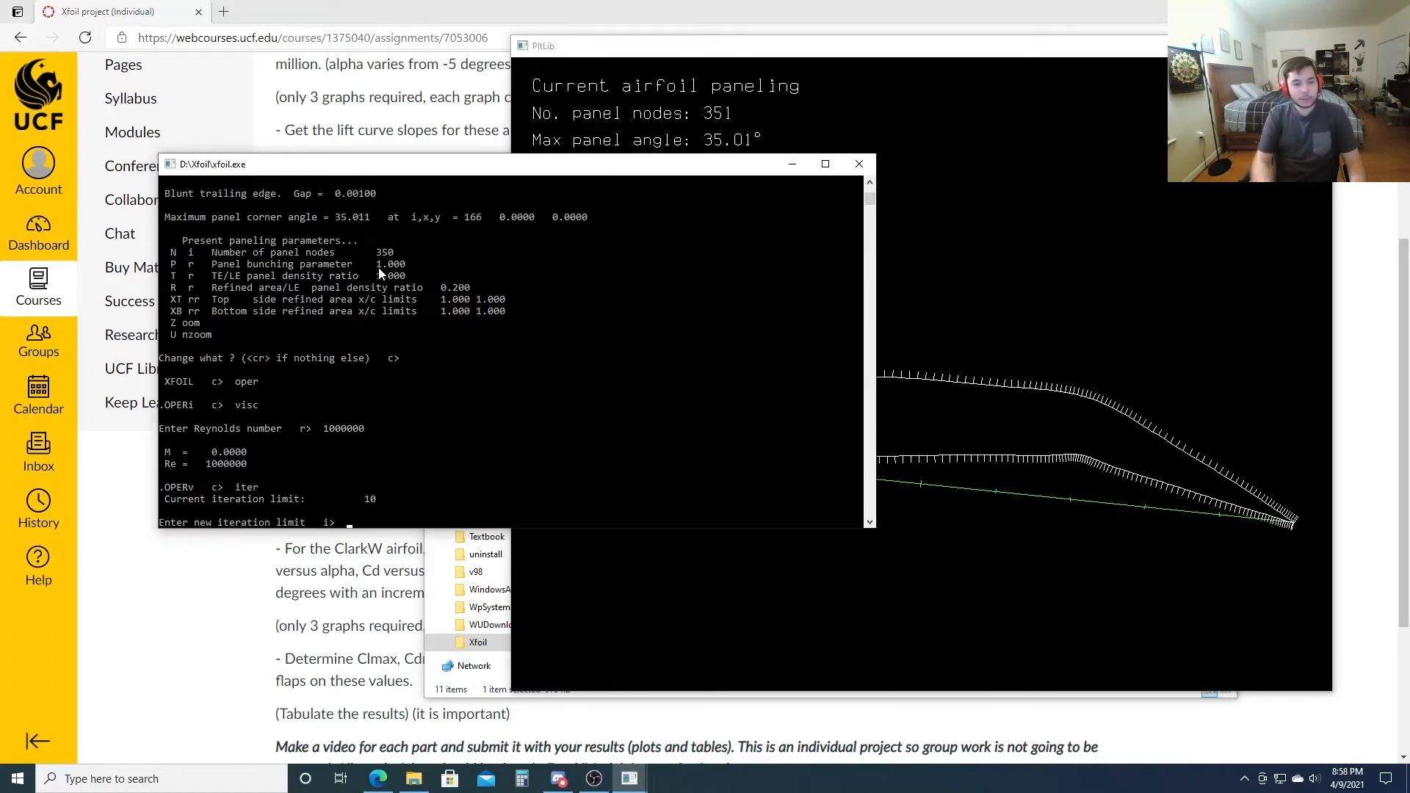
type("100")
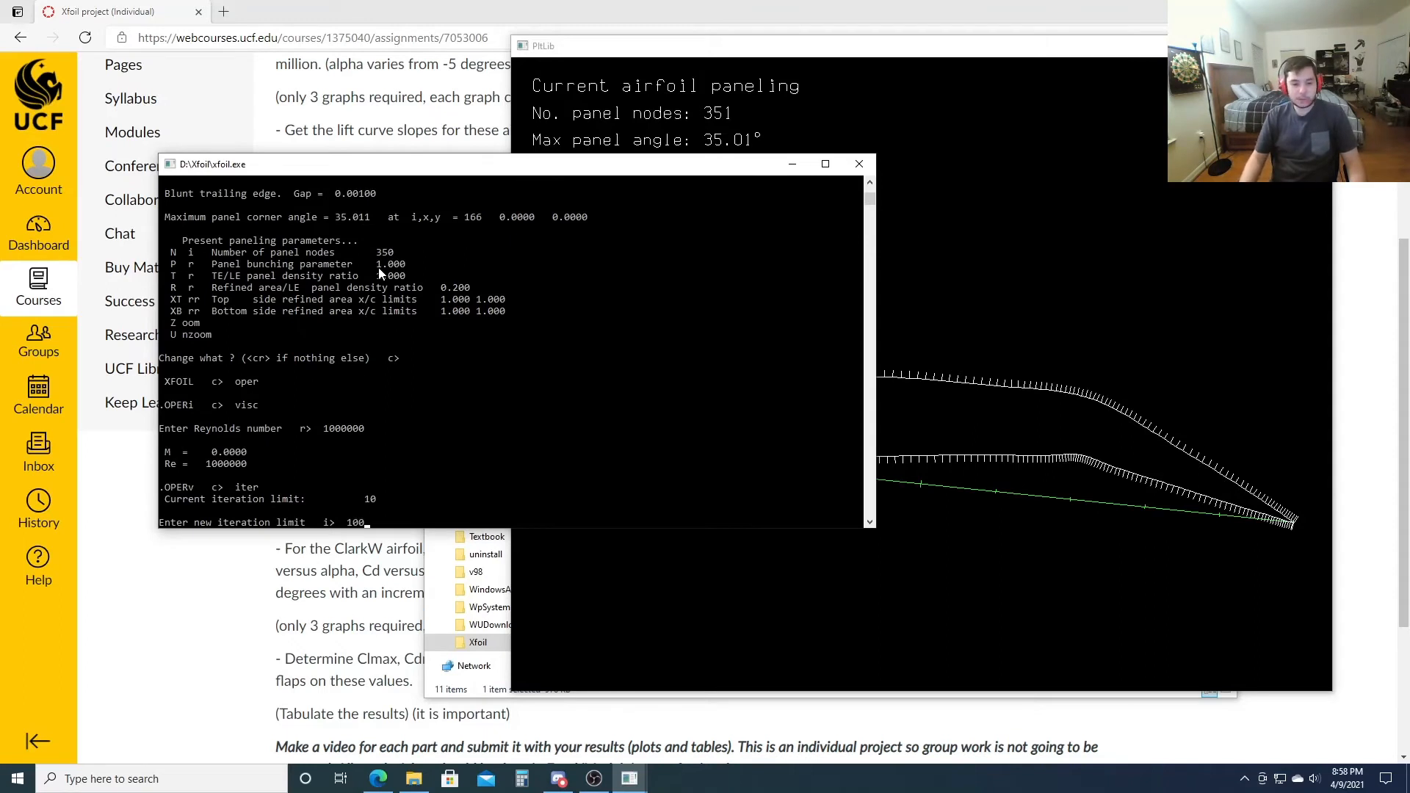
type("0")
key("Return")
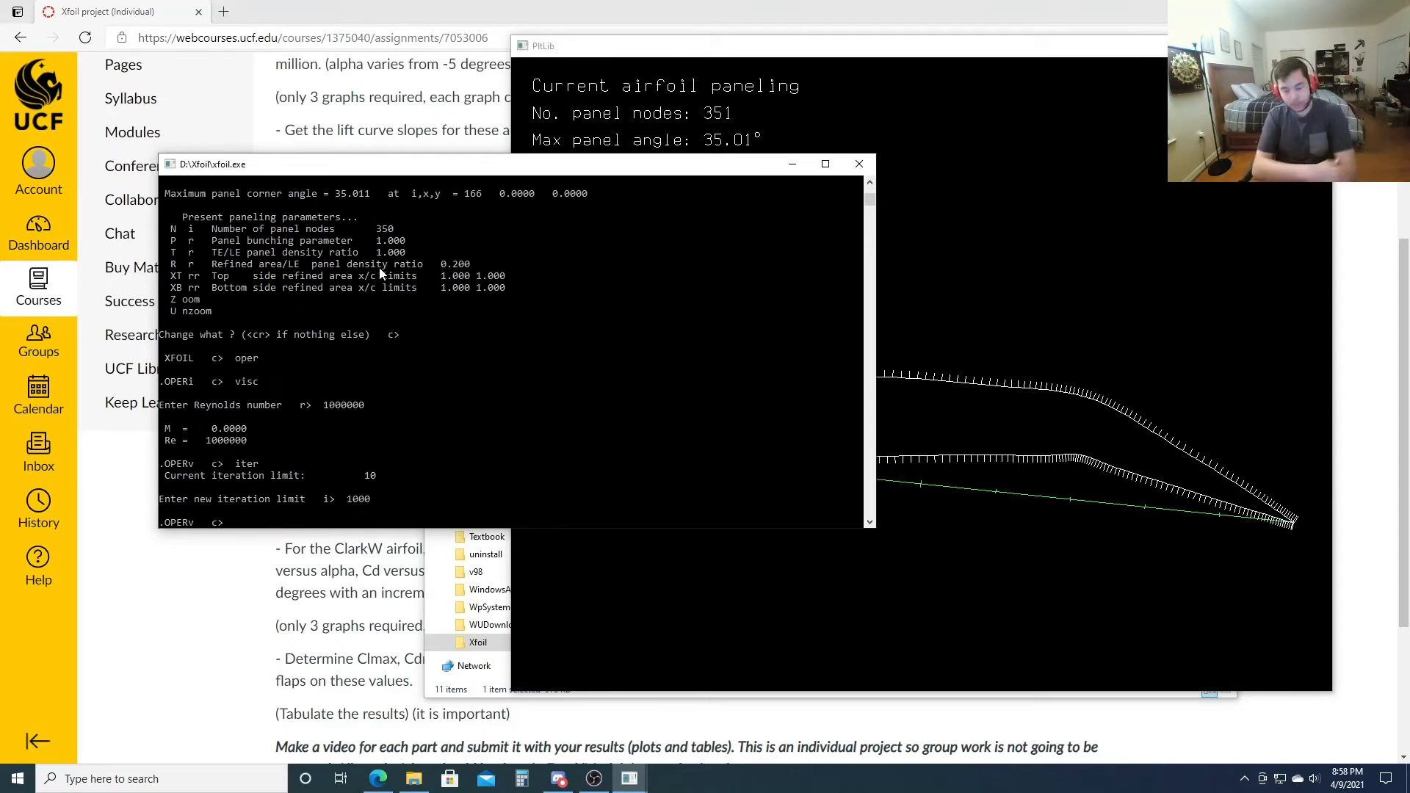
- Turn on polar accumulation with PACC, saving to clarkw20 without a dump file
type("pacc")
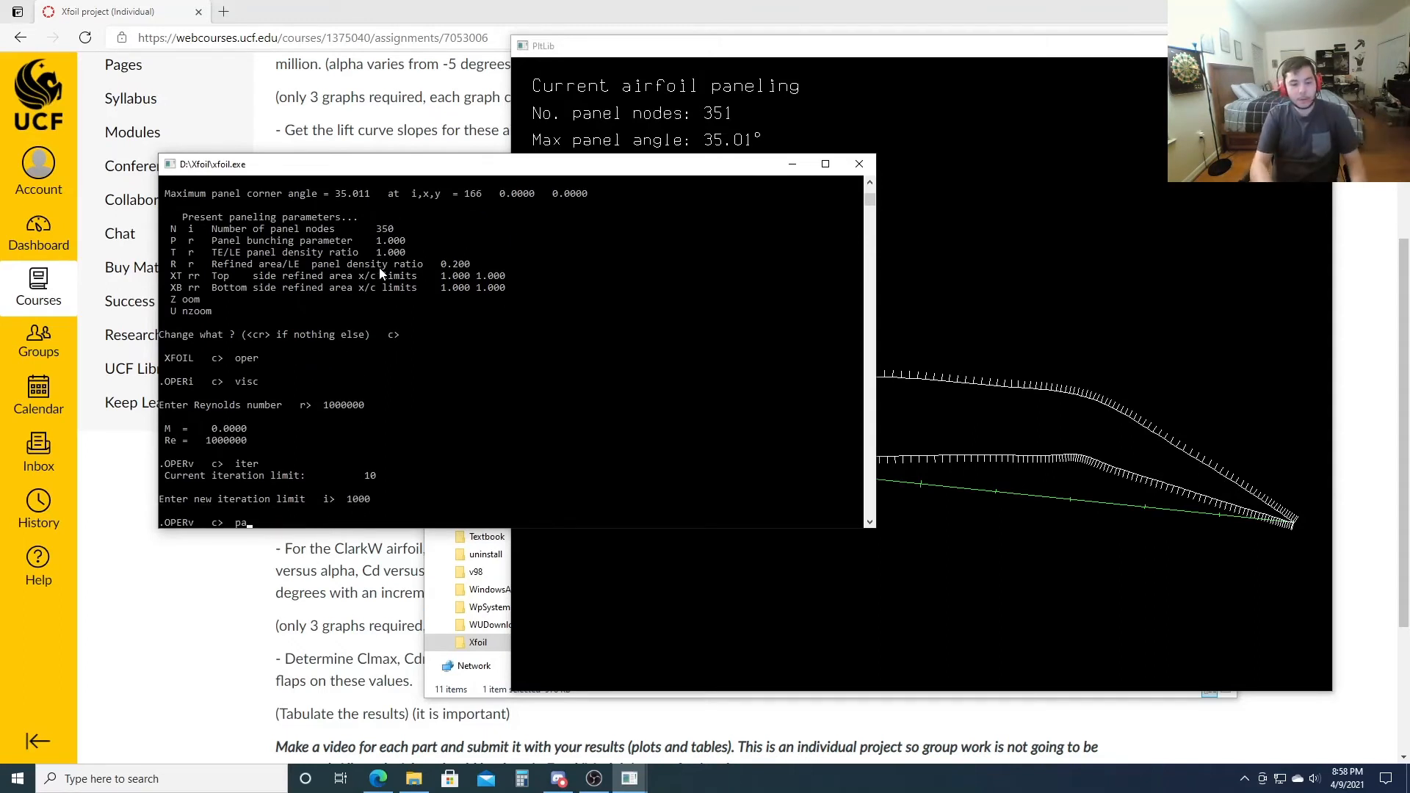
key("Return")
type("c")
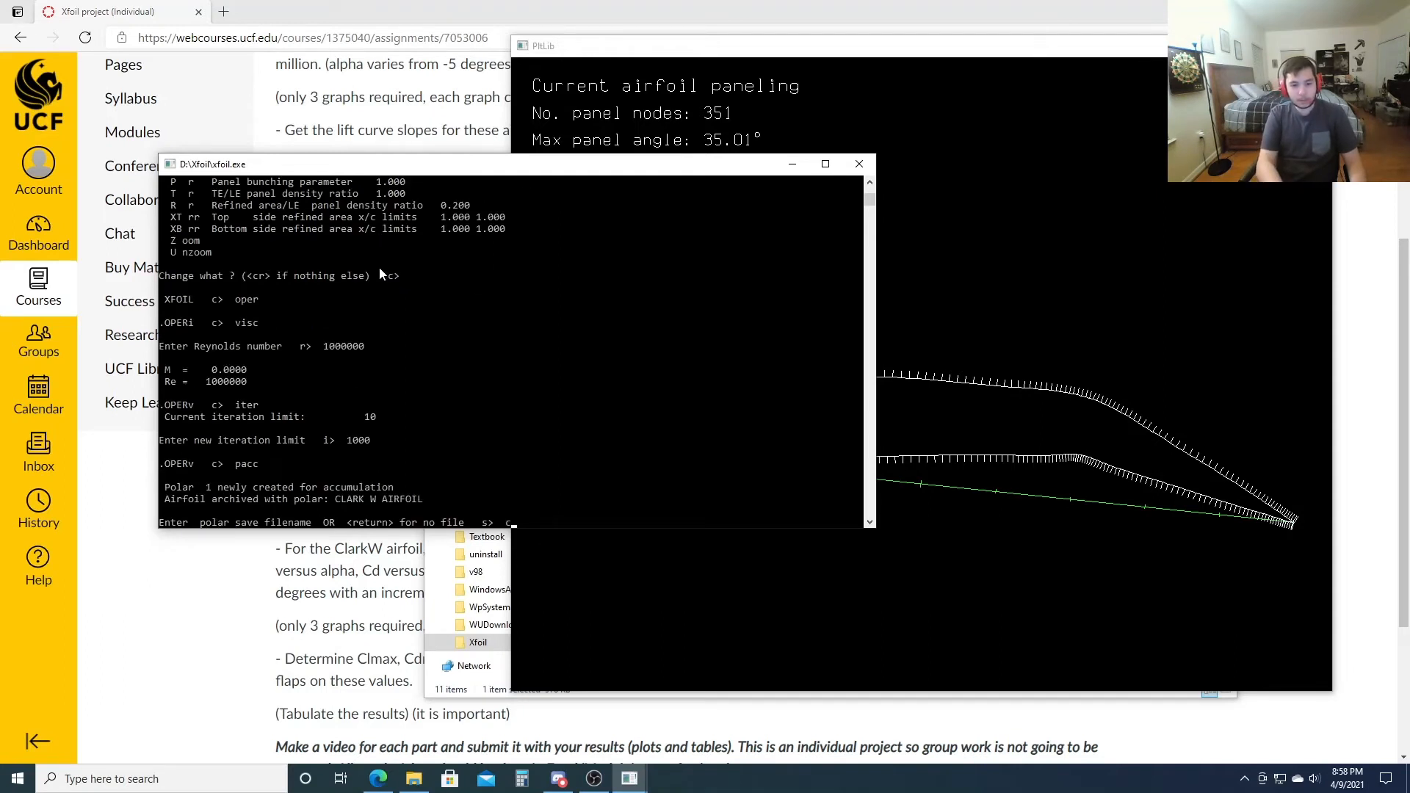
type("larkw20")
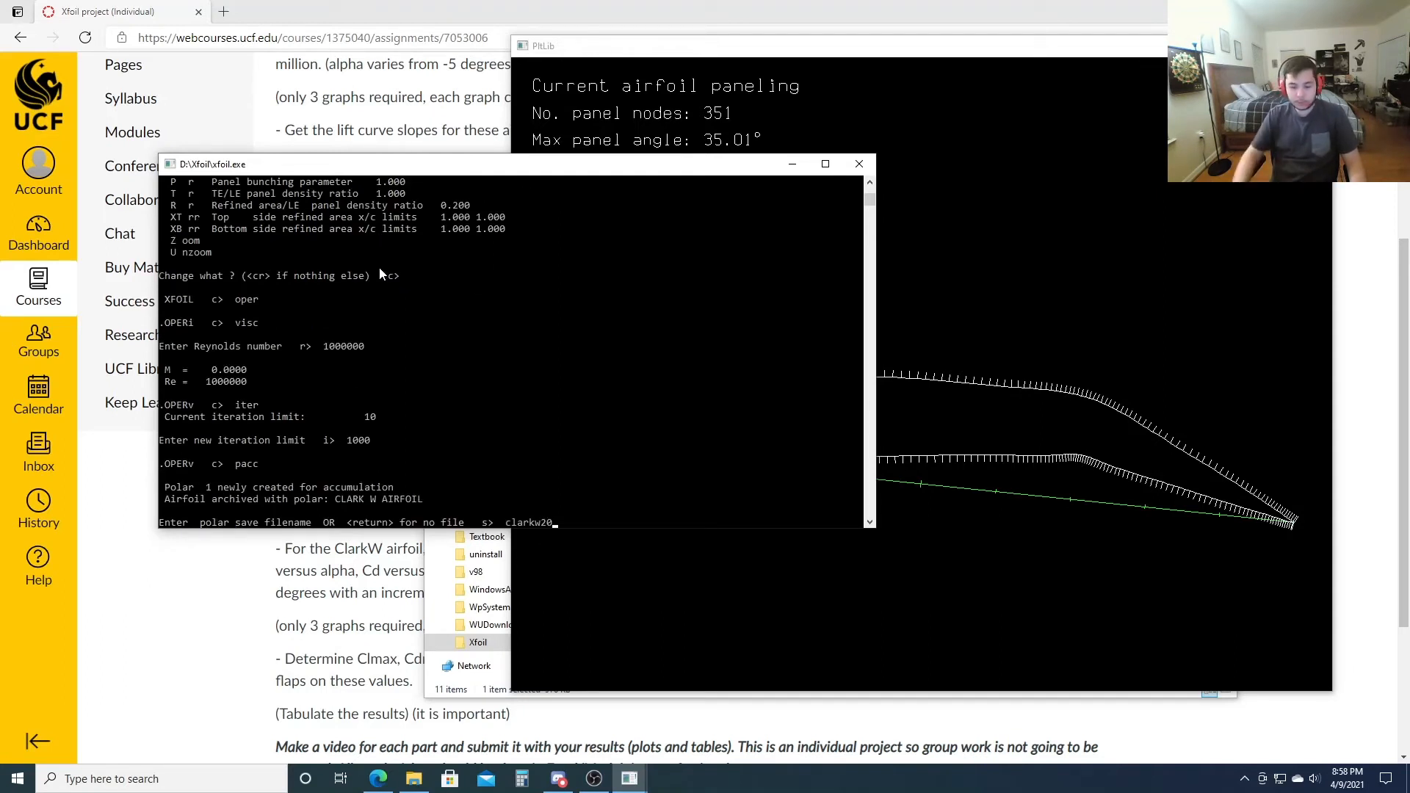
key("Return")
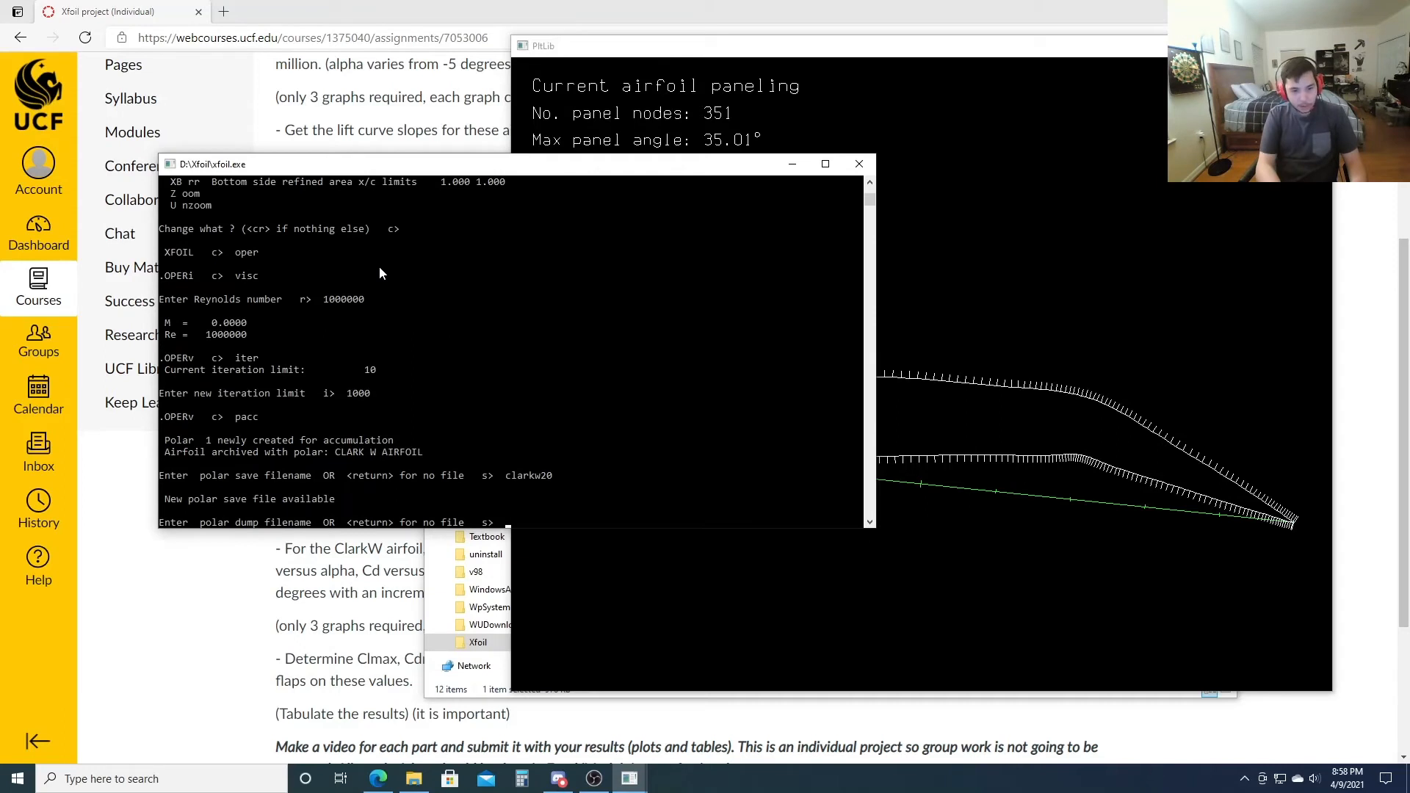
key("Return")
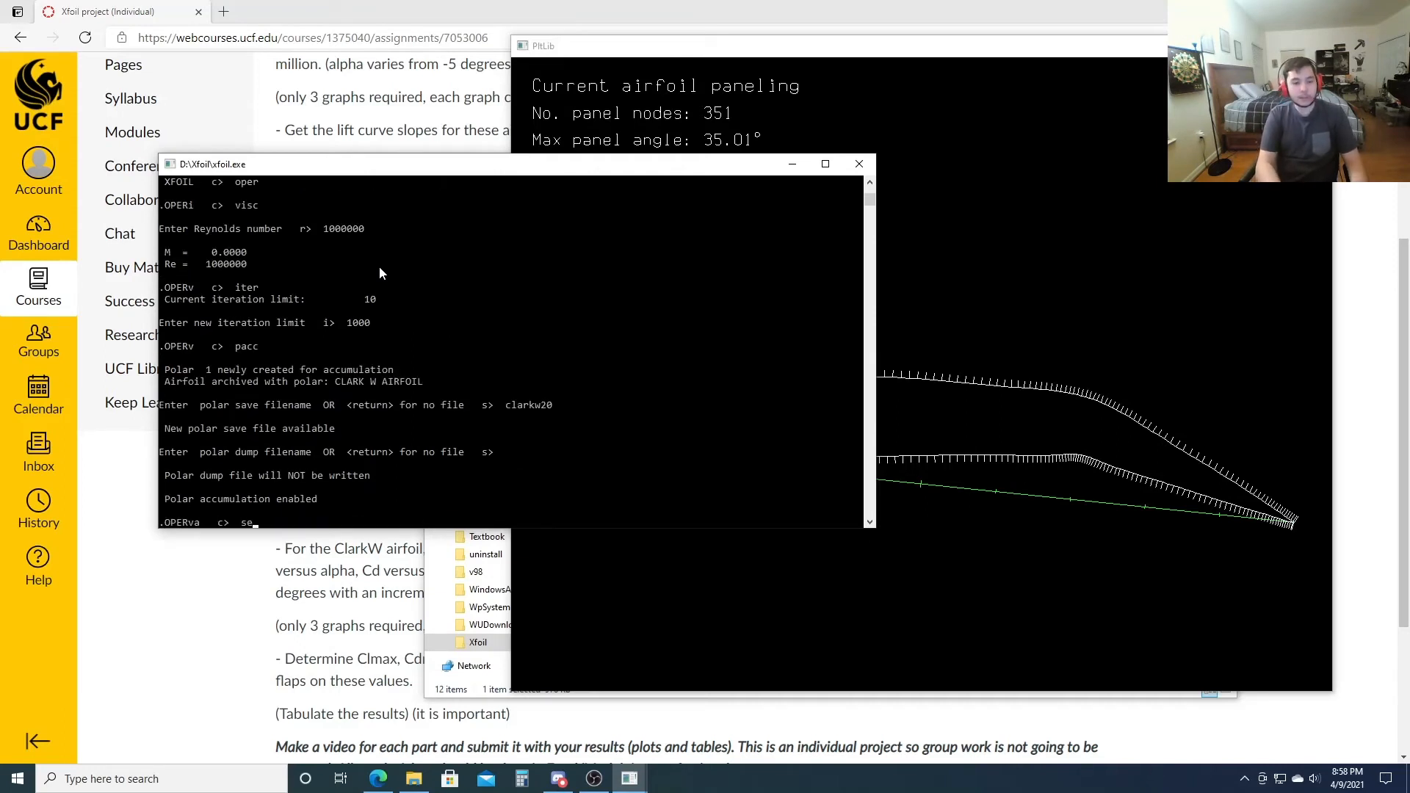
- Enable polar plotting with SEQP and sweep the 20-degree flap case from alpha -5 to 15 in 1-degree increments
type("seqp")
key("Return")
type("aseq")
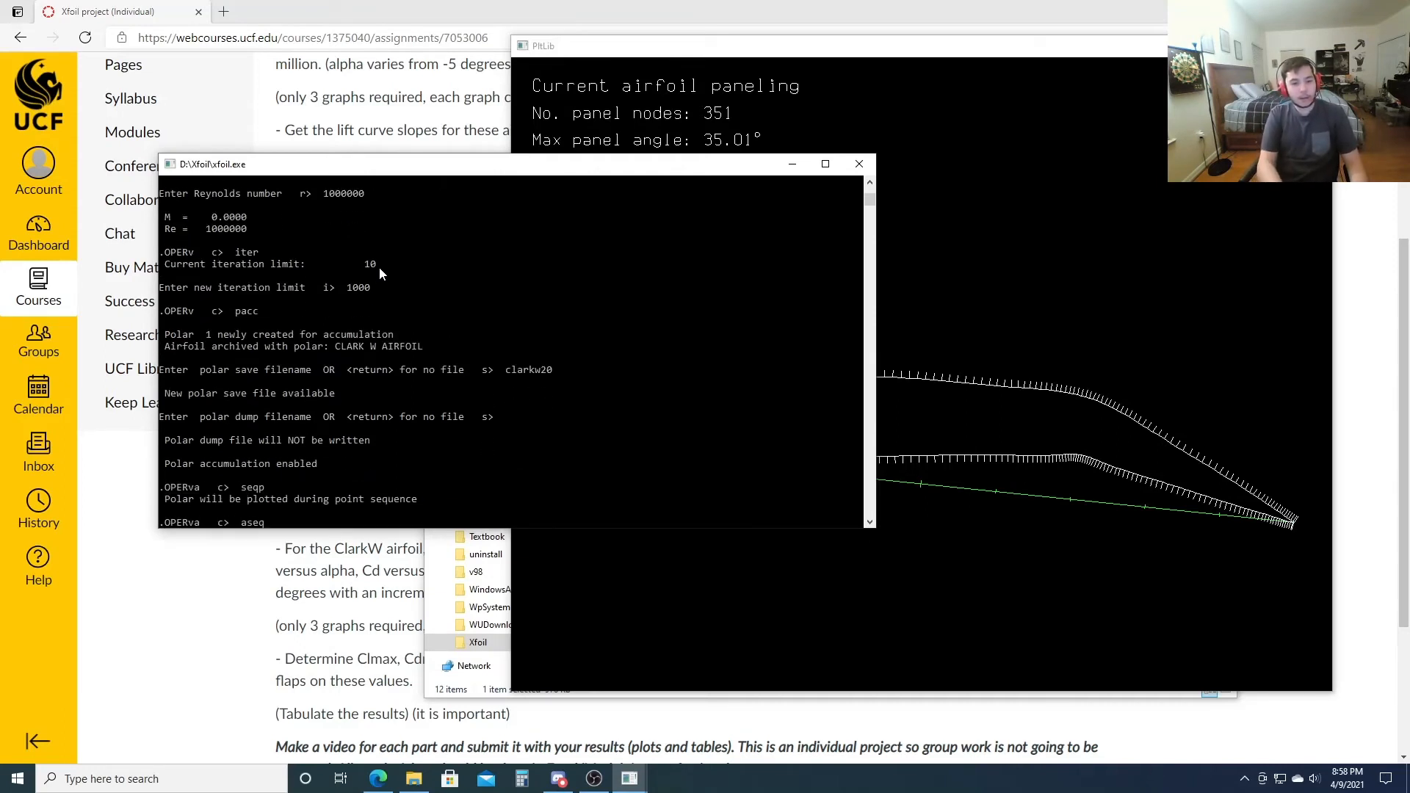
type(" -5")
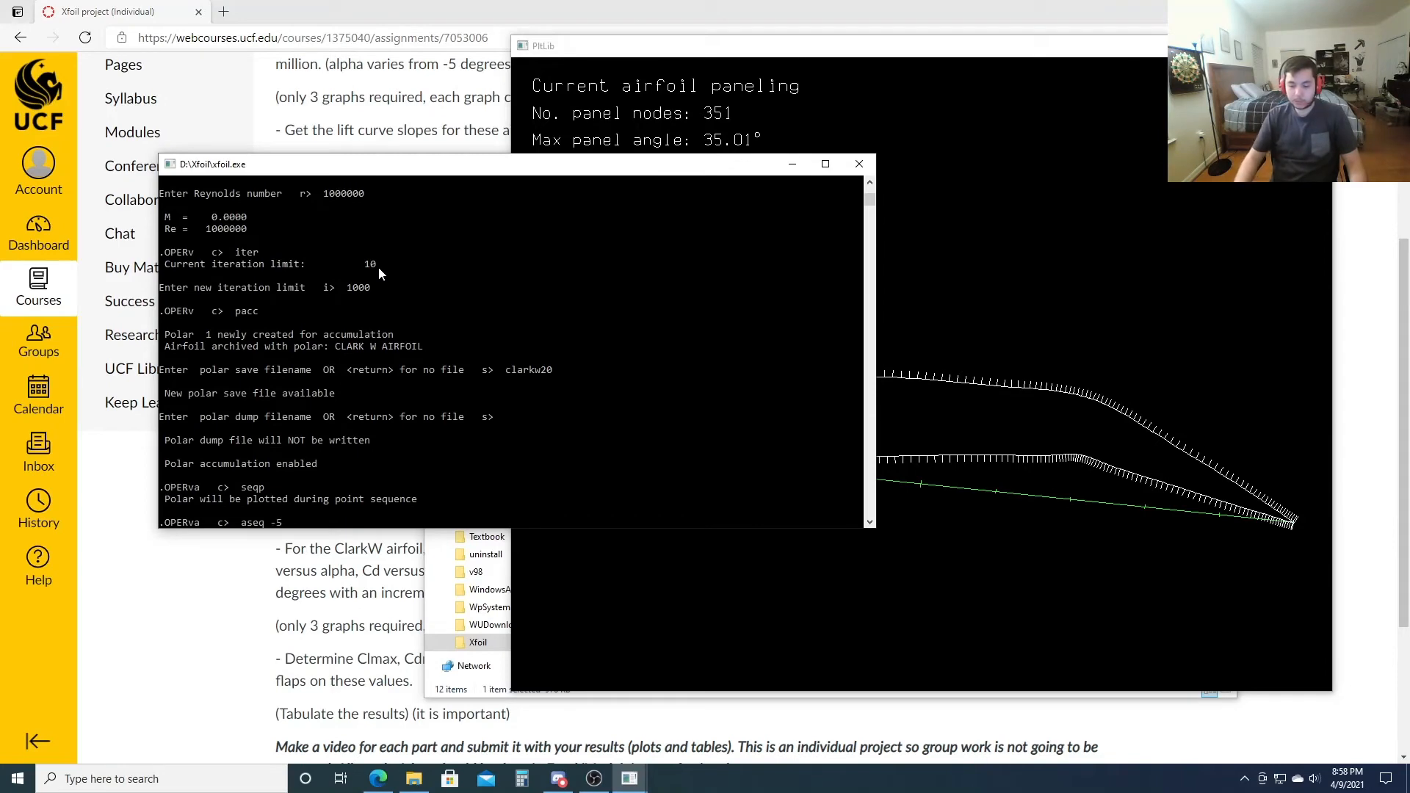
type(" 15 1")
key("Return")
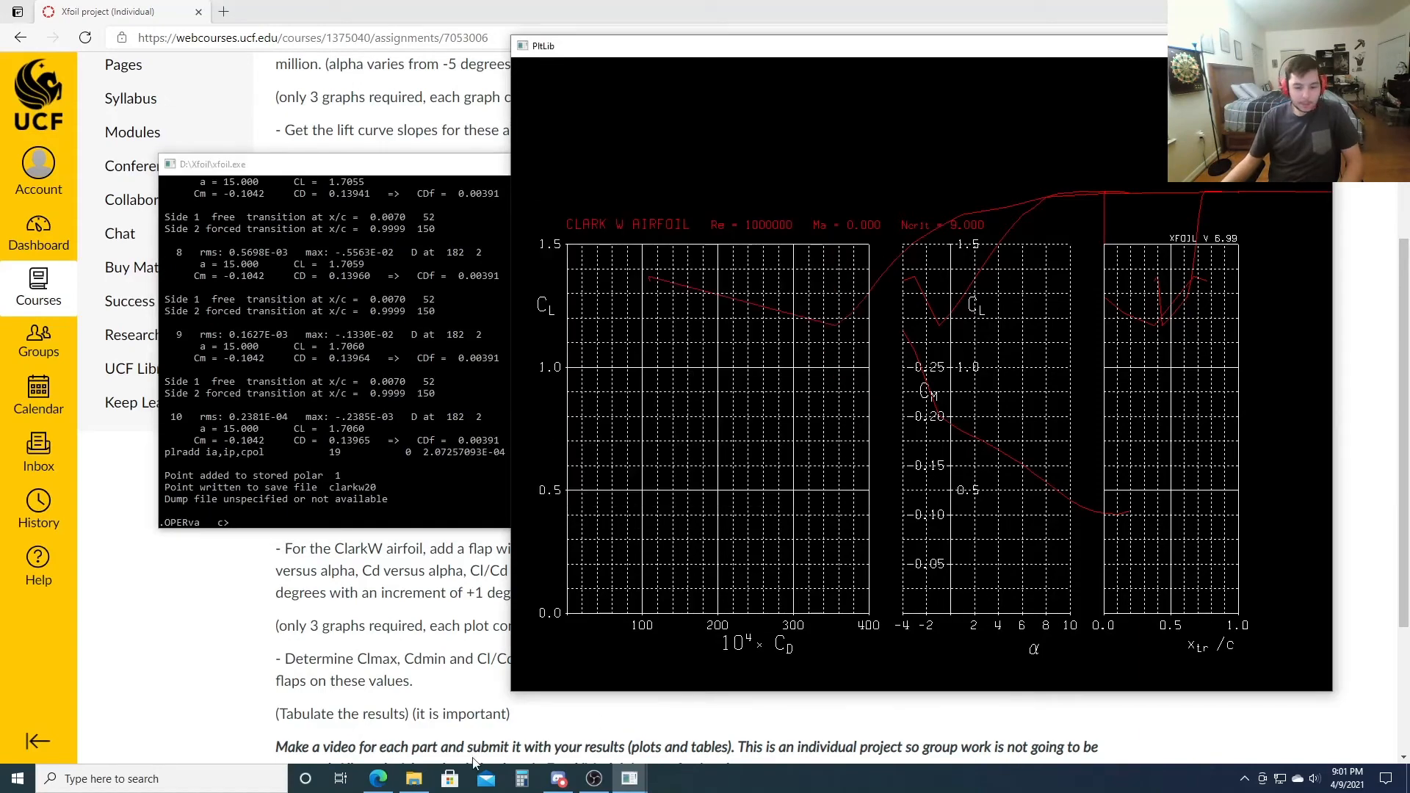
- Open the saved clarkw20 polar file in Notepad and examine its coefficient rows across the alpha range
left_click(413, 778)
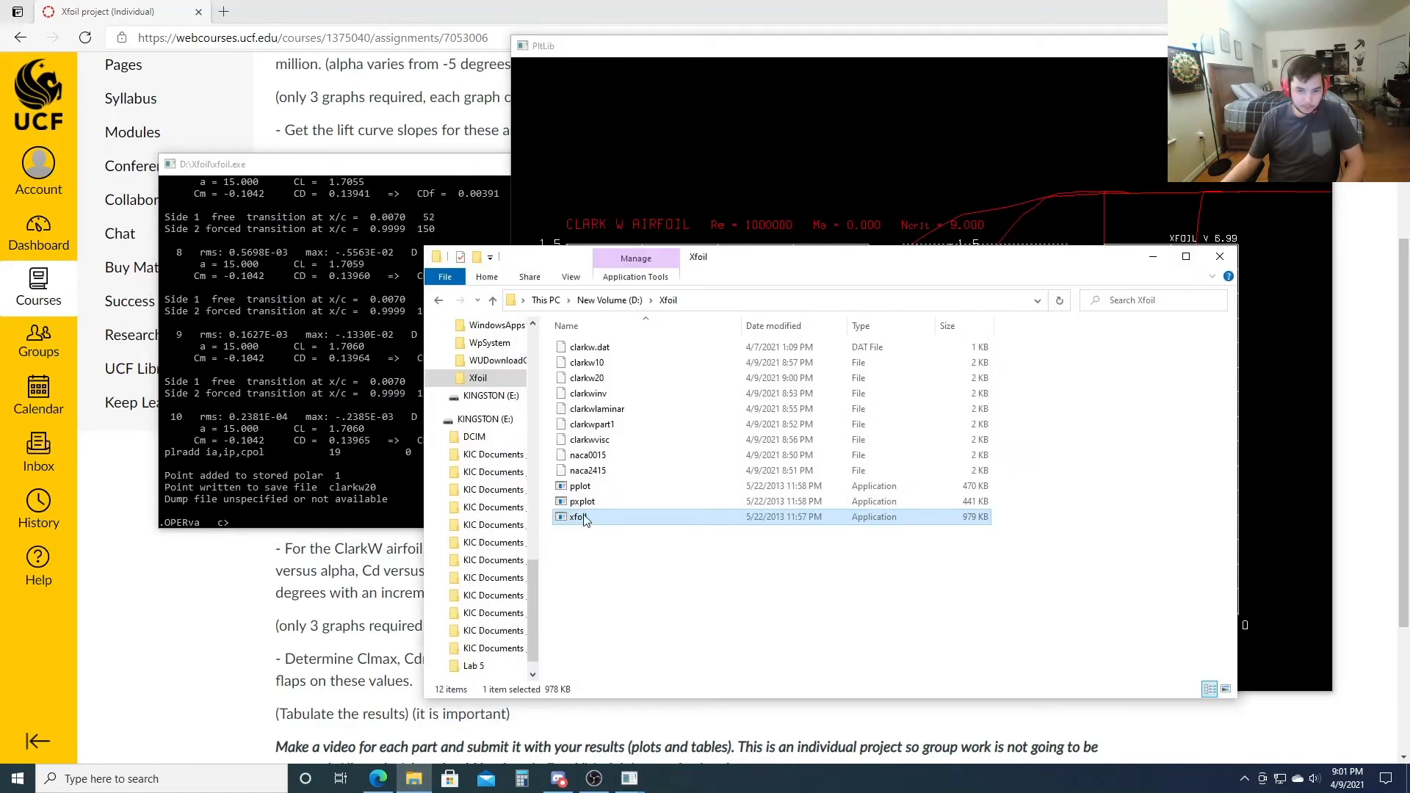
left_click(597, 379)
double_click(596, 379)
left_click(594, 406)
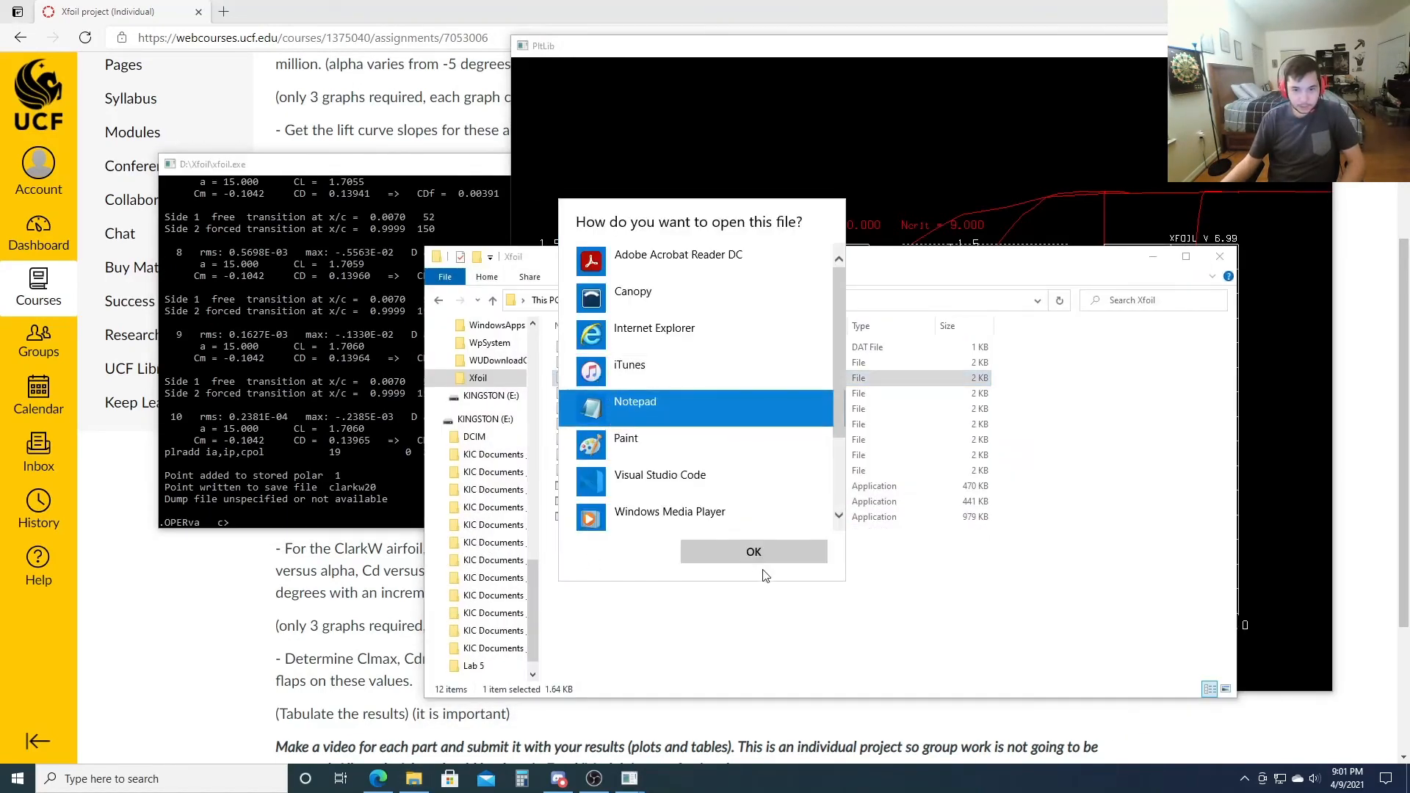
left_click(763, 574)
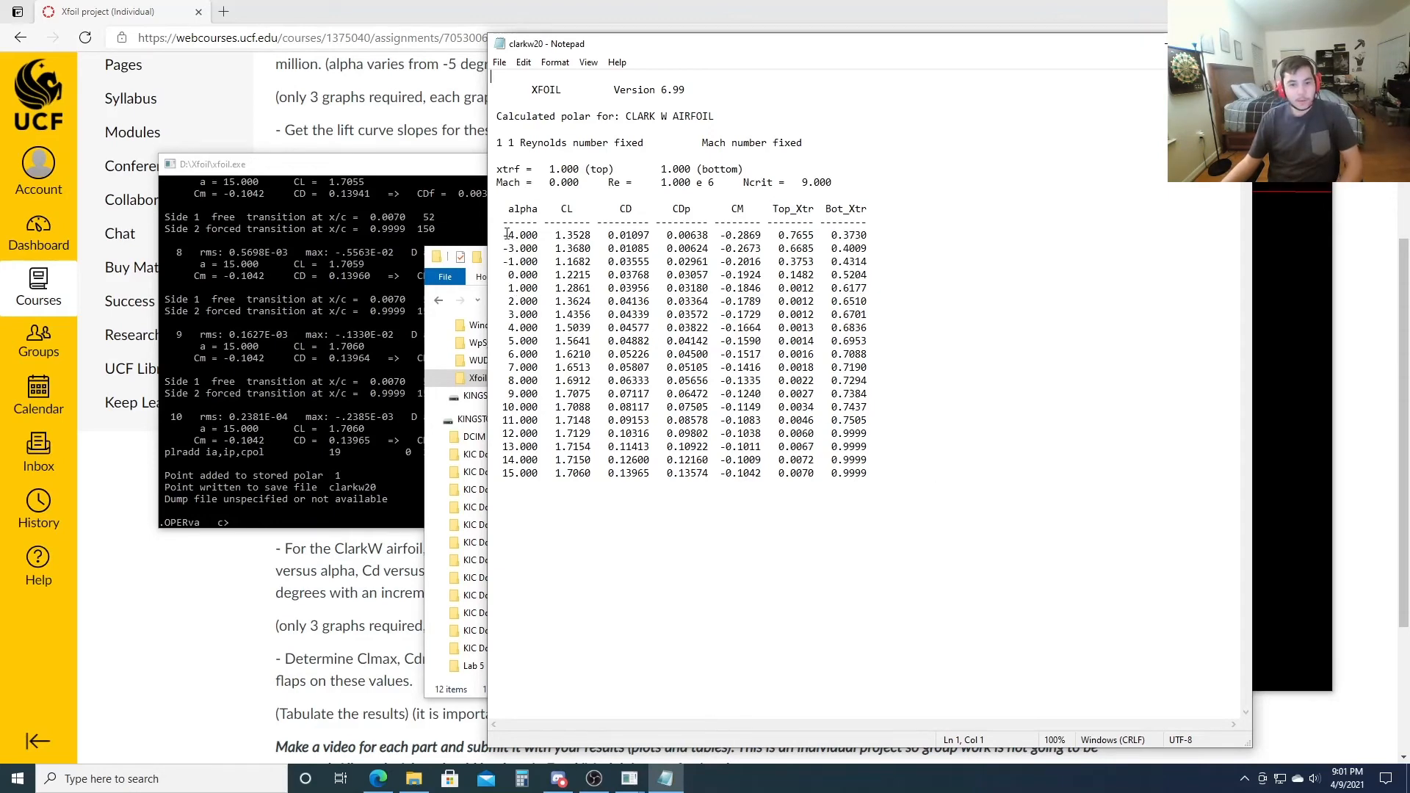
left_click_drag(502, 233, 926, 475)
left_click(925, 475)
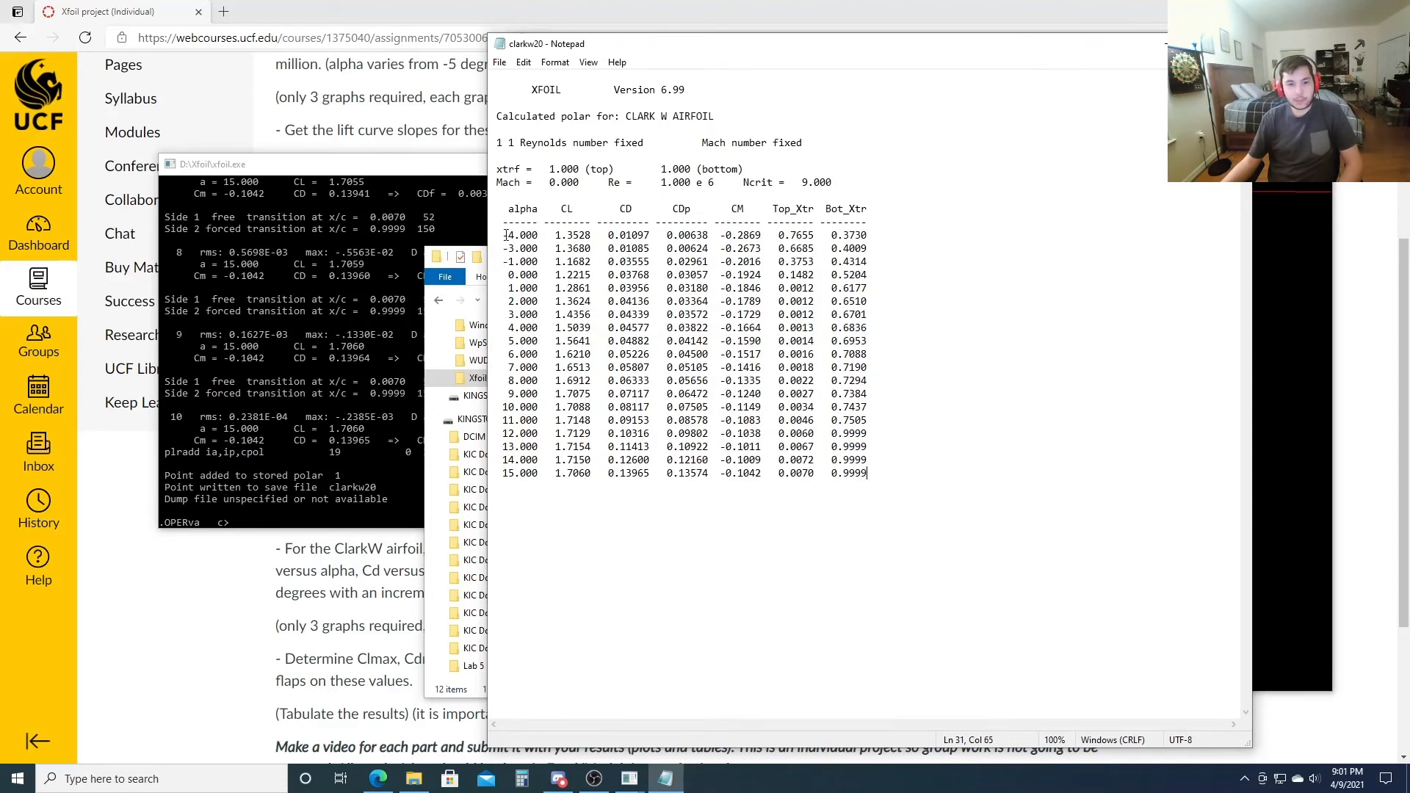
left_click_drag(504, 234, 937, 250)
left_click(937, 249)
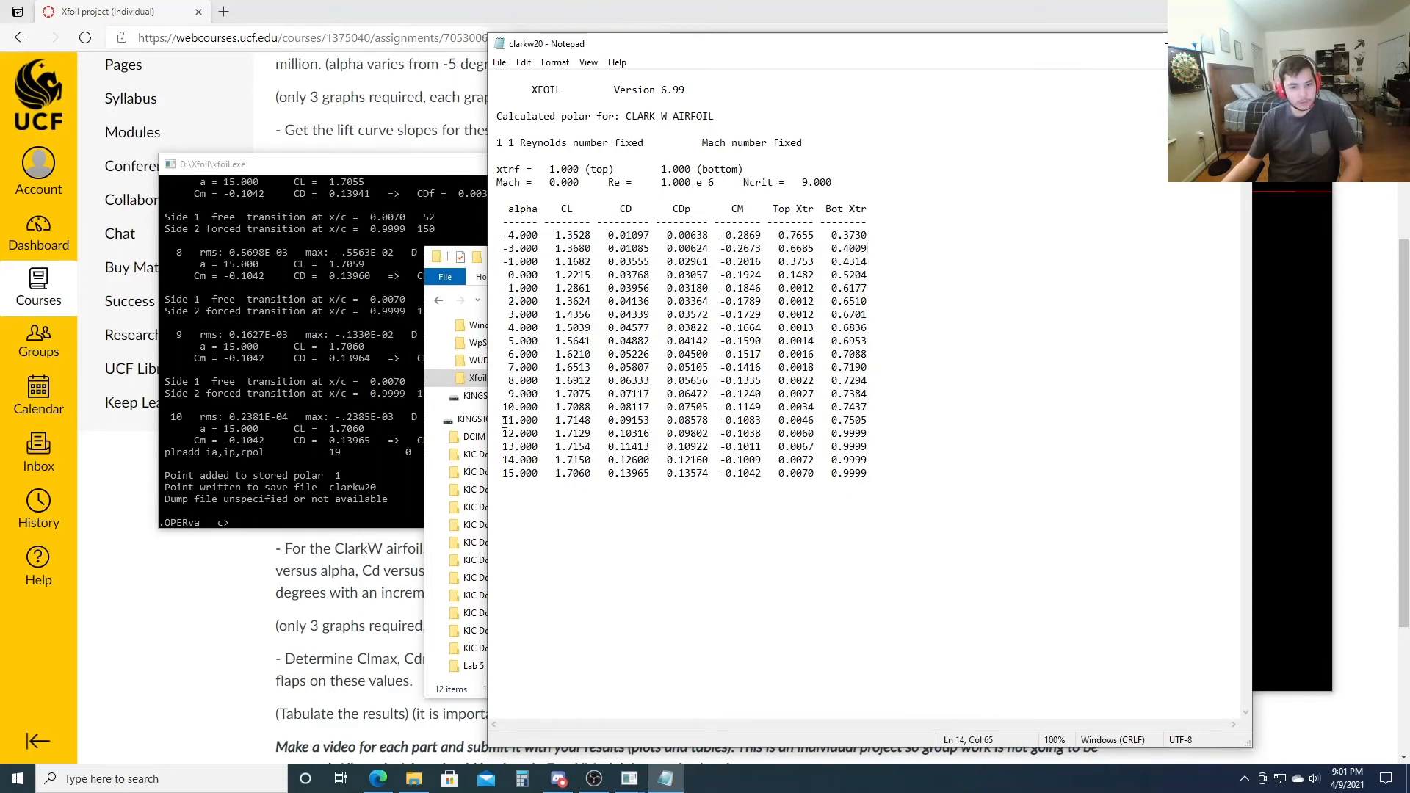
left_click_drag(503, 420, 909, 417)
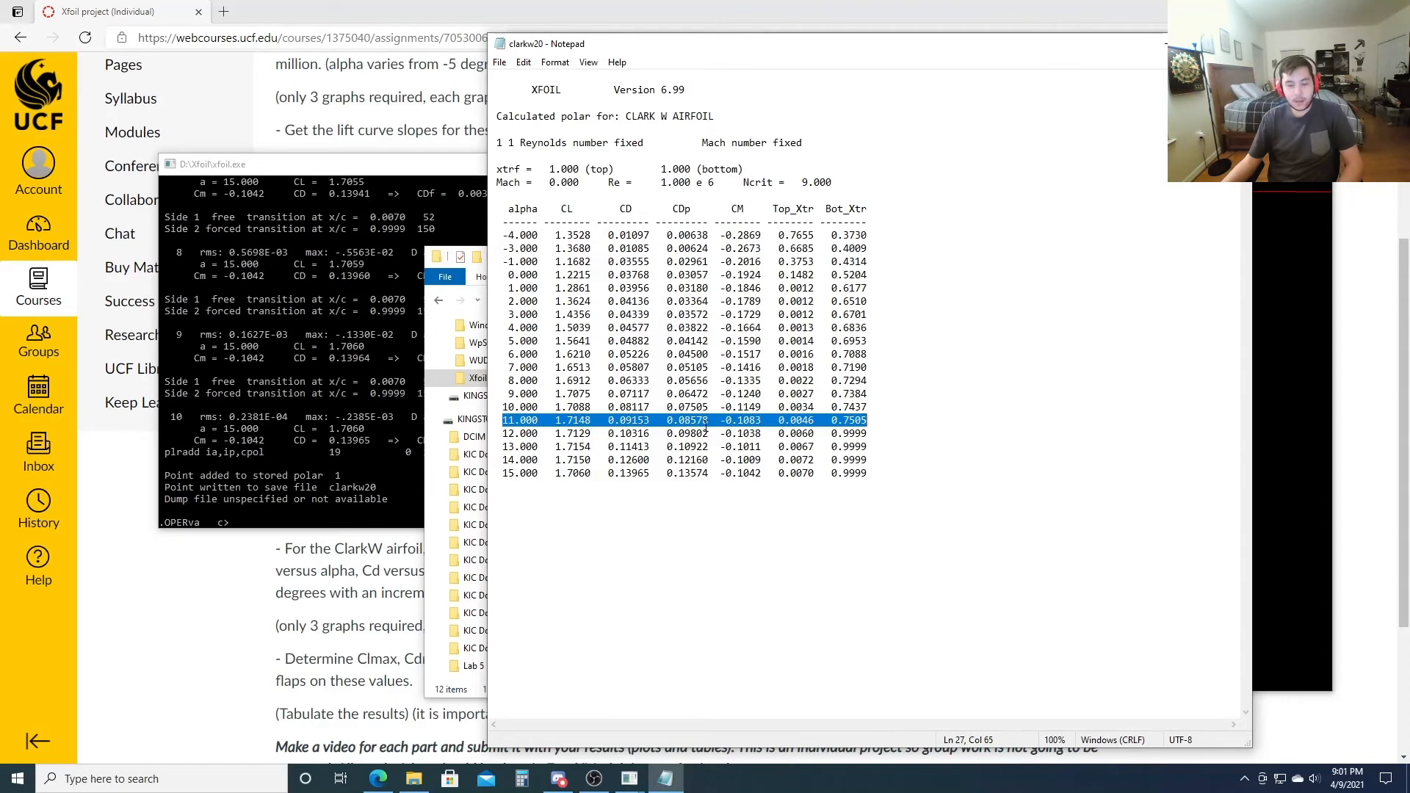
left_click(964, 474)
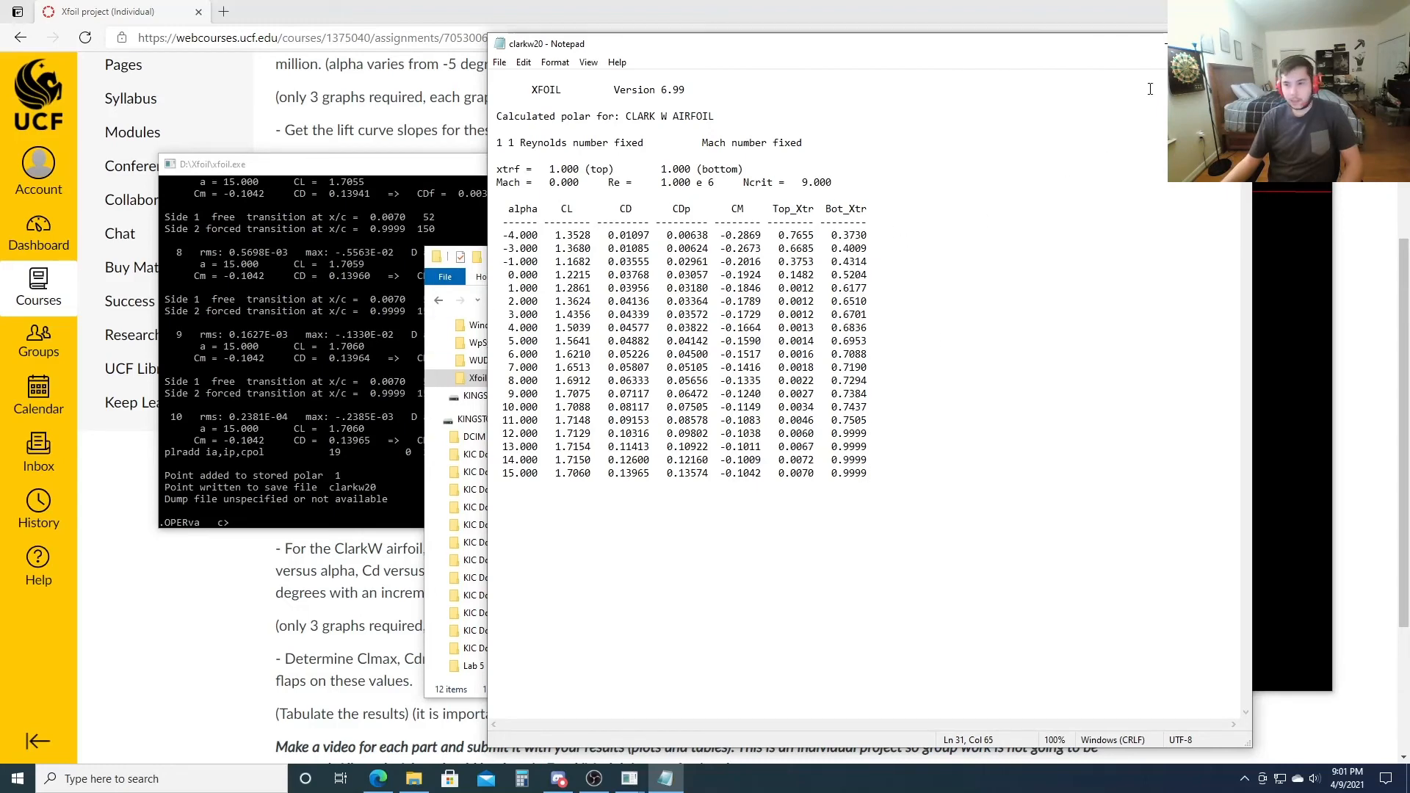
- Minimize the clarkw20 file and the Xfoil folder, and close the finished 20-degree flap XFOIL session
left_click(1160, 43)
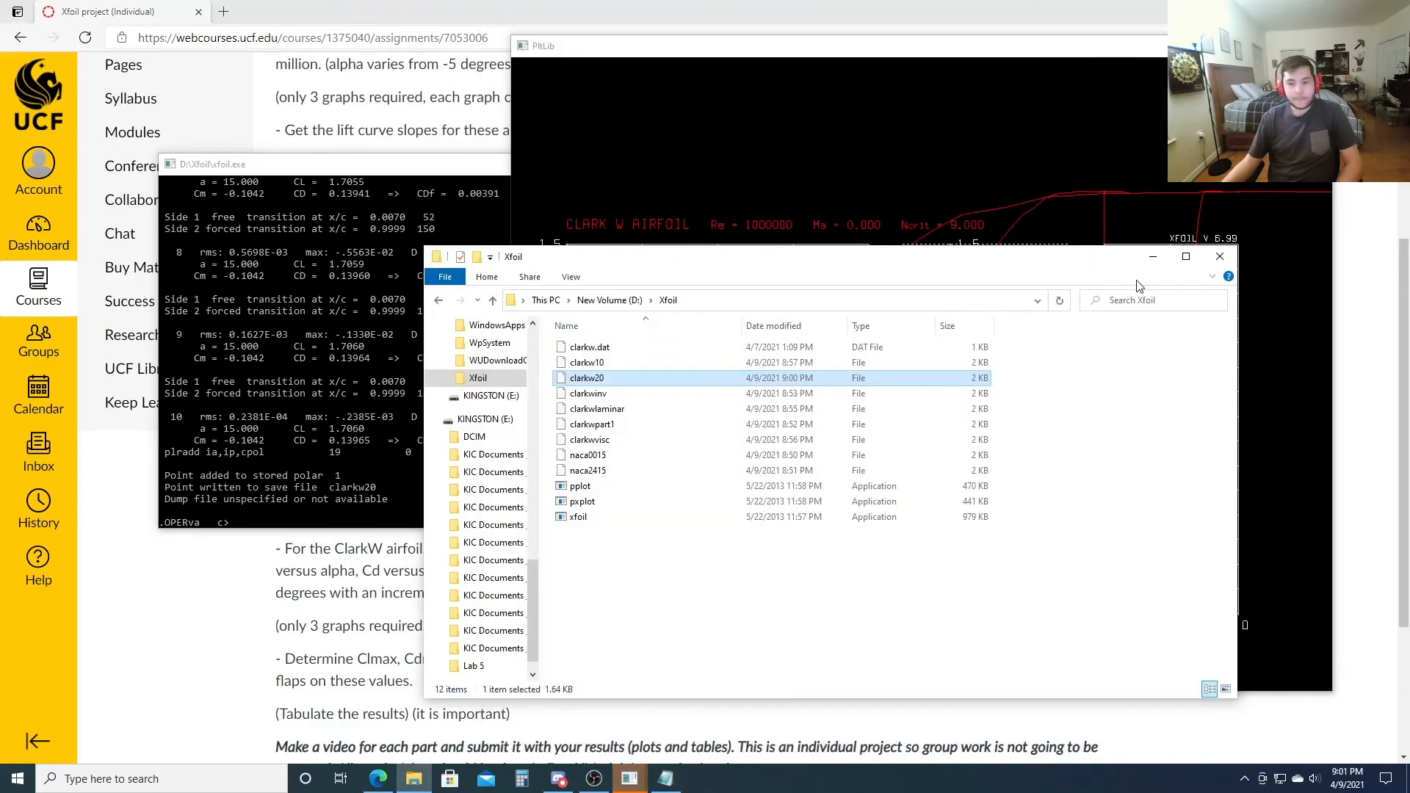
left_click(1152, 258)
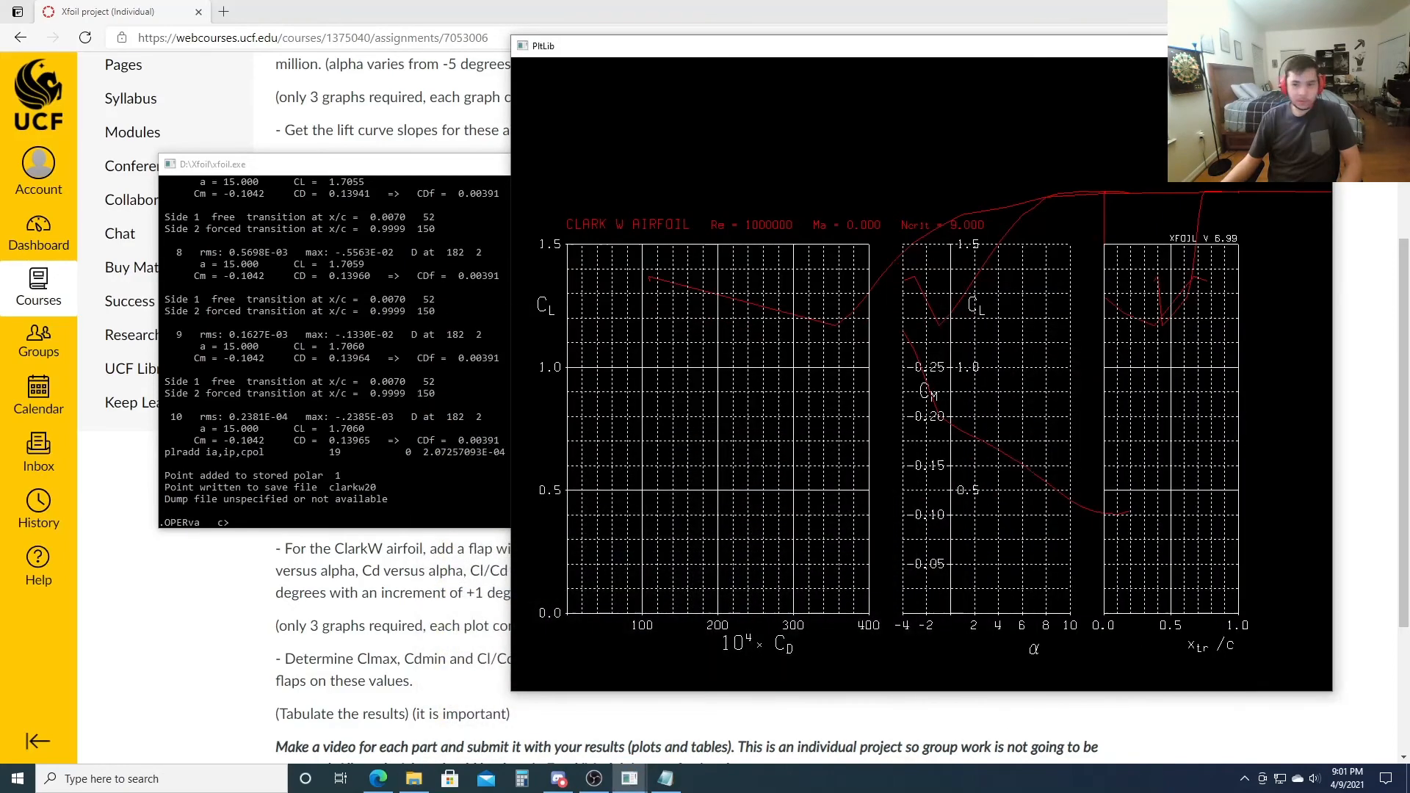
left_click(490, 179)
left_click(858, 164)
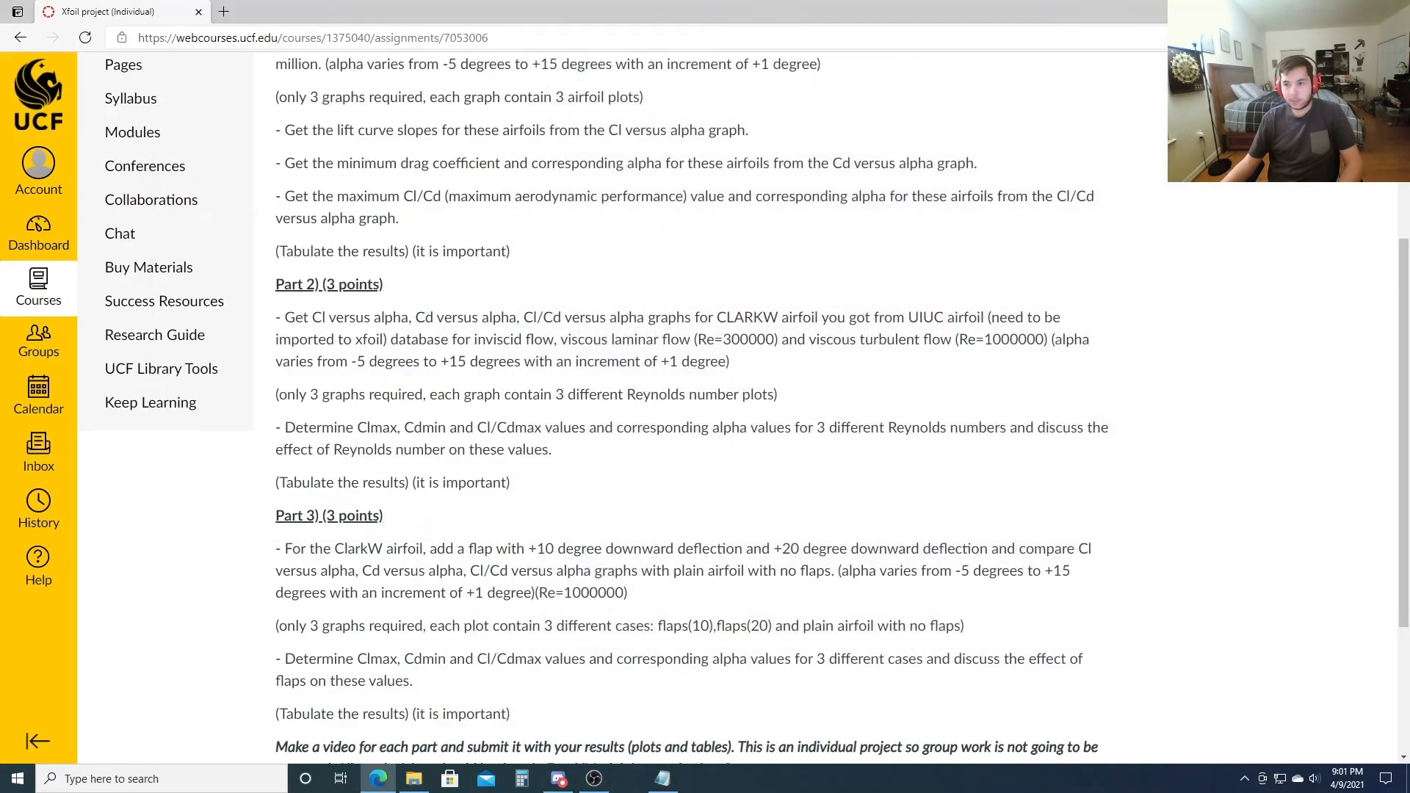
- Minimize the assignment page and open the AeroXFOILProject workbook in Excel
left_click(1308, 11)
double_click(416, 180)
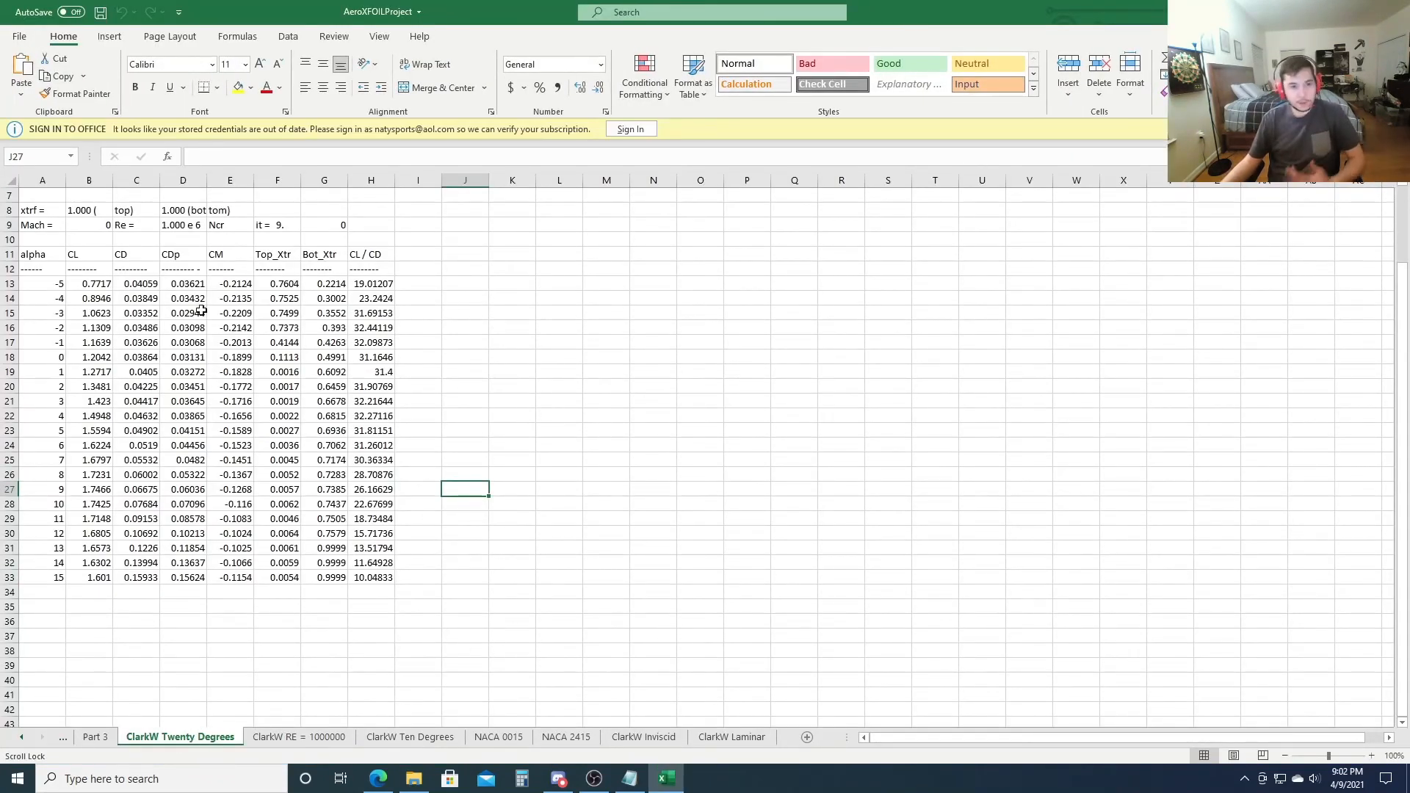
- Browse for a file to open from the workbook, showing all file types in the Xfoil folder
left_click(19, 36)
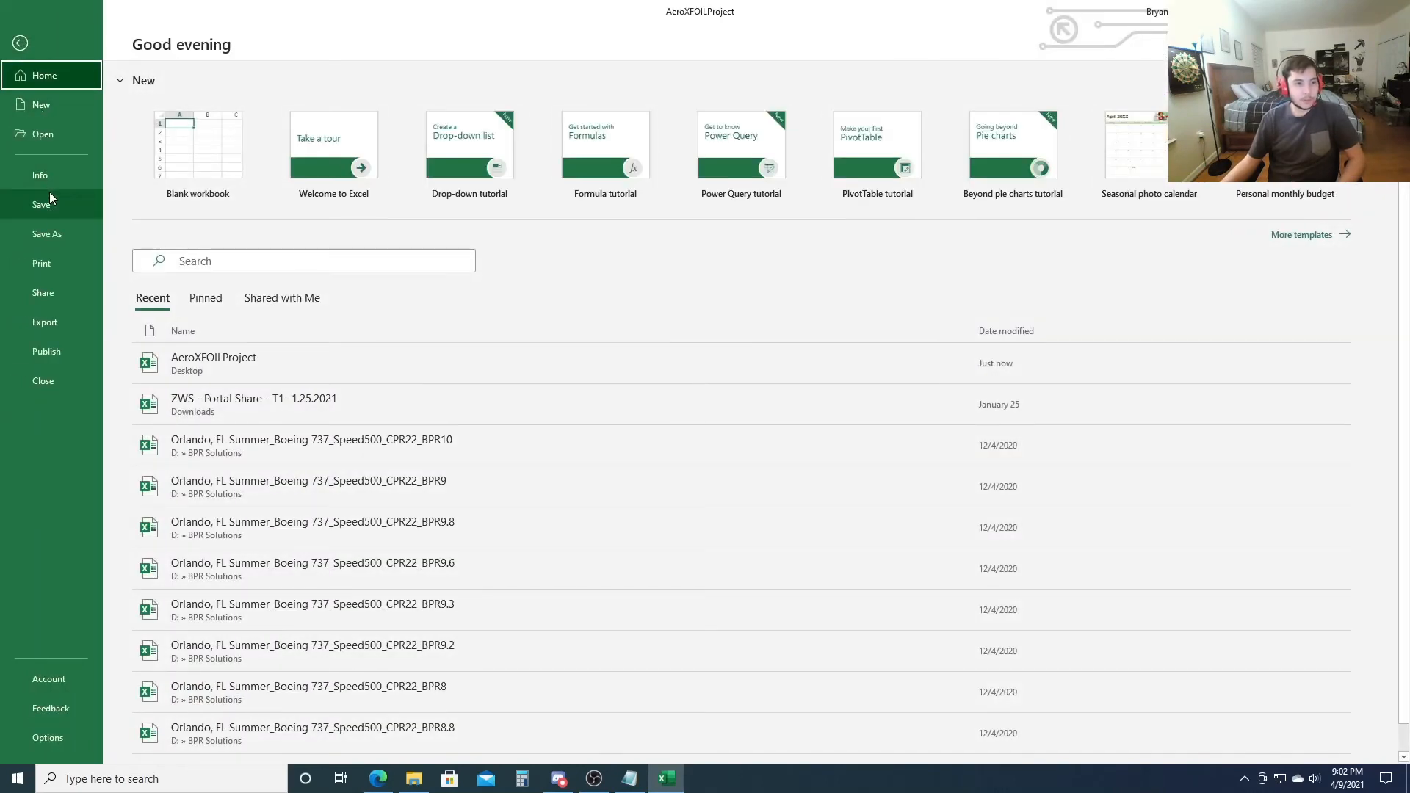
left_click(42, 136)
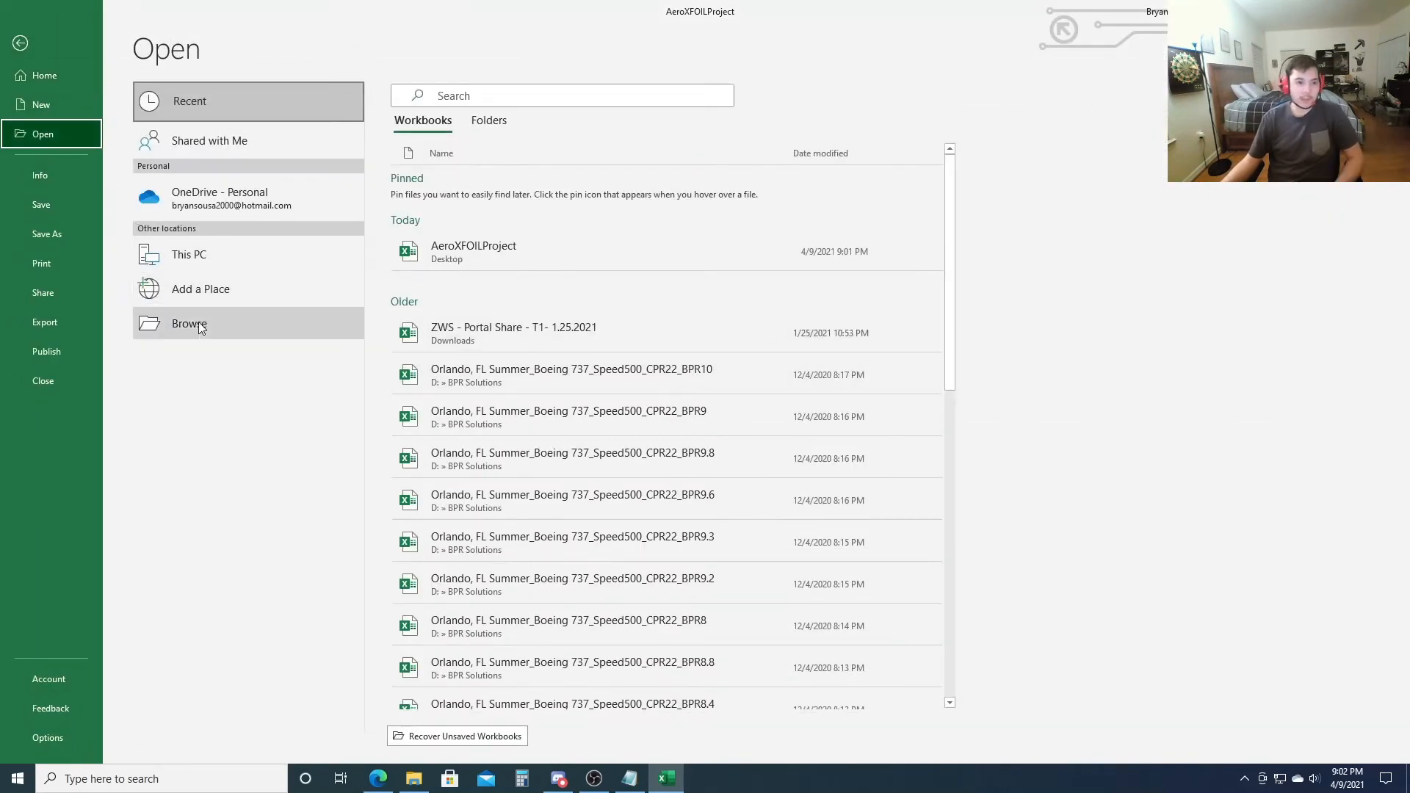
left_click(259, 332)
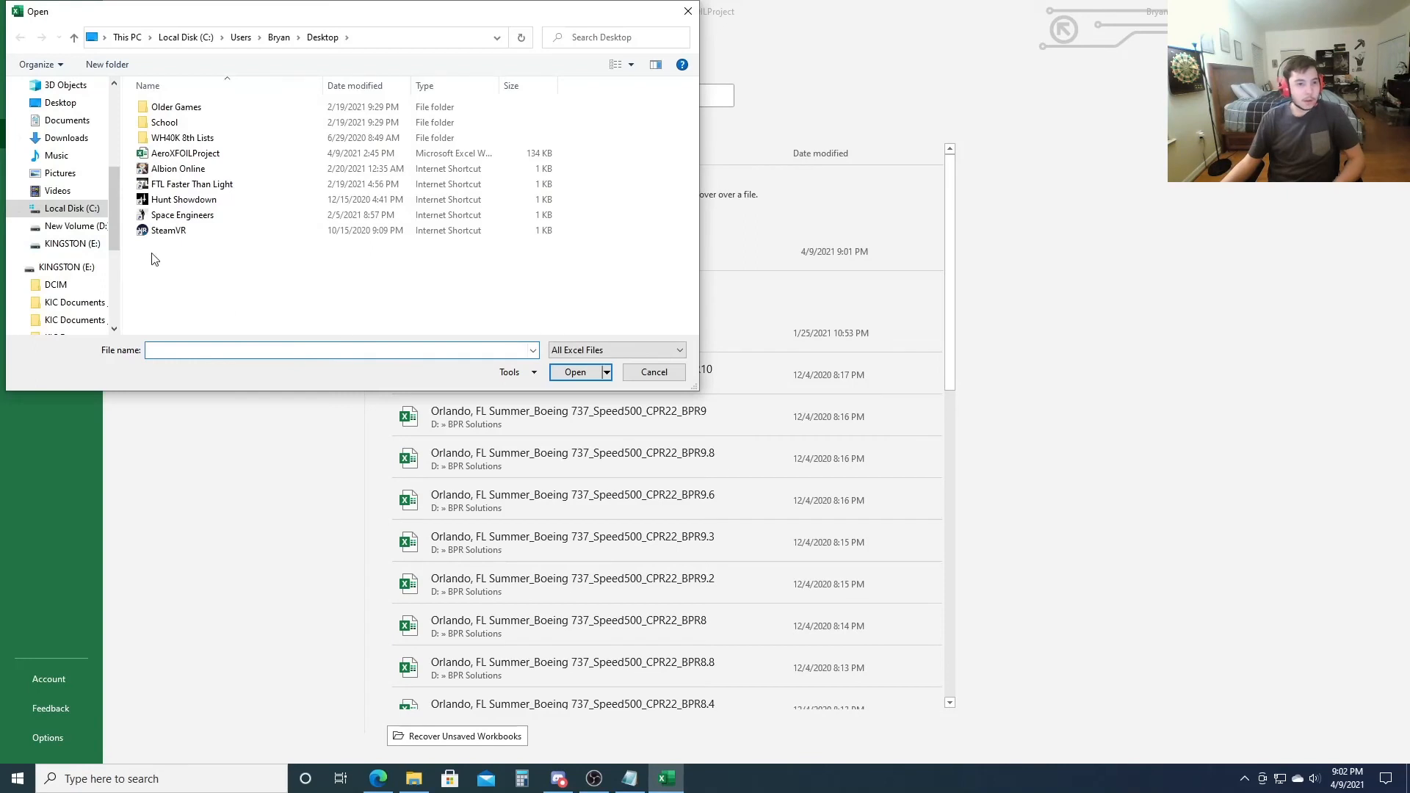
left_click(587, 350)
left_click(587, 367)
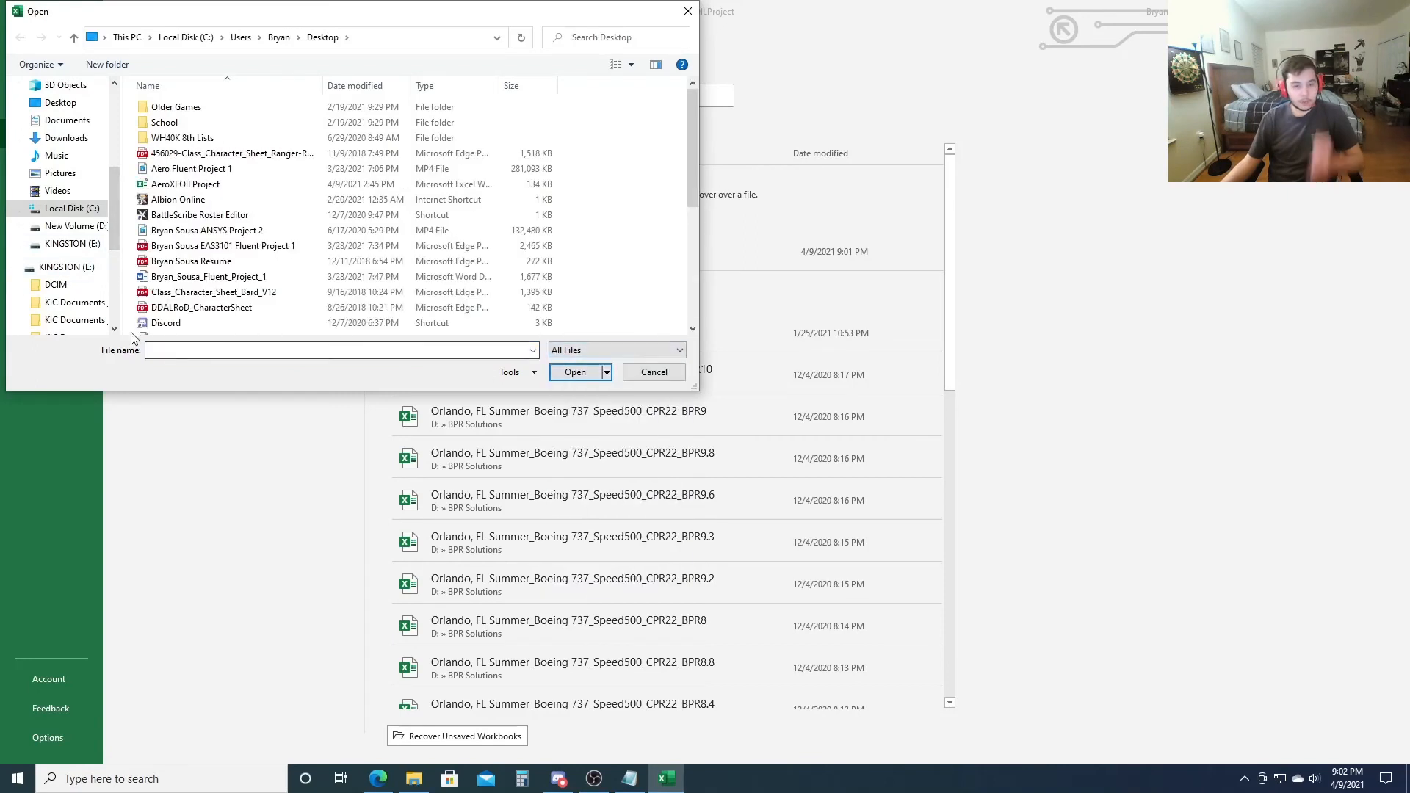
scroll(66, 287, "down", 5)
scroll(66, 295, "up", 10)
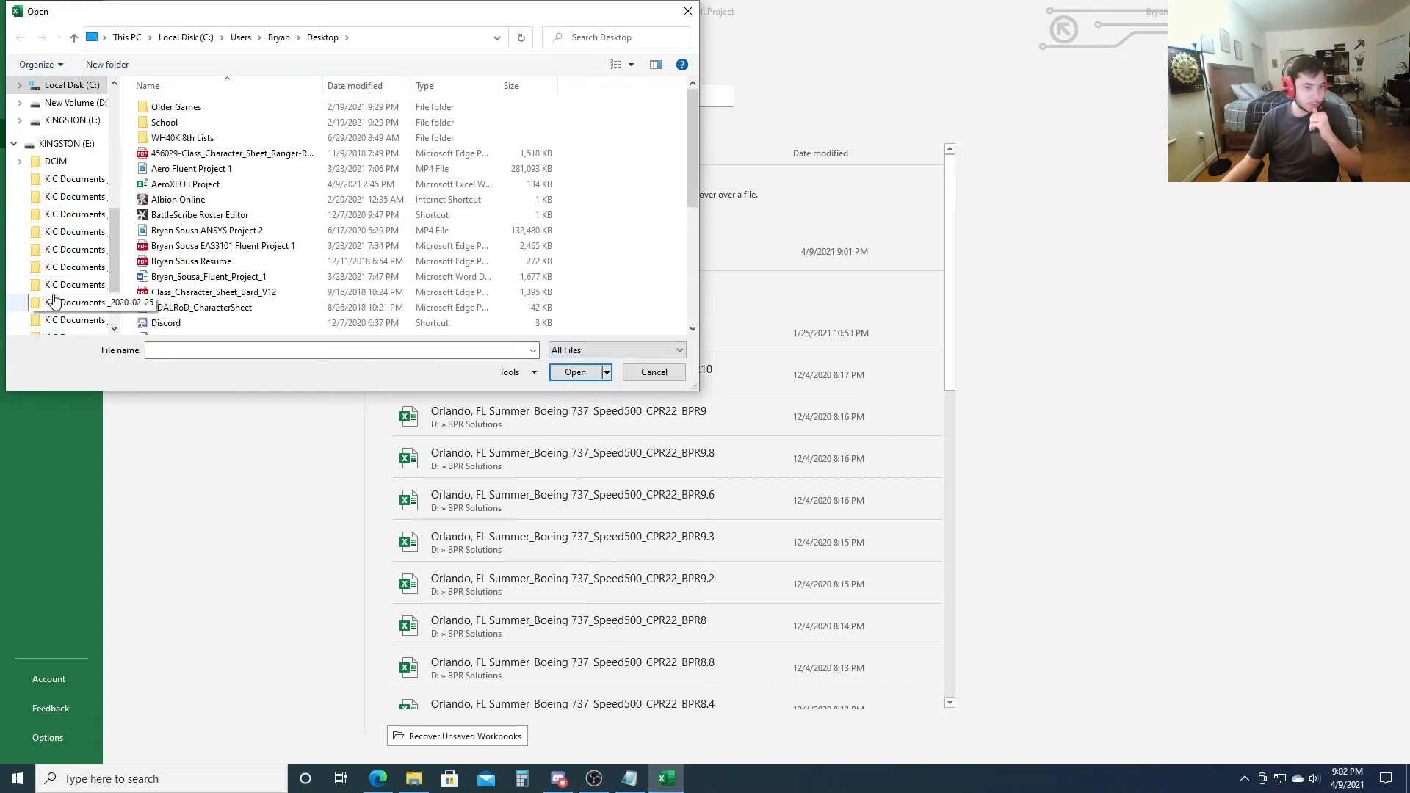
left_click(57, 222)
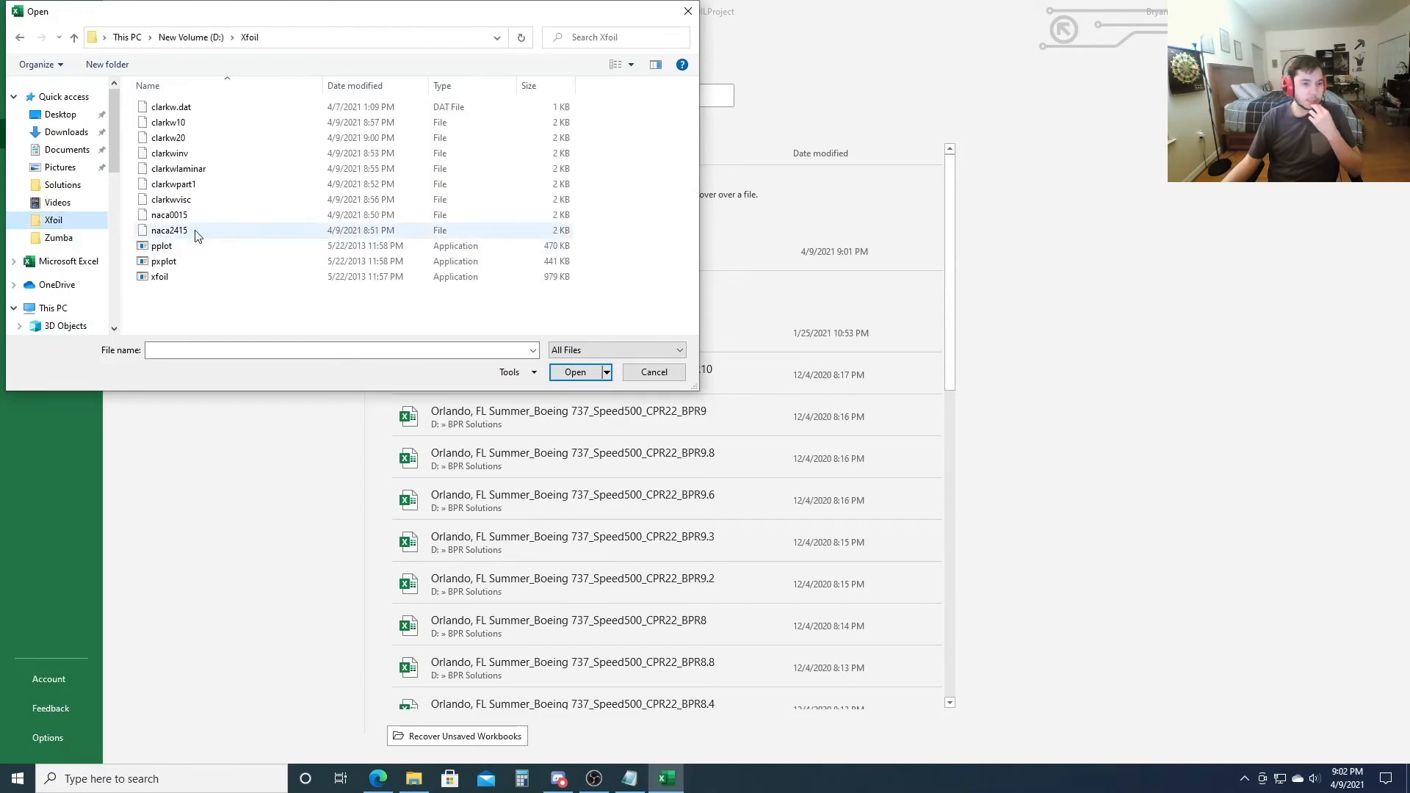
- Open the naca0015 polar despite its format mismatch, importing it as fixed-width text with General columns
double_click(195, 215)
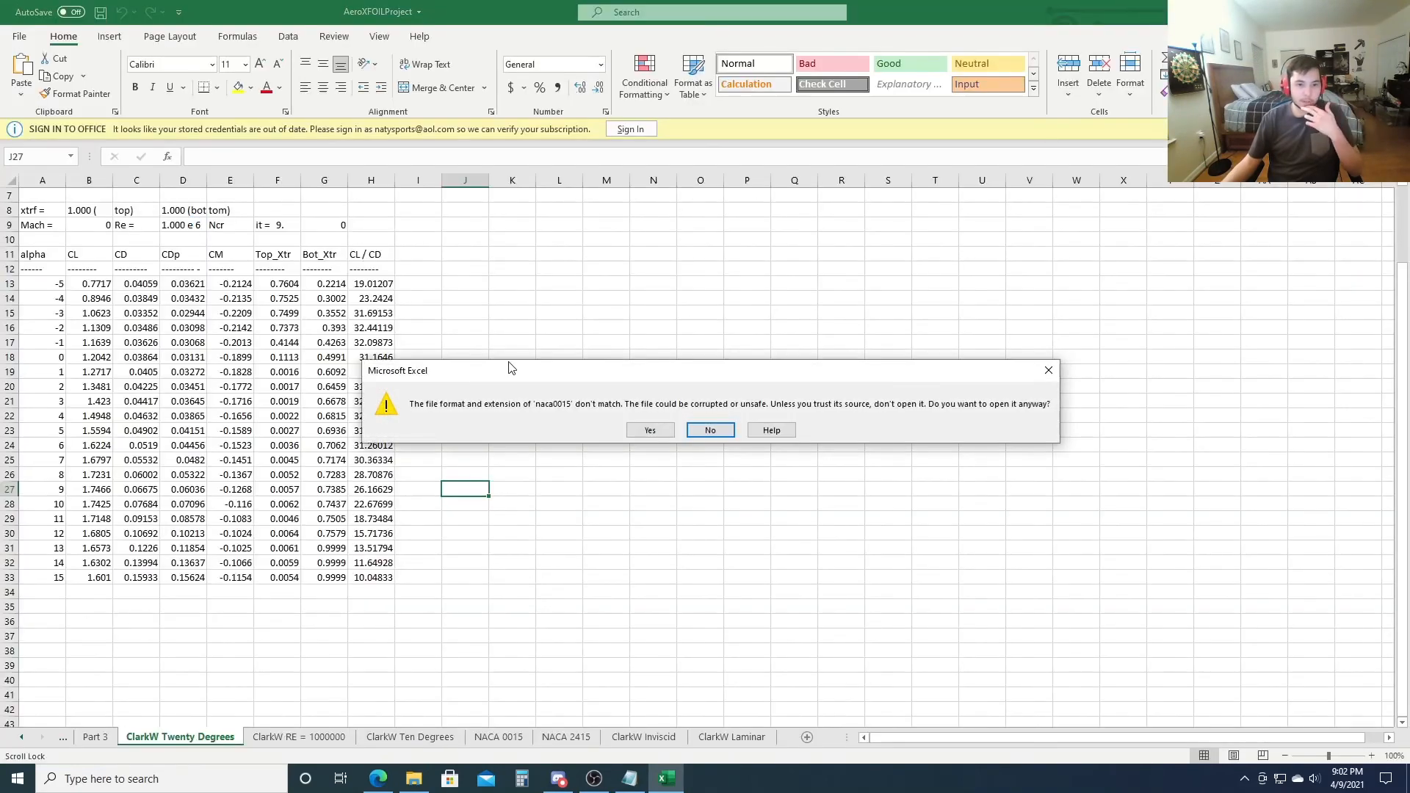
left_click(650, 433)
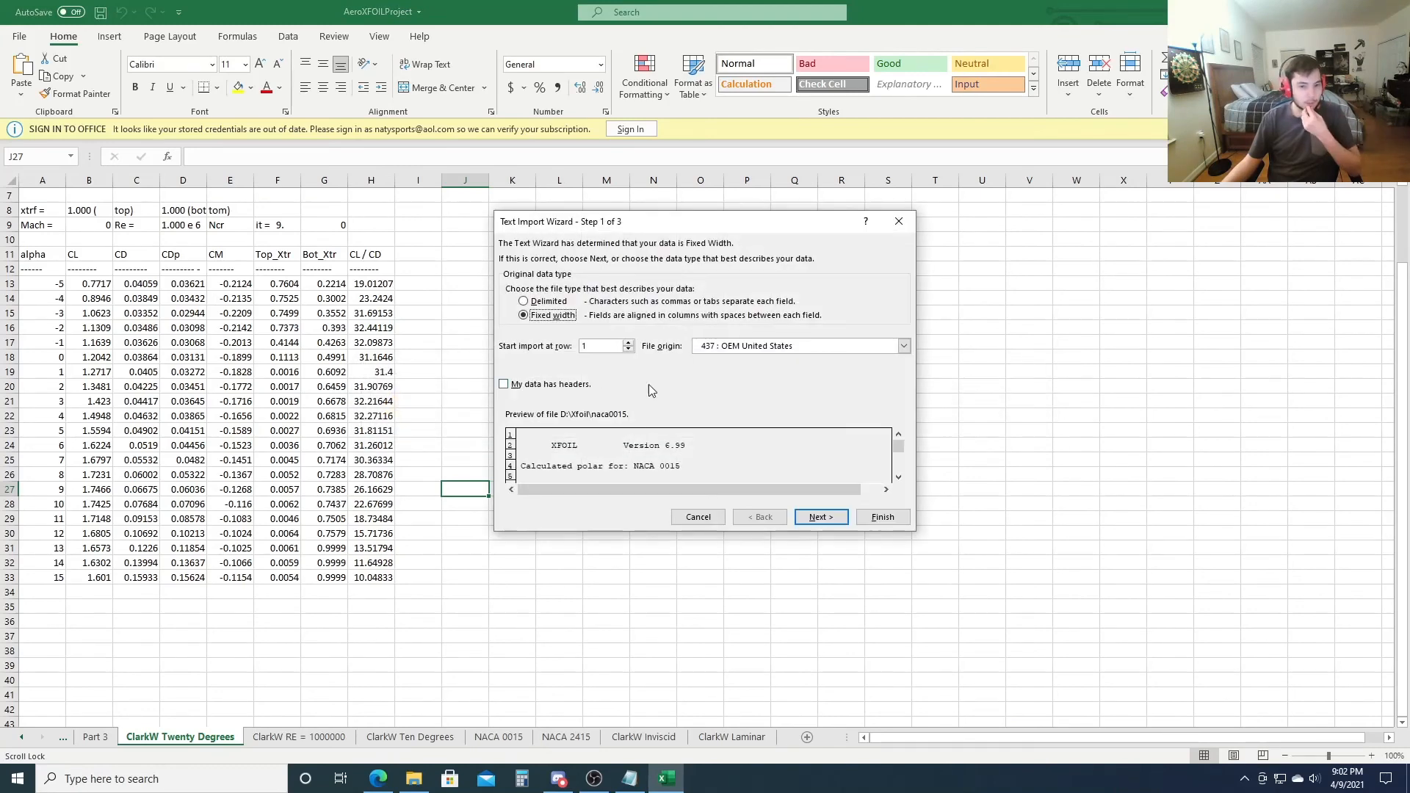
left_click(820, 517)
left_click(819, 517)
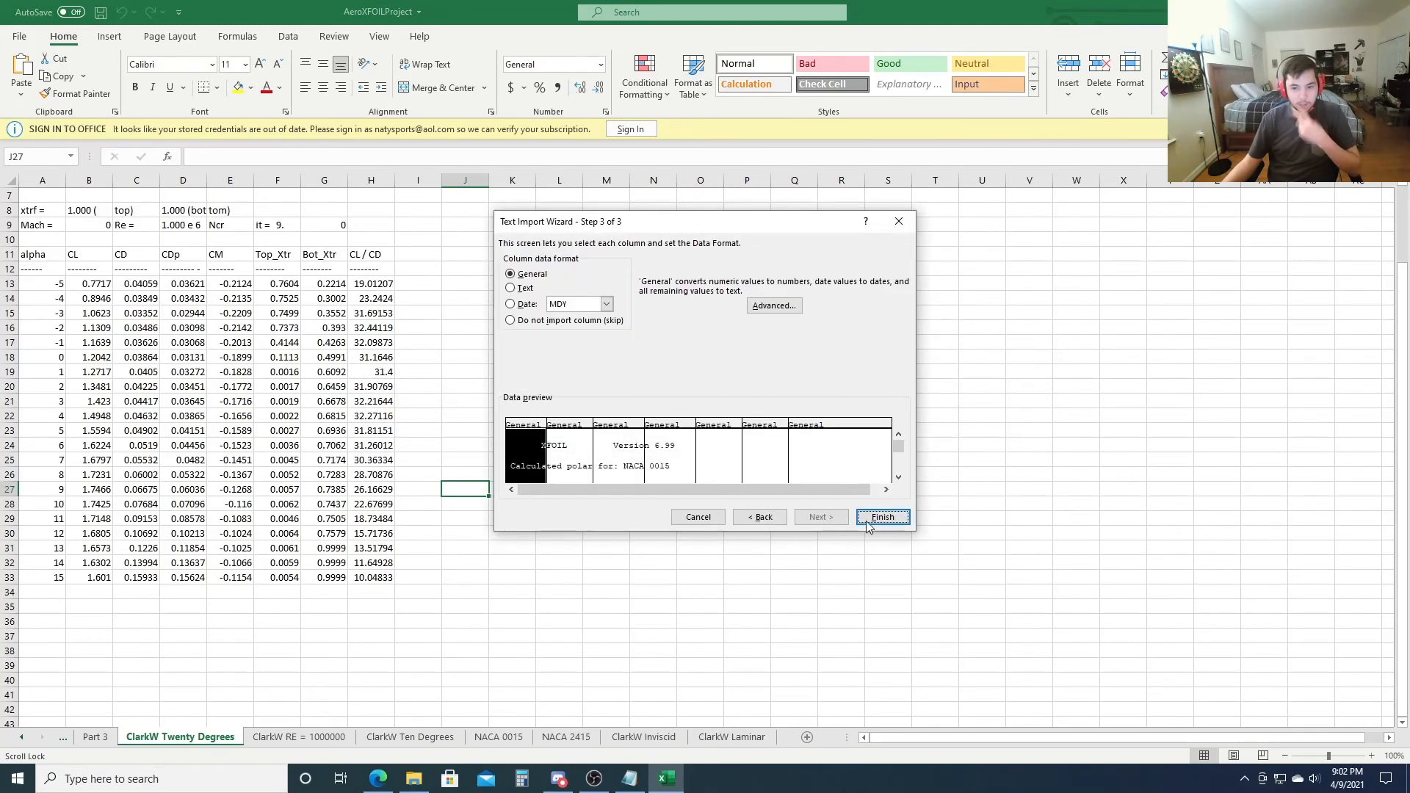
left_click(882, 517)
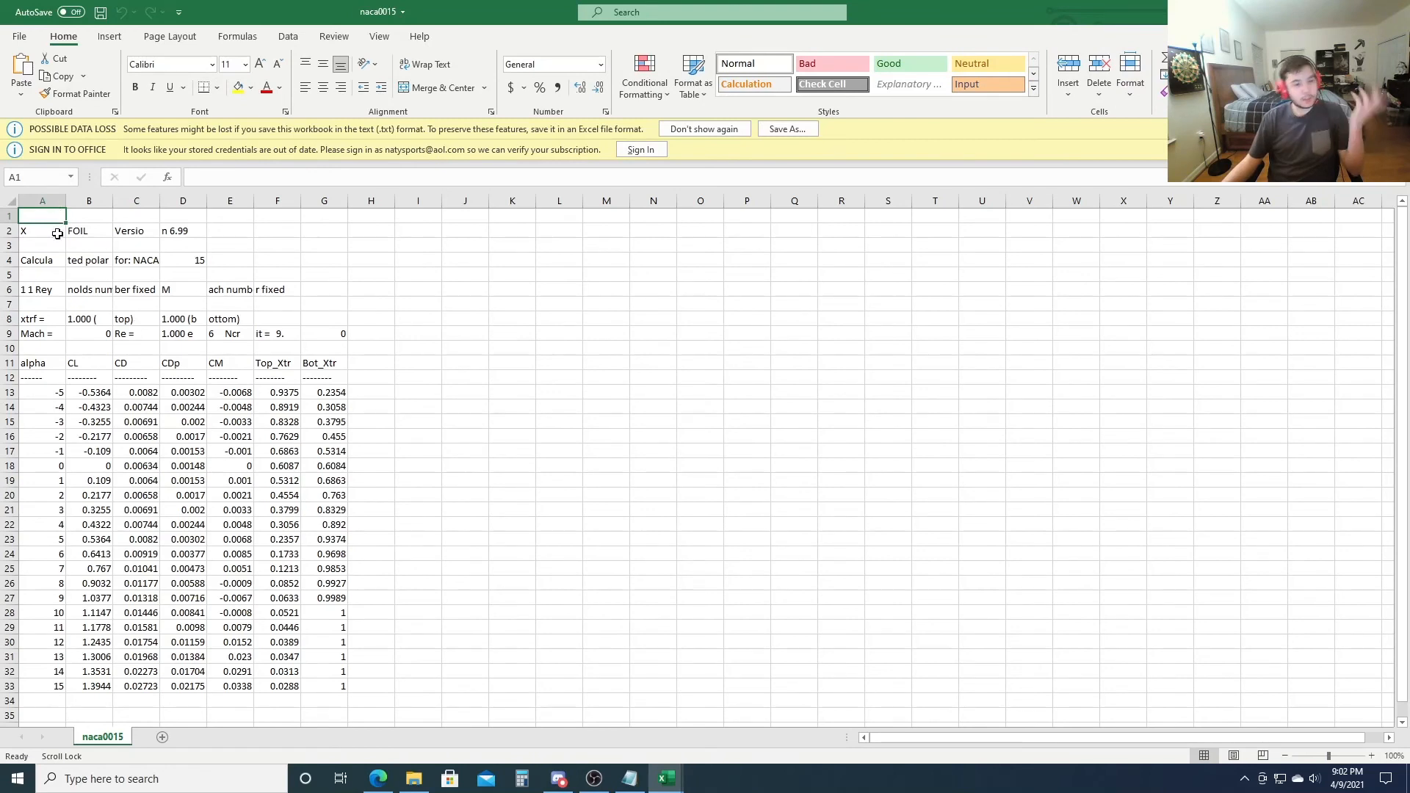
- Select the imported polar data in A1:G33 and close the naca0015 workbook
left_click_drag(33, 215, 338, 686)
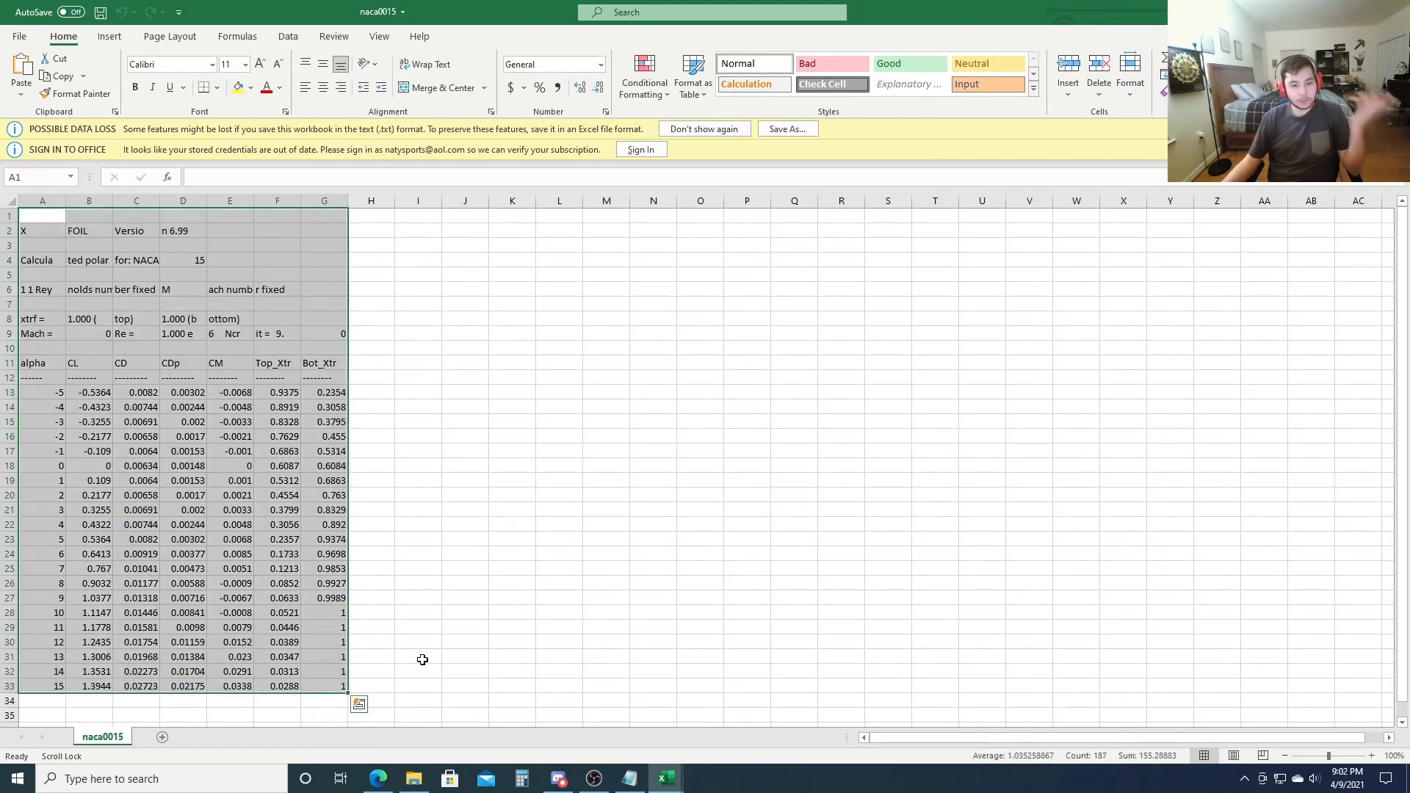
left_click(447, 579)
left_click_drag(55, 219, 342, 690)
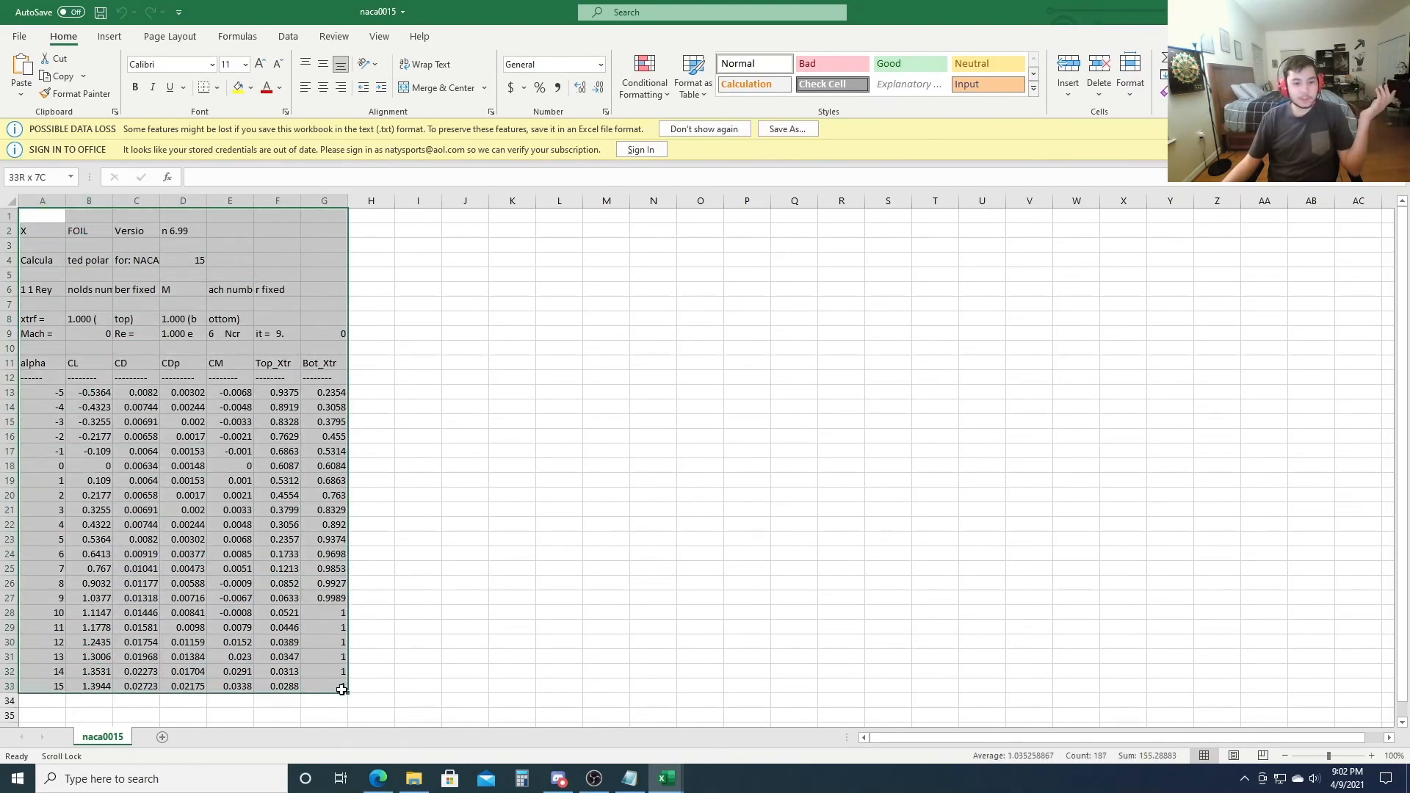
left_click_drag(463, 293, 457, 299)
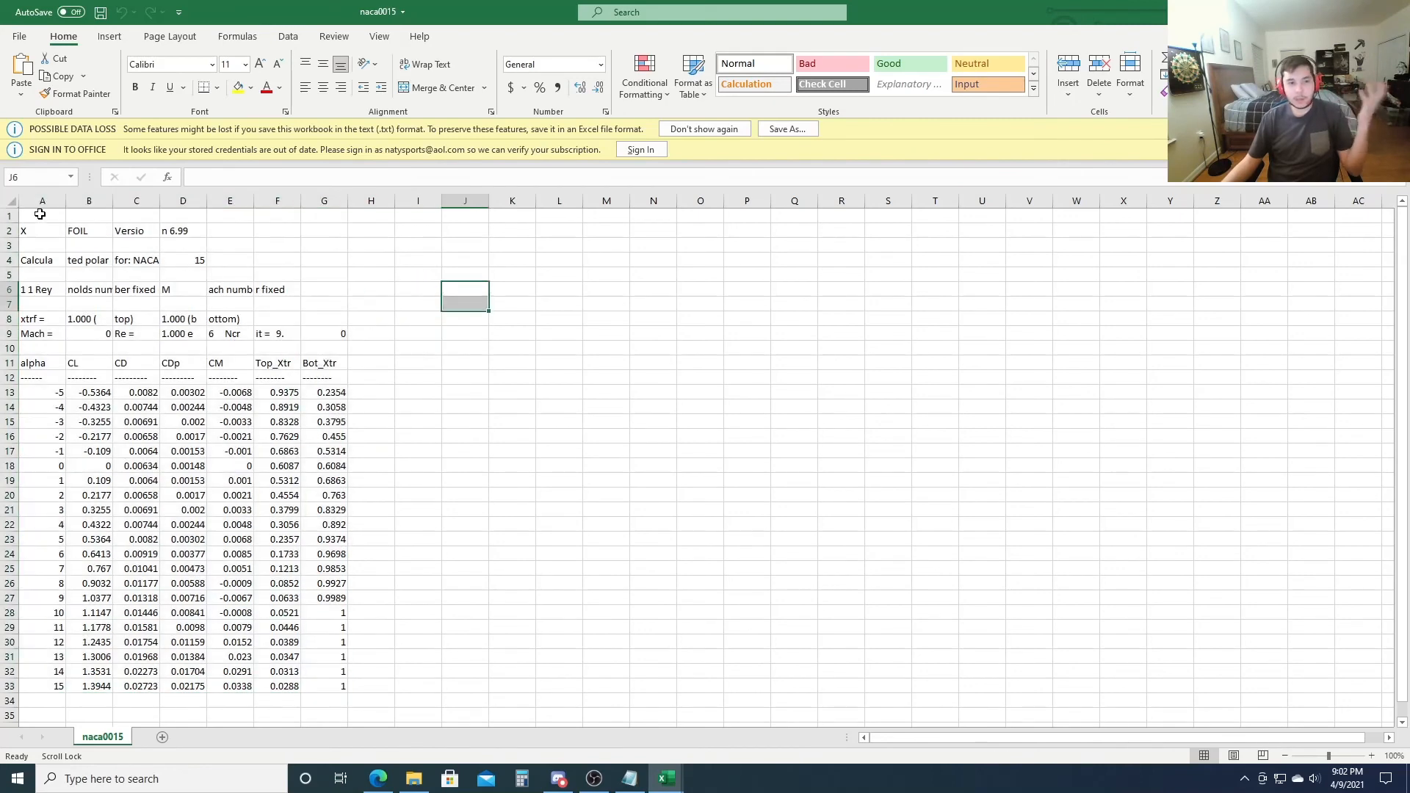
left_click_drag(40, 214, 343, 688)
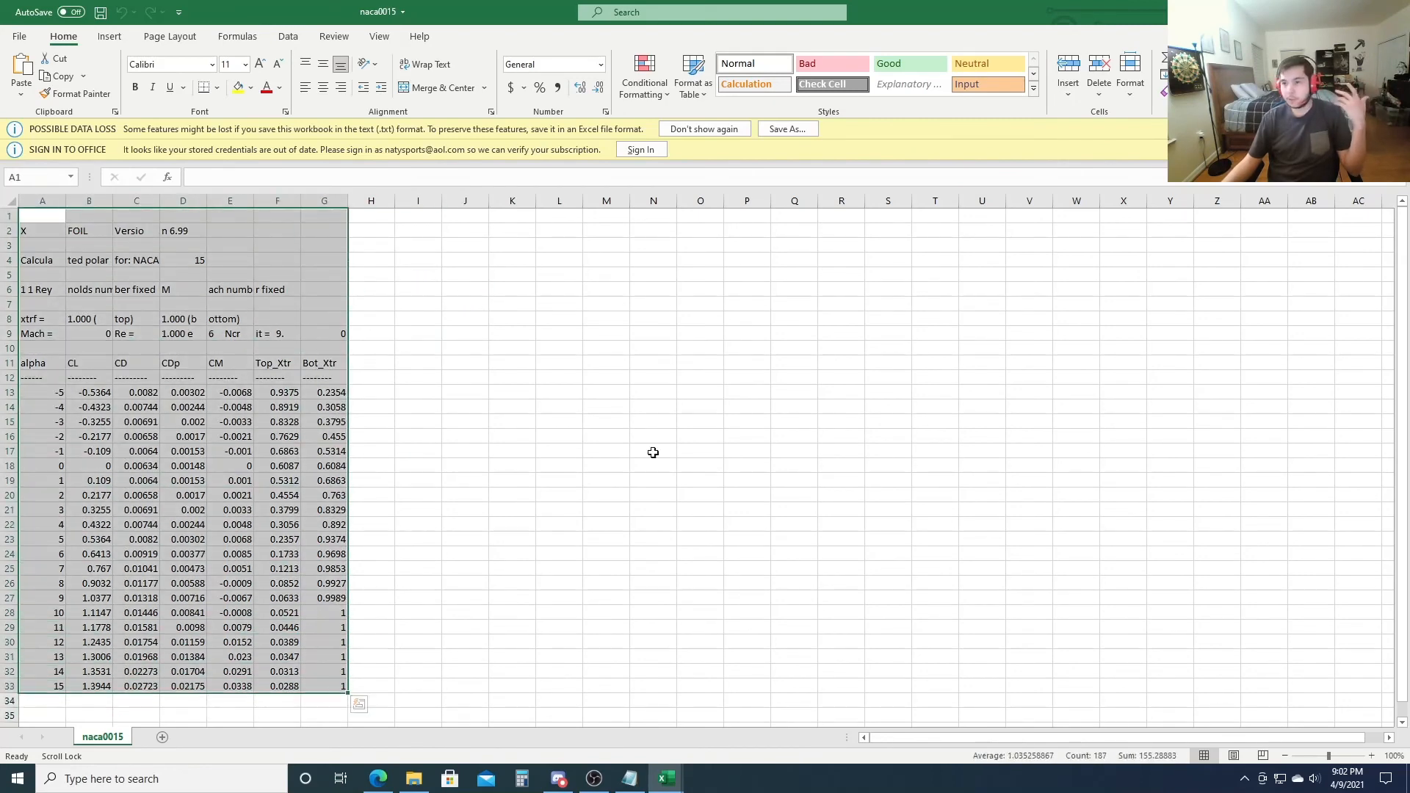
left_click(1392, 11)
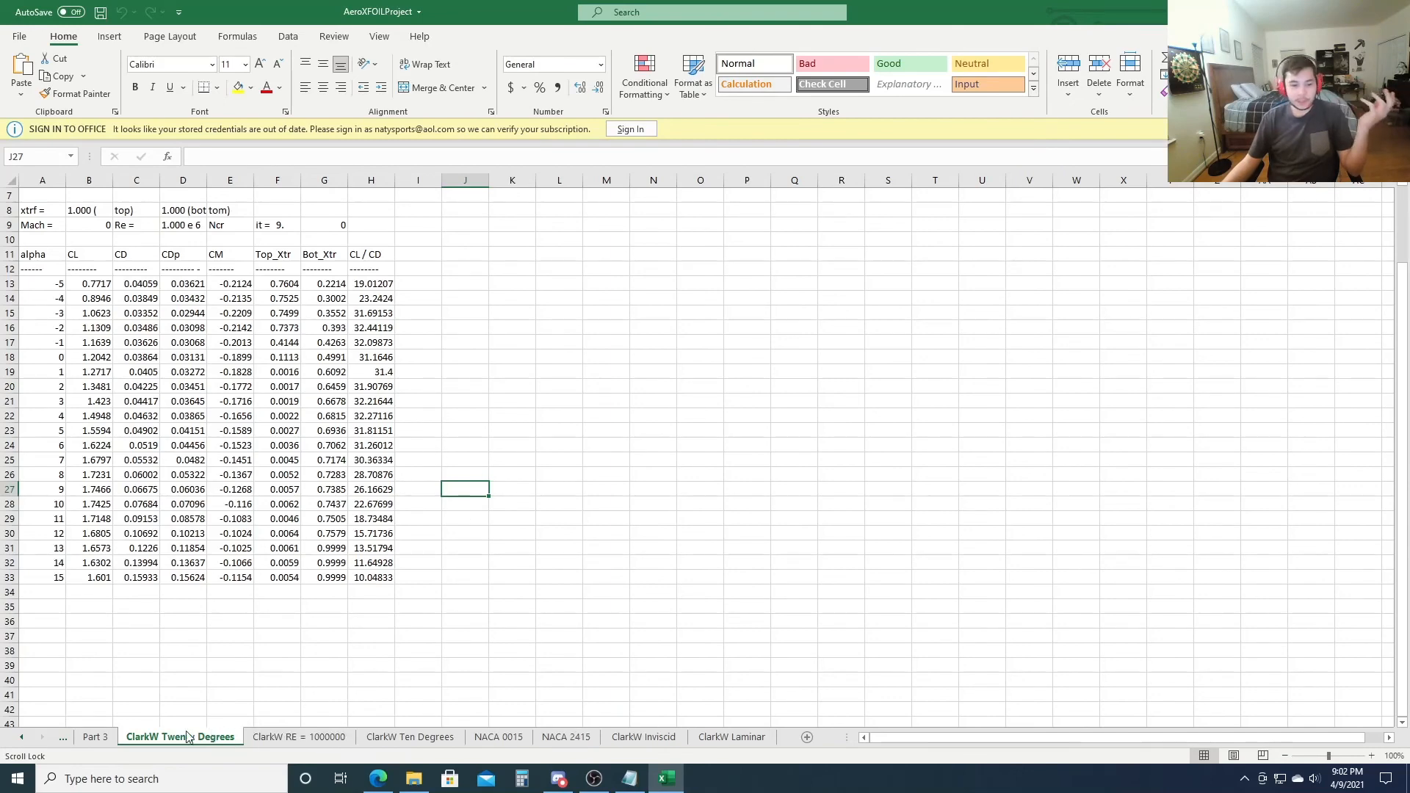
- Look through the ClarkW Ten Degrees, NACA 0015, NACA 2415, ClarkW Inviscid and ClarkW Laminar data sheets
left_click(409, 737)
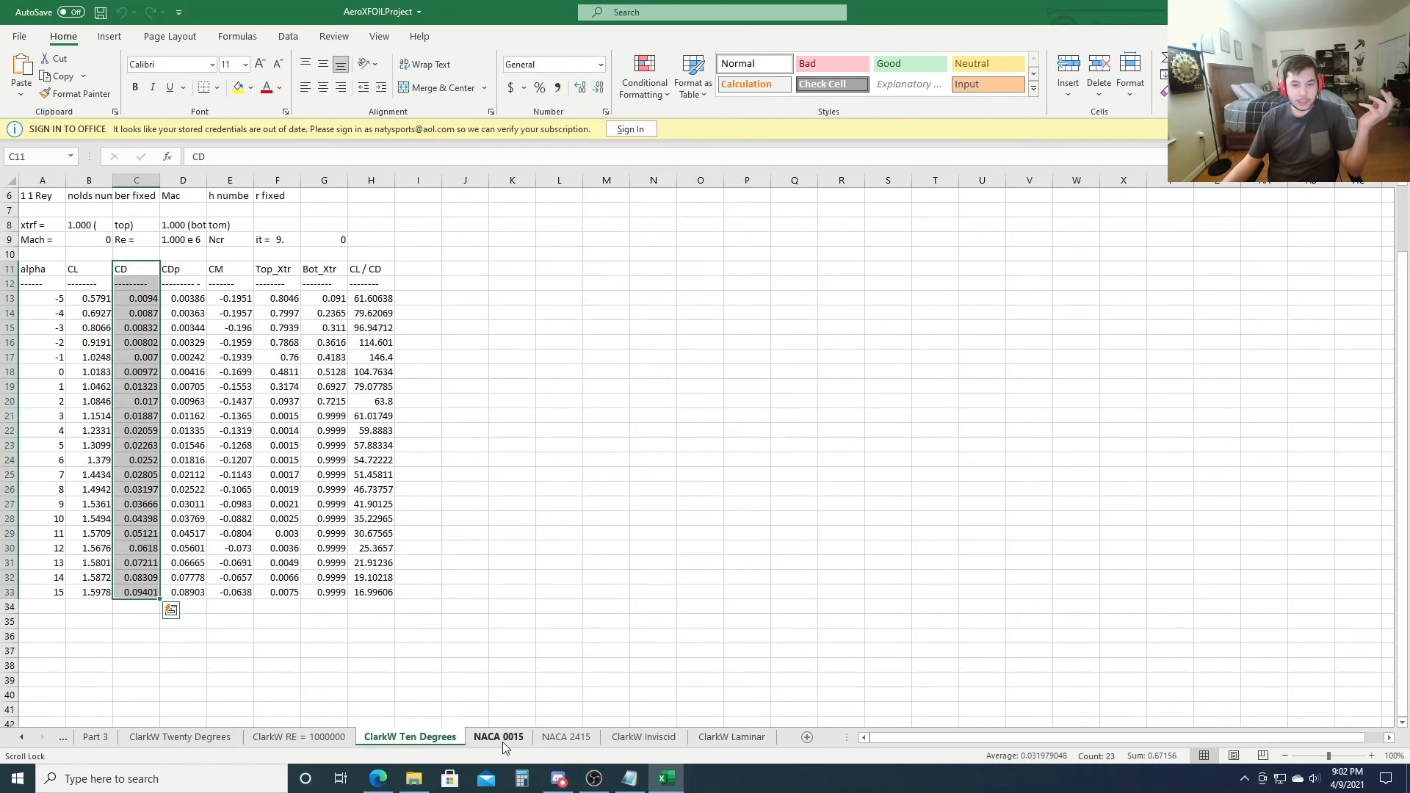
left_click(500, 738)
left_click(589, 740)
left_click(643, 738)
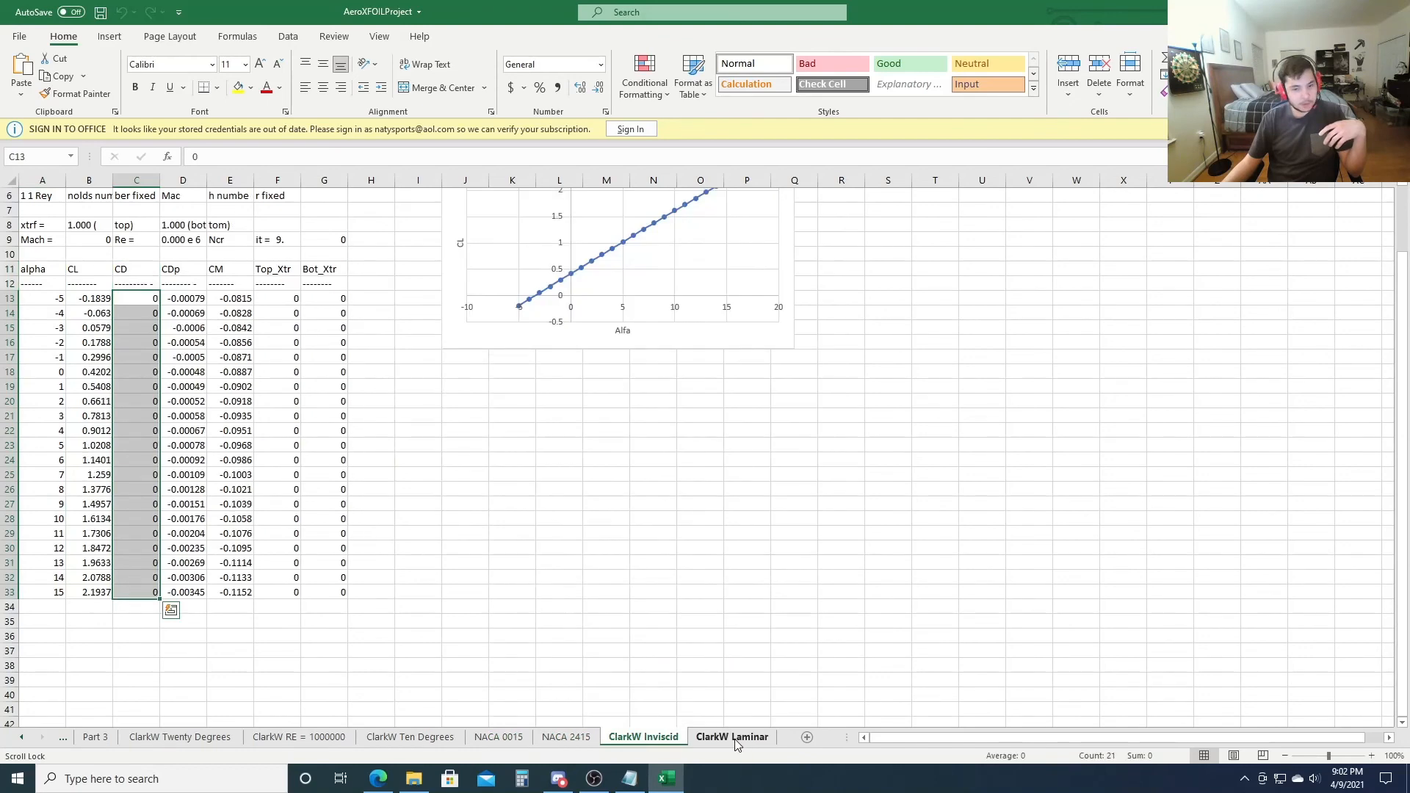
left_click(734, 739)
- Examine the CL, CD and CL / CD tables and charts comparing the three airfoils on the Part 1 sheet
left_click(22, 737)
left_click(21, 737)
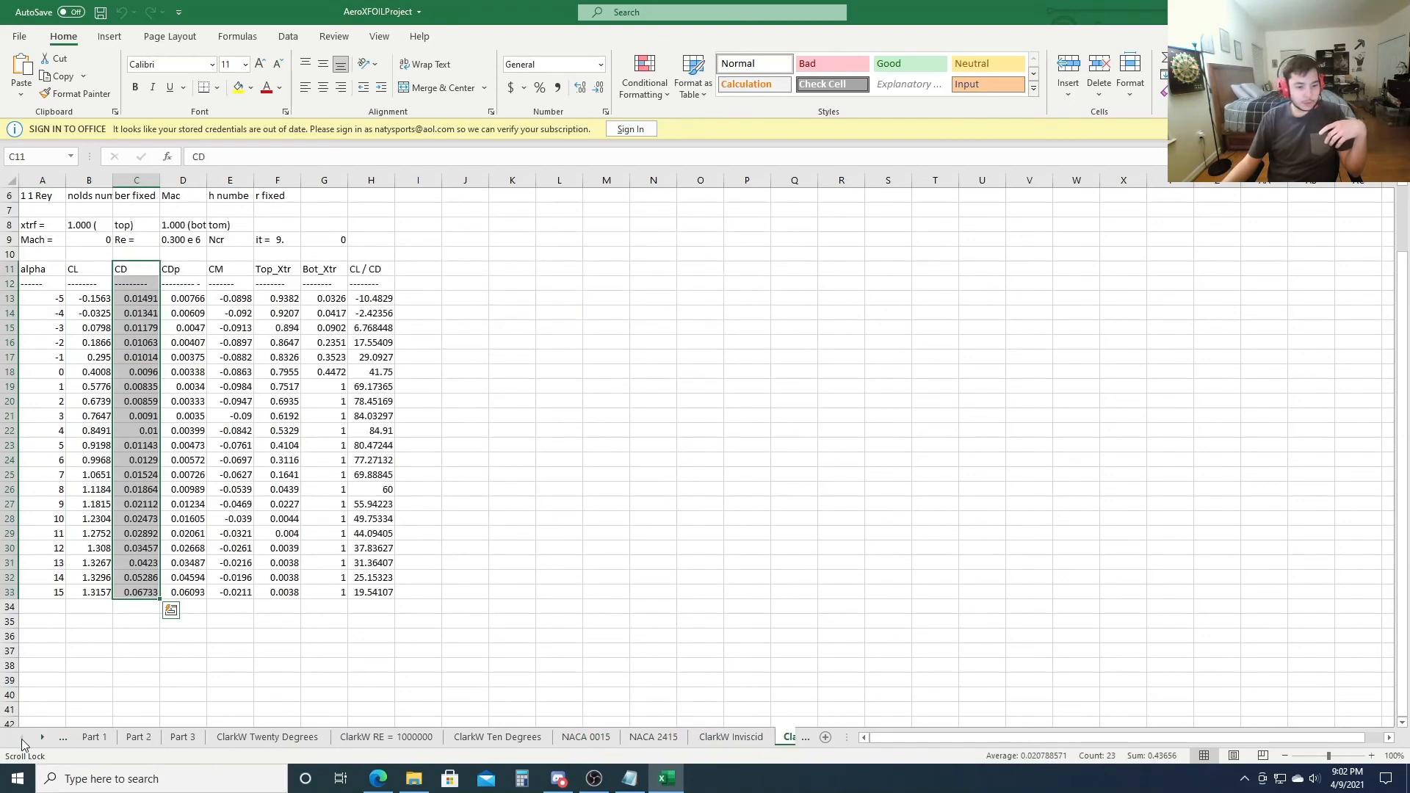
left_click(95, 736)
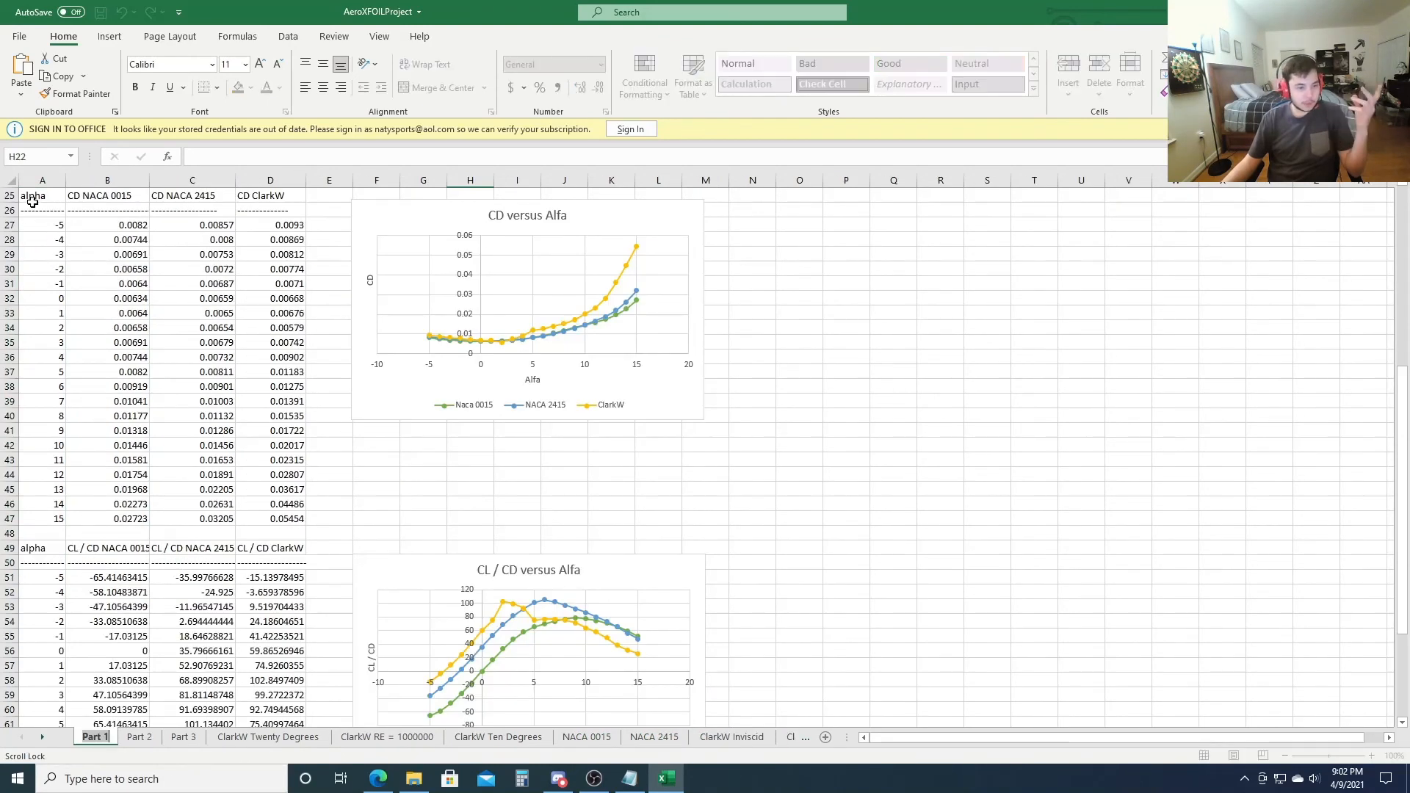
left_click_drag(32, 202, 286, 518)
left_click(423, 488)
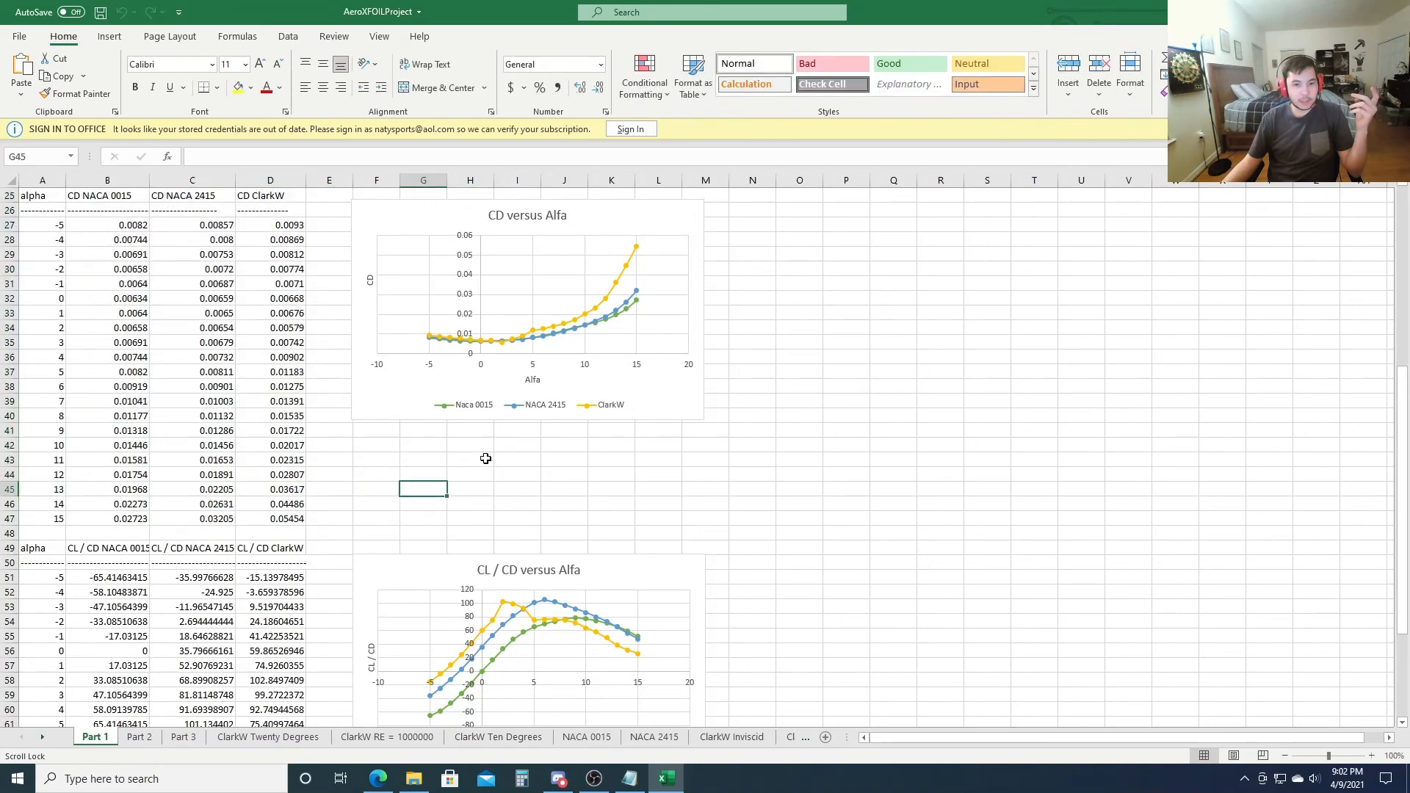
scroll(566, 463, "down", 13)
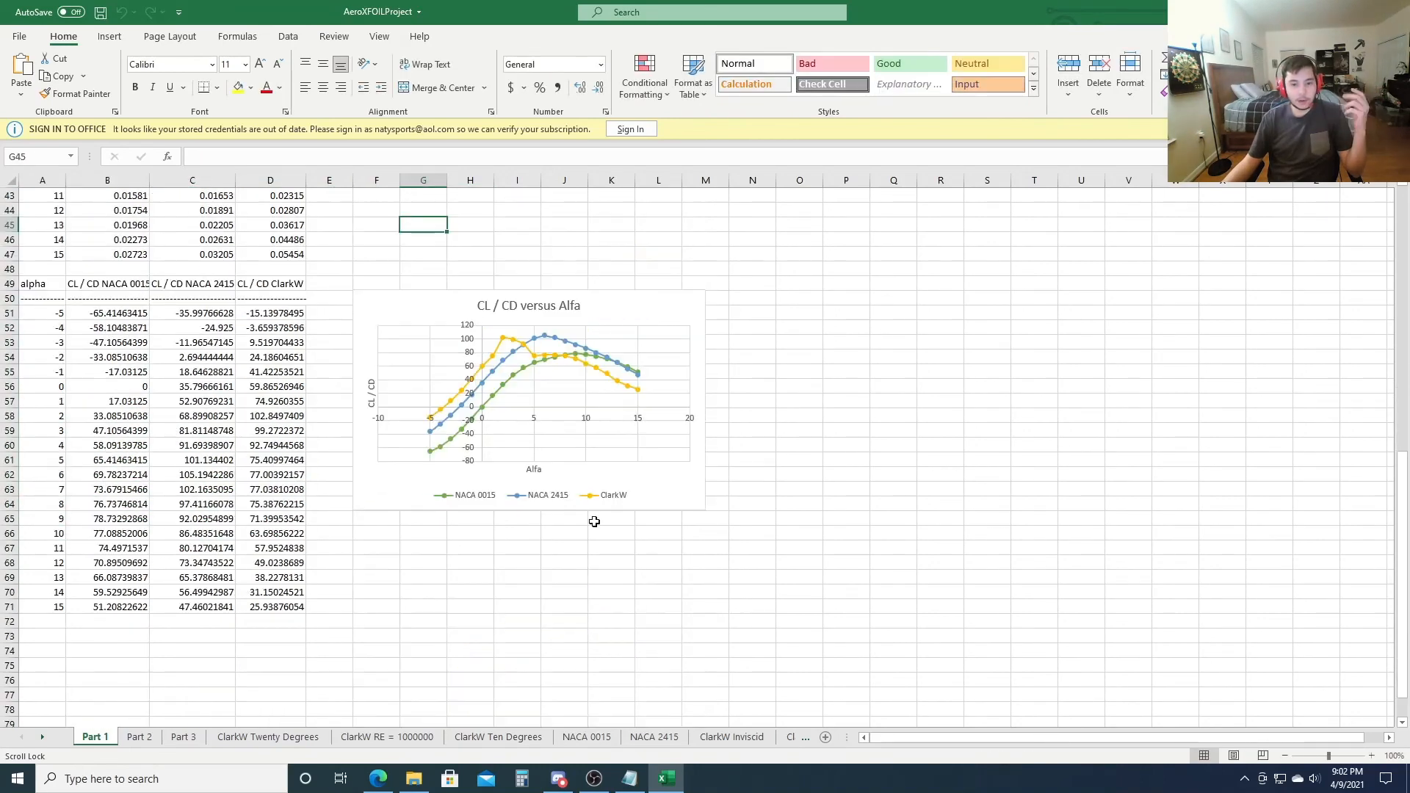
scroll(544, 415, "down", 2)
scroll(541, 481, "up", 20)
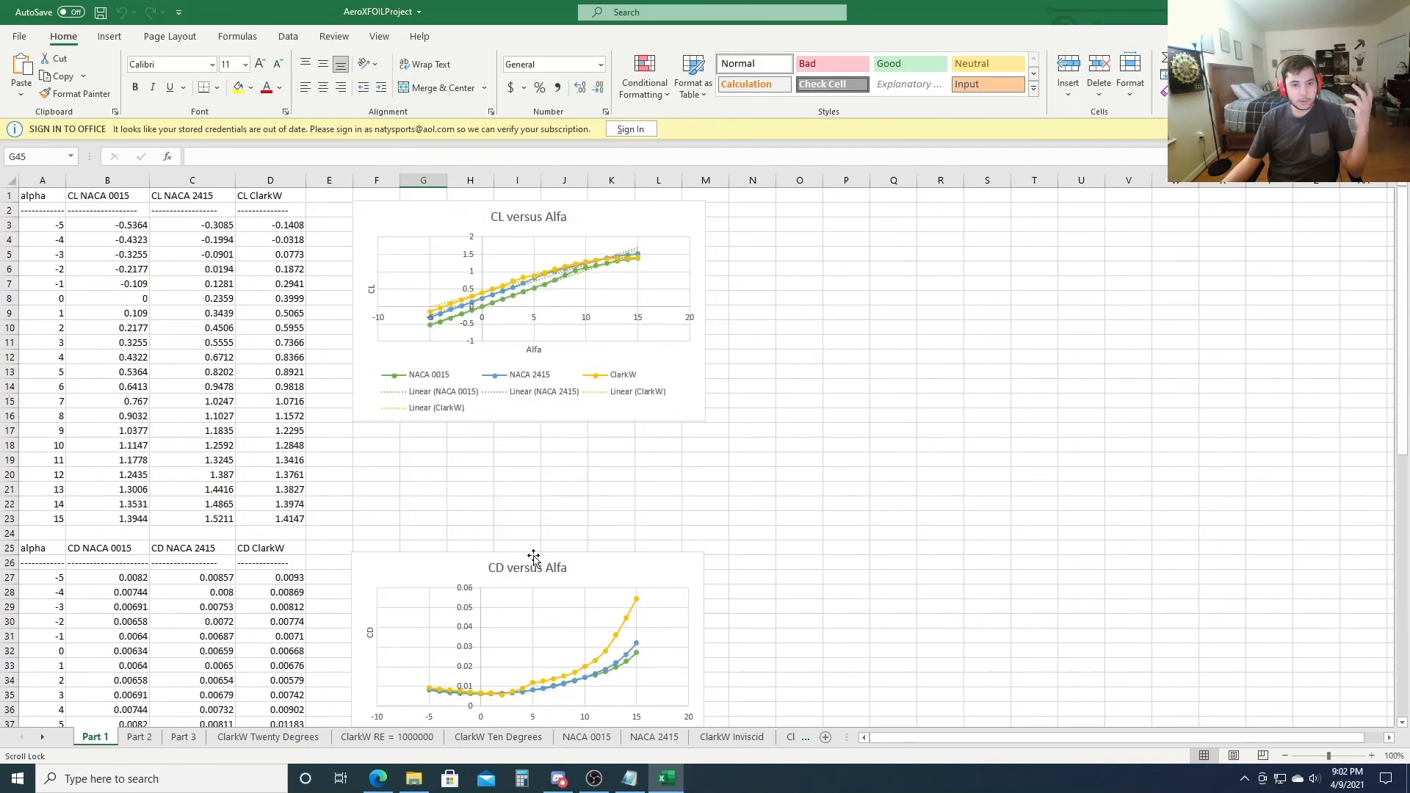
scroll(480, 283, "down", 9)
scroll(480, 282, "up", 6)
- Examine the turbulent, laminar and inviscid ClarkW tables and charts on the Part 2 sheet
left_click(139, 736)
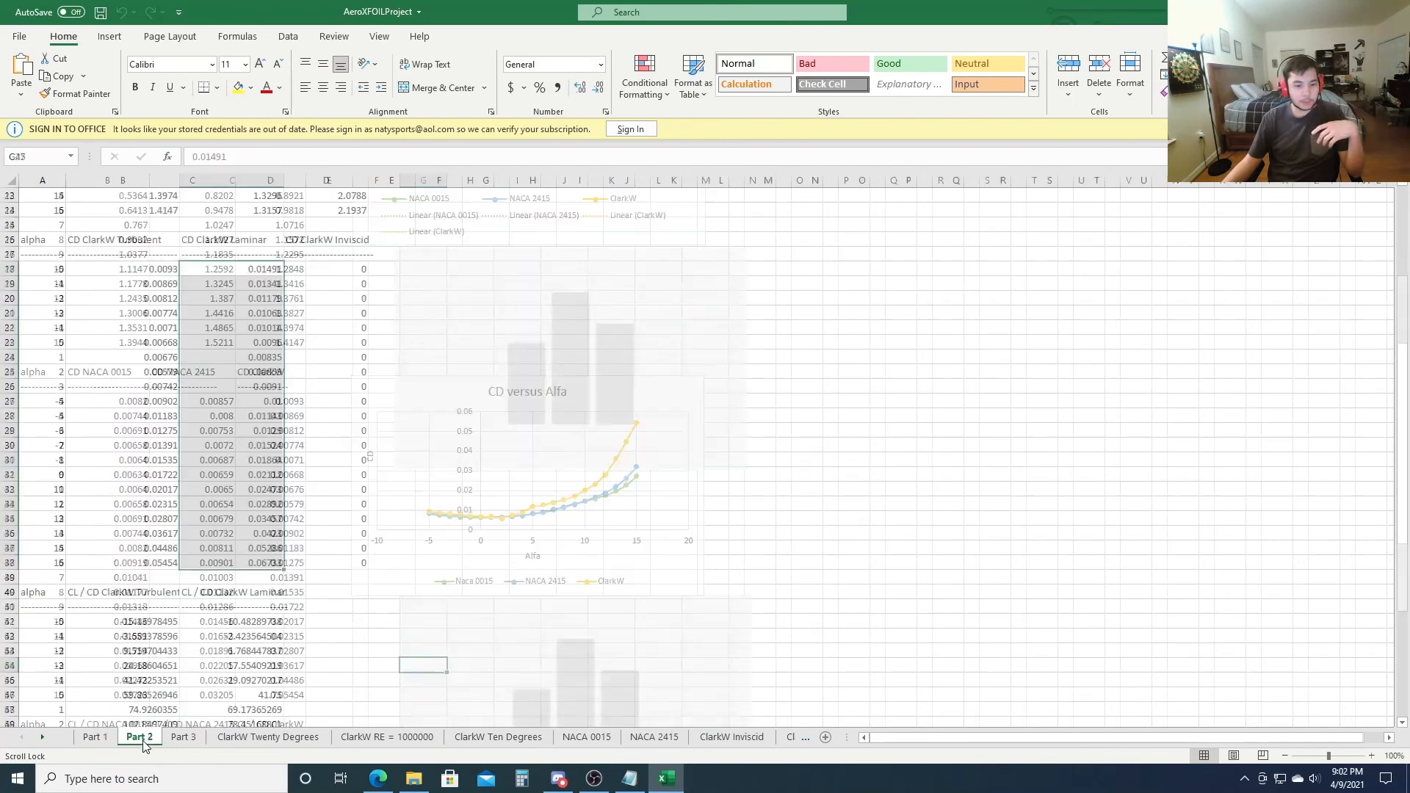
left_click(426, 538)
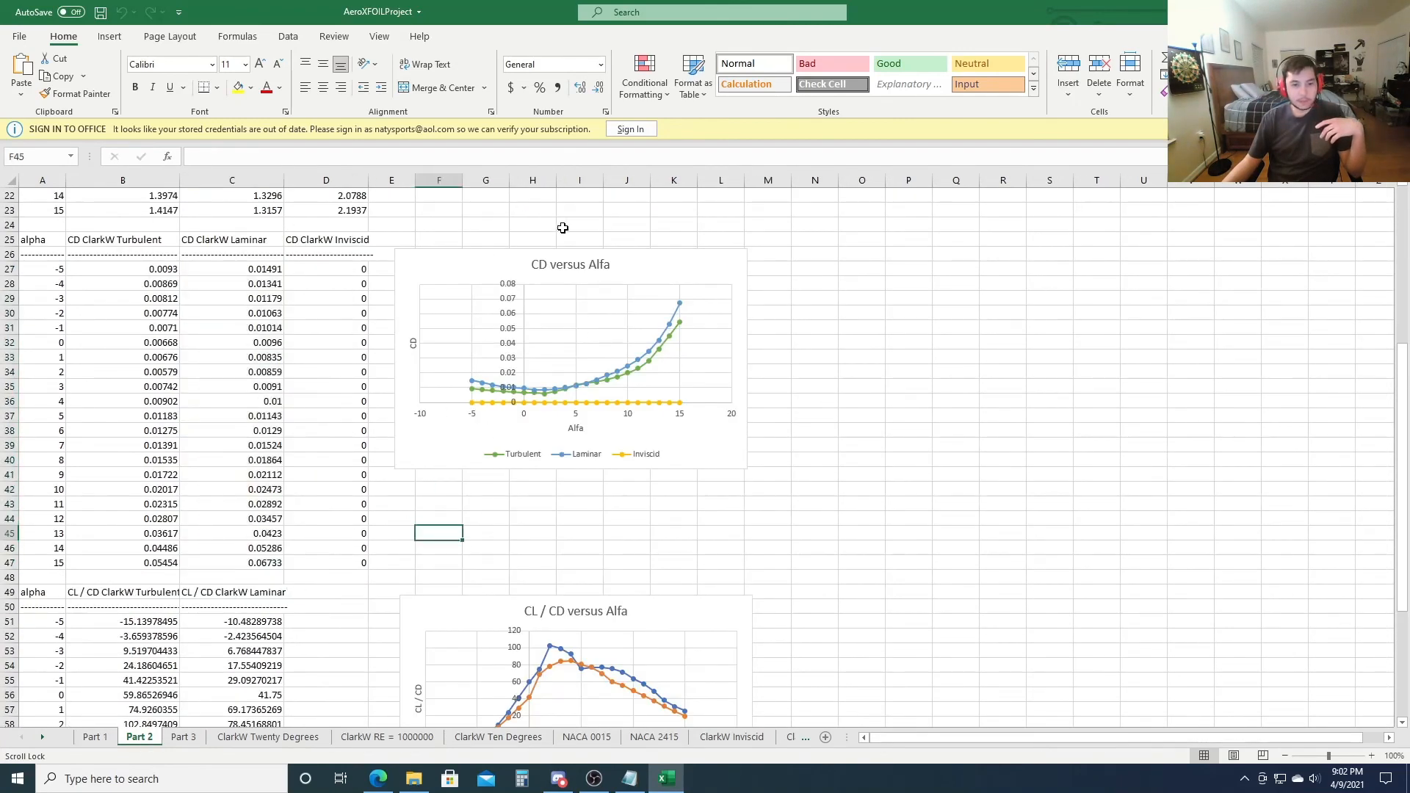
scroll(560, 368, "down", 16)
scroll(573, 528, "up", 9)
scroll(512, 553, "up", 14)
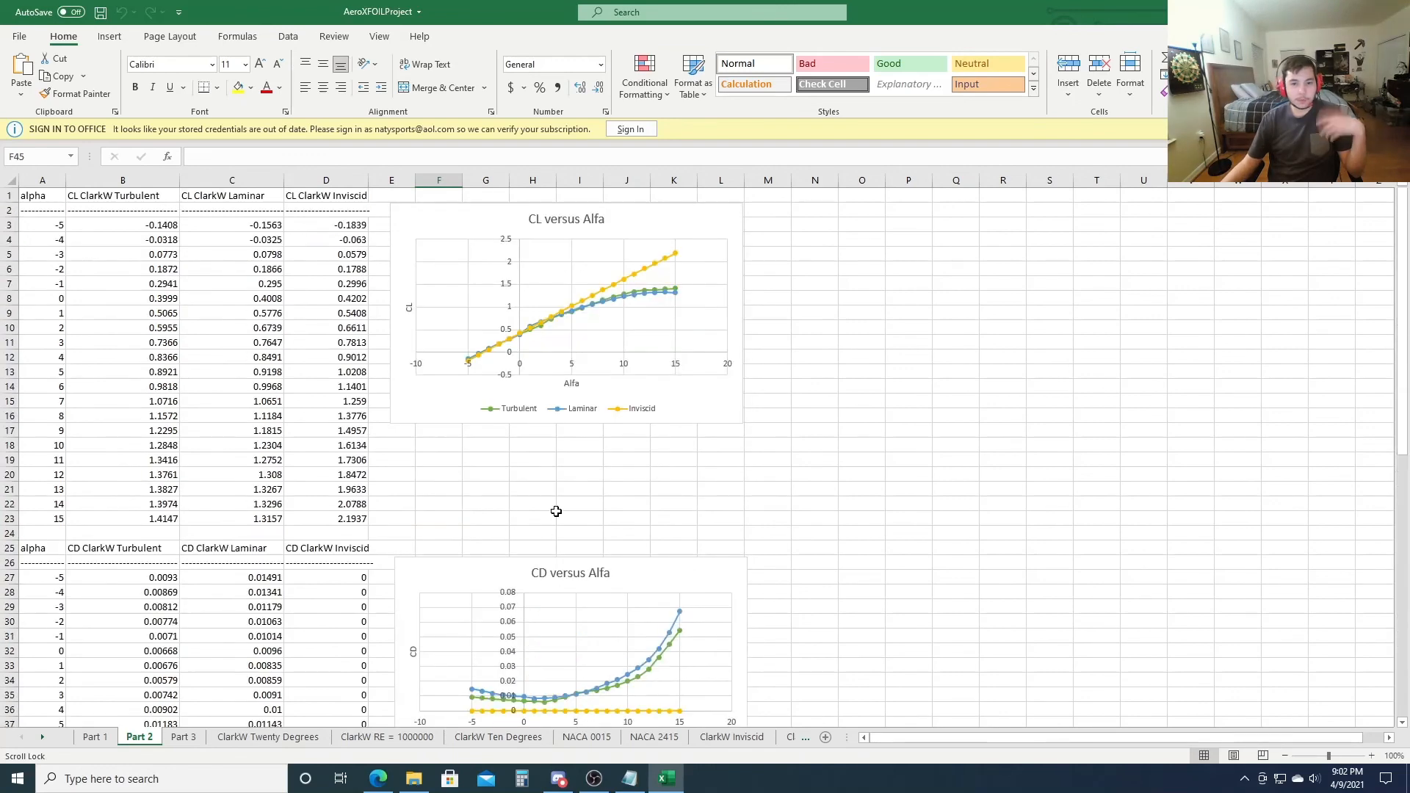
- Open the Part 3 sheet and view its CL table and chart for the ClarkW flap cases
left_click(183, 736)
left_click(977, 330)
scroll(450, 575, "up", 14)
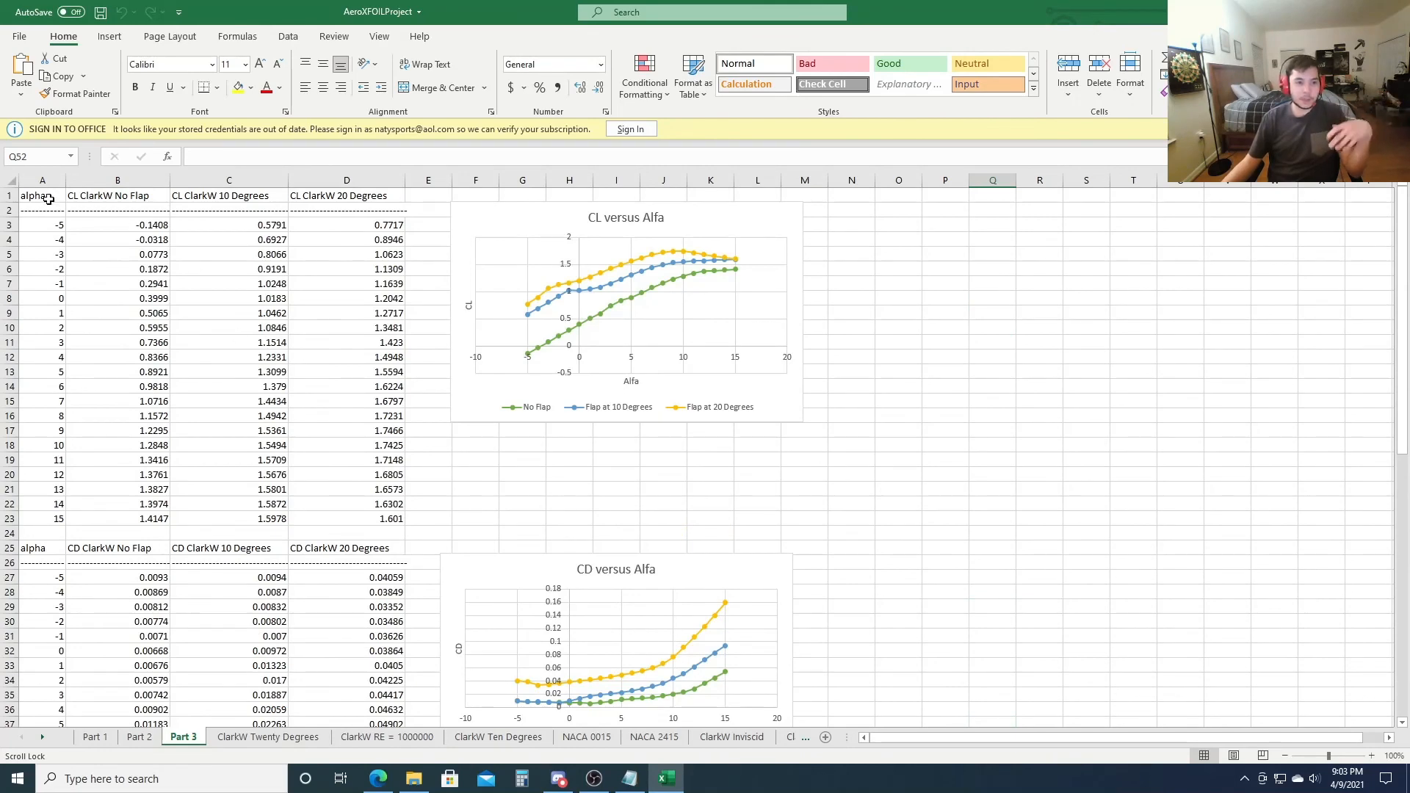
- Preview the recommended three-series scatter chart for the Part 3 CL table in A1:D23, without inserting it
left_click_drag(49, 200, 346, 521)
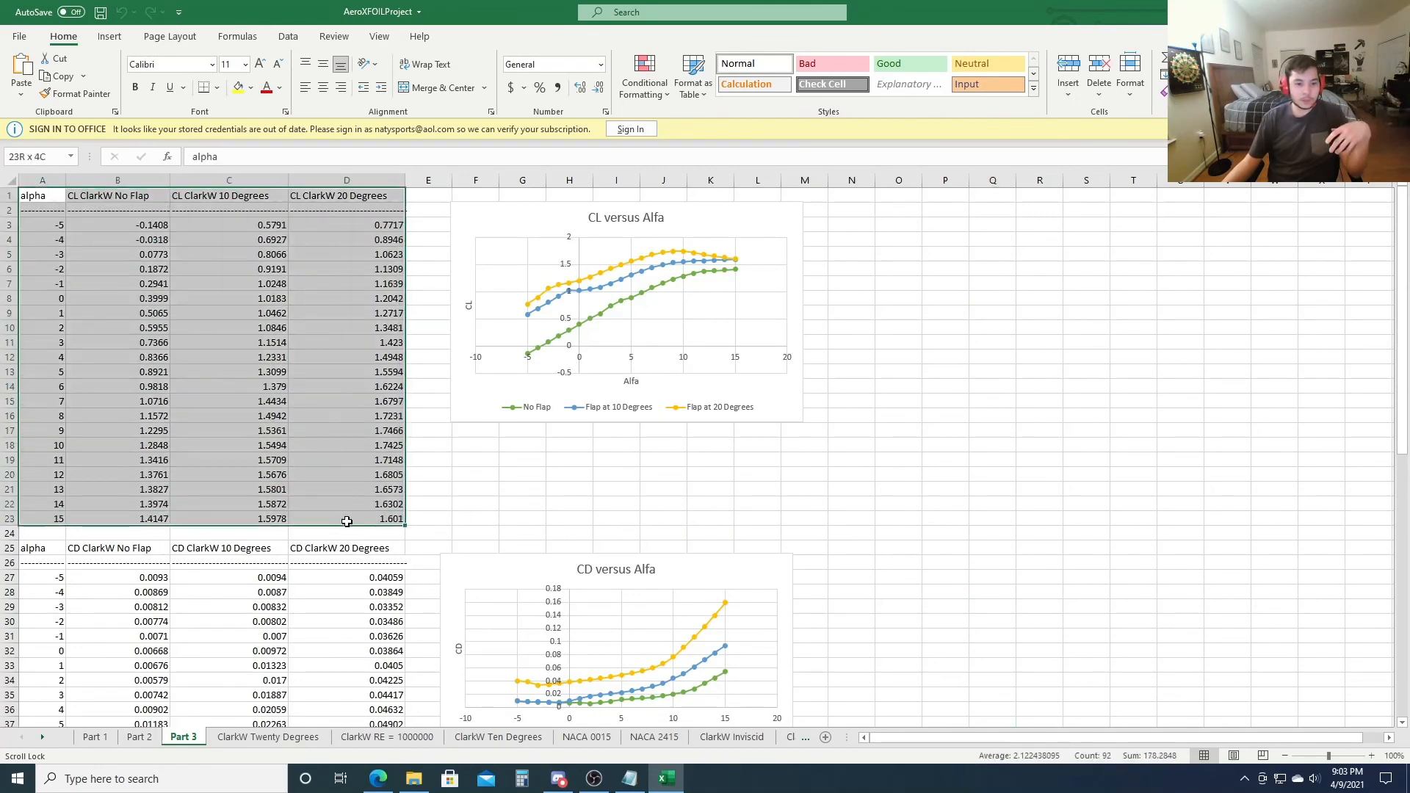
left_click(109, 36)
left_click(607, 106)
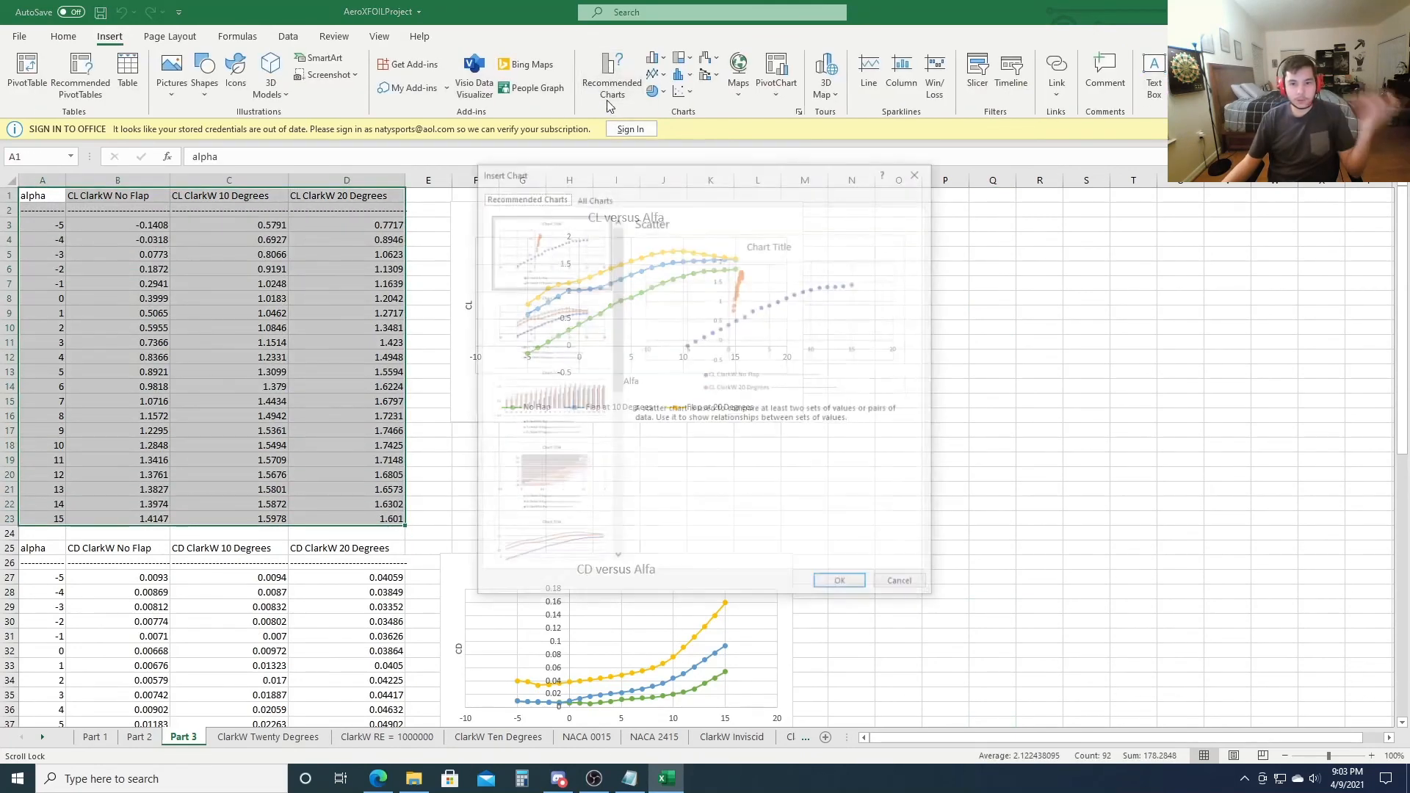
left_click(587, 330)
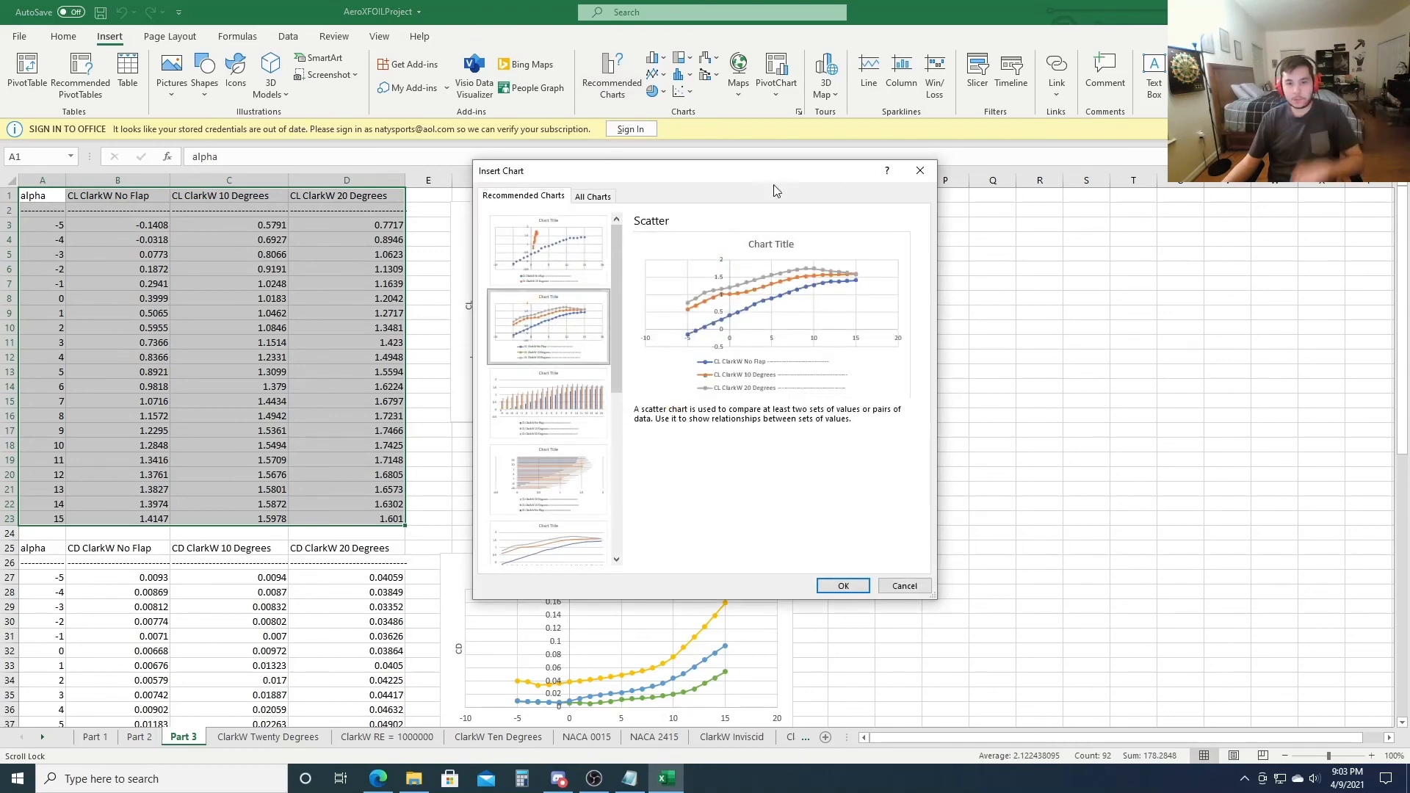
left_click(905, 586)
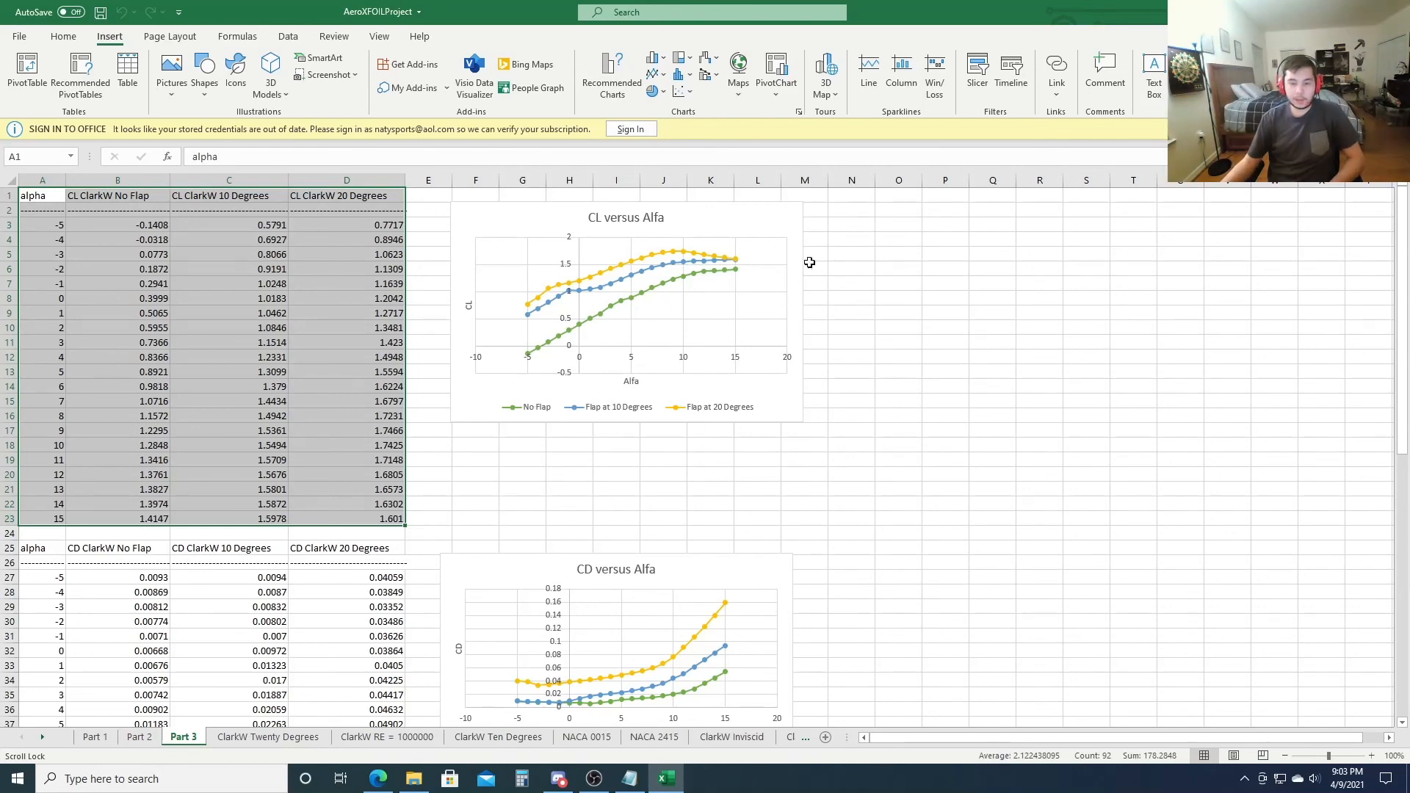
- Review the CL / CD chart on the Part 3 sheet and revisit the three charts on Part 1
scroll(707, 482, "down", 11)
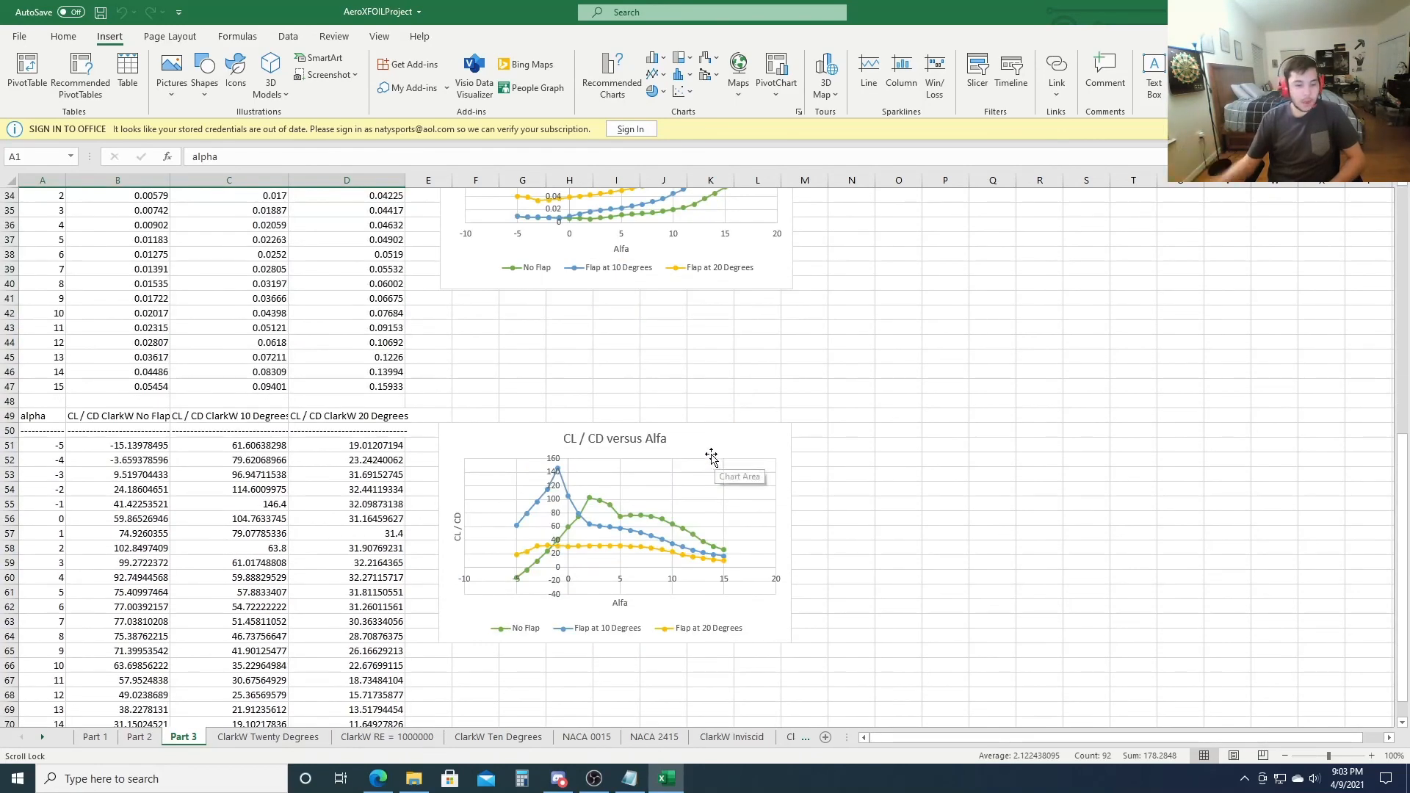
left_click(137, 738)
left_click(93, 738)
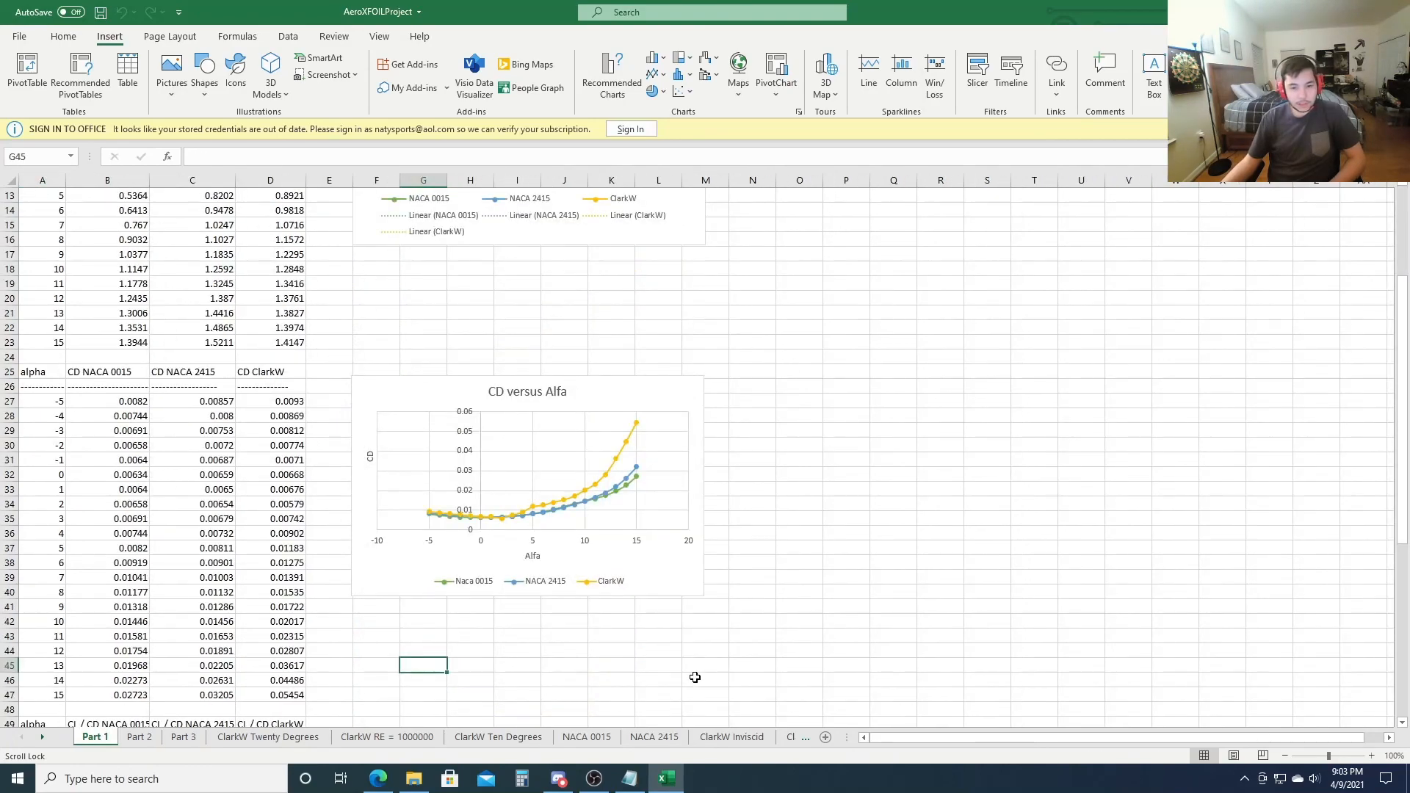
scroll(694, 677, "up", 4)
scroll(678, 600, "down", 13)
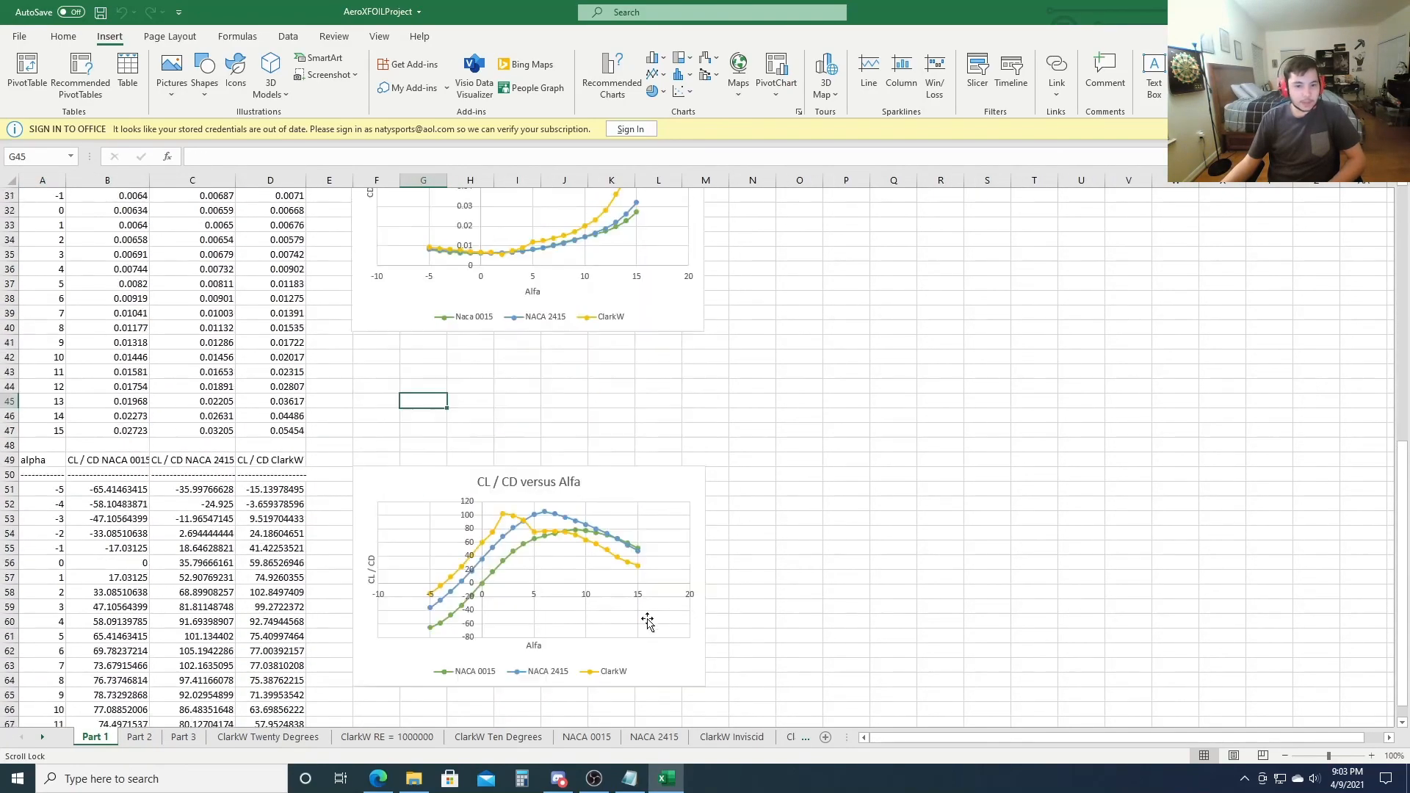
scroll(654, 610, "up", 8)
scroll(651, 612, "up", 5)
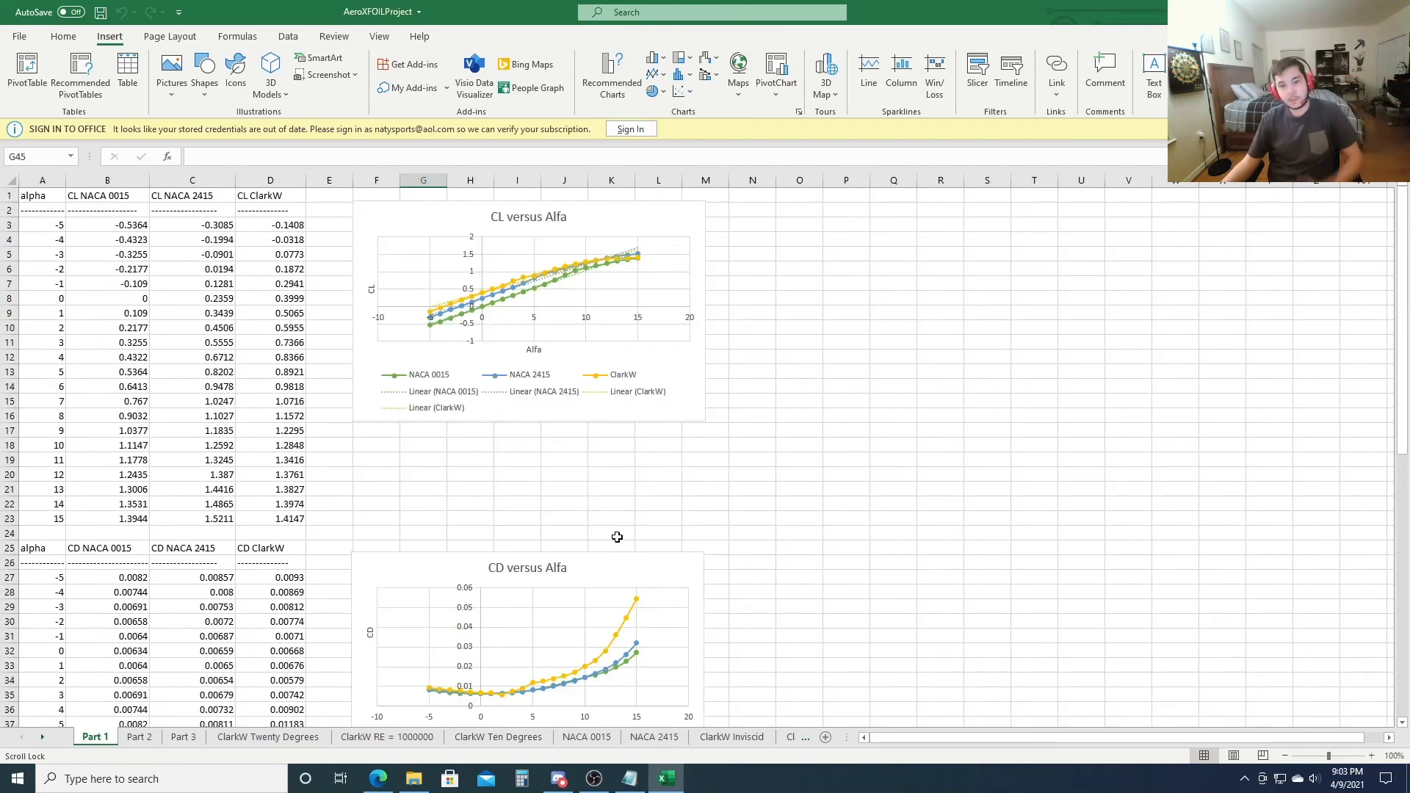
left_click(594, 779)
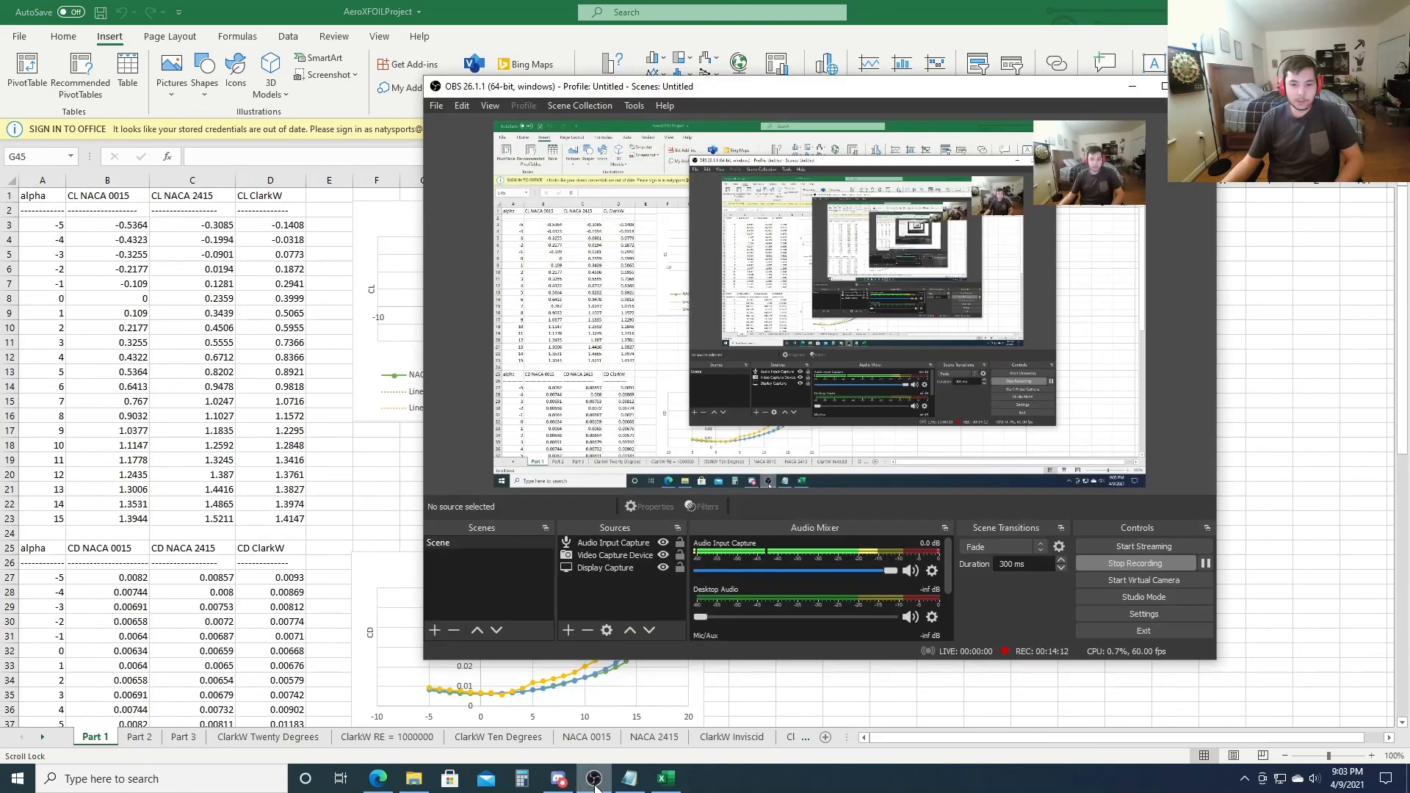